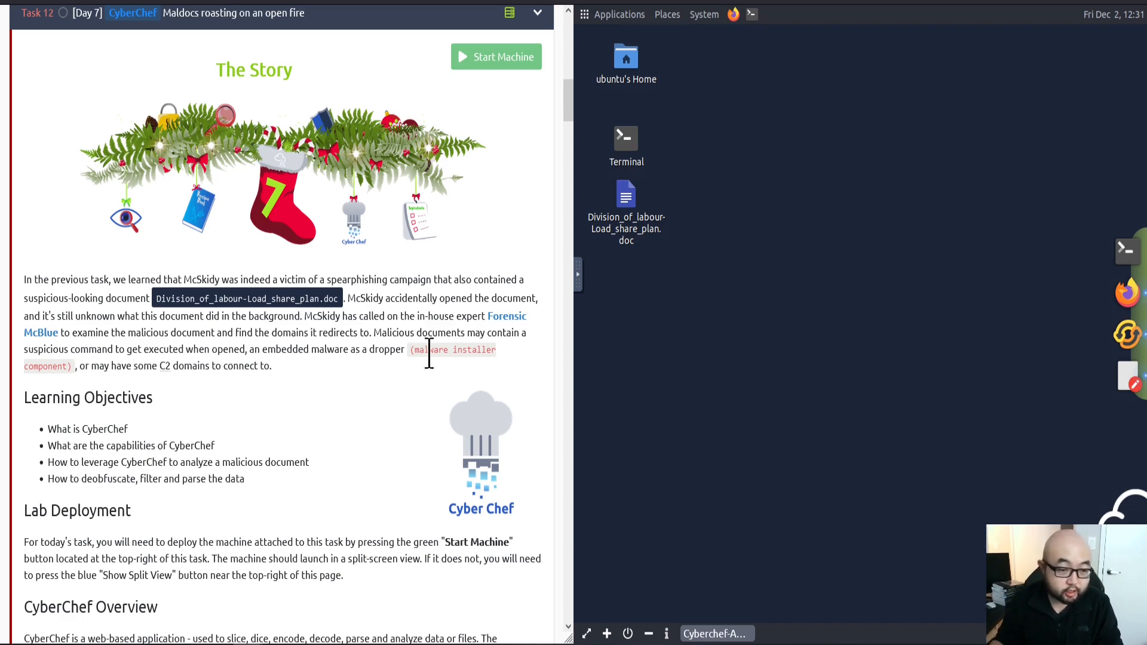
Step: Read the Day 7 CyberChef task's story, learning objectives, lab deployment notes and CyberChef overview
scroll(356, 338, down, 3)
scroll(254, 317, down, 3)
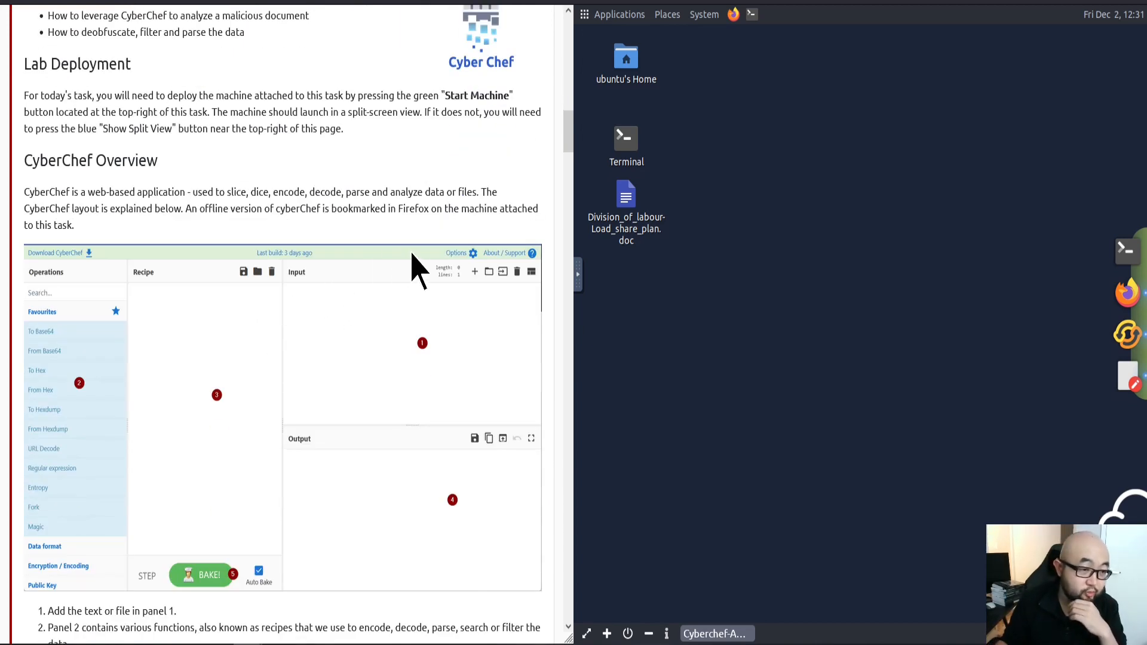
scroll(419, 263, down, 1)
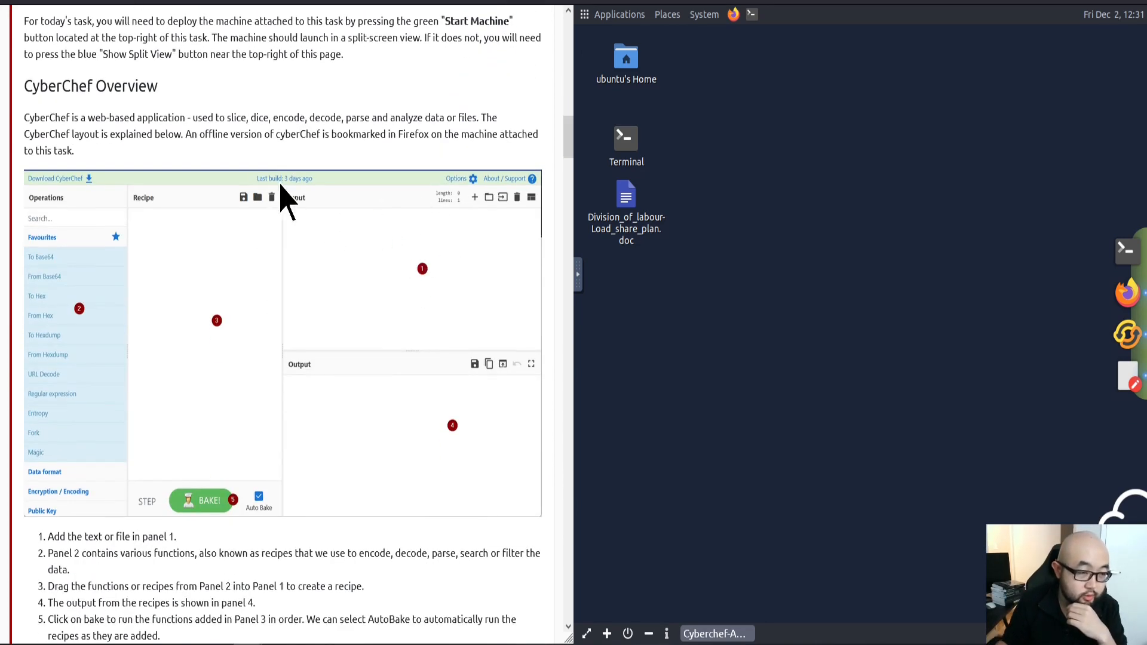
scroll(281, 192, up, 2)
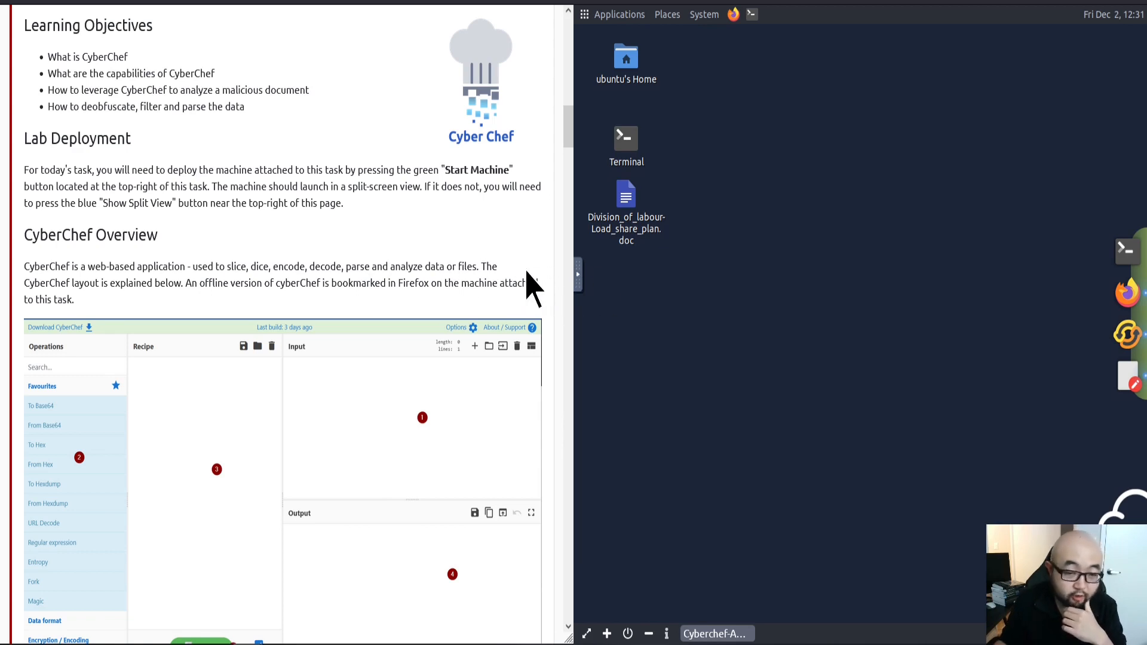
scroll(535, 293, up, 3)
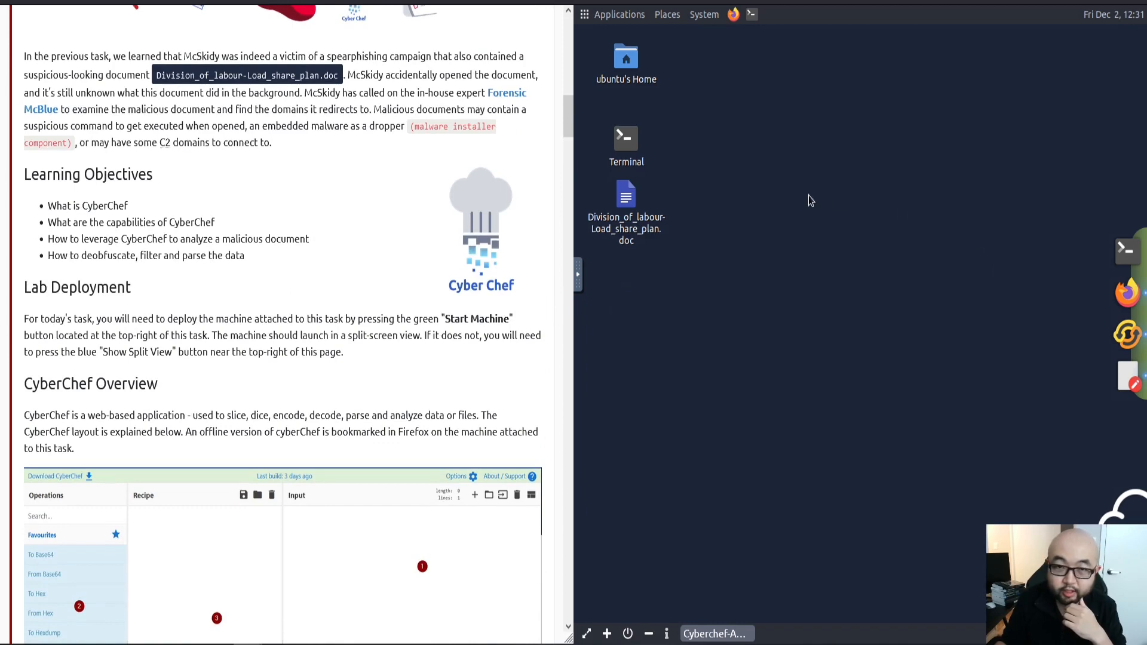
Step: Open CyberChef in a maximized Firefox window on the full-screen virtual machine and load Division_of_labour-Load_share_plan.doc as input
click(586, 632)
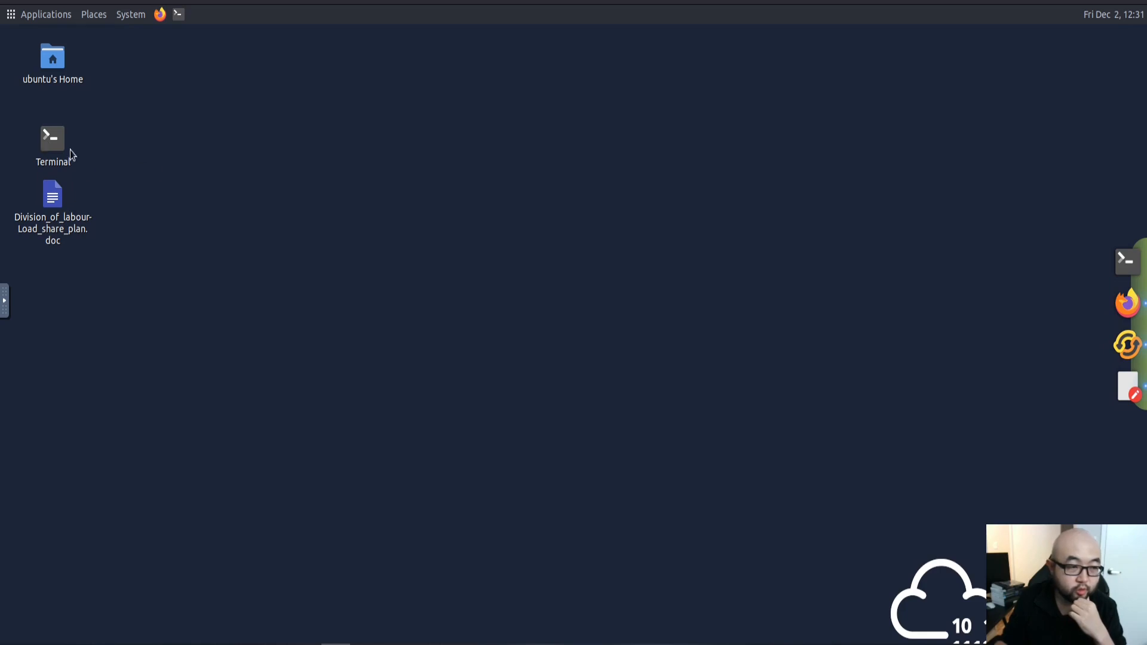
click(1128, 303)
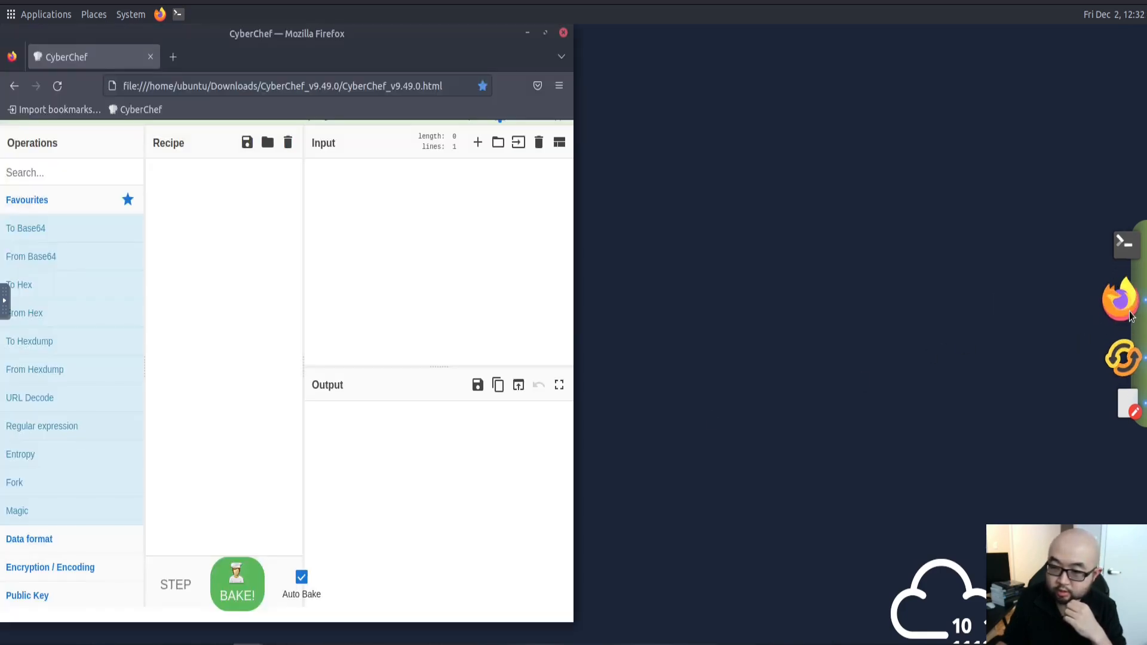
click(545, 32)
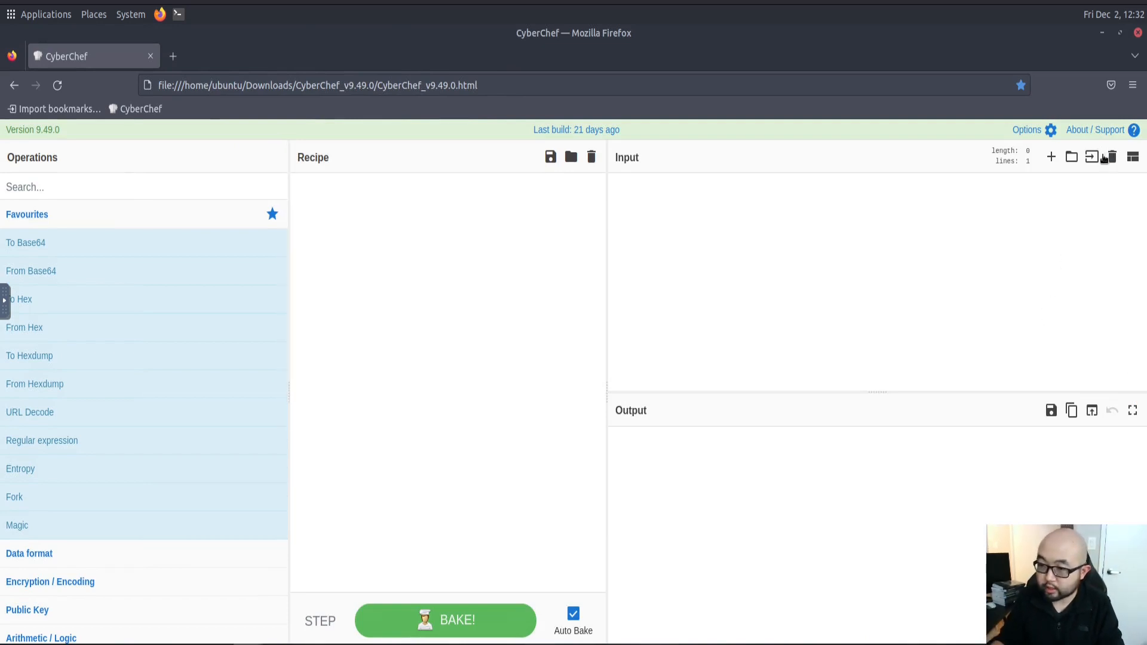
click(1098, 191)
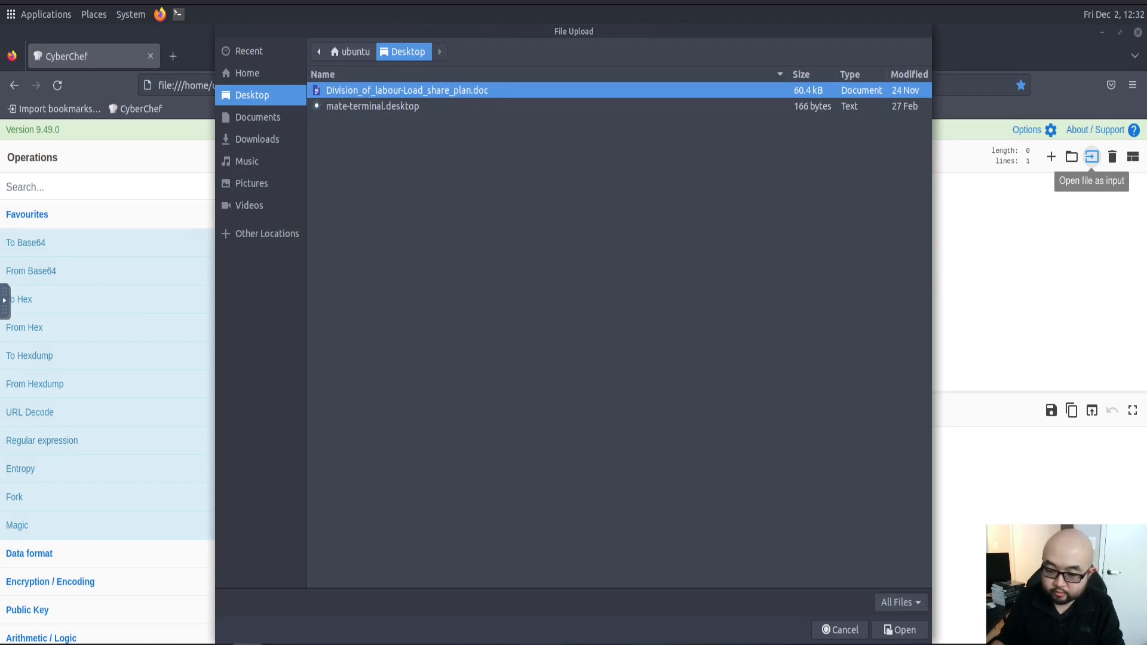
click(901, 630)
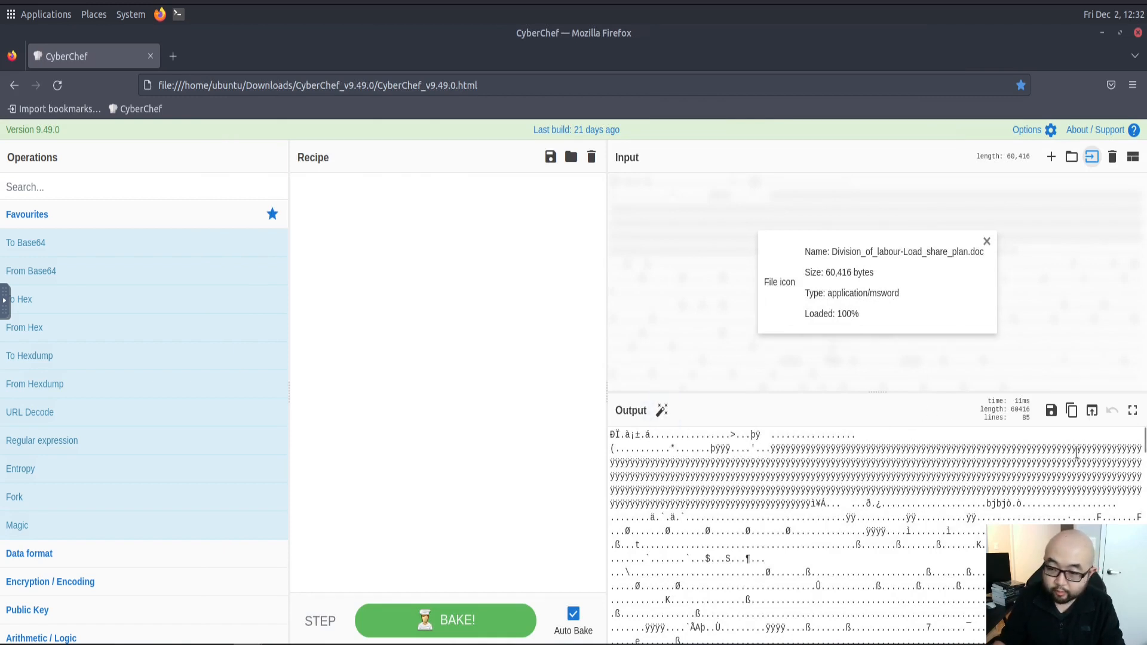
Step: Examine the document's raw output in the enlarged output view for embedded commands and the repeated filler characters between letters
click(1133, 411)
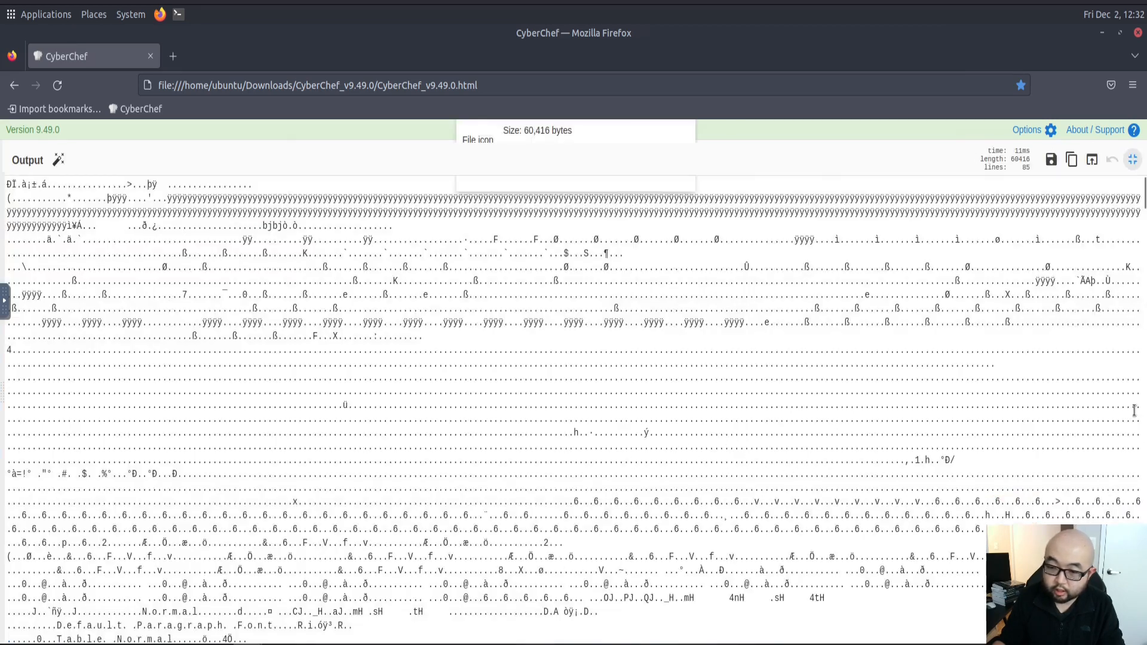
scroll(677, 381, down, 5)
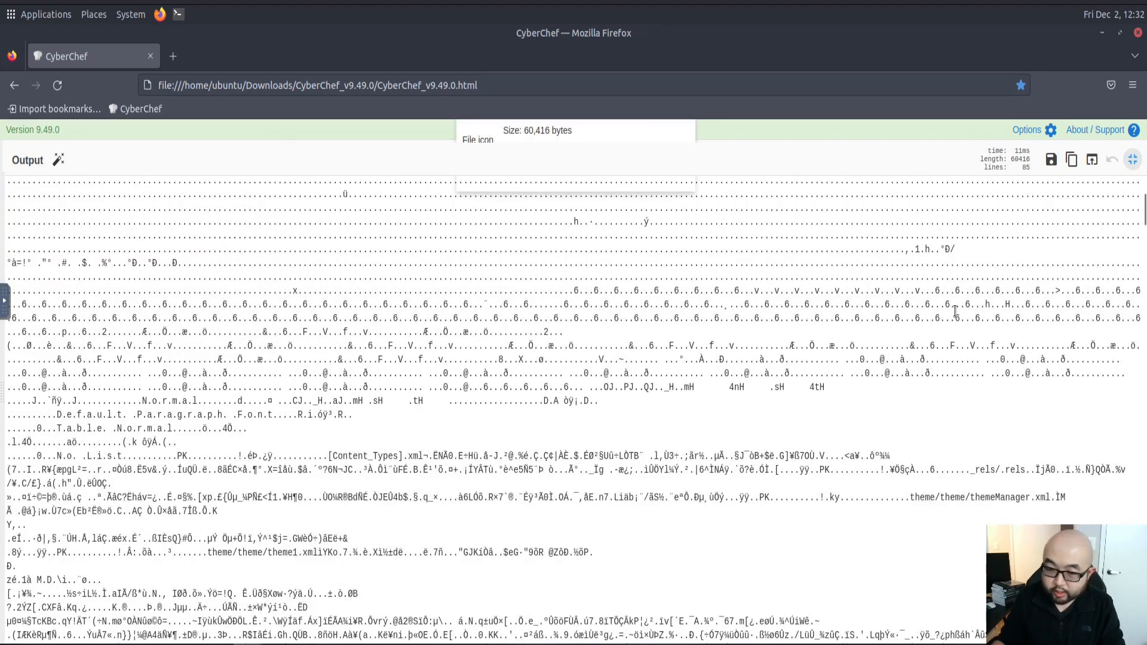
scroll(1041, 328, down, 5)
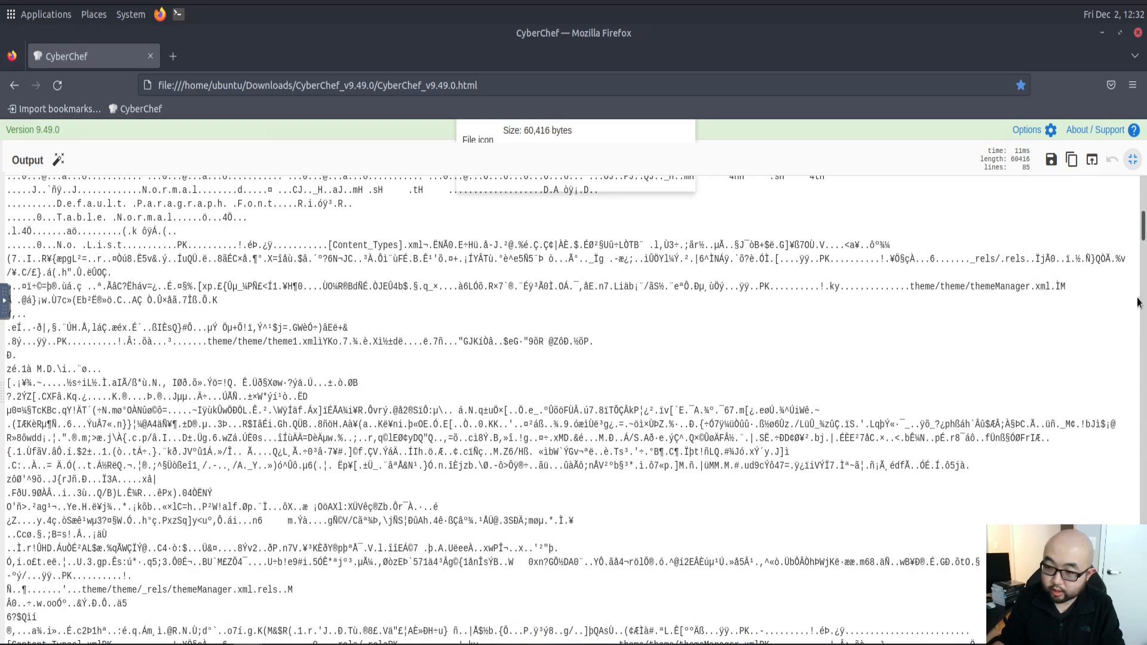
drag(1144, 233, 1140, 410)
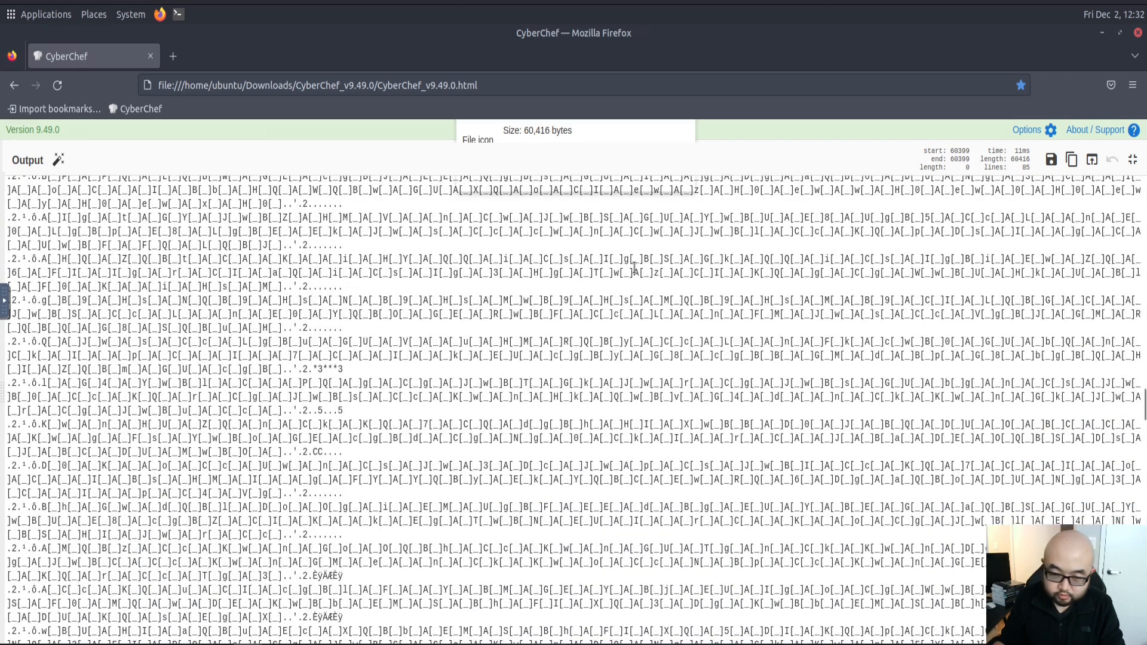
scroll(457, 298, up, 3)
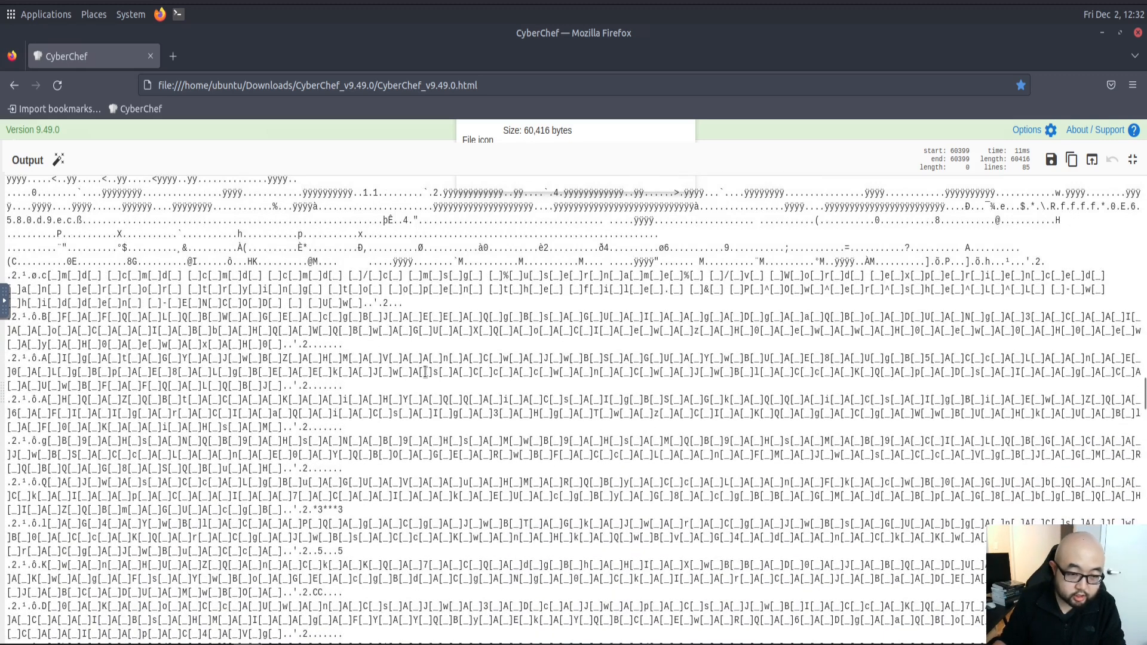
scroll(365, 373, down, 2)
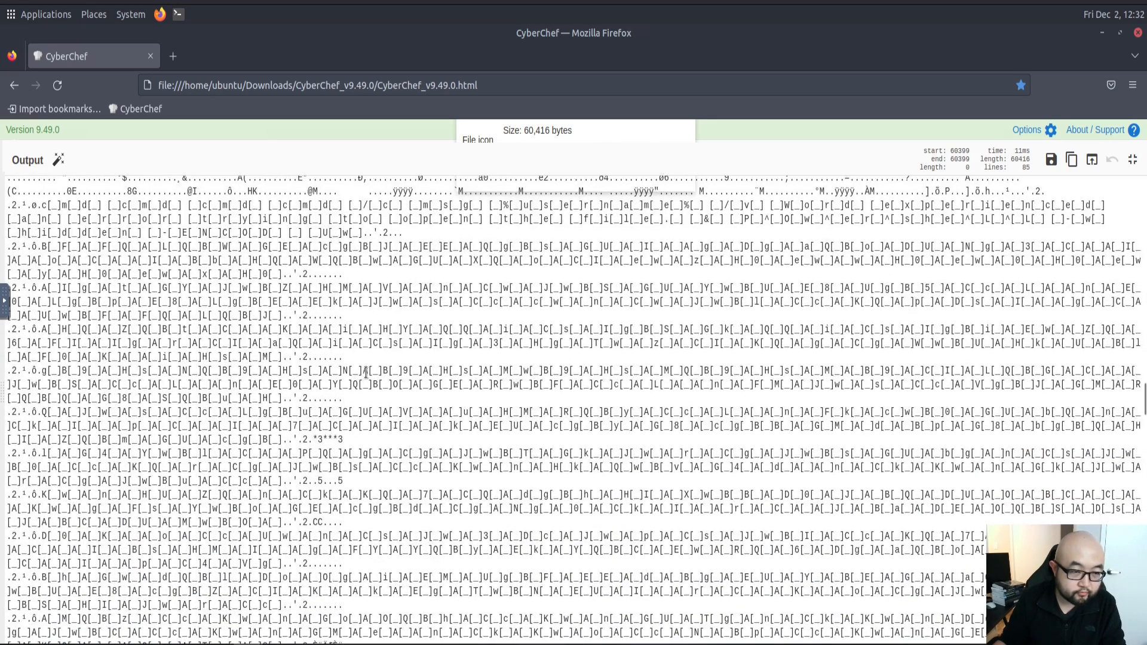
scroll(104, 239, down, 2)
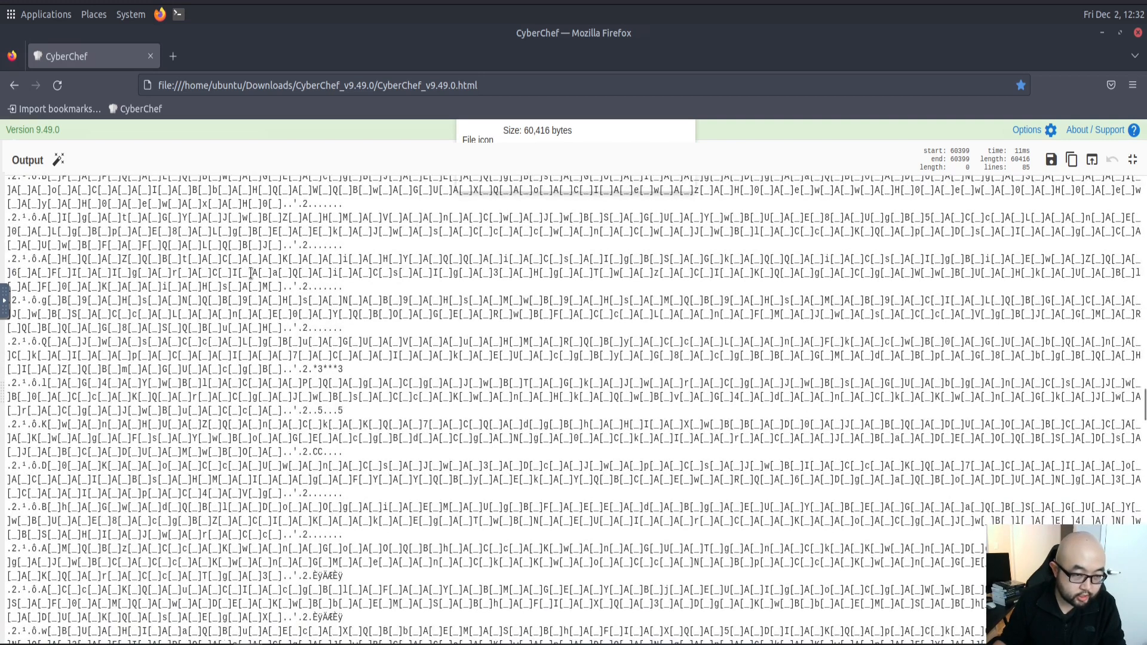
scroll(280, 291, up, 2)
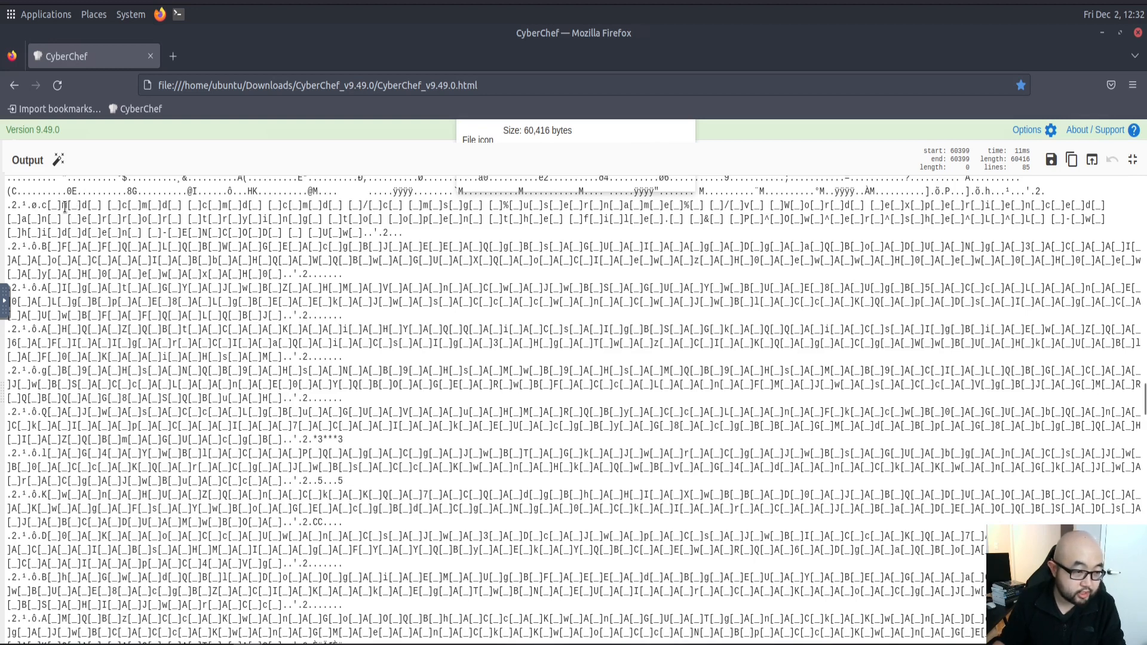
drag(61, 203, 50, 205)
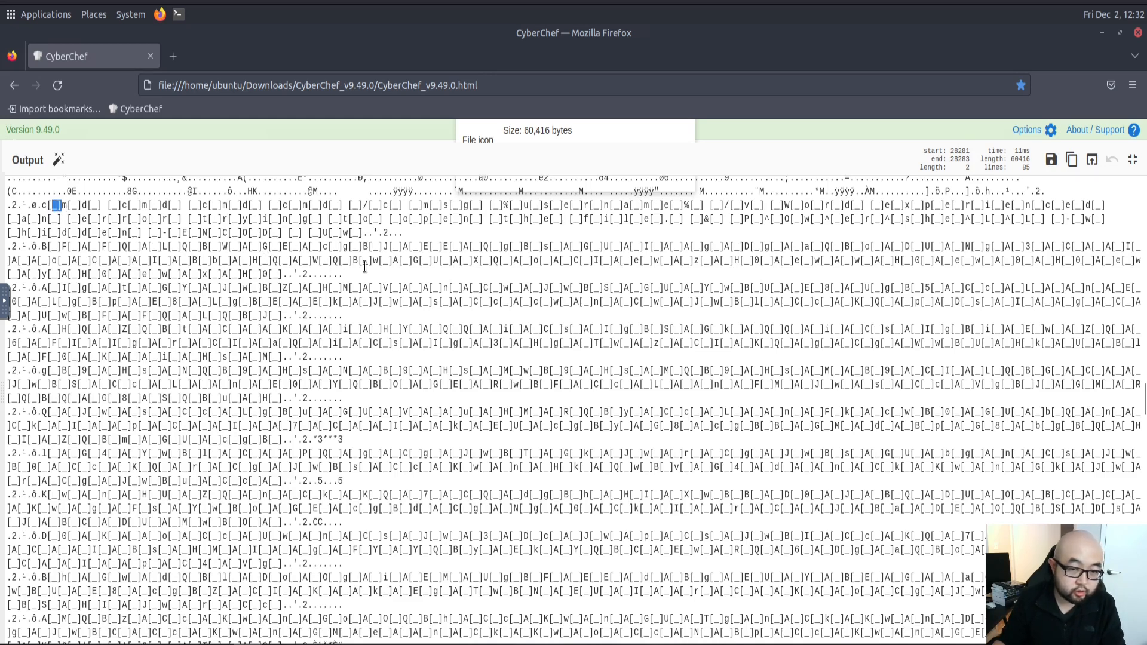
click(59, 206)
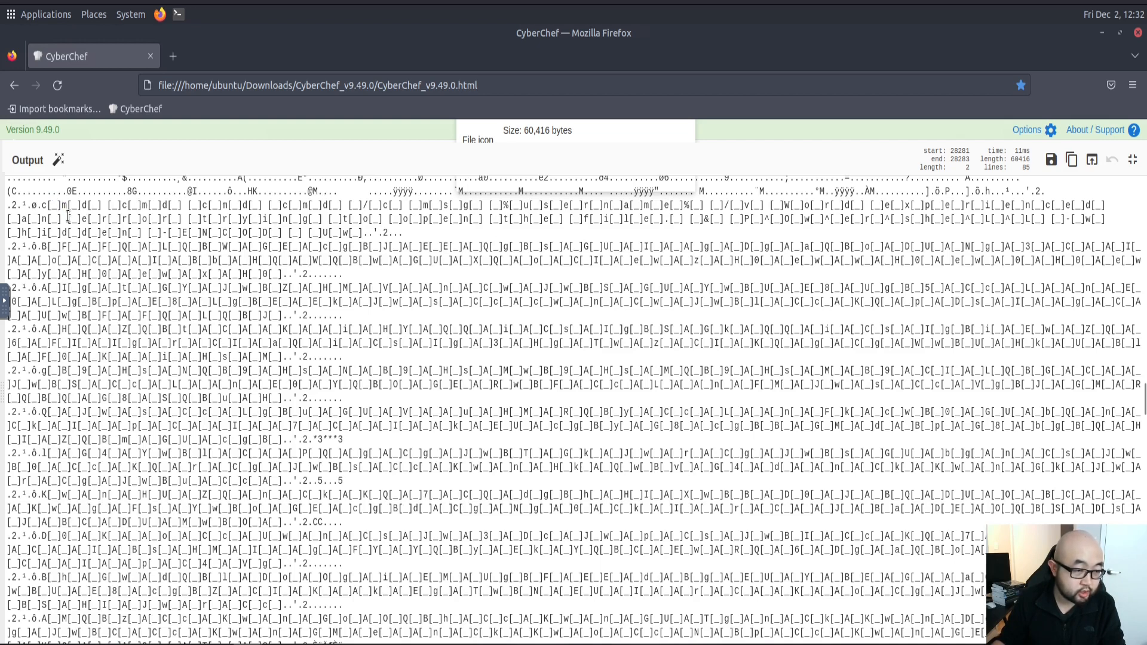
scroll(475, 284, down, 6)
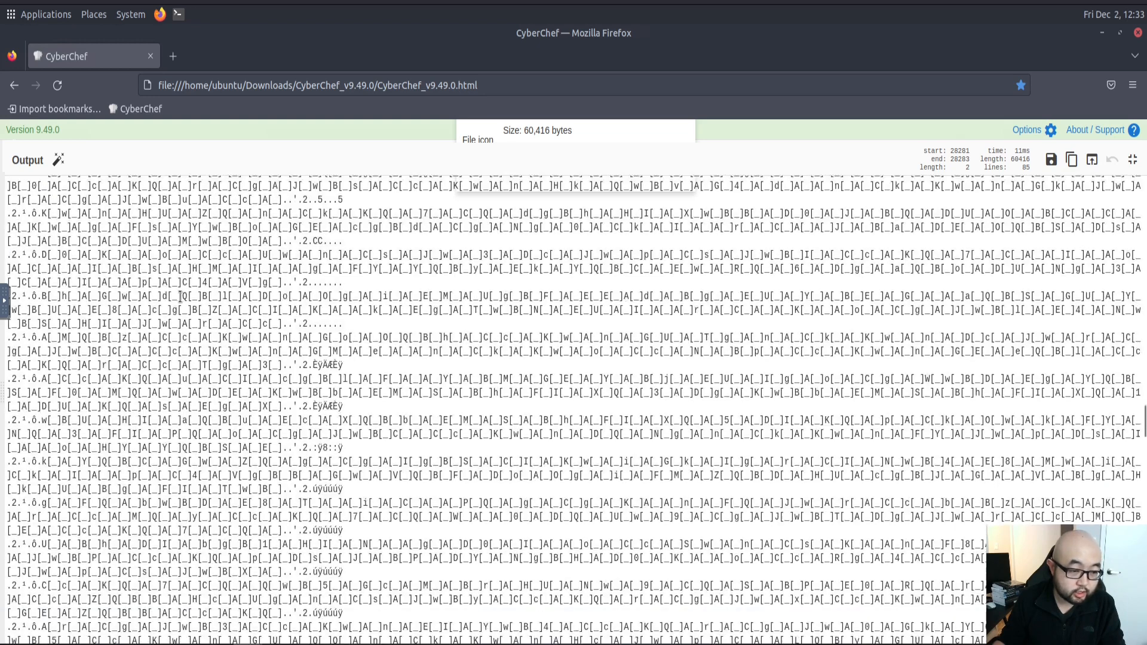
click(1133, 160)
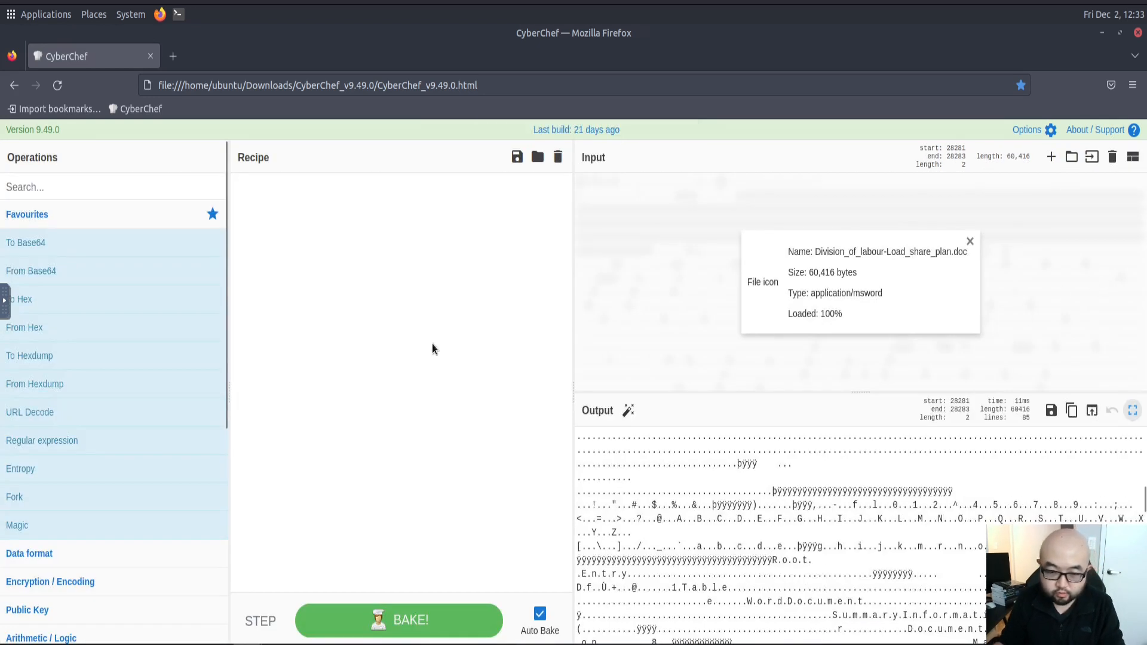
Step: Find the Strings operation and add it to the recipe
click(76, 188)
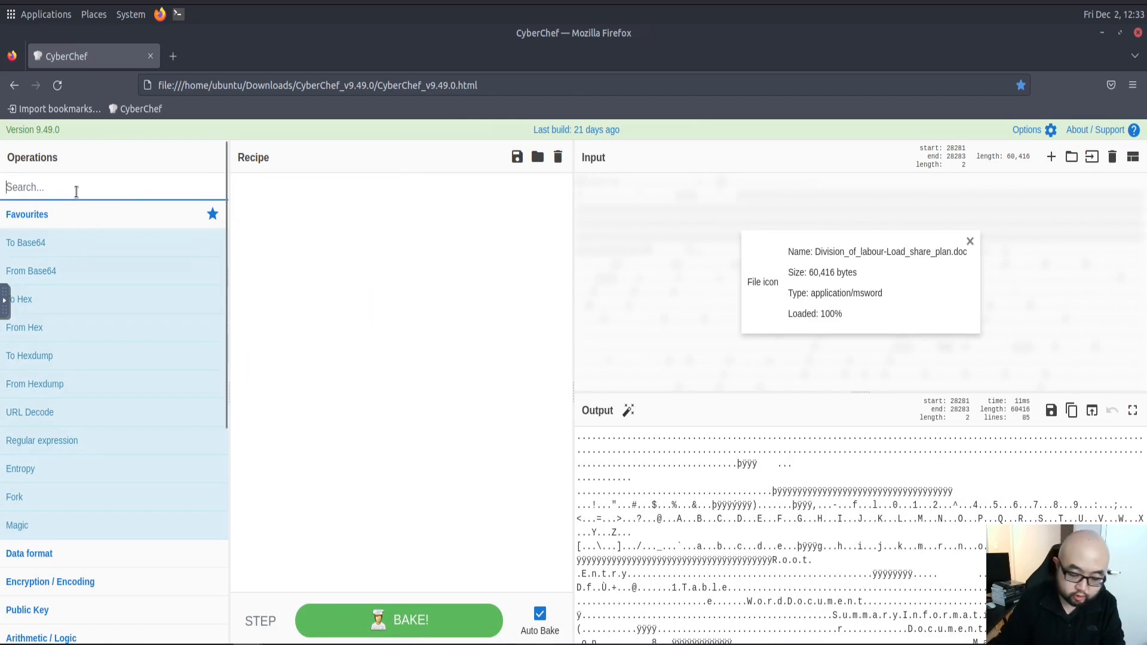
text(string)
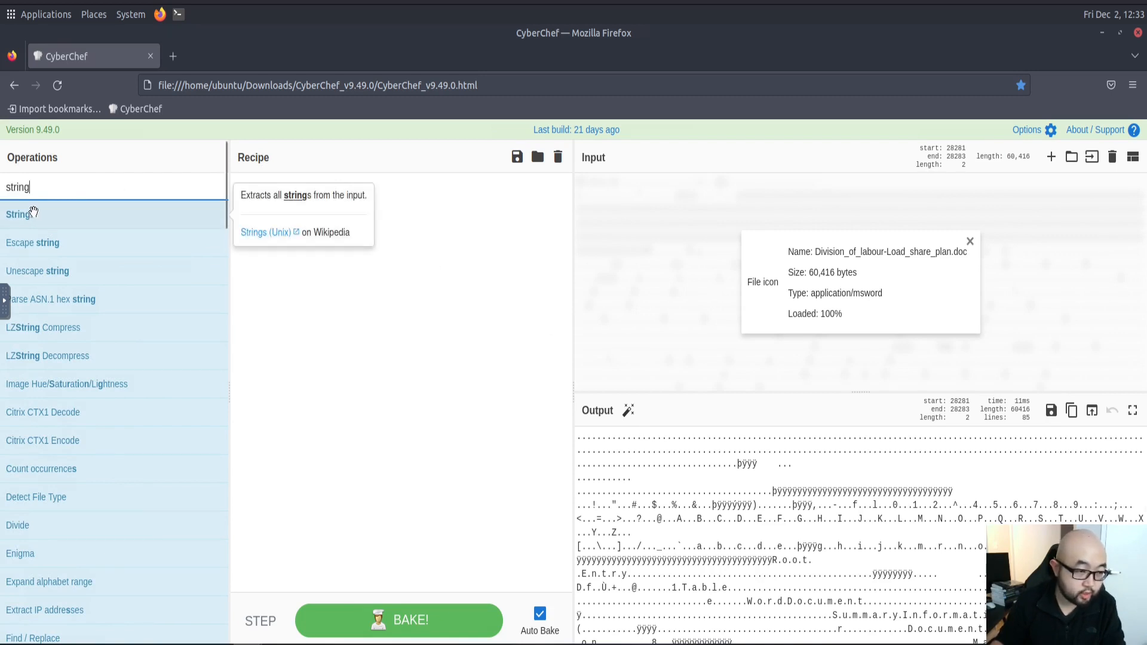
drag(54, 213, 346, 278)
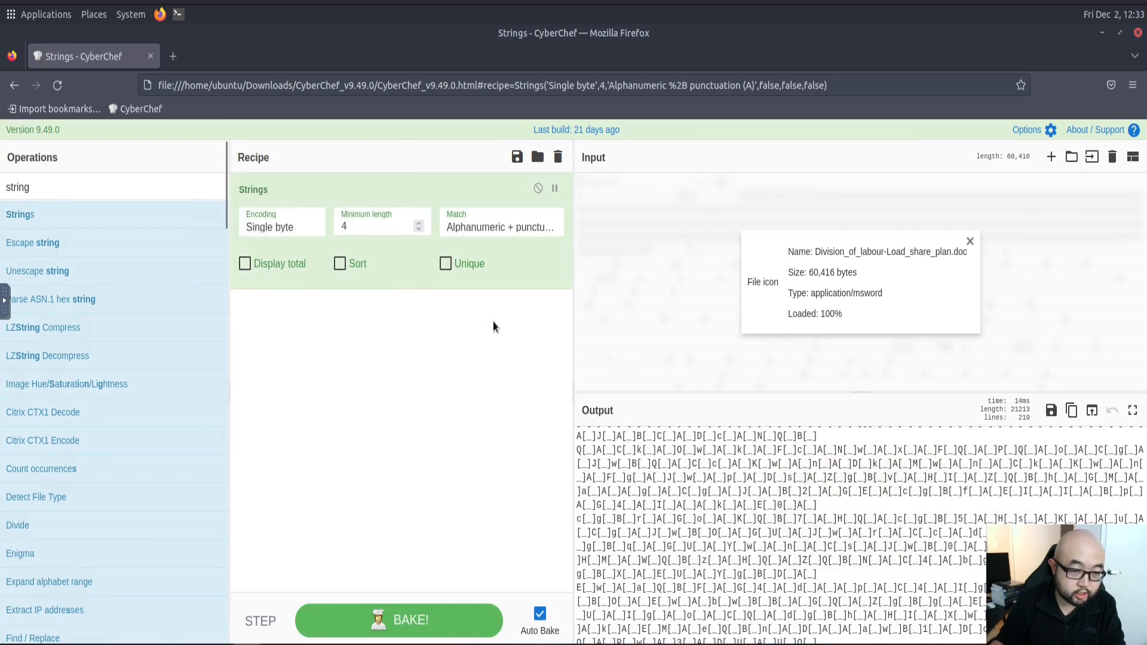
Step: Set the Strings operation's match option to All printable chars (A)
scroll(724, 442, down, 15)
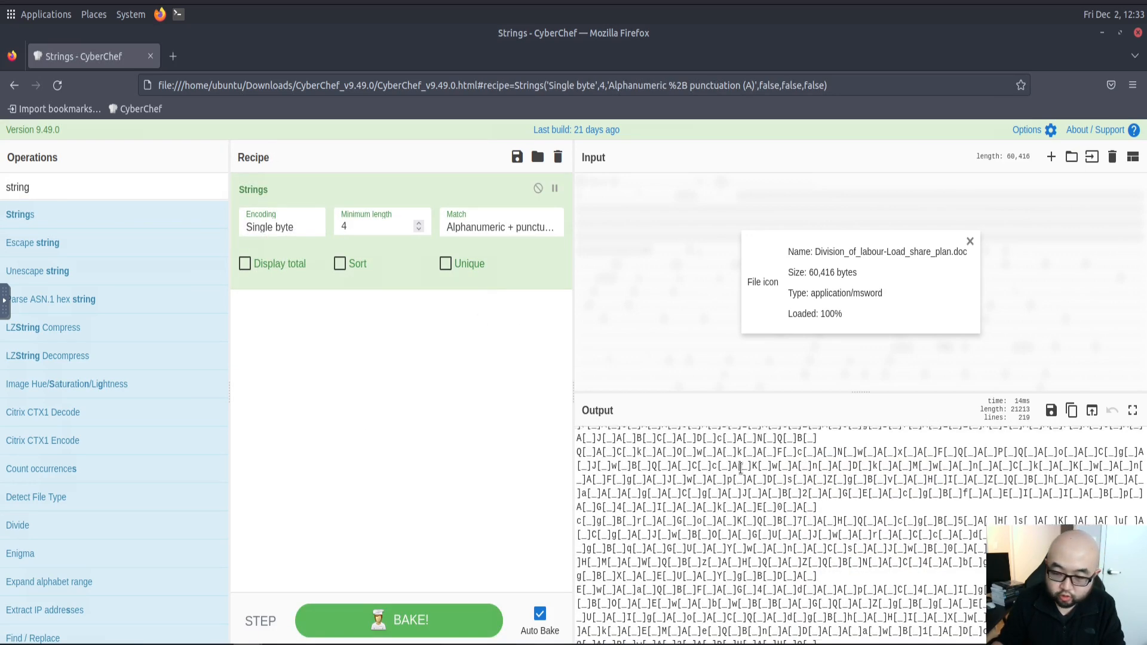
click(497, 225)
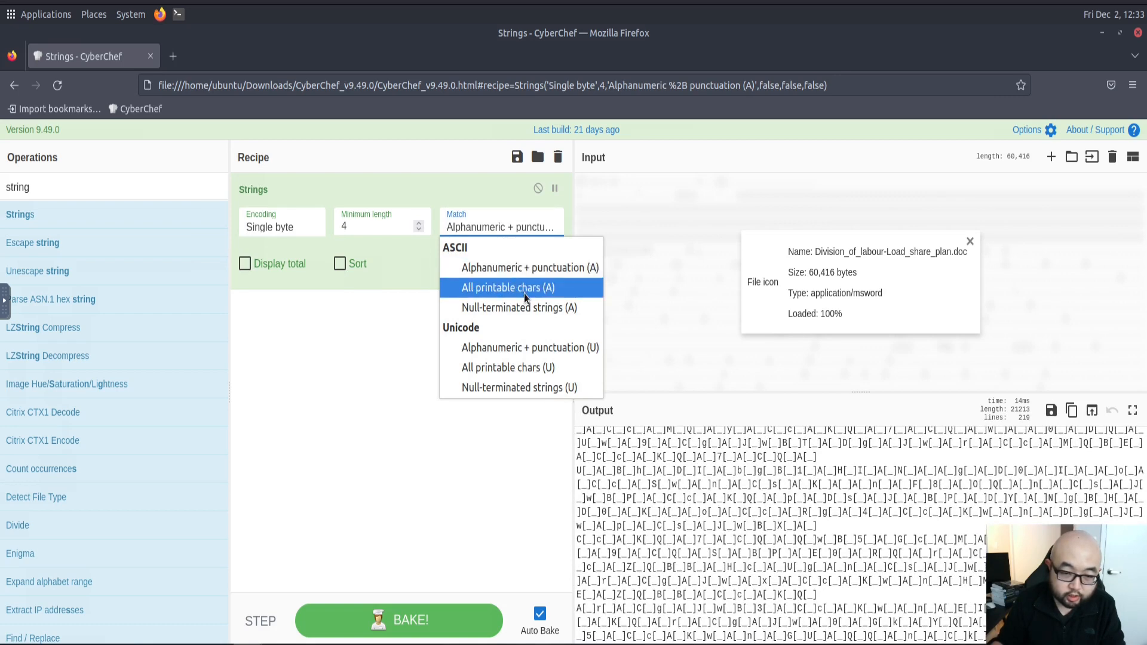
click(549, 288)
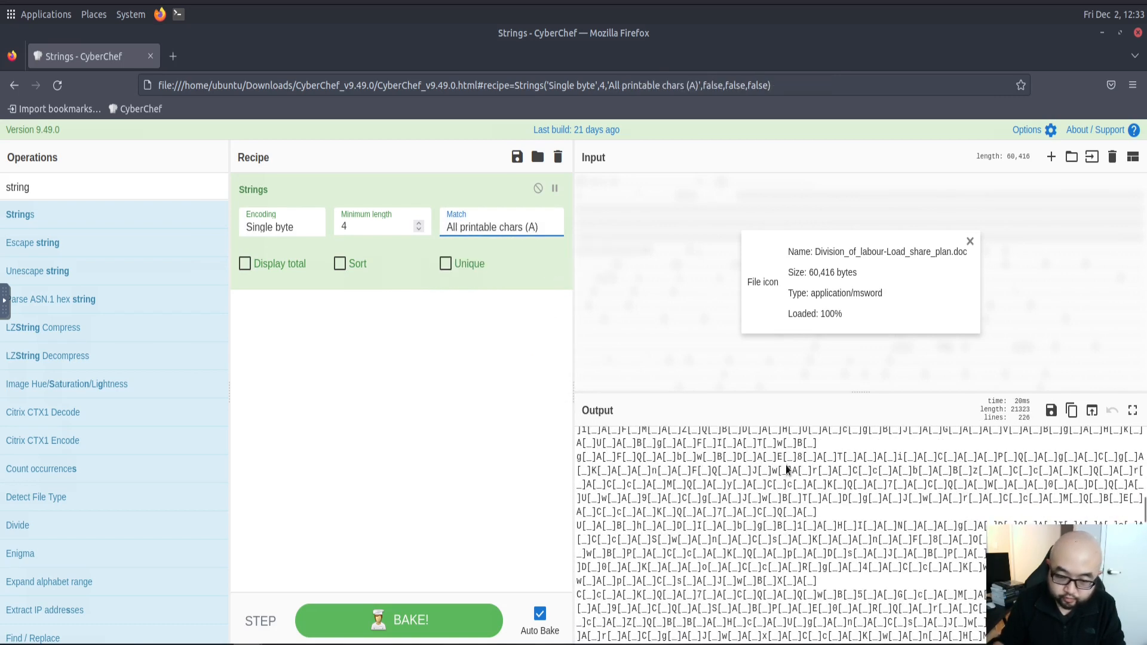
Step: Review the extracted strings from the beginning and set the Strings operation's minimum length to 258
scroll(793, 459, up, 10)
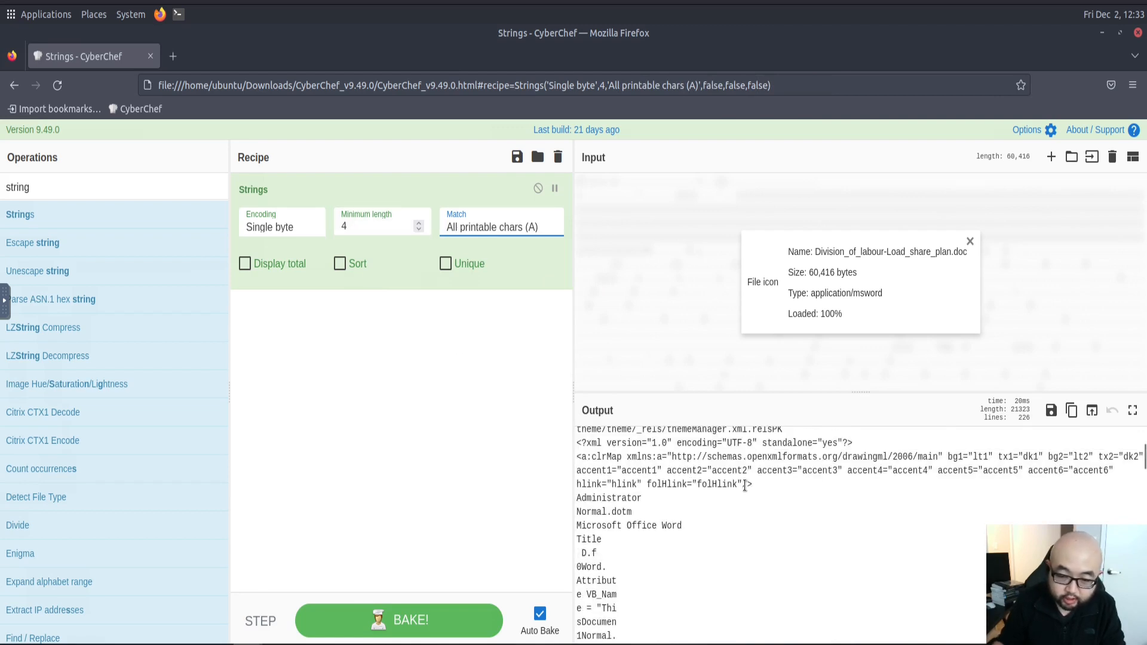
scroll(744, 486, up, 10)
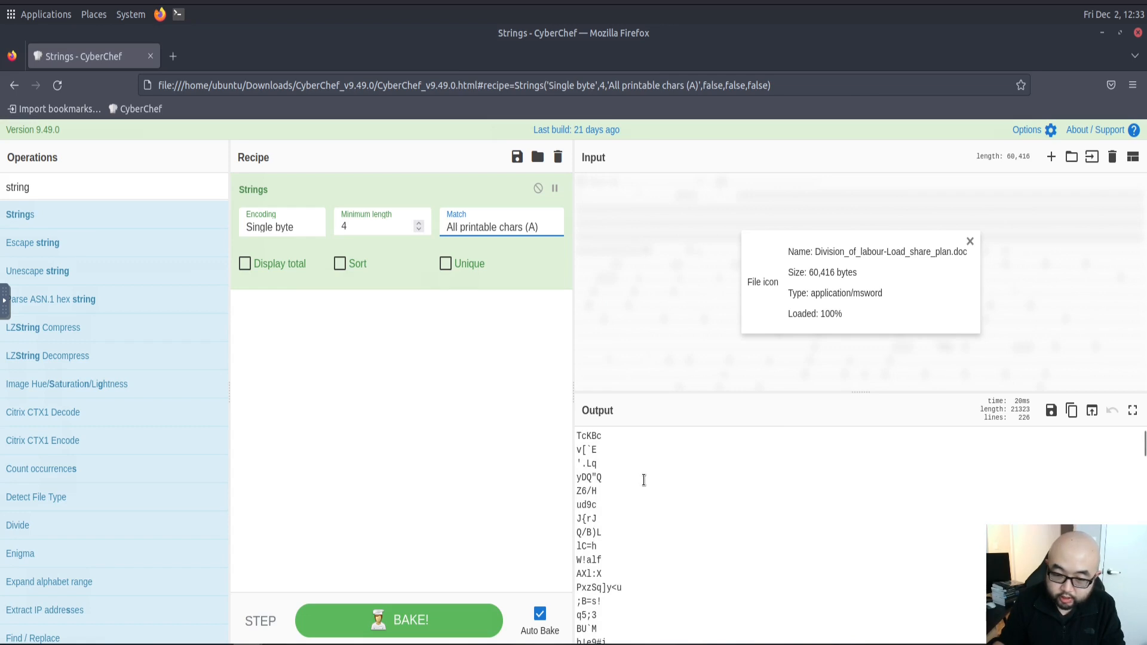
scroll(646, 473, up, 3)
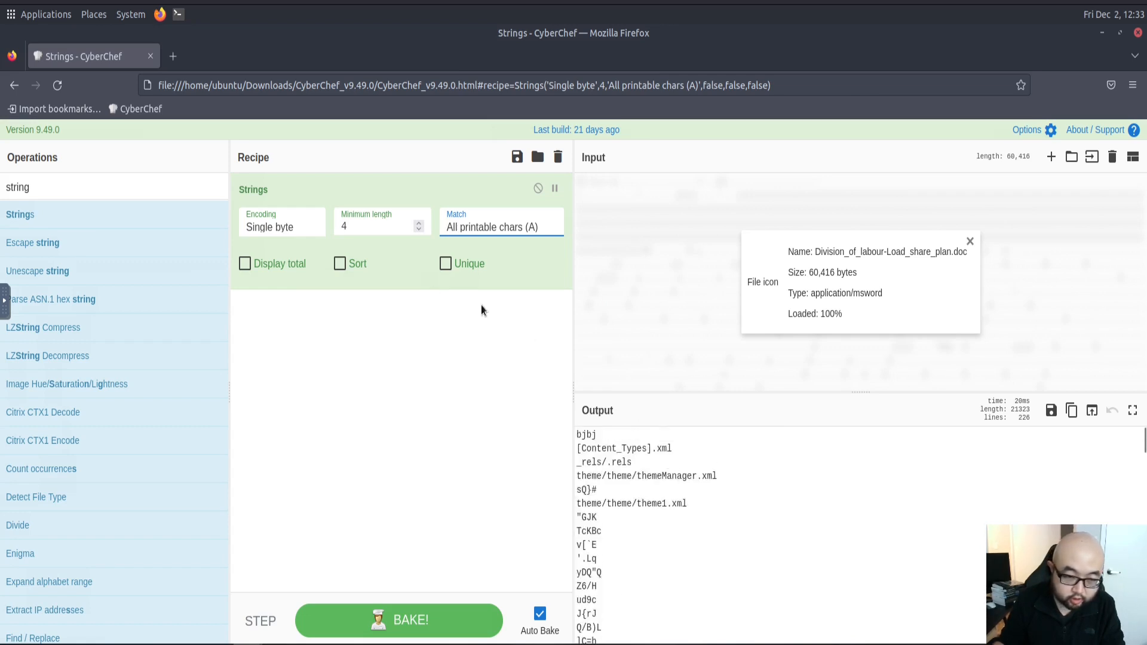
click(362, 223)
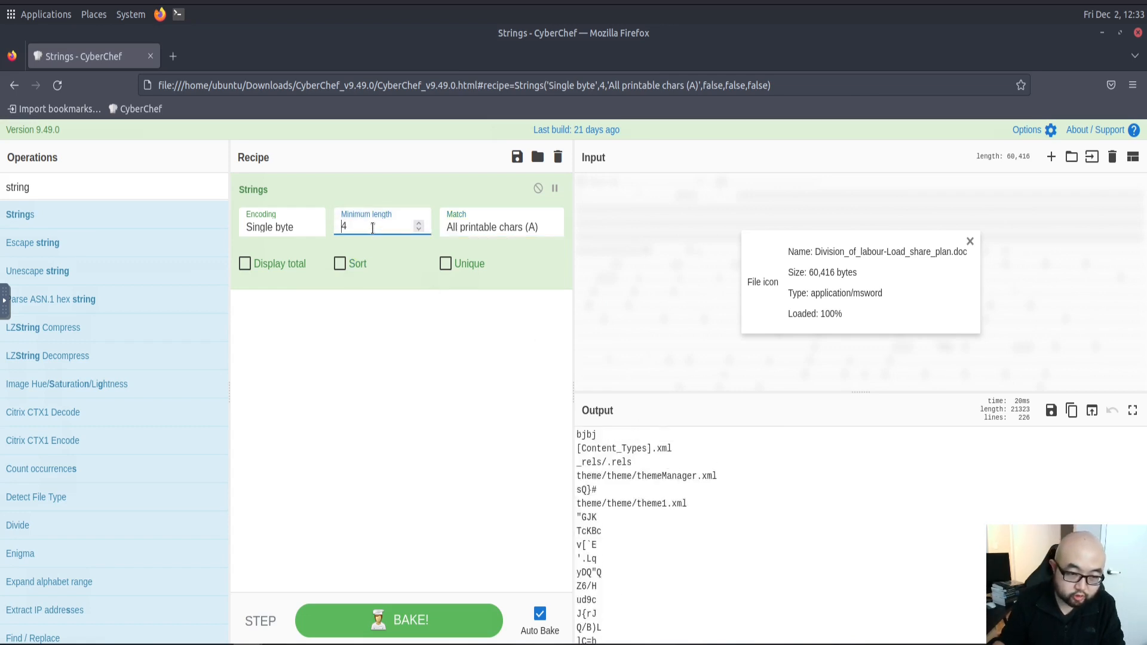
double_click(332, 221)
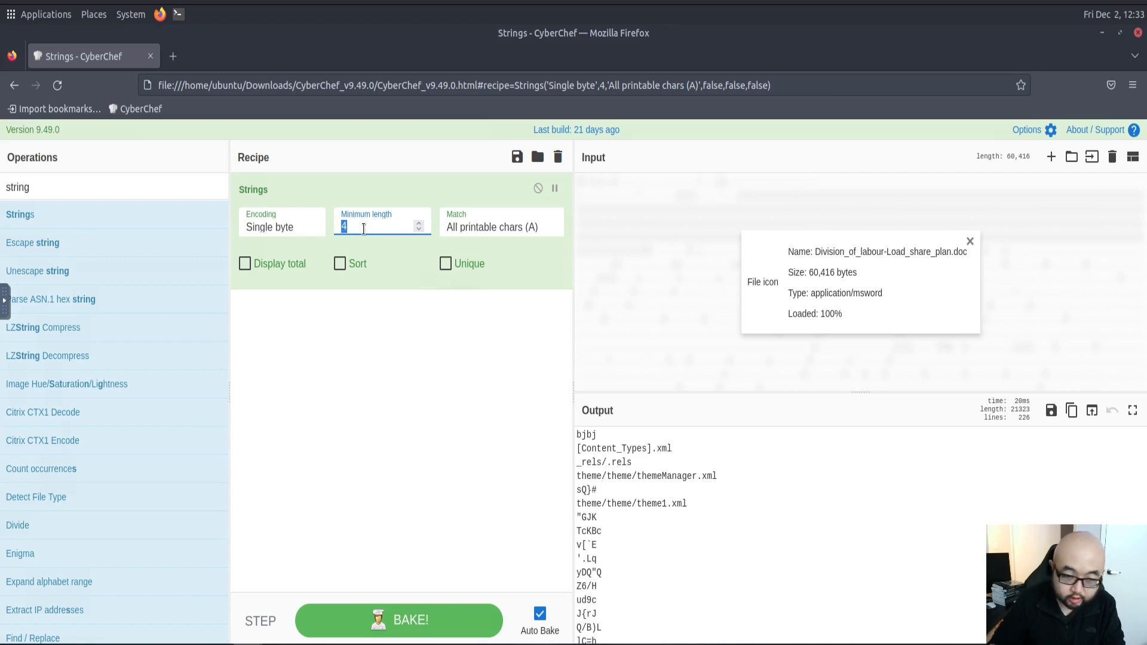
text(258)
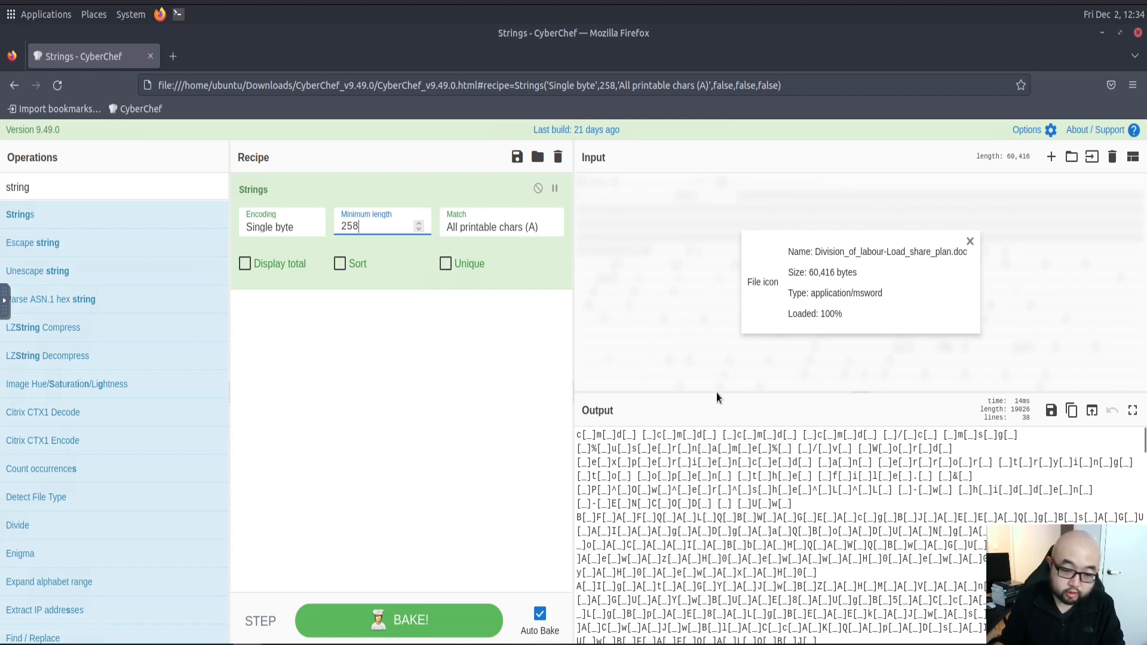
Step: Find the Find / Replace operation and add it to the recipe
click(55, 185)
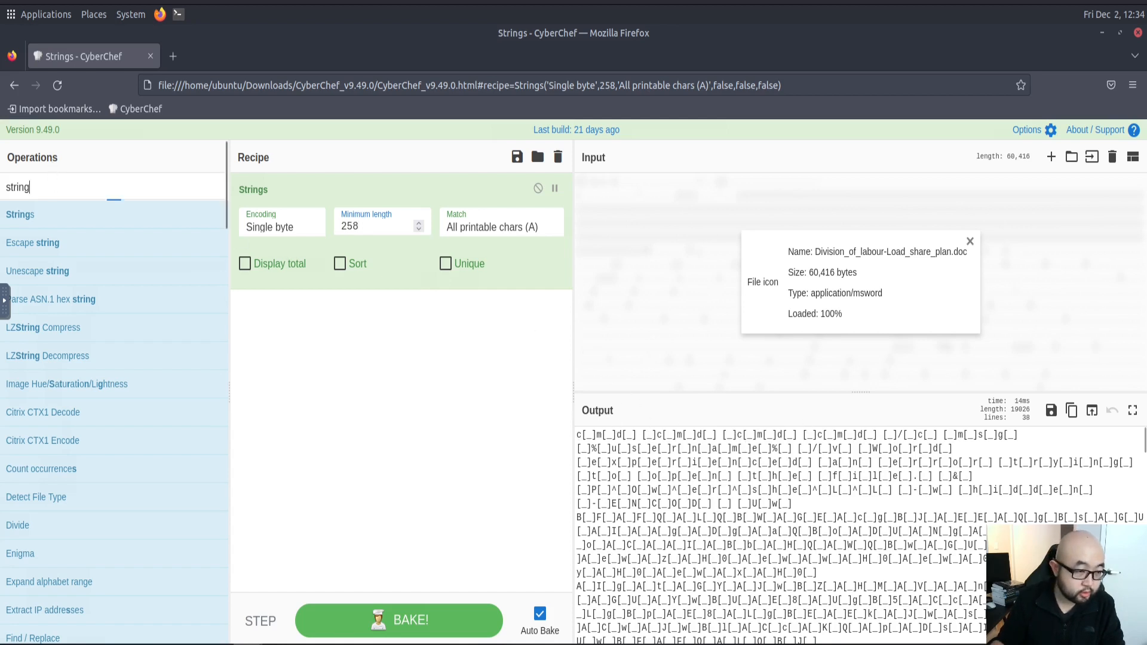
double_click(56, 186)
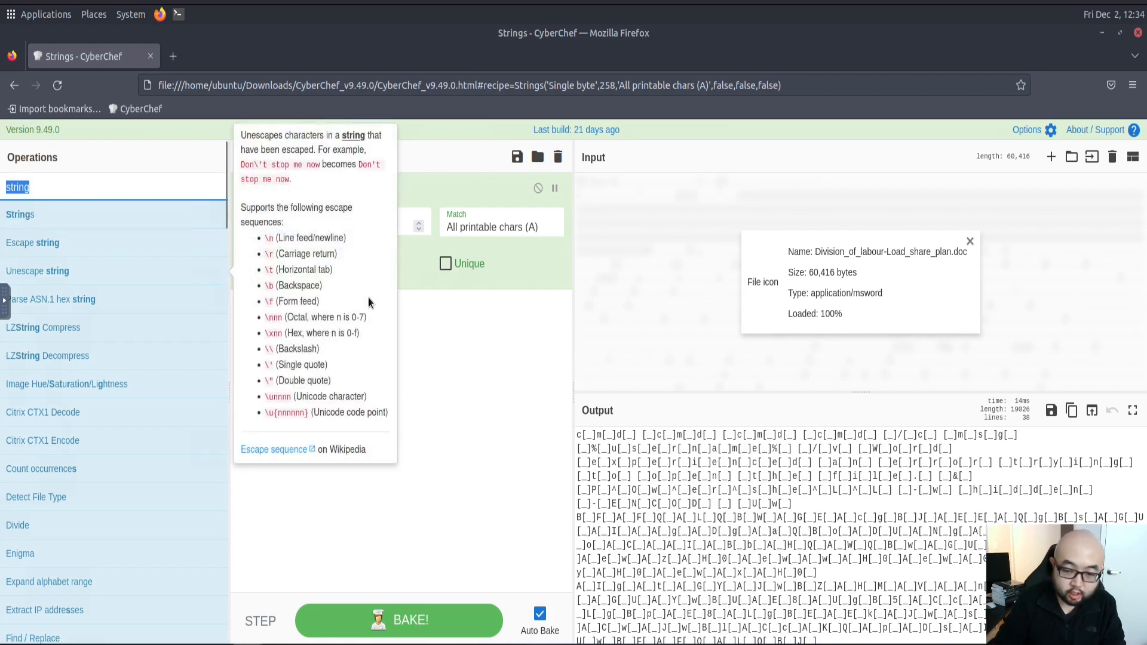
text(find)
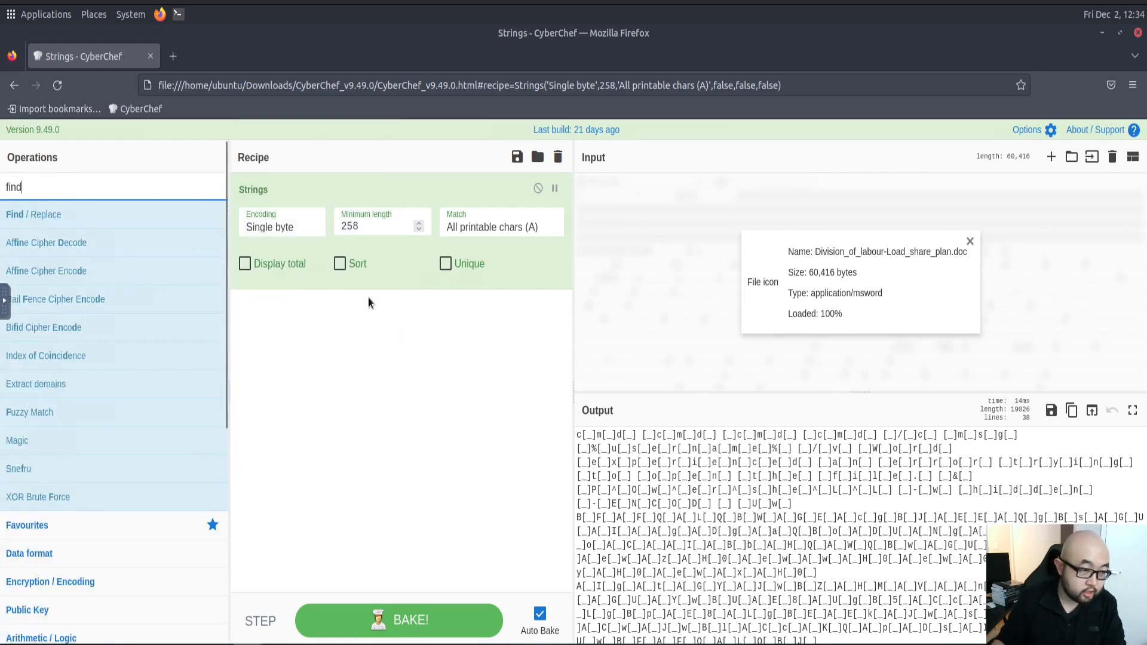
double_click(81, 216)
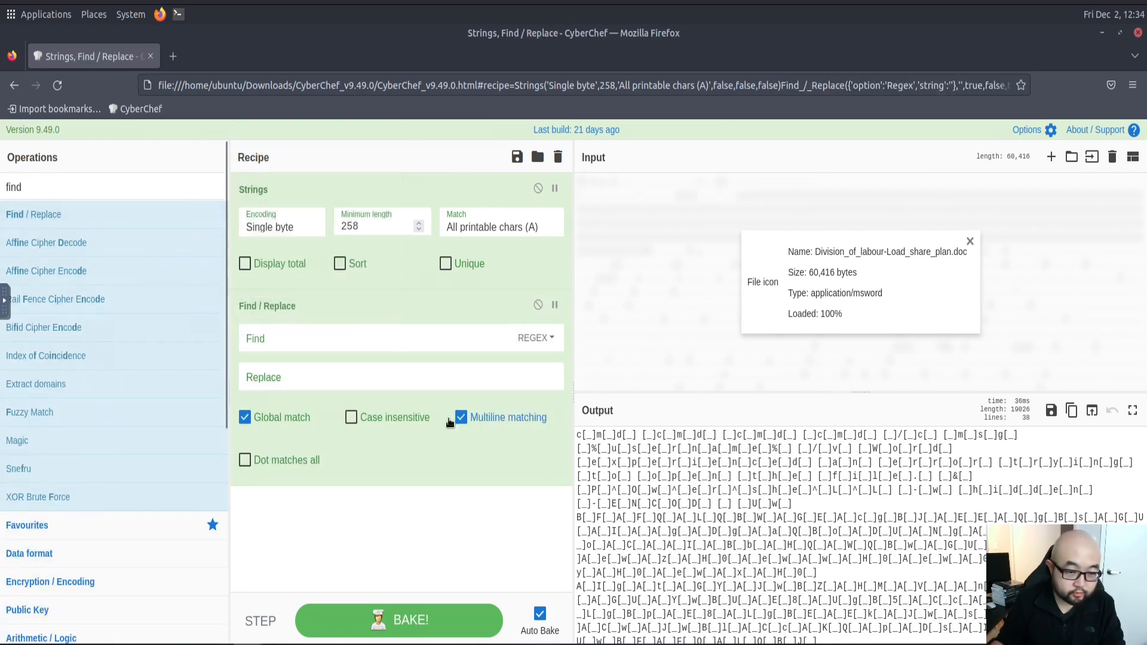
Step: Set the Find / Replace operation's regex to [\[\]\_] with an empty replacement to strip the square brackets and underscores
click(397, 339)
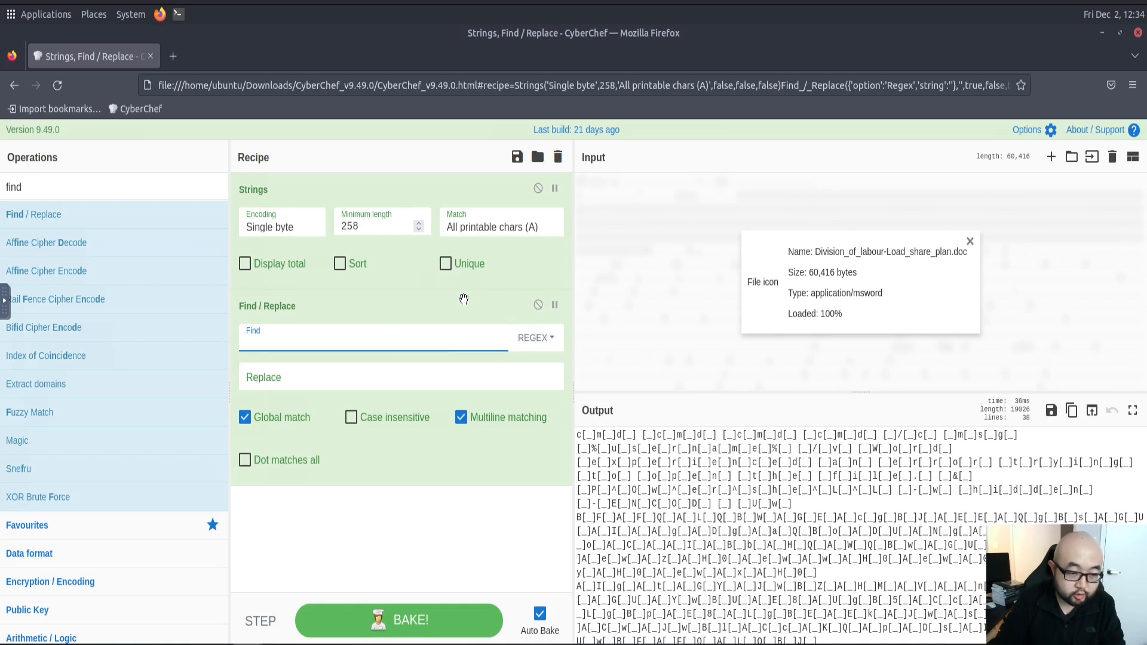
text([])
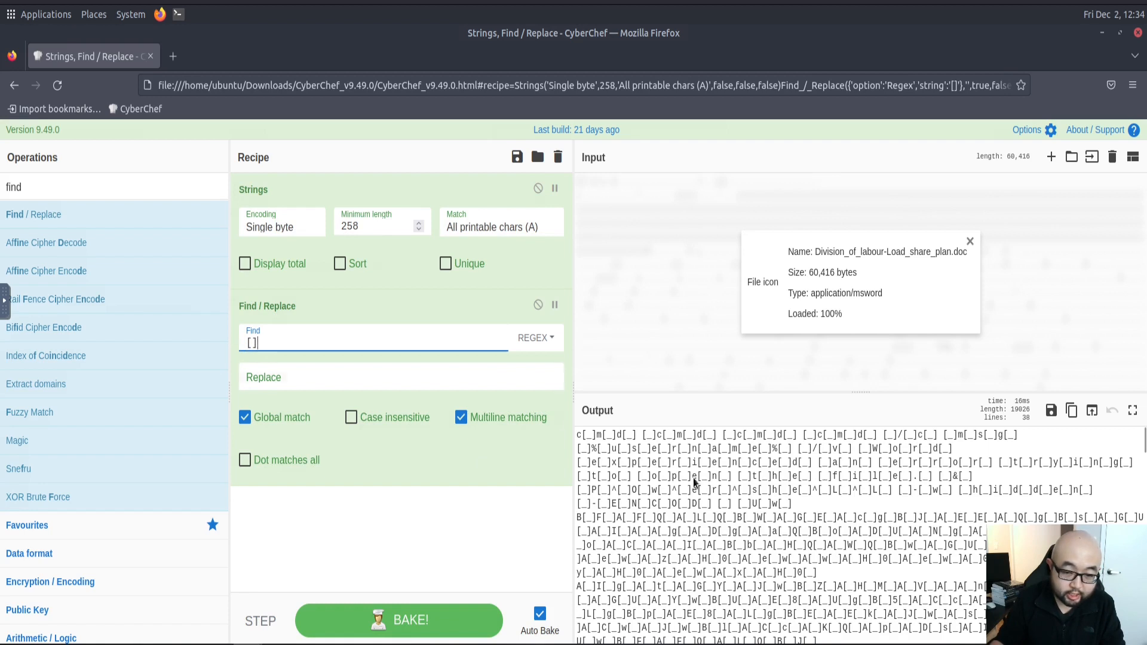
click(725, 468)
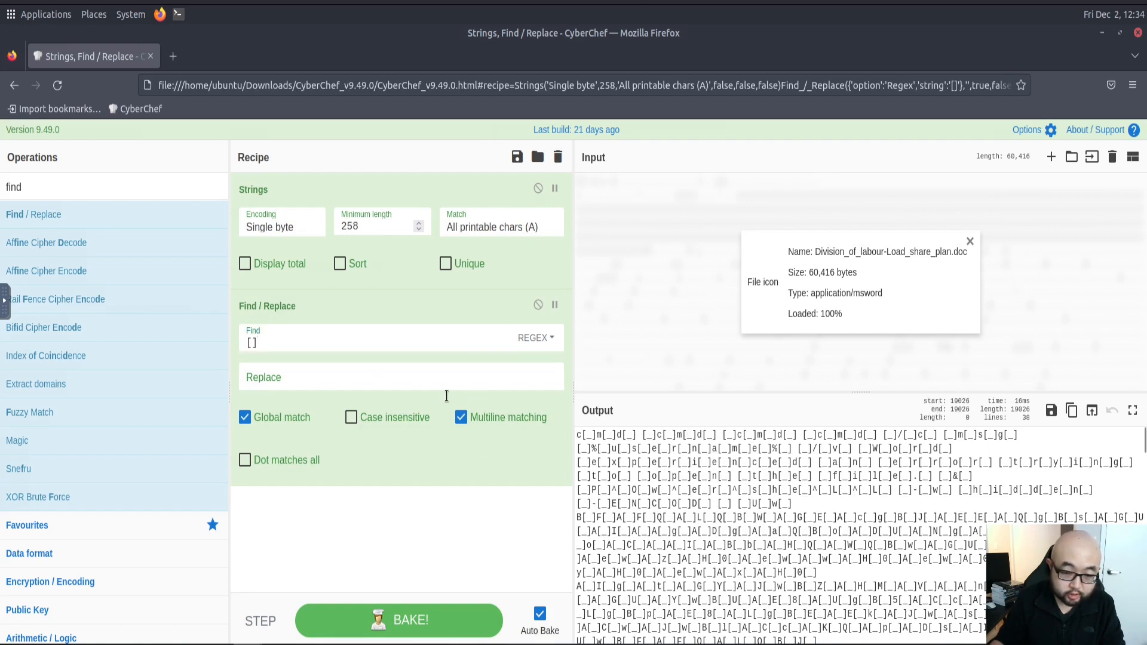
click(255, 344)
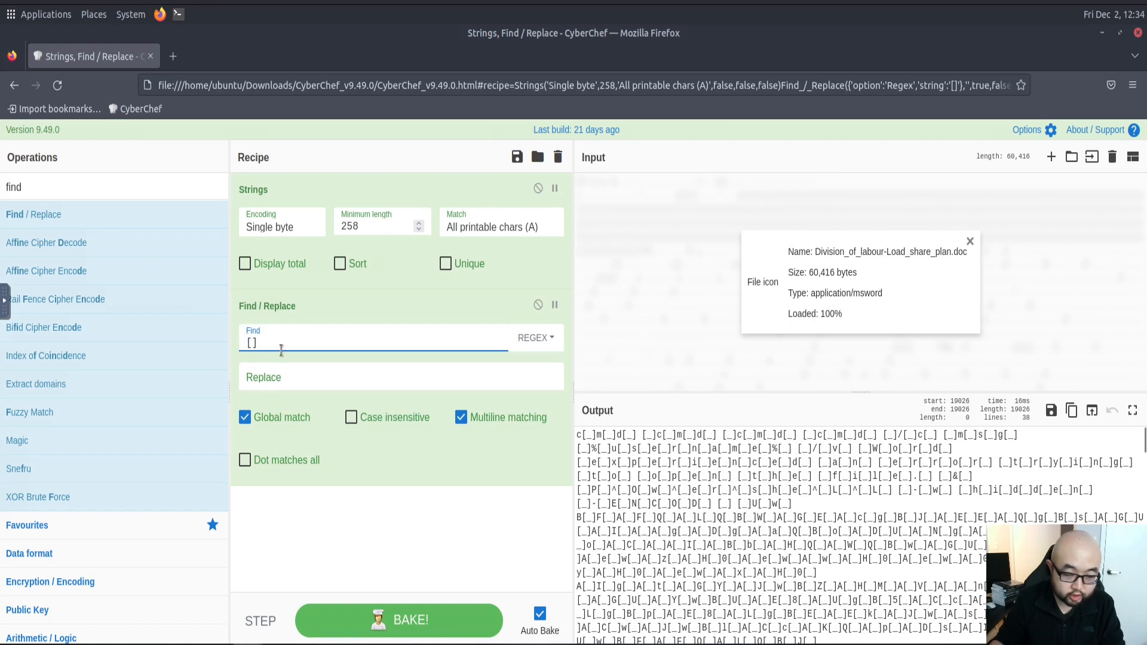
text(\)
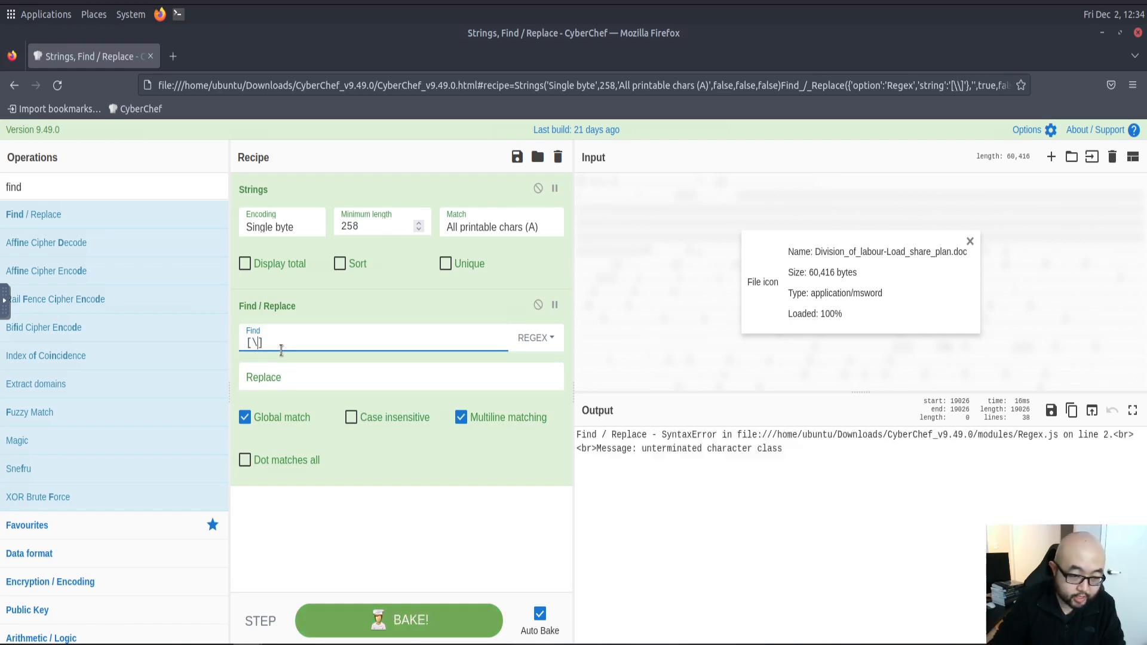
text([)
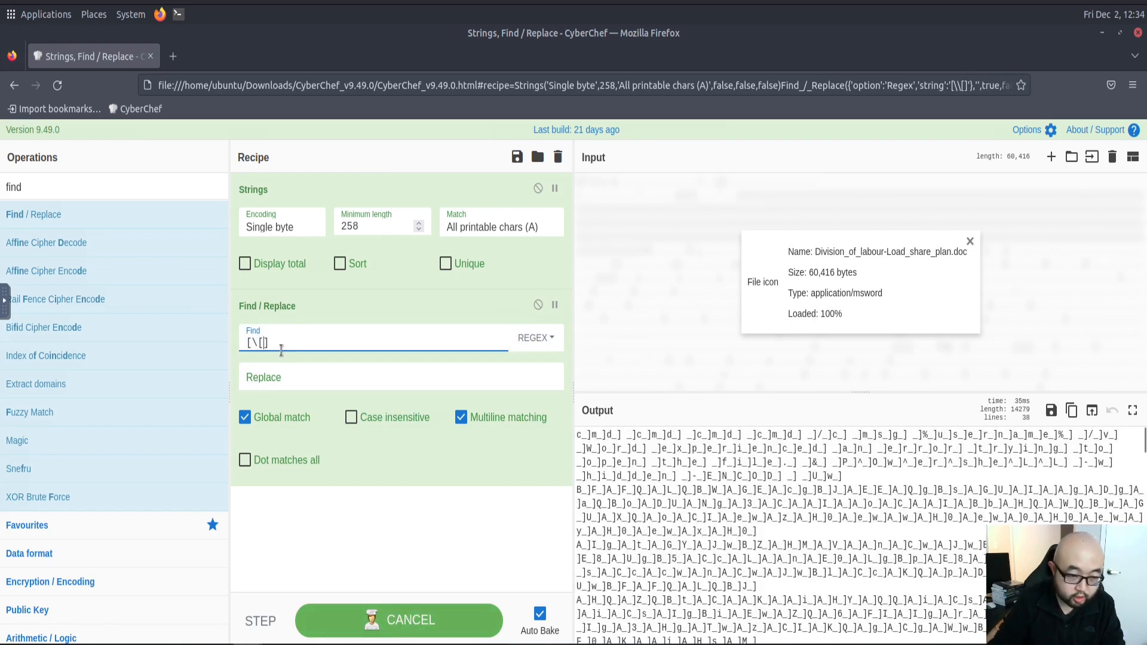
text(\)
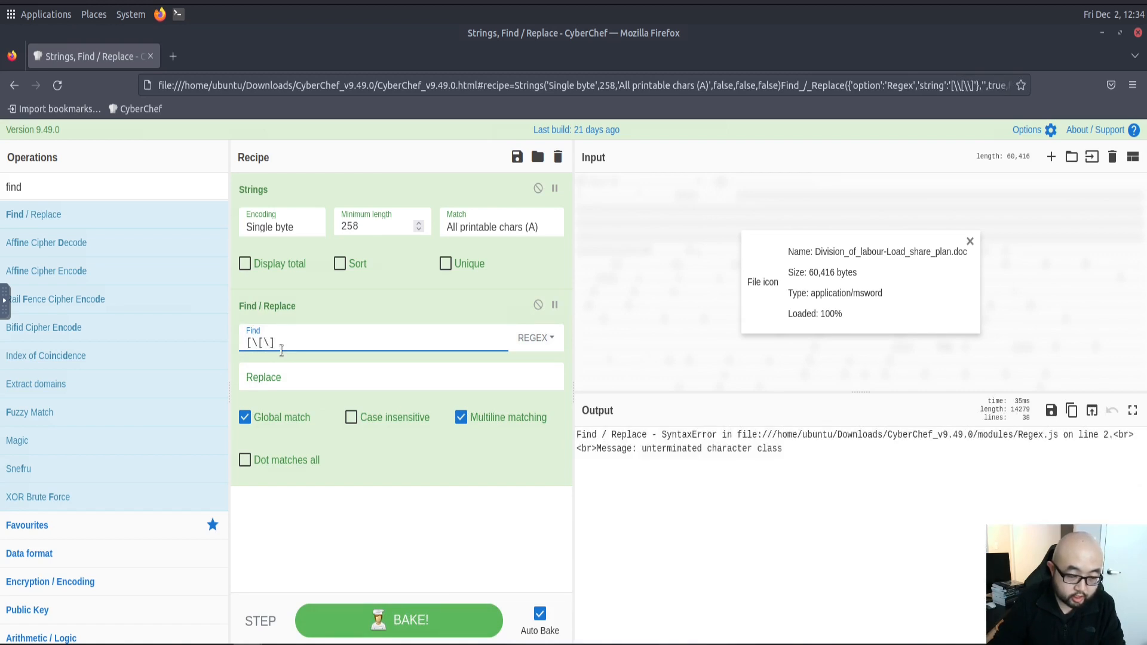
text(])
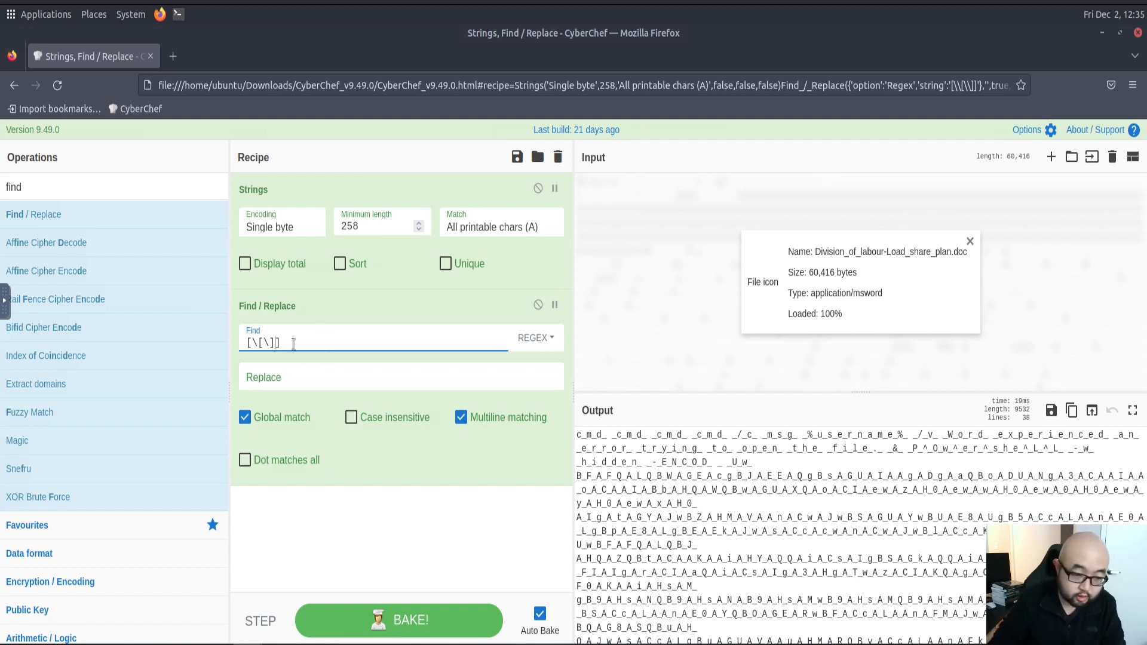
text(\)
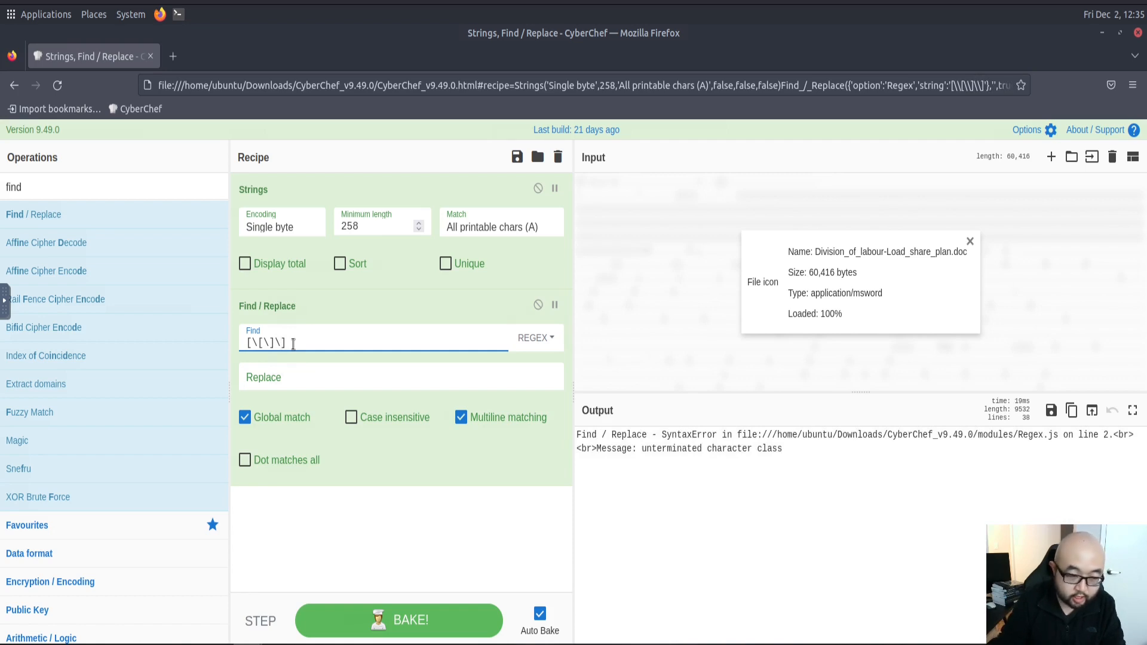
text(_)
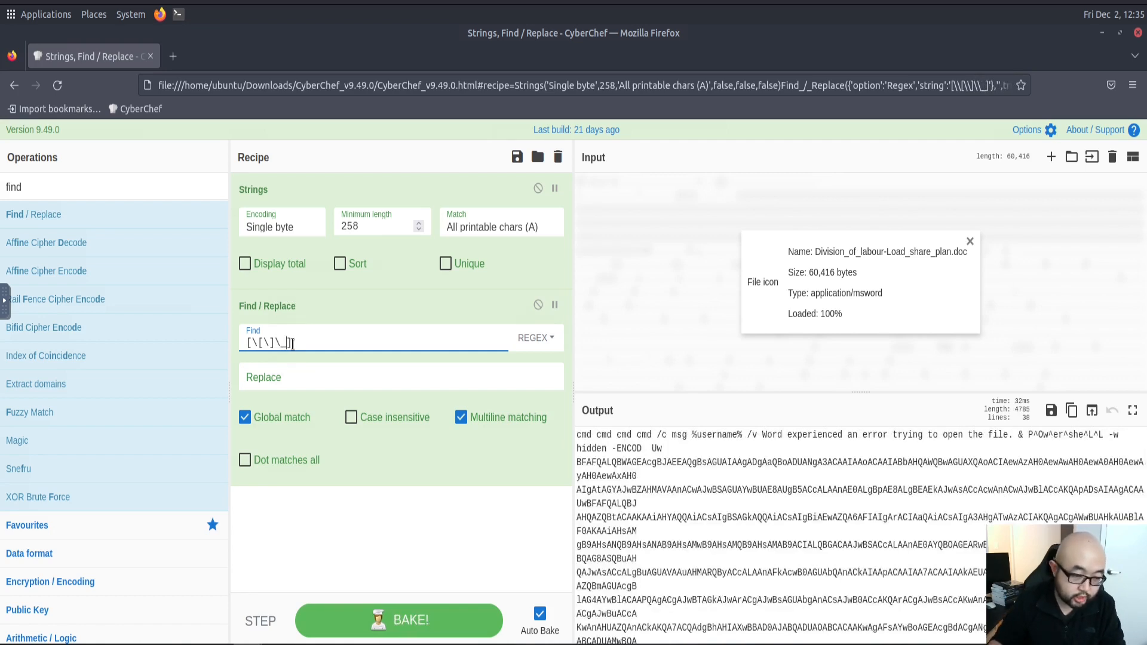
Step: Extend the Find regex to [\[\]\_\^] so that carets are removed as well
drag(281, 343, 276, 343)
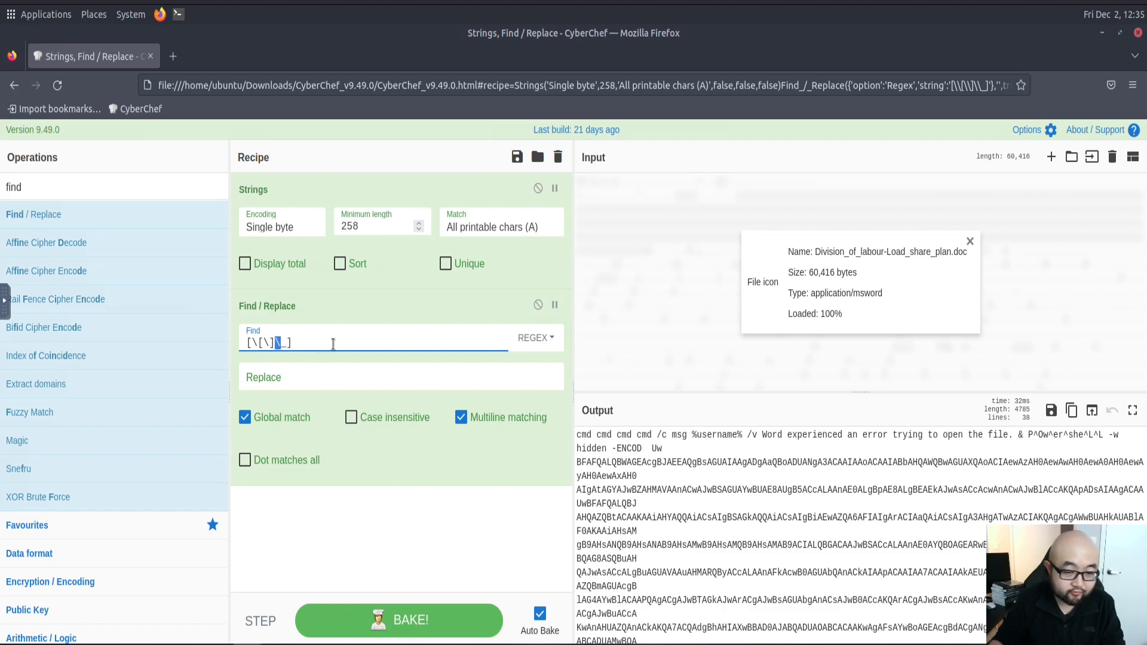
click(272, 343)
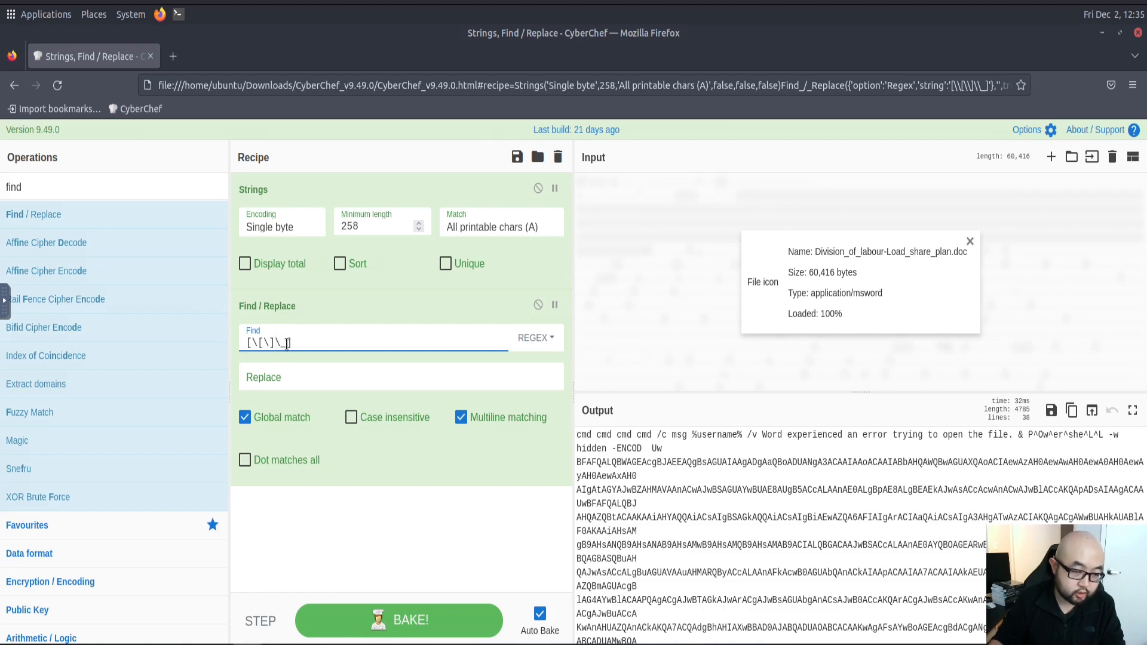
double_click(283, 345)
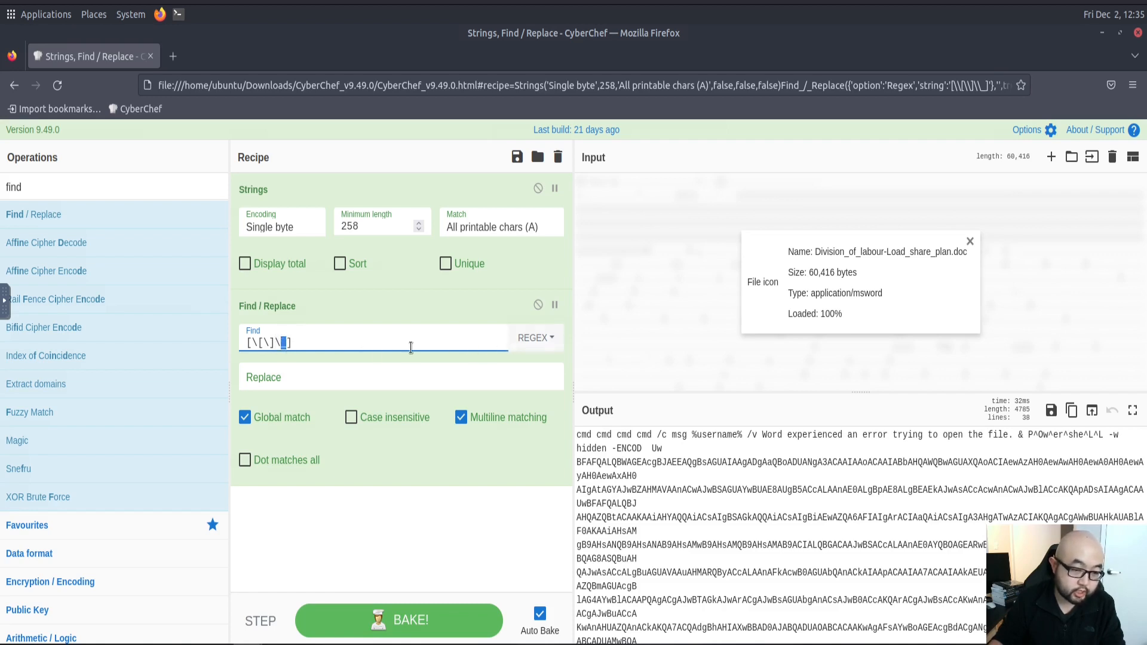
click(307, 340)
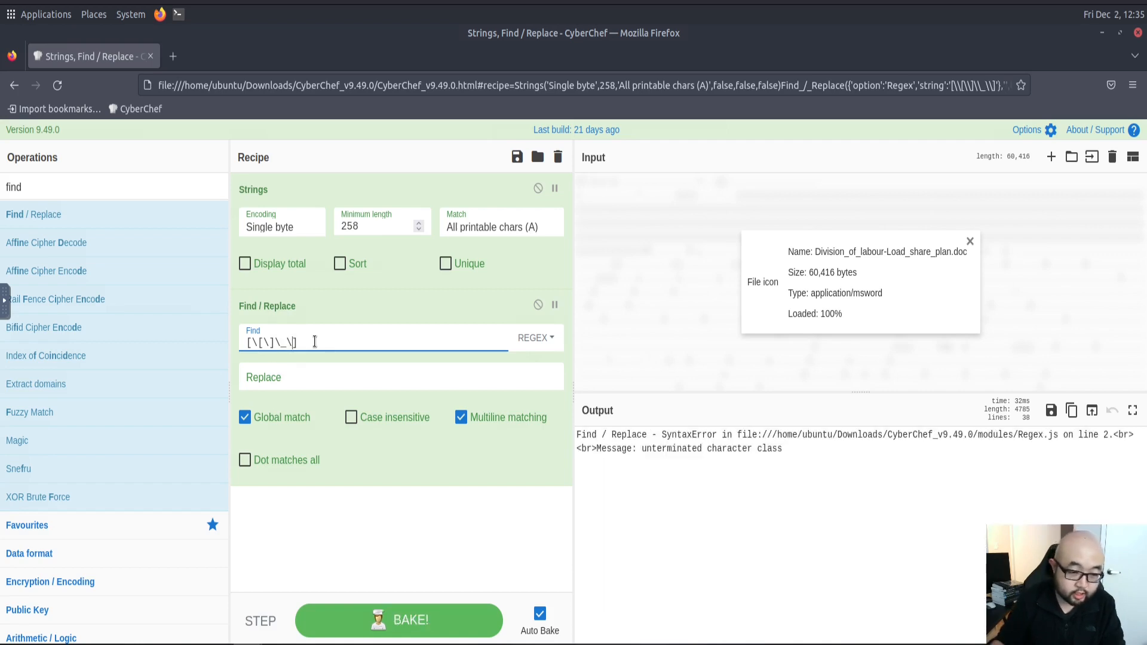
text(^)
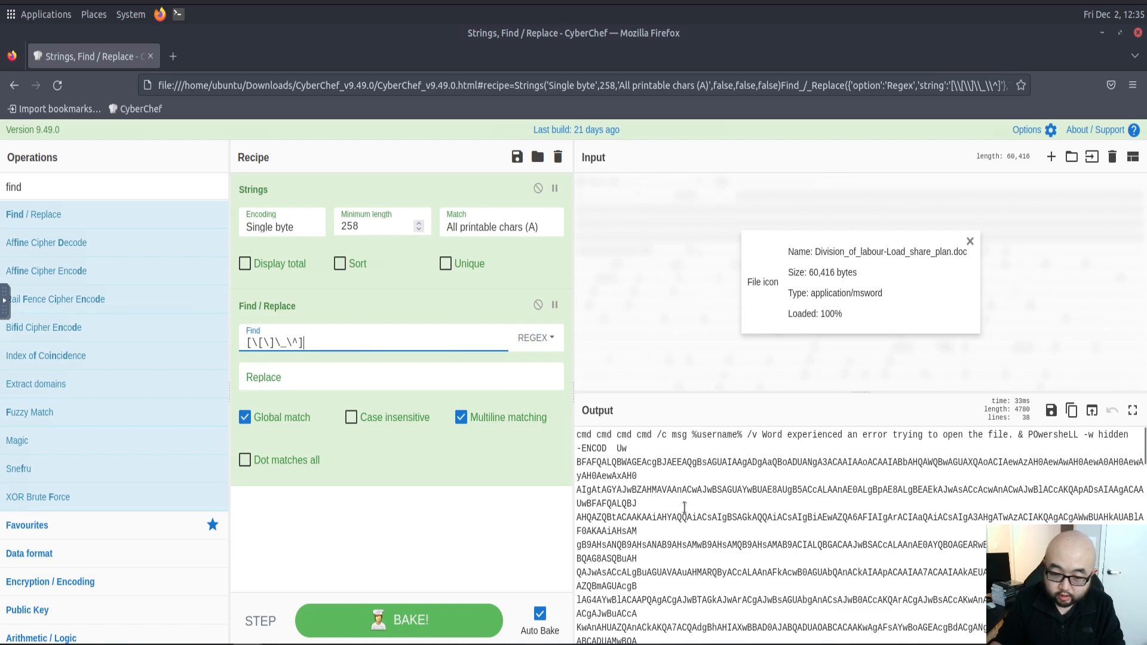
Step: Check the output through to its end and extend the Find regex to [\[\]\_\^\n] to remove the line breaks
scroll(760, 517, down, 5)
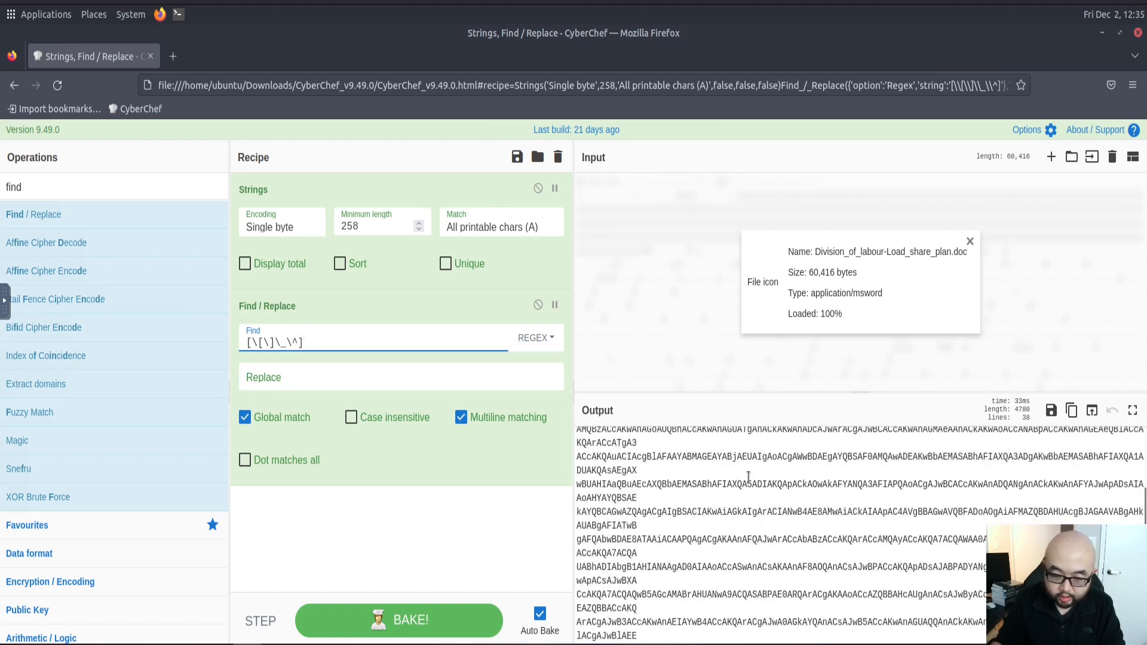
scroll(748, 476, up, 5)
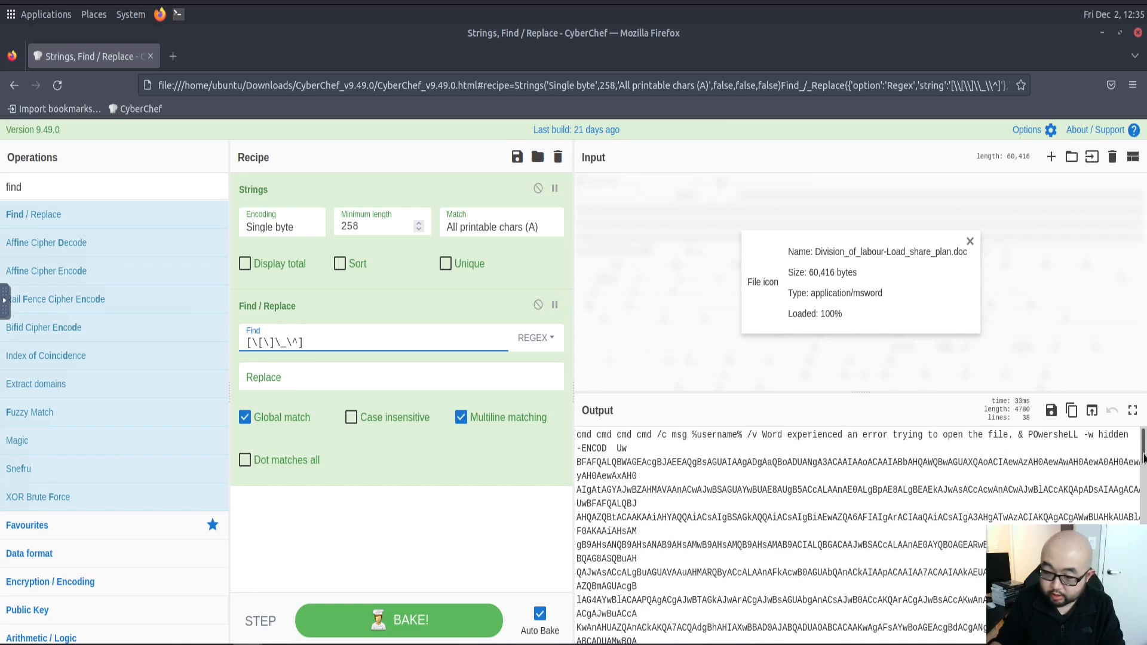
drag(1143, 457, 1143, 633)
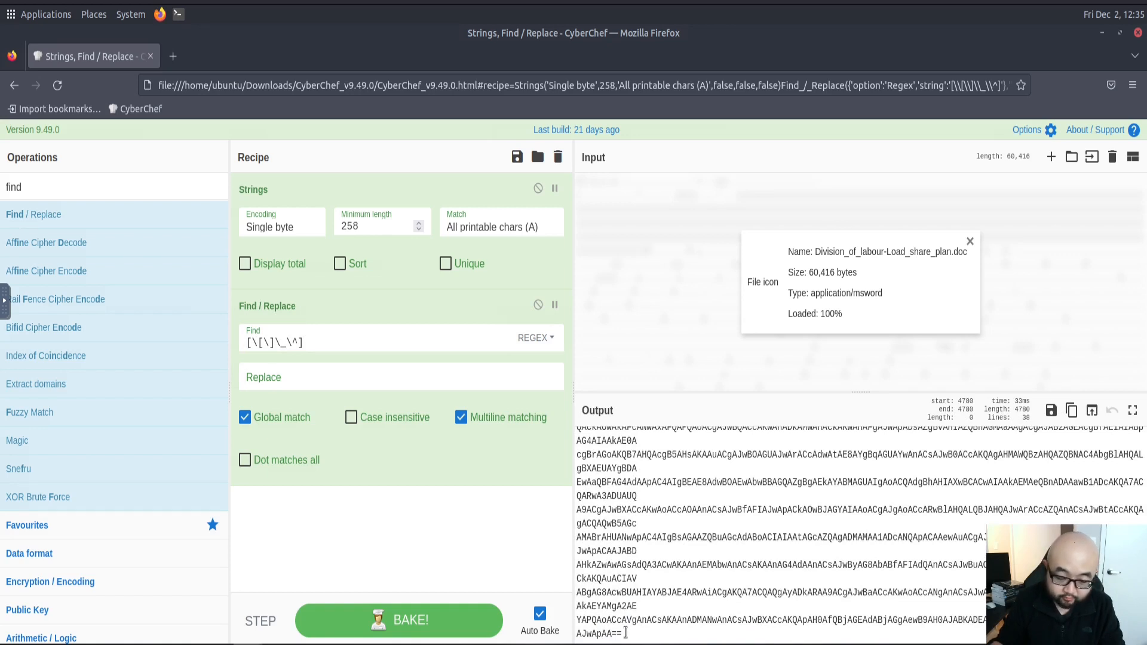
click(305, 342)
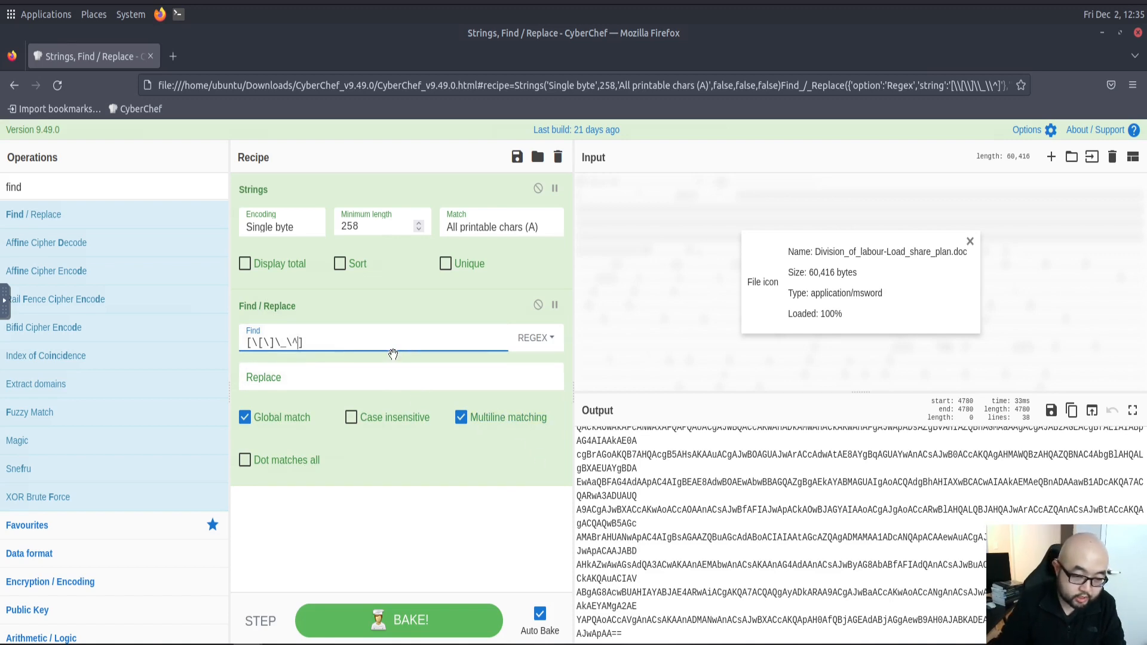
text(\n)
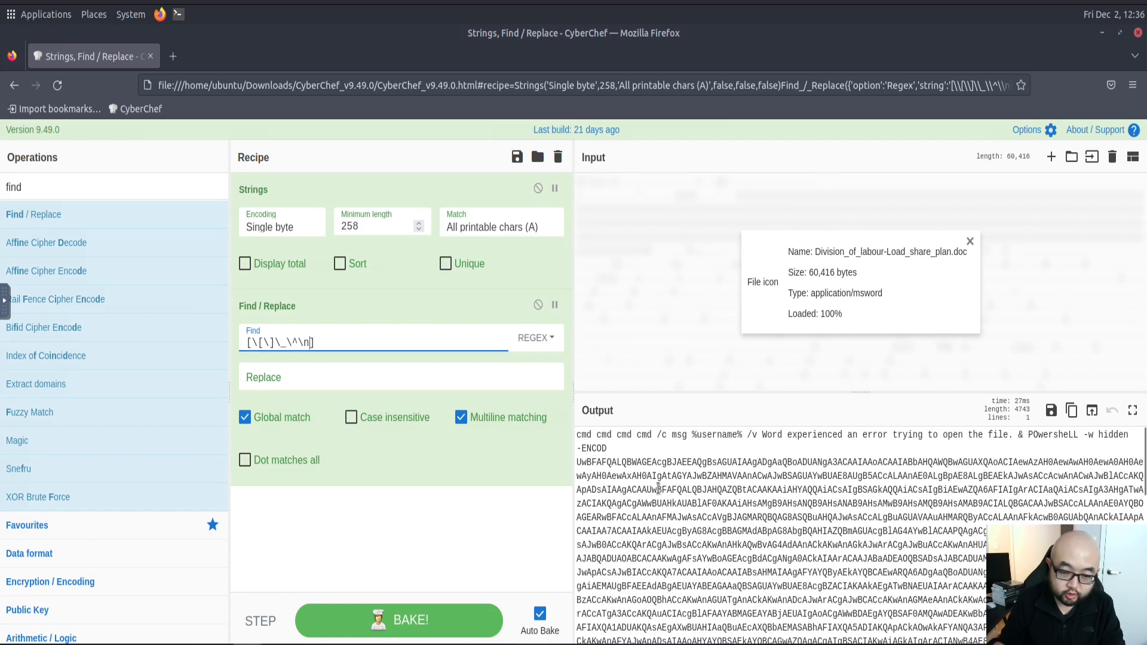
Step: Review the cleaned output from start to end and select the leading command text before the Base64 string
scroll(737, 484, down, 2)
scroll(738, 484, down, 10)
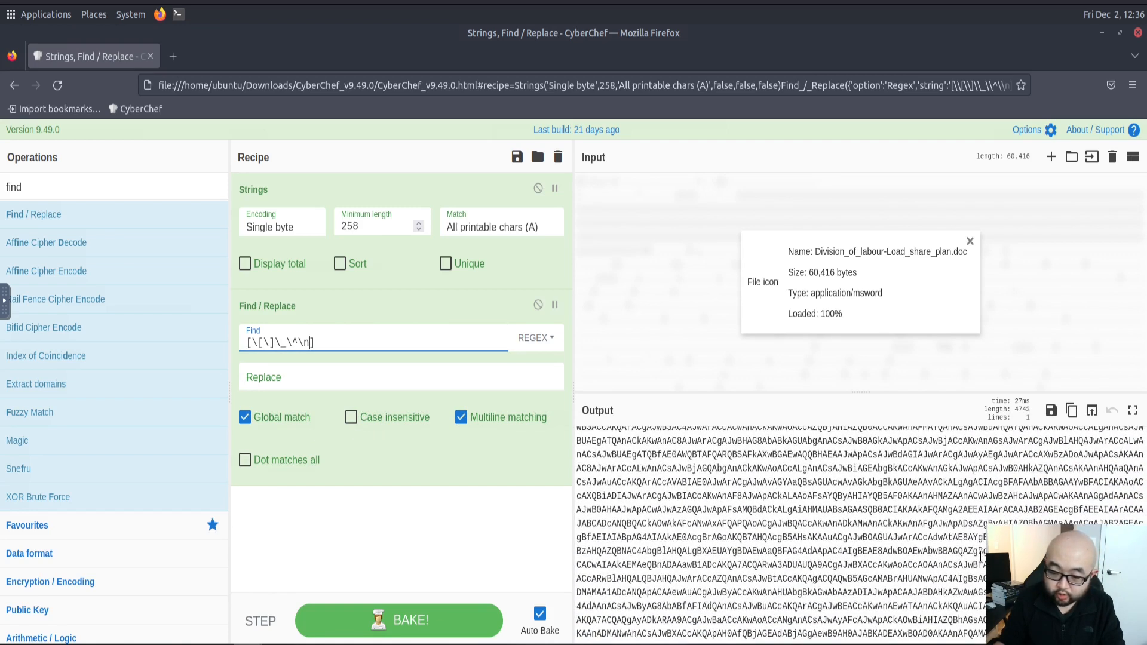
scroll(896, 508, up, 12)
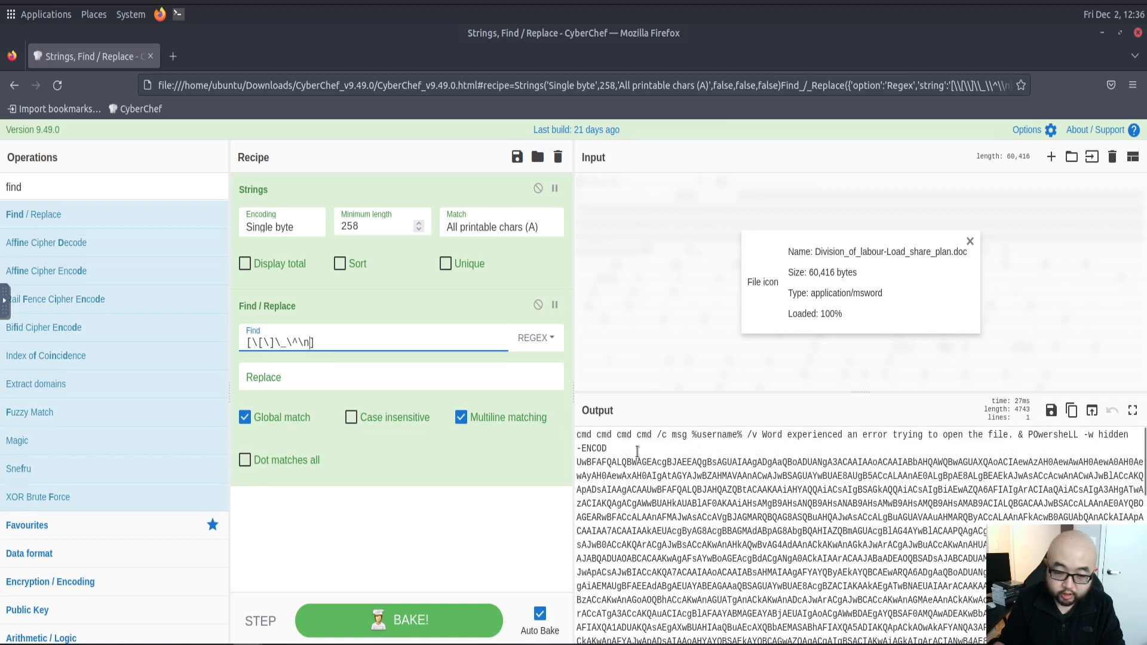
drag(619, 448, 574, 432)
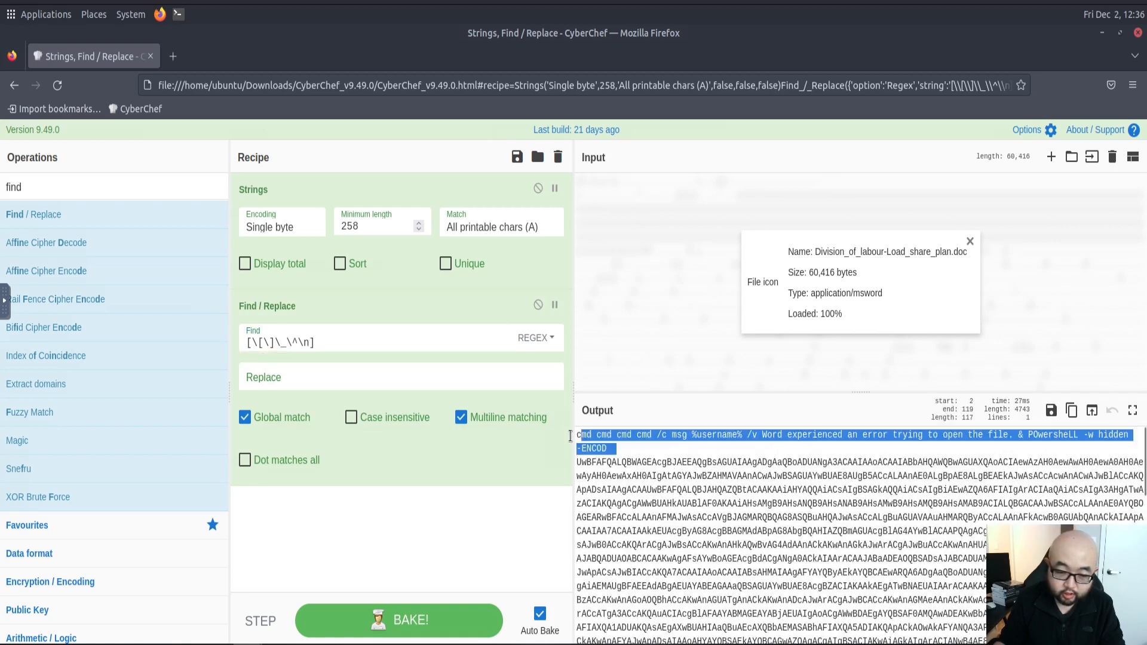
Step: Consult the Drop Bytes section of the lab instructions, then return to the full-screen CyberChef view
double_click(66, 191)
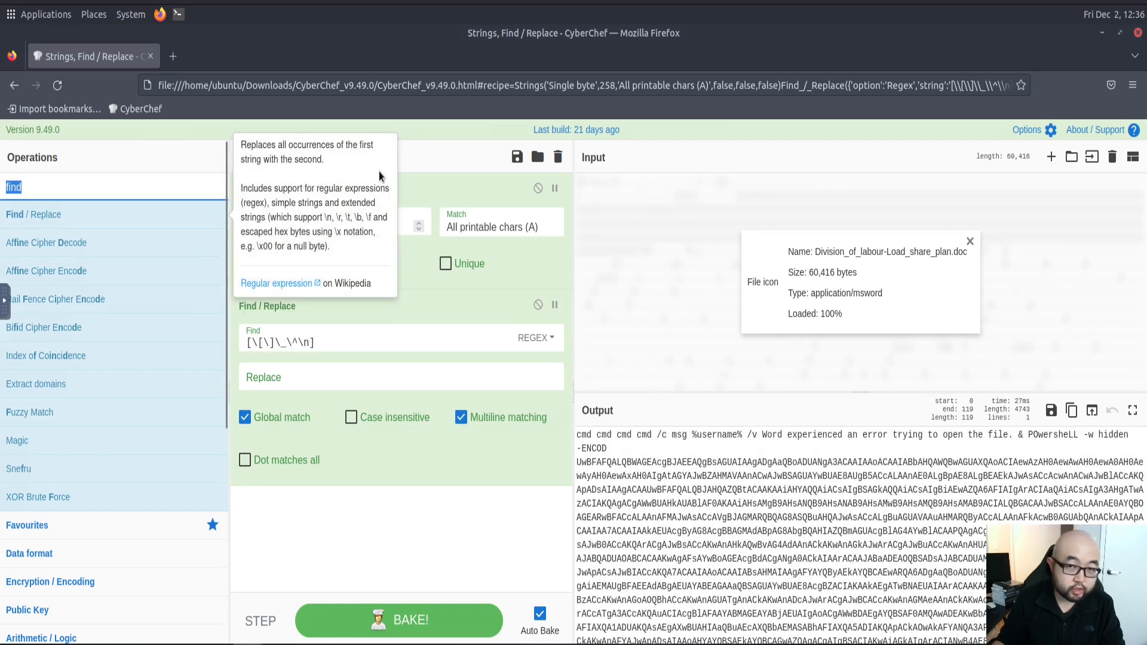
key(Escape)
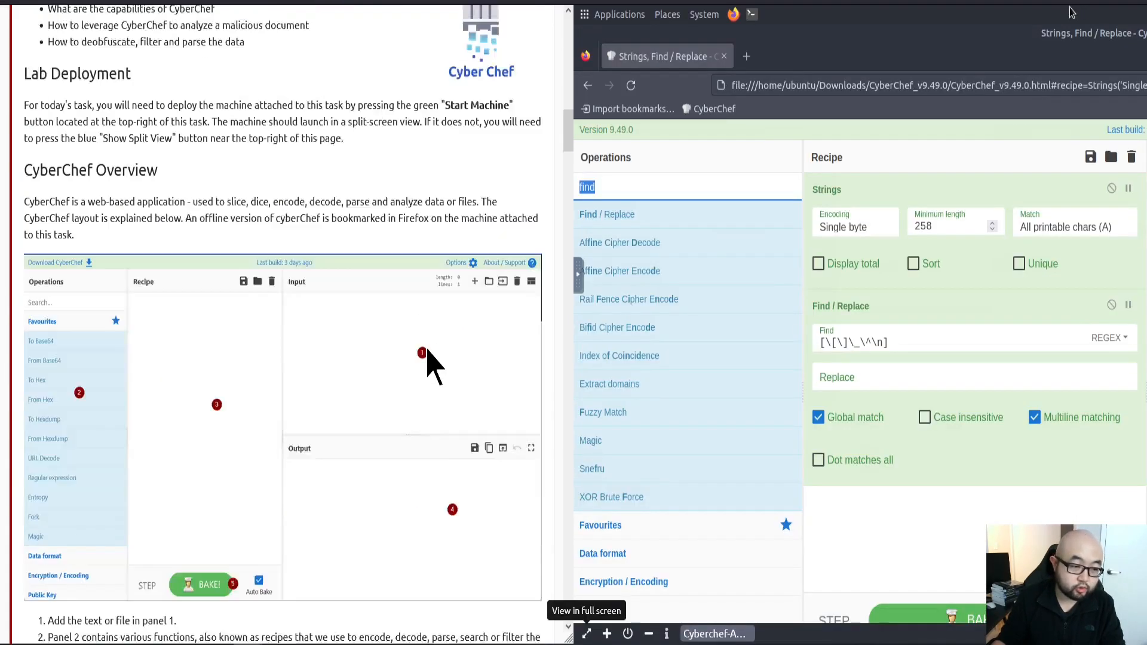
scroll(430, 359, down, 5)
drag(574, 174, 571, 299)
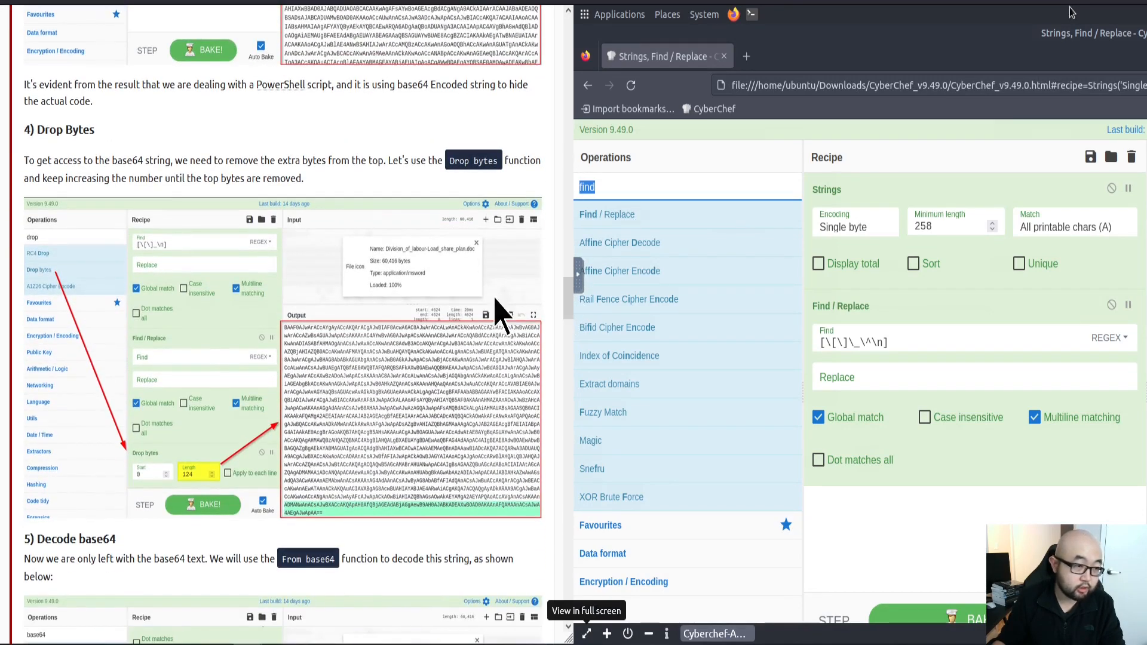
drag(94, 129, 40, 131)
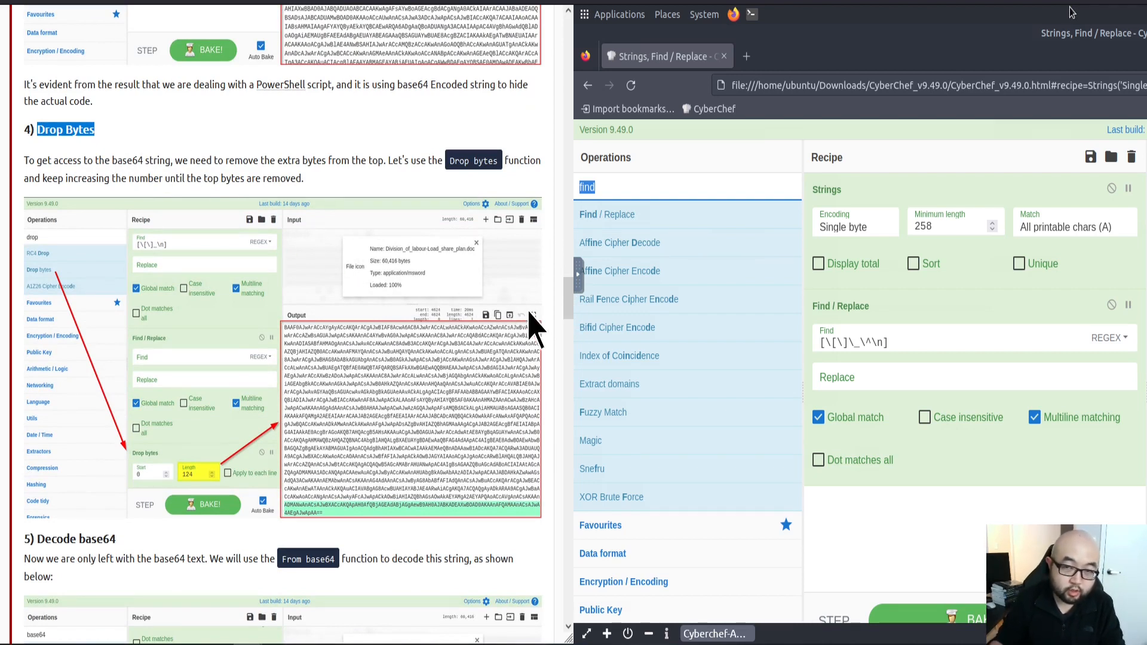
click(527, 160)
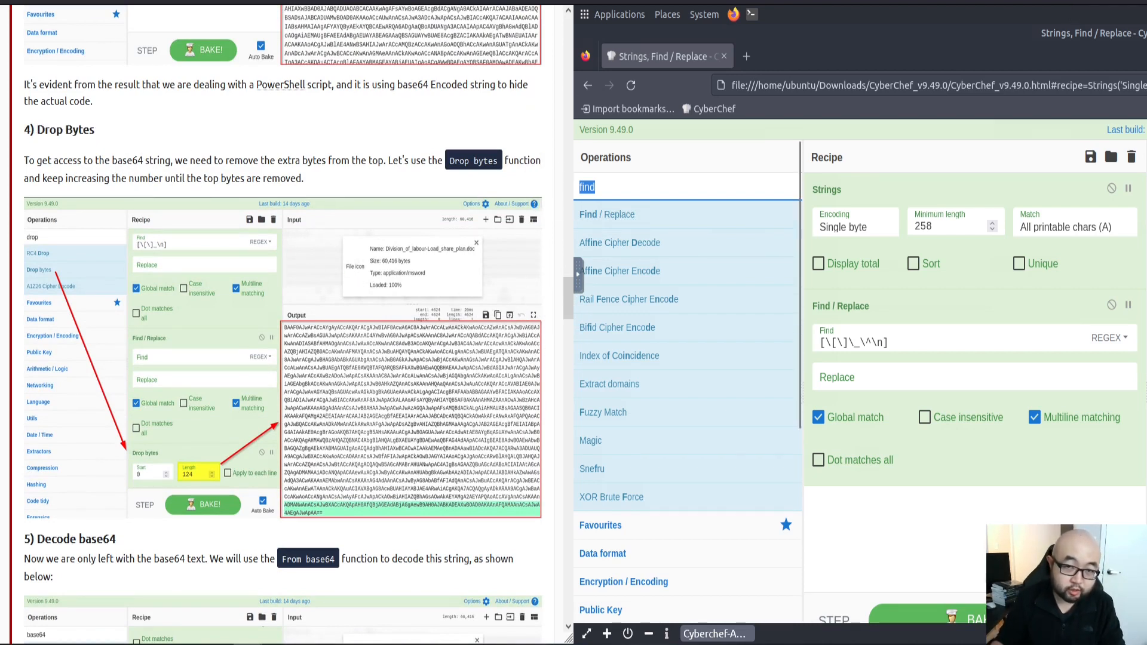
double_click(634, 33)
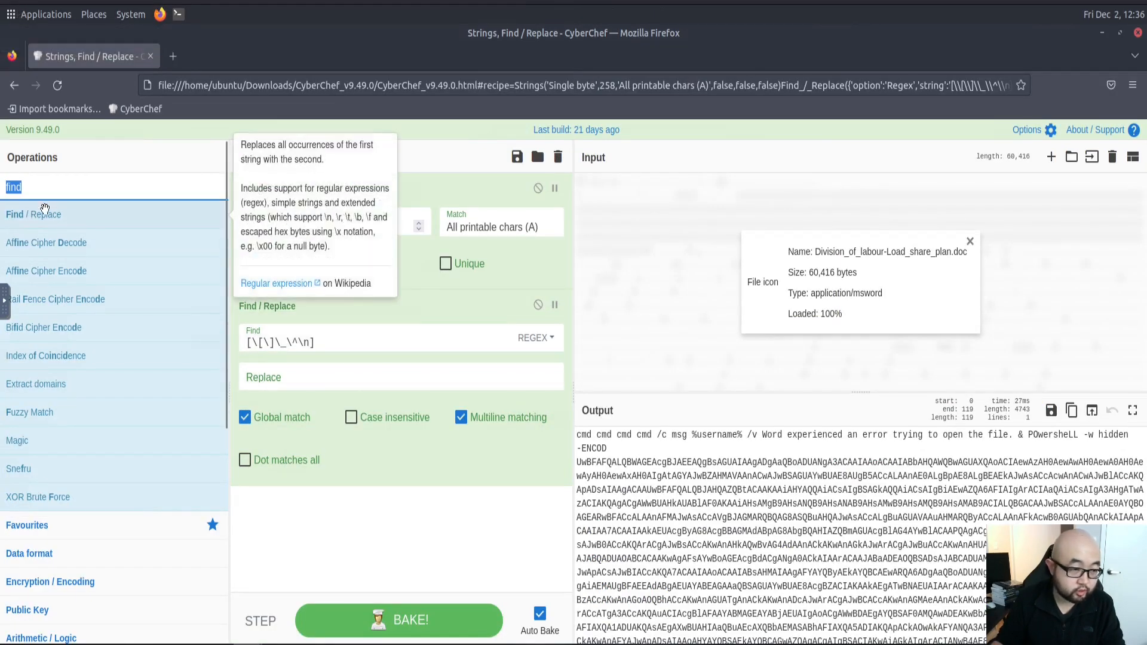
Step: Search the operations for regex and add Regular expression below Find / Replace, keeping its built-in regex at User defined
drag(11, 187, 22, 187)
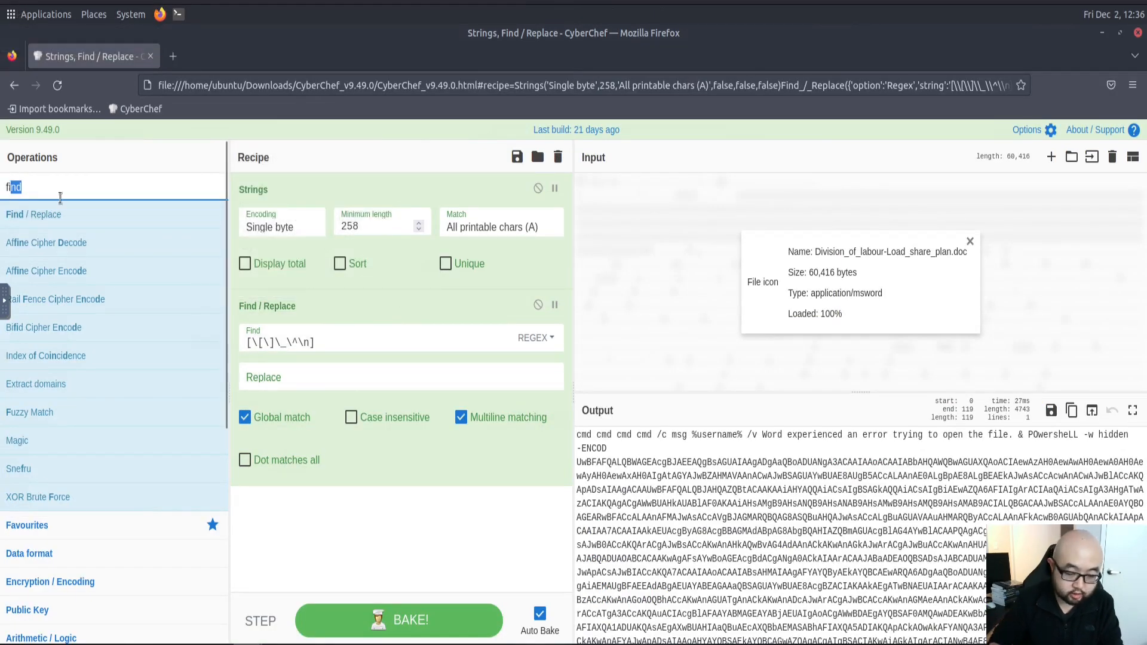
key(BackSpace)
key(BackSpace)
text(reg)
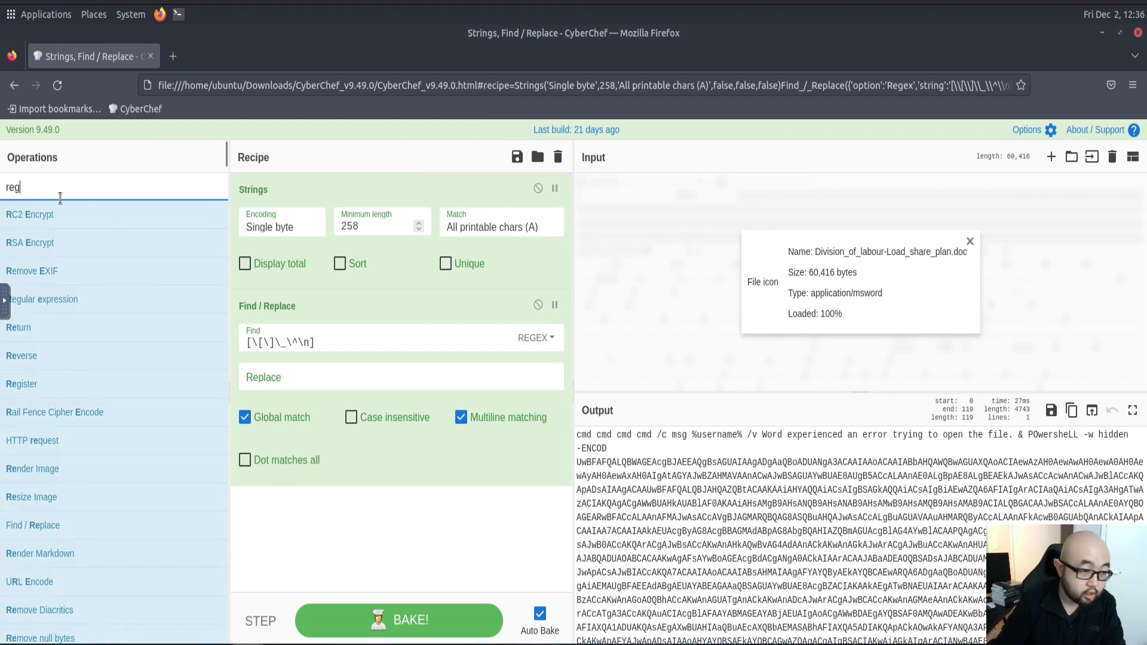
text(ex)
drag(84, 214, 364, 400)
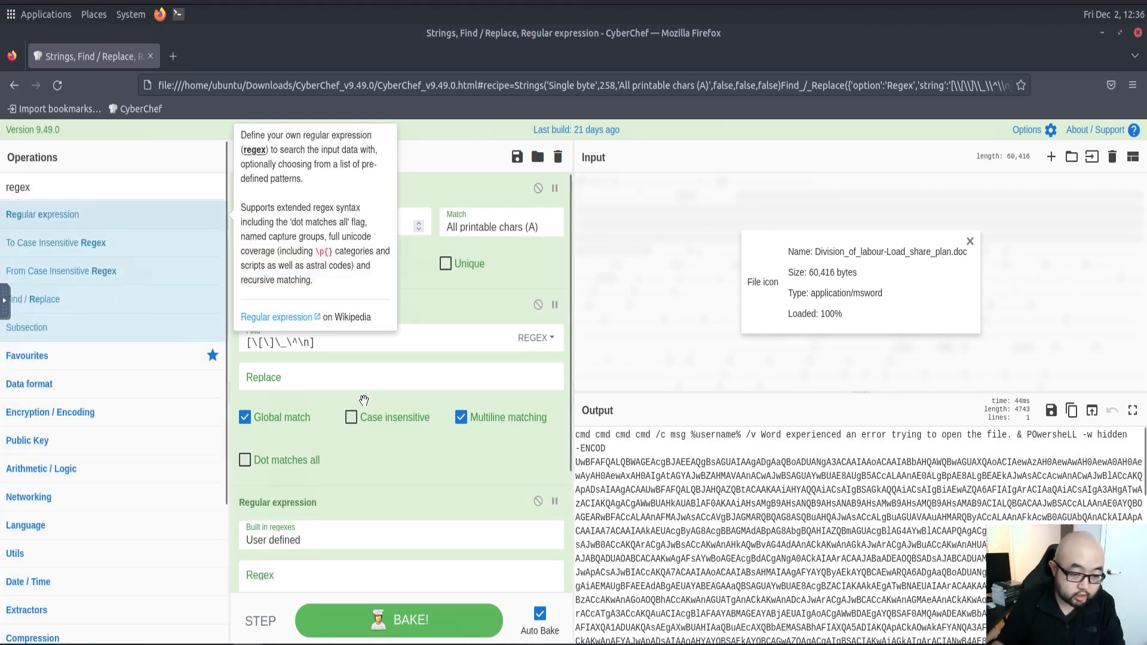
scroll(364, 401, down, 3)
click(339, 386)
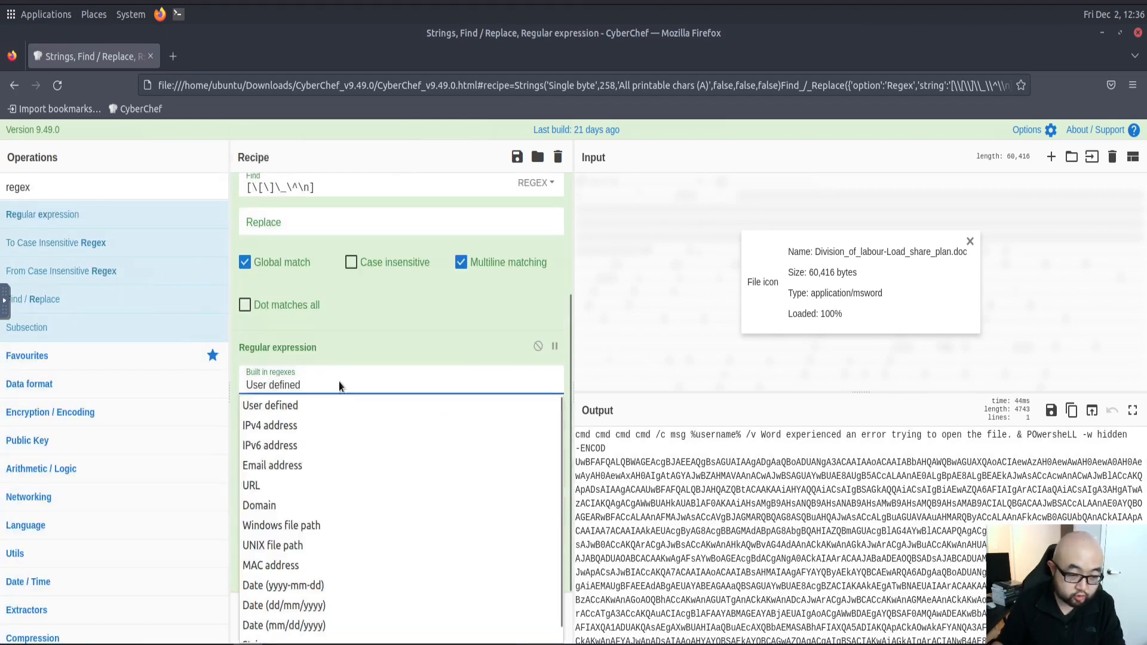
click(370, 330)
Step: Enter the character class [a-zA-Z0-9+/=] as the regex of the Regular expression operation
click(379, 423)
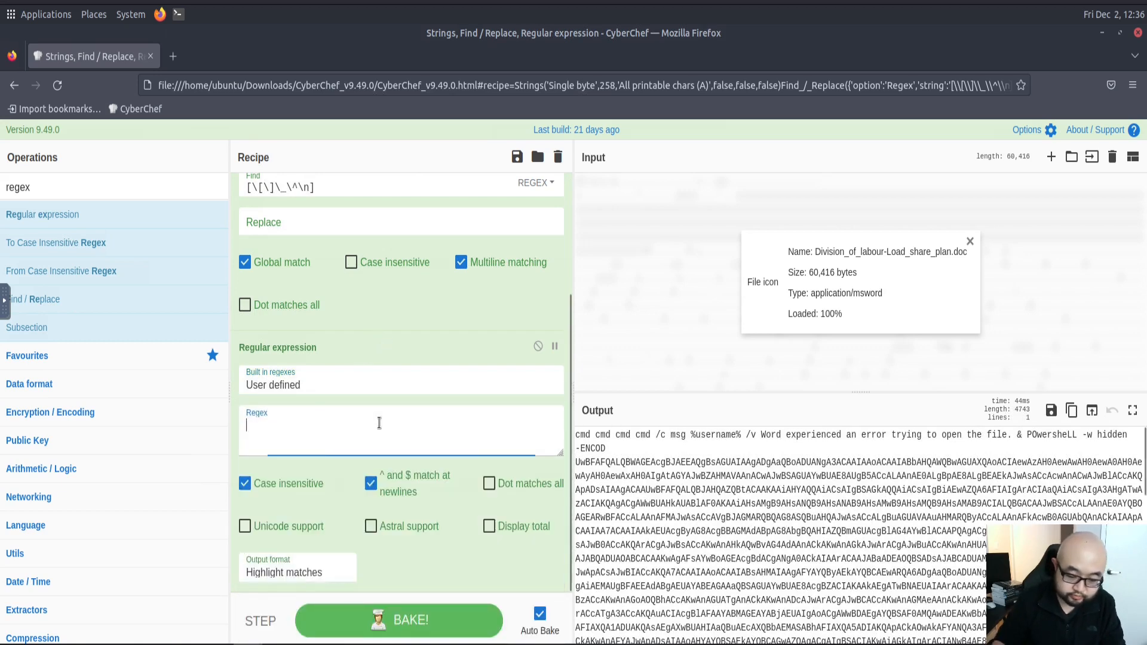
text([])
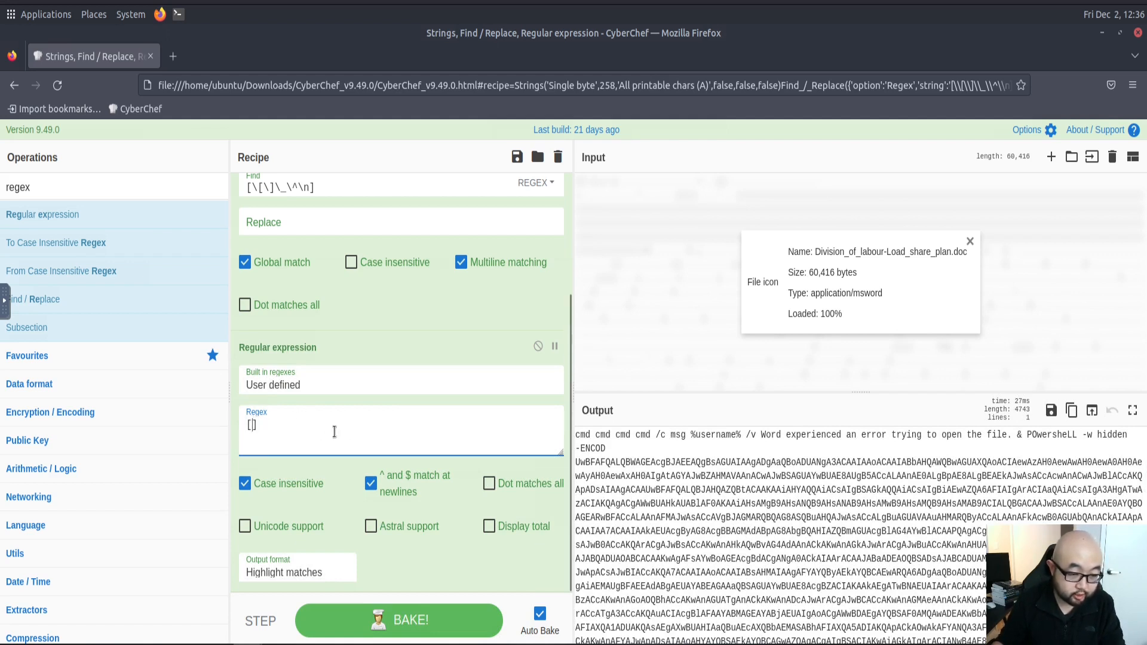
key(Left)
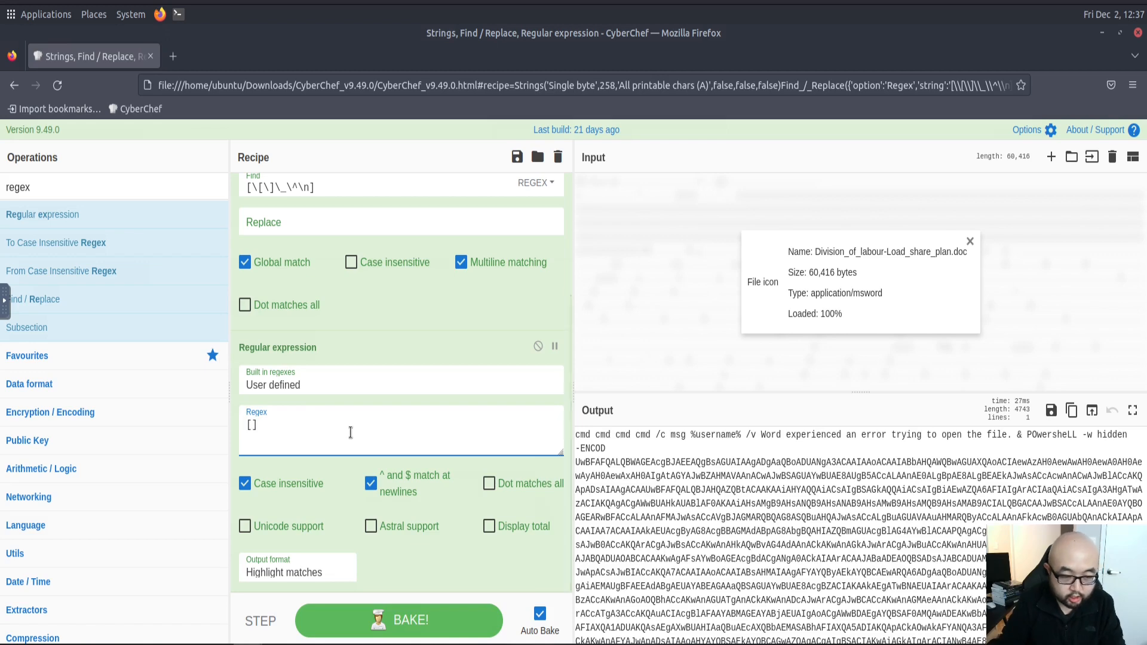
text(a-)
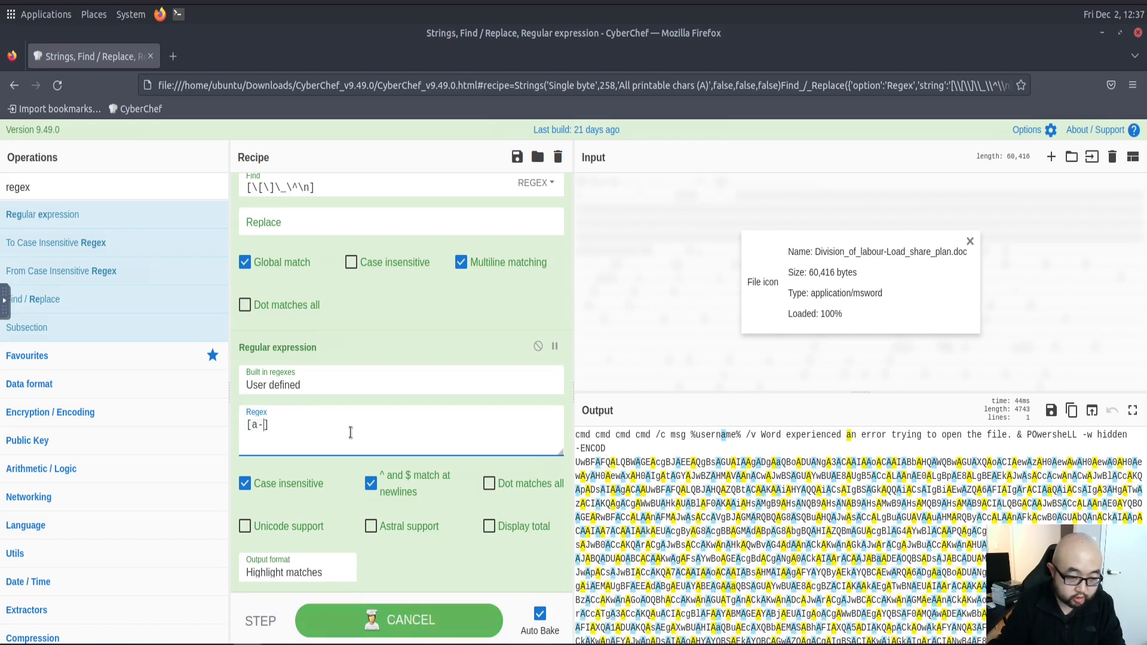
text(zA)
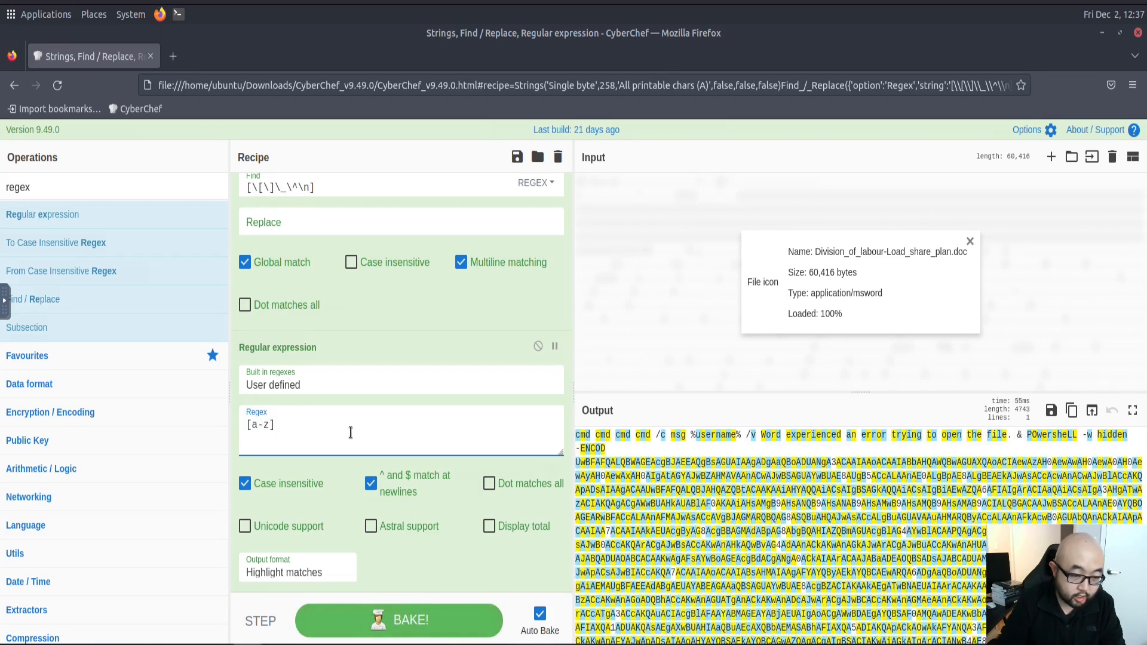
text(-Z)
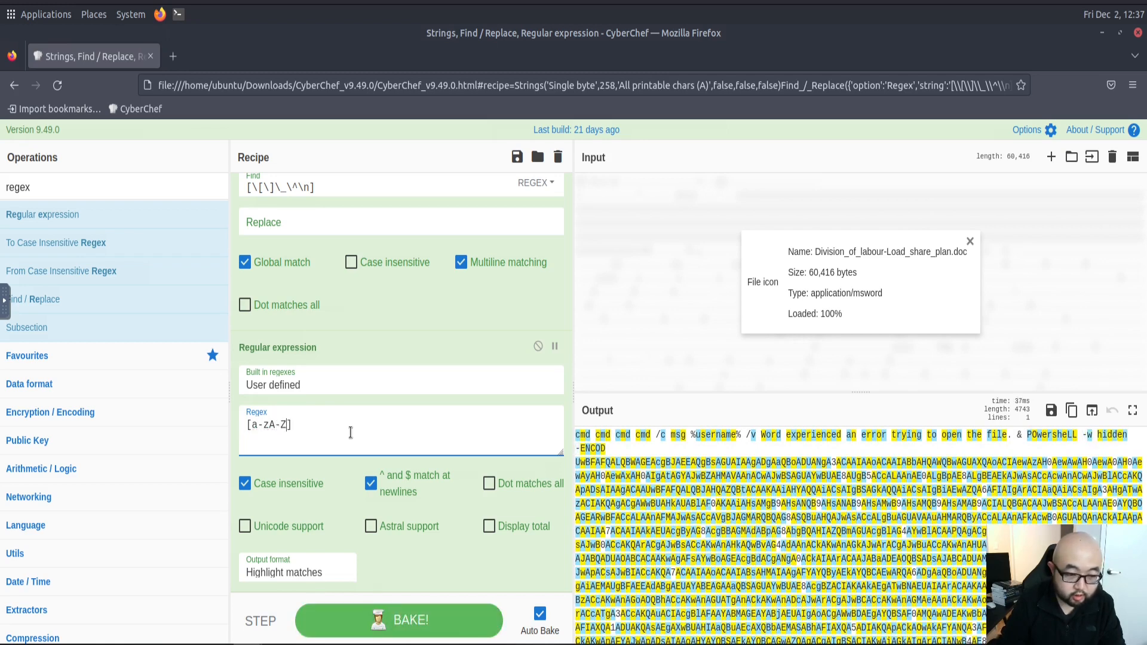
text(0-9)
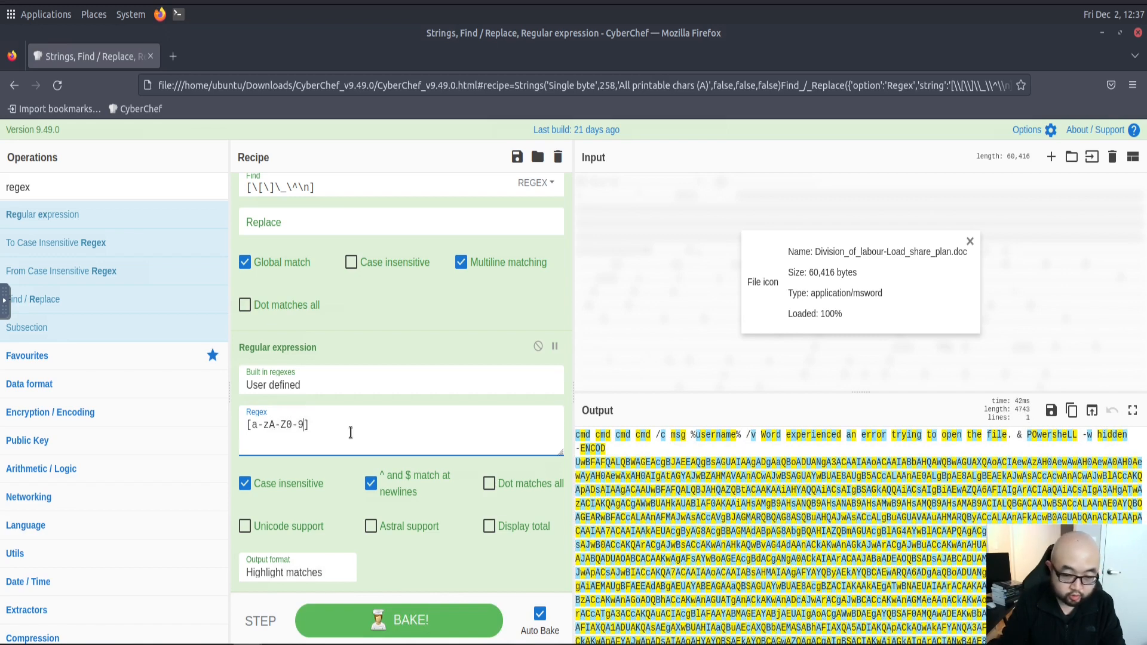
text(+)
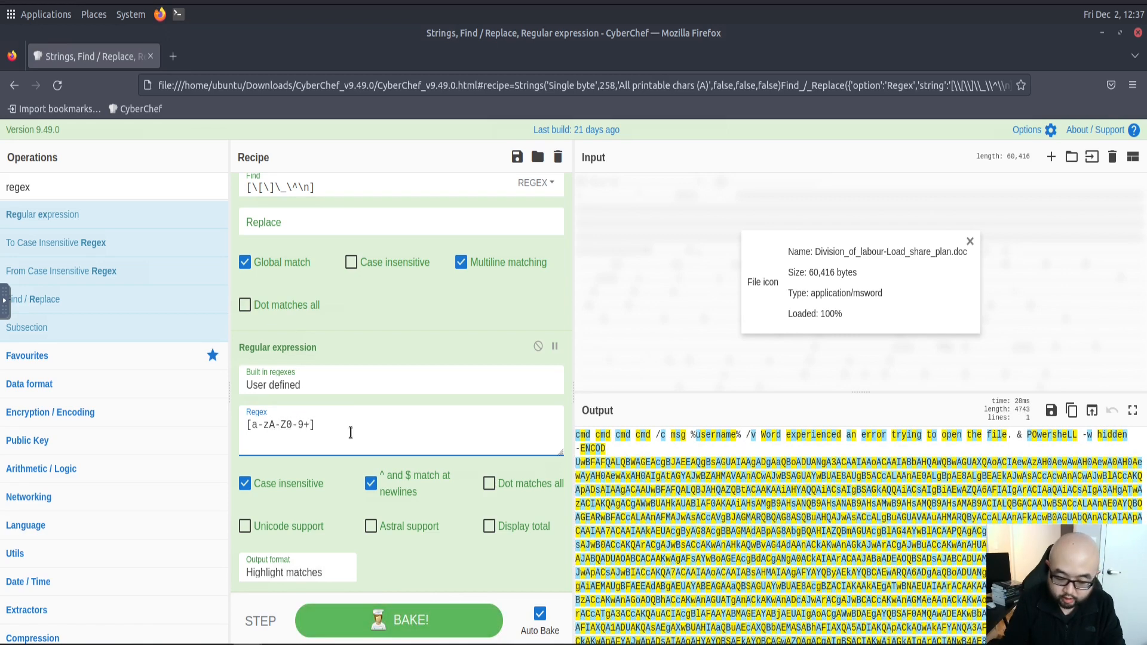
text(/)
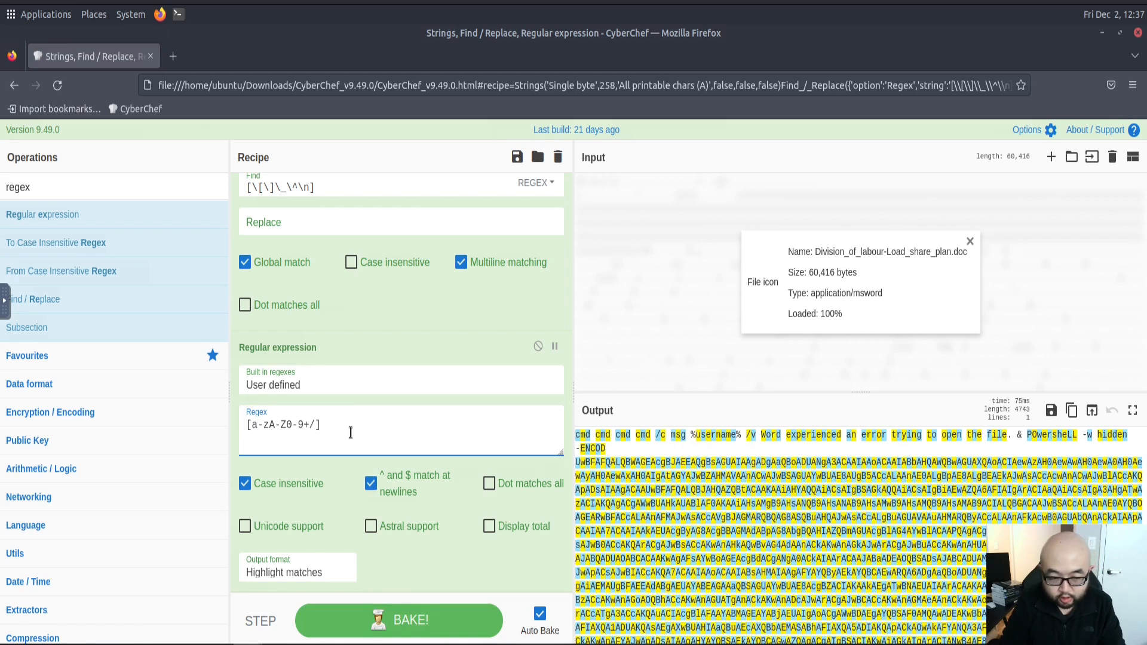
text(=])
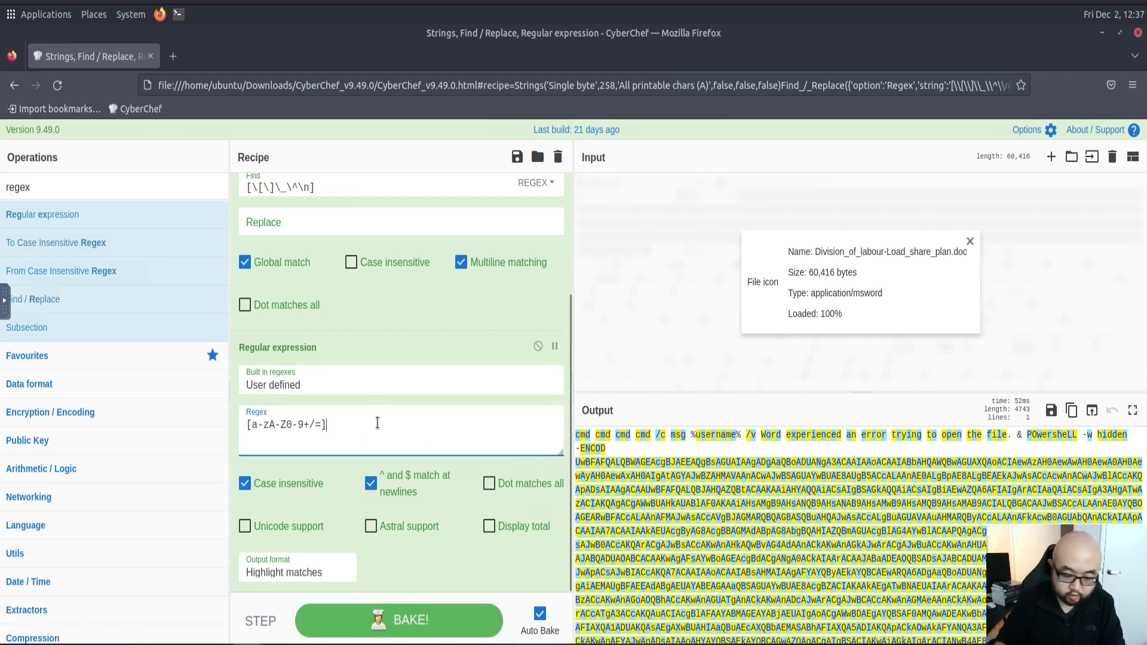
Step: Append the quantifier {100,} to the Base64 character class and check the highlighted match through to the output's end
text({})
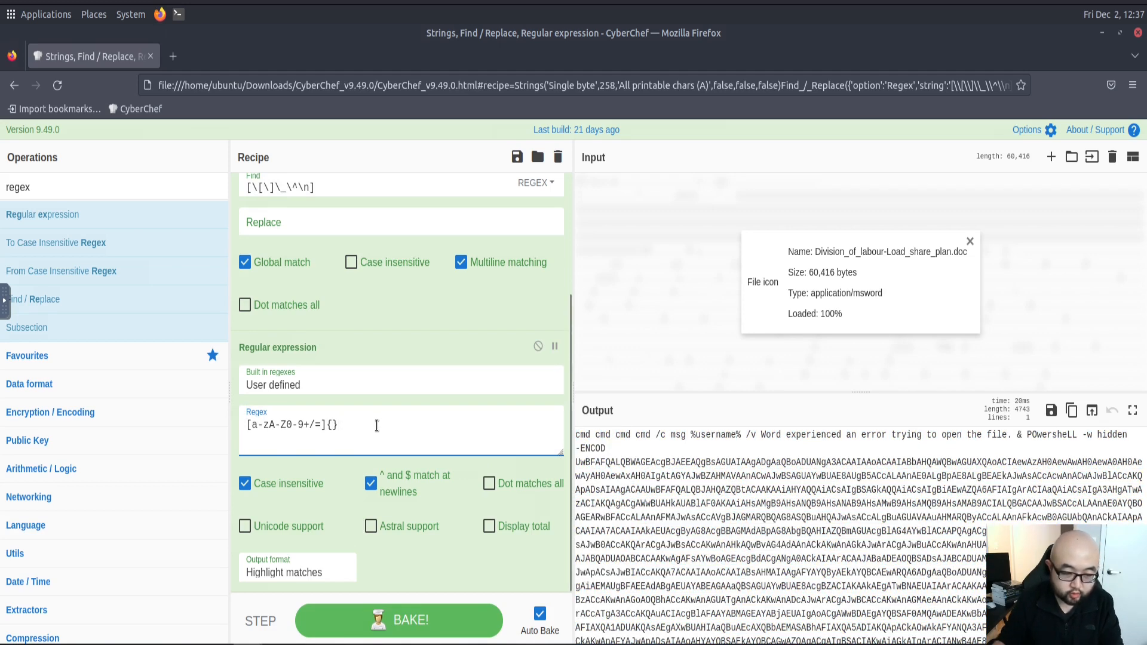
key(Left)
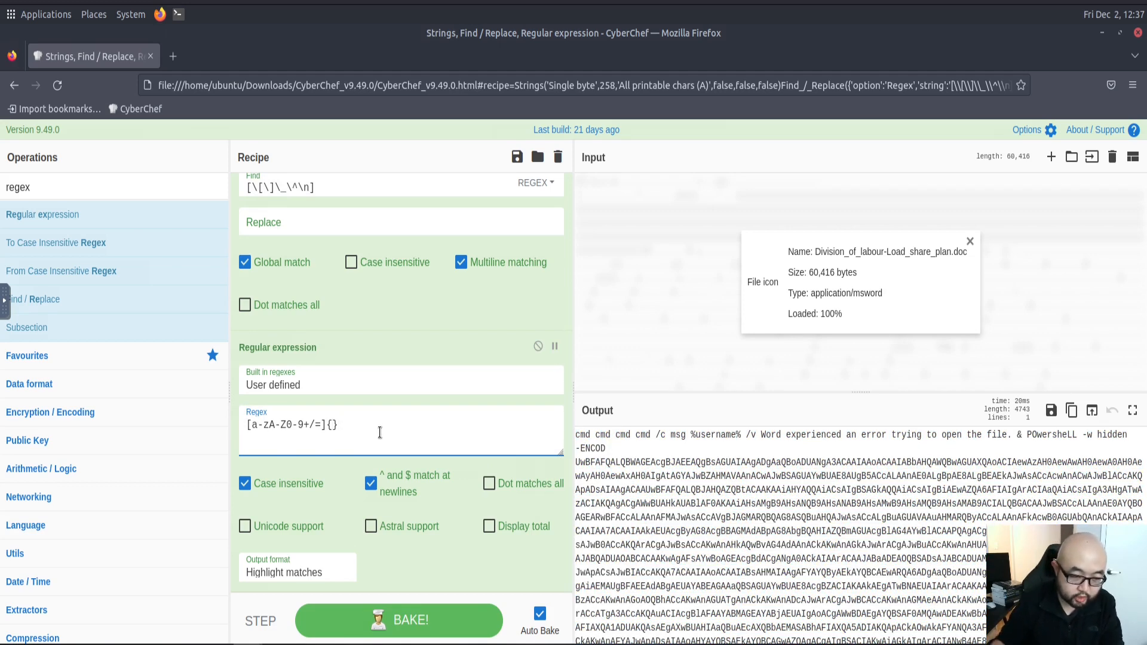
drag(328, 424, 246, 425)
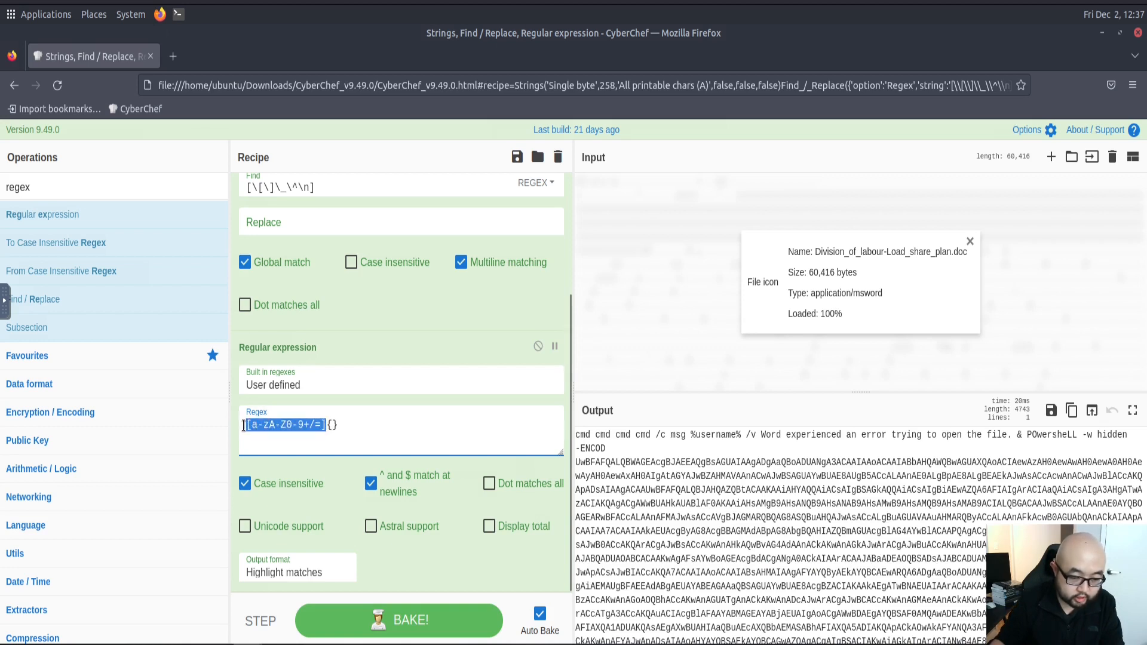
click(336, 423)
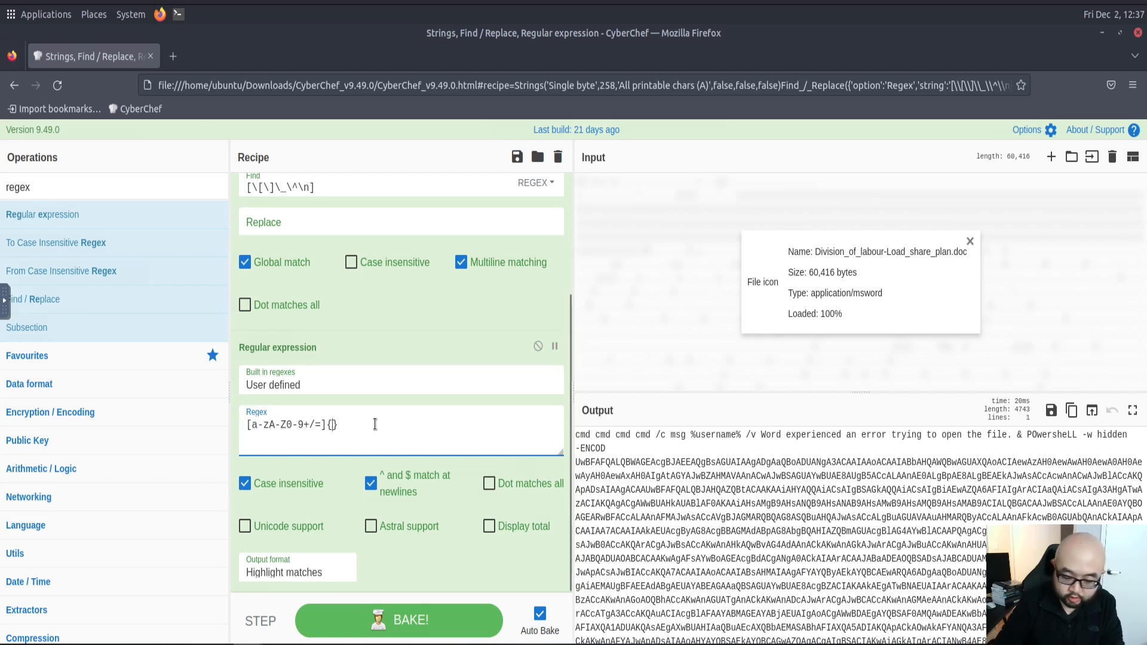
text(100)
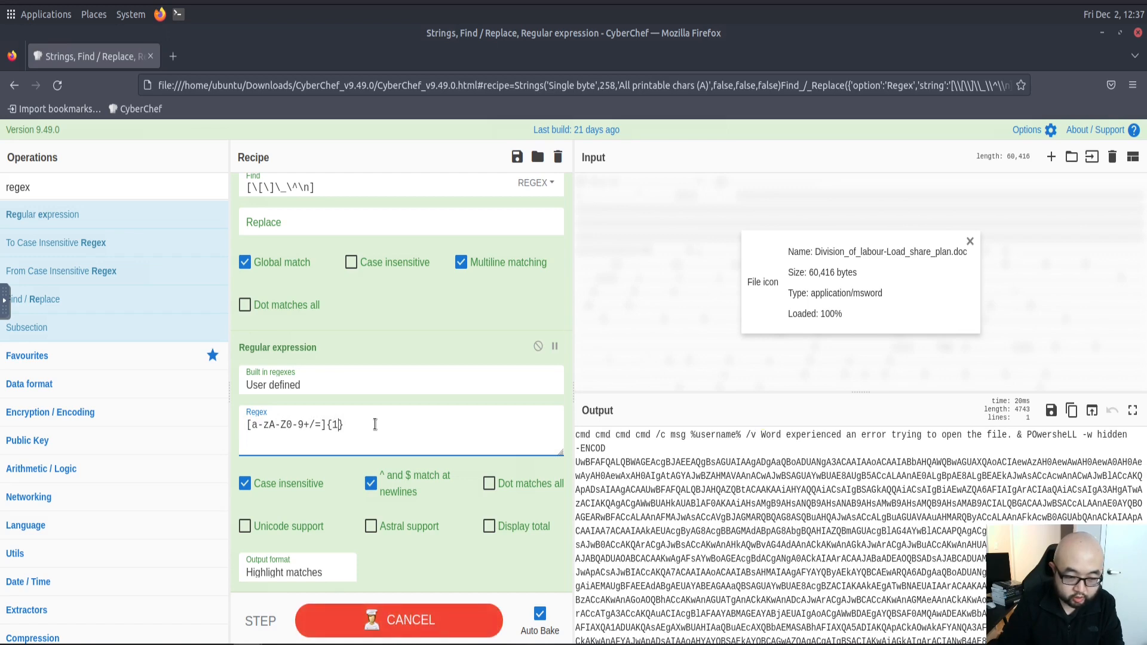
text(,)
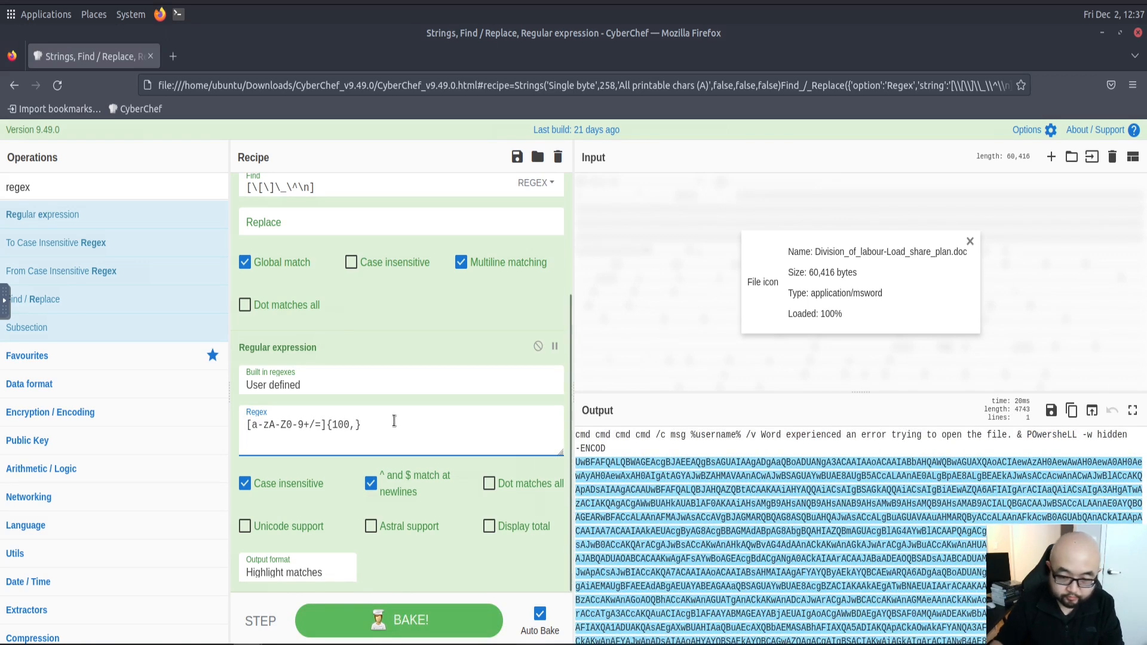
scroll(776, 472, down, 5)
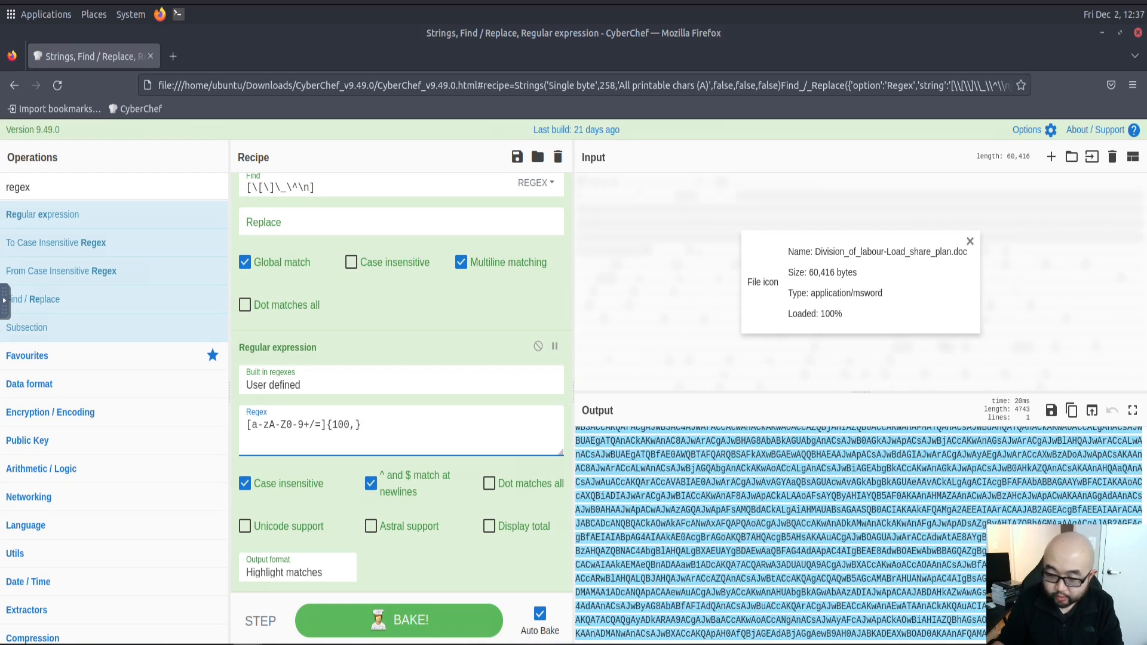
drag(932, 635, 844, 518)
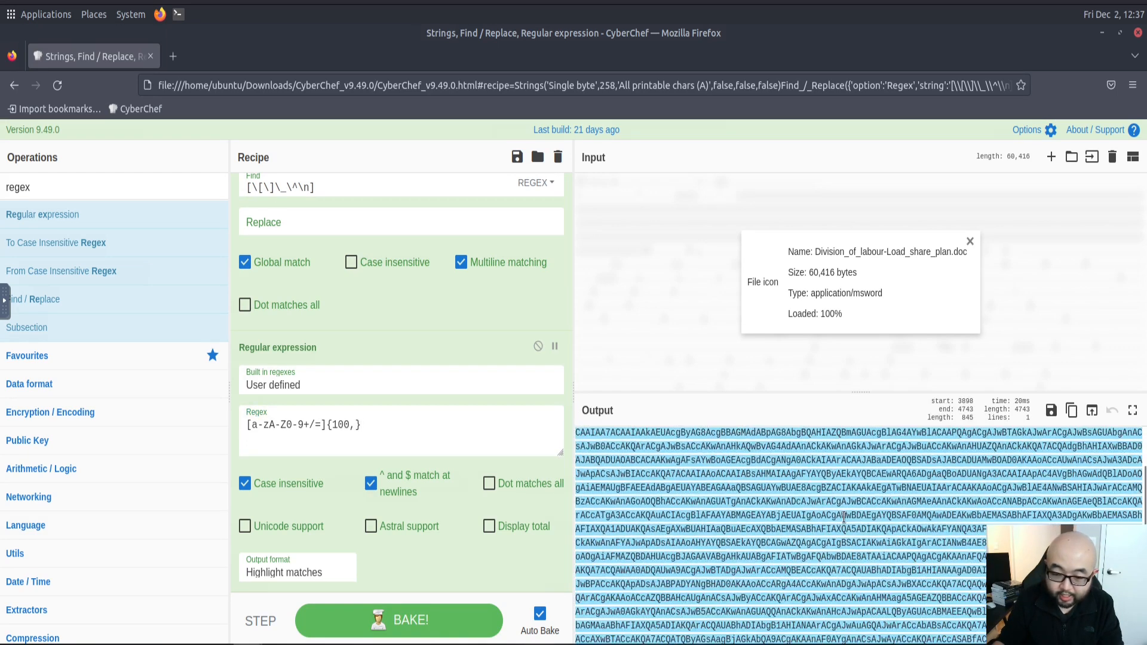
scroll(916, 513, up, 3)
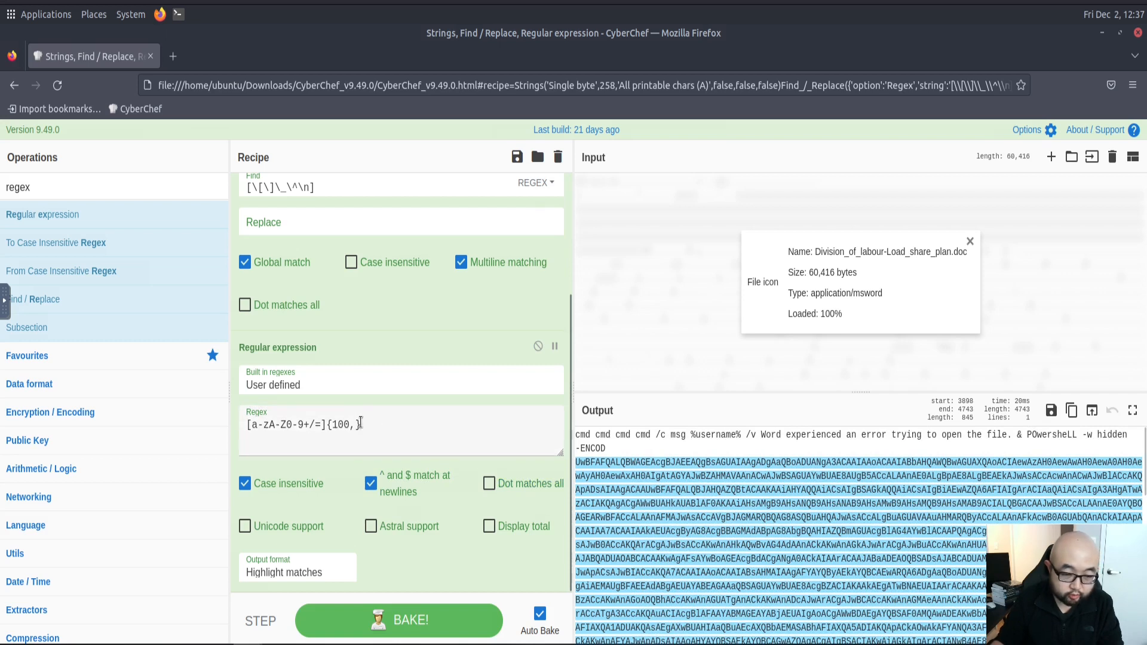
drag(347, 424, 332, 423)
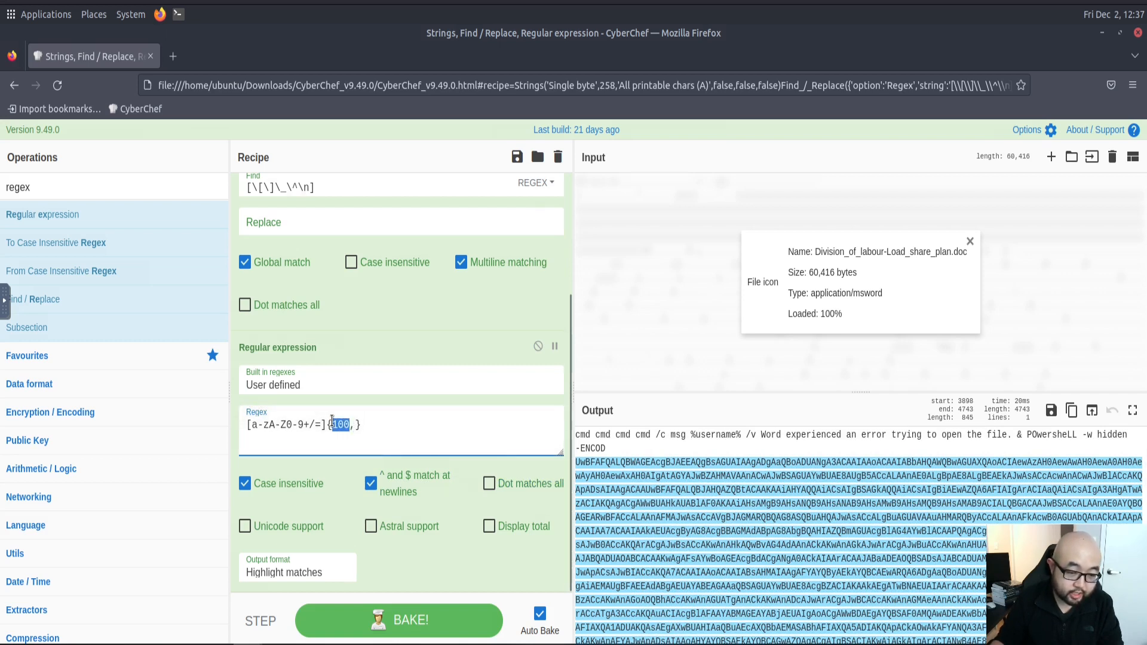
Step: Set the Regular expression output format to List matches and check the extracted string through to its end
click(329, 570)
click(329, 571)
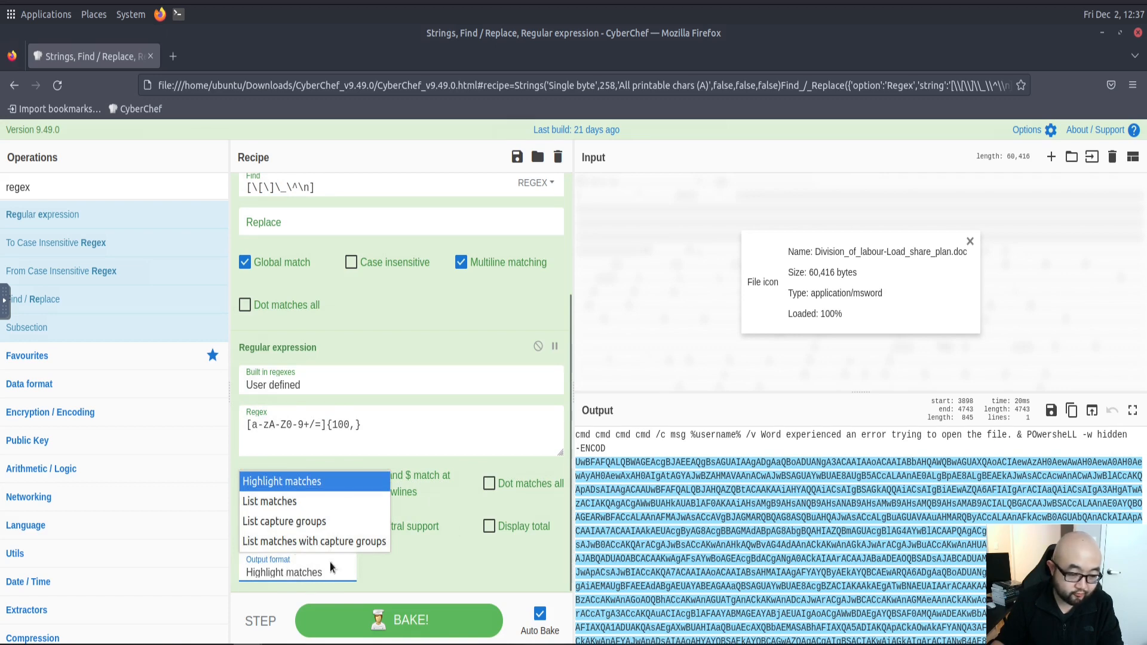
click(288, 504)
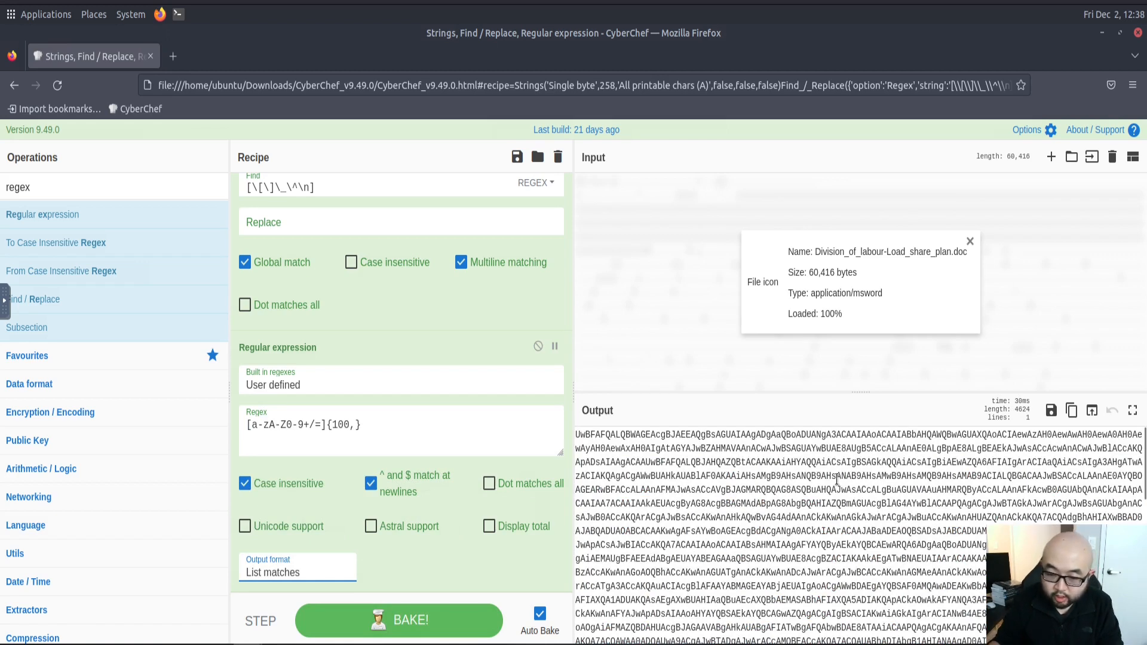
scroll(837, 479, down, 5)
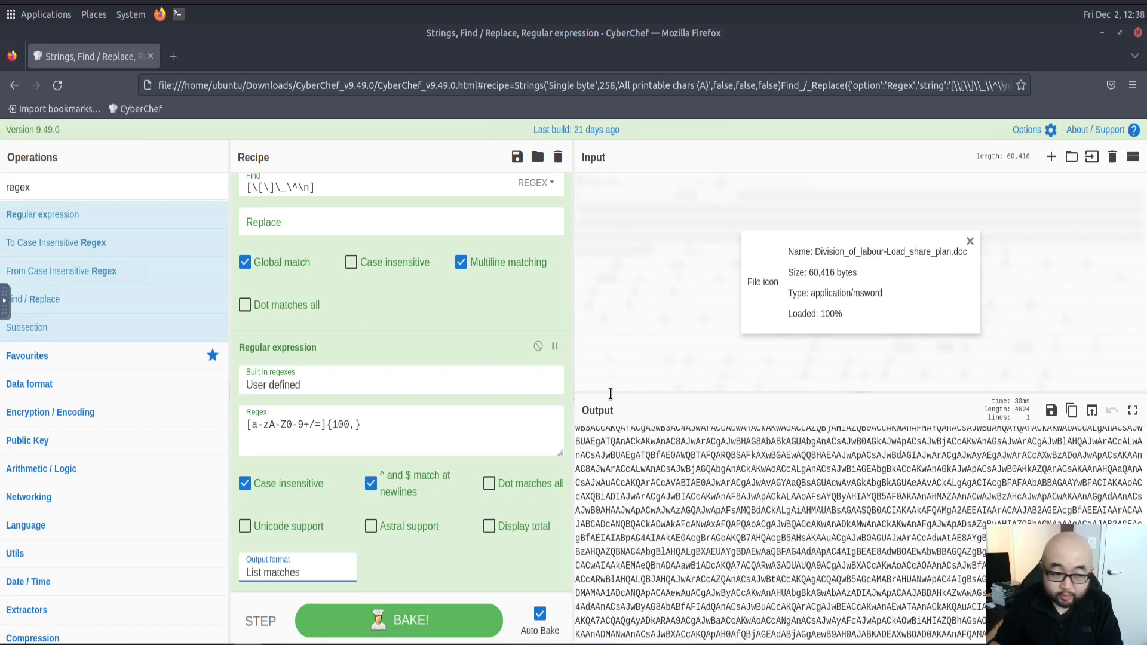
Step: Find the Base64 operations and add From Base64 to the end of the recipe
double_click(18, 187)
text(bas64)
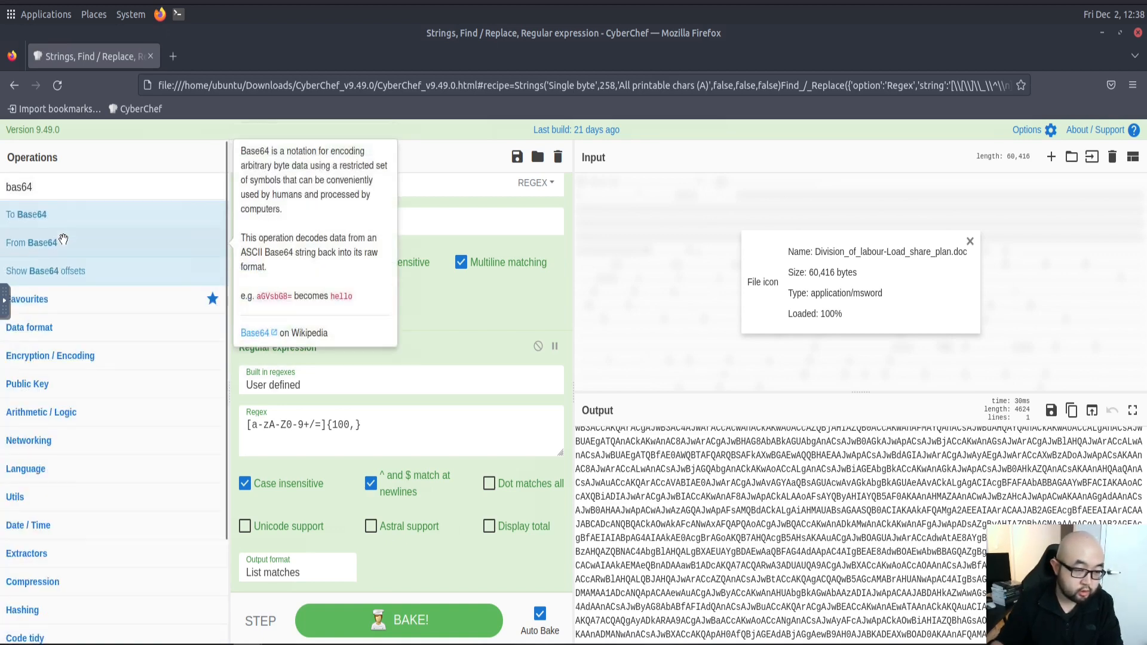
double_click(63, 240)
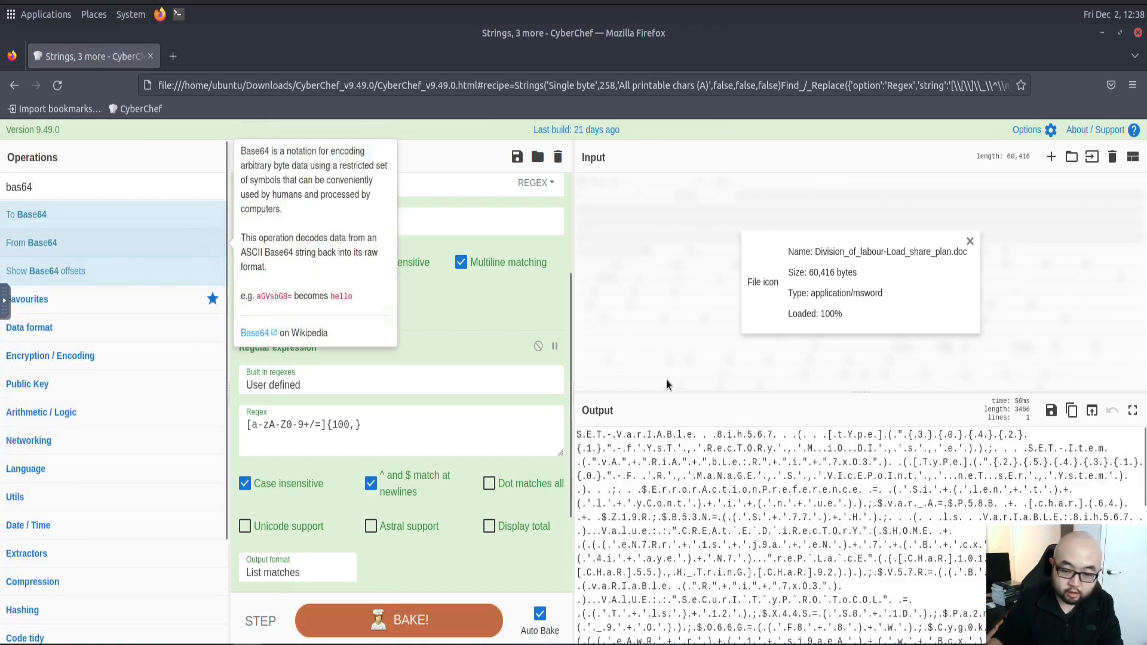
scroll(506, 414, down, 3)
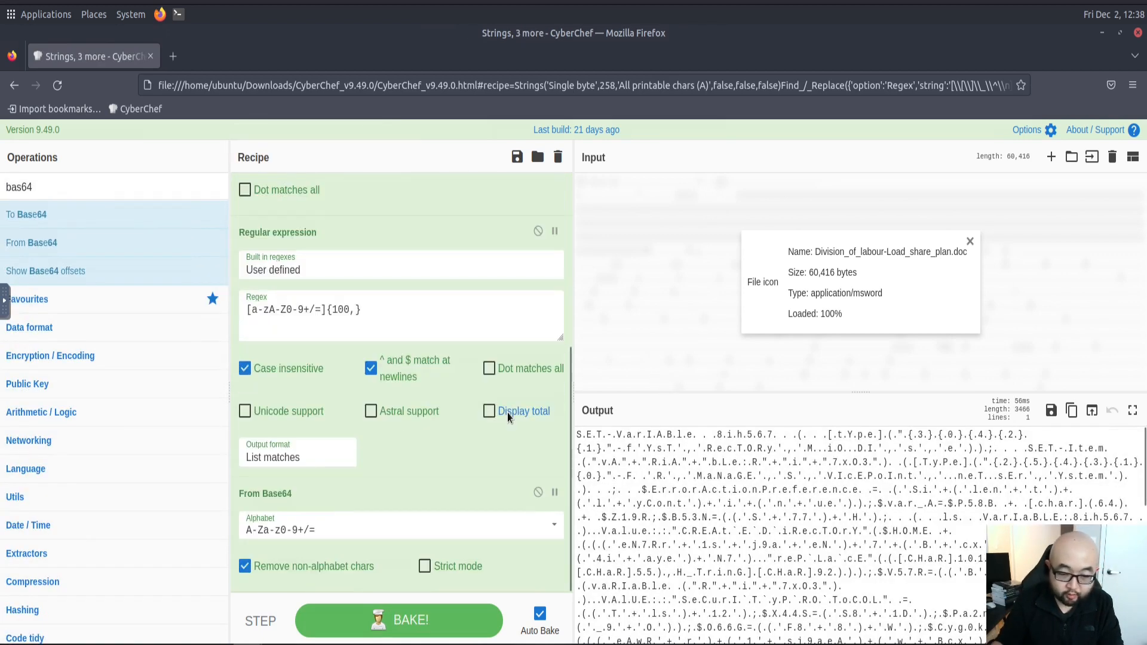
Step: Search the operations for decode and add Decode text to the recipe
double_click(18, 187)
text(deocde)
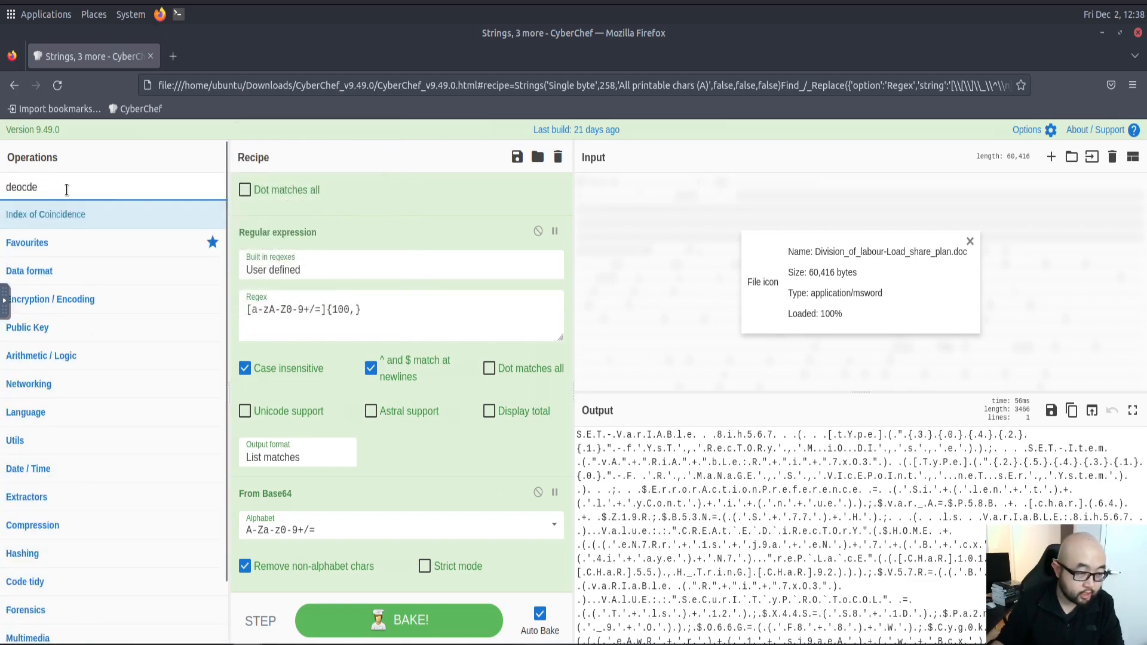
double_click(5, 182)
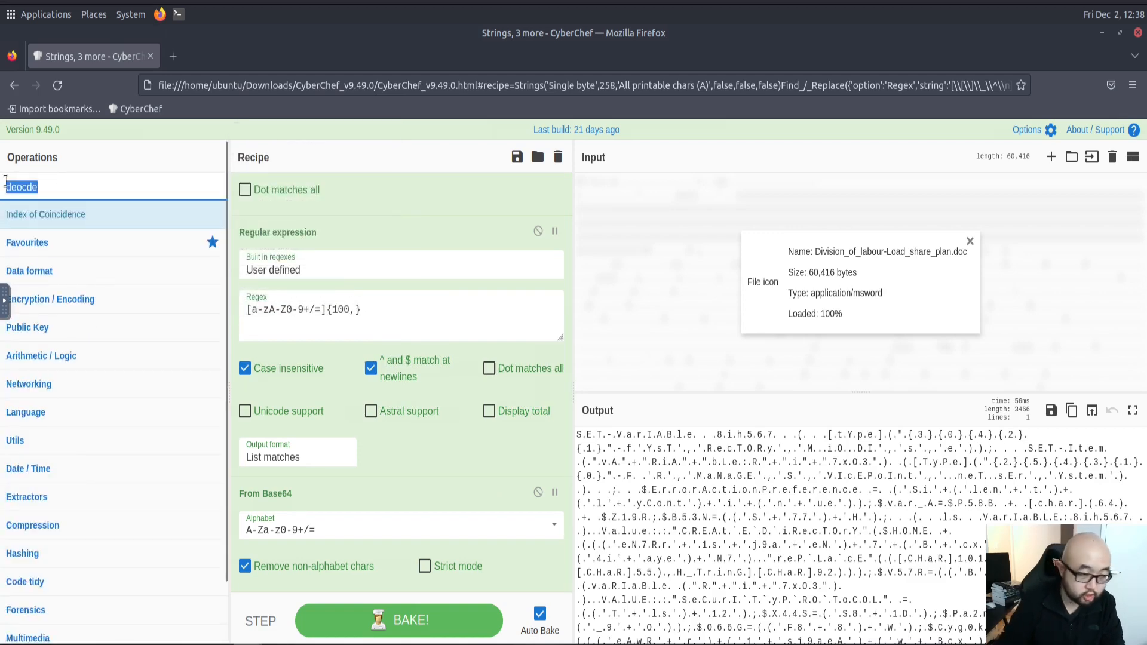
text(deoc)
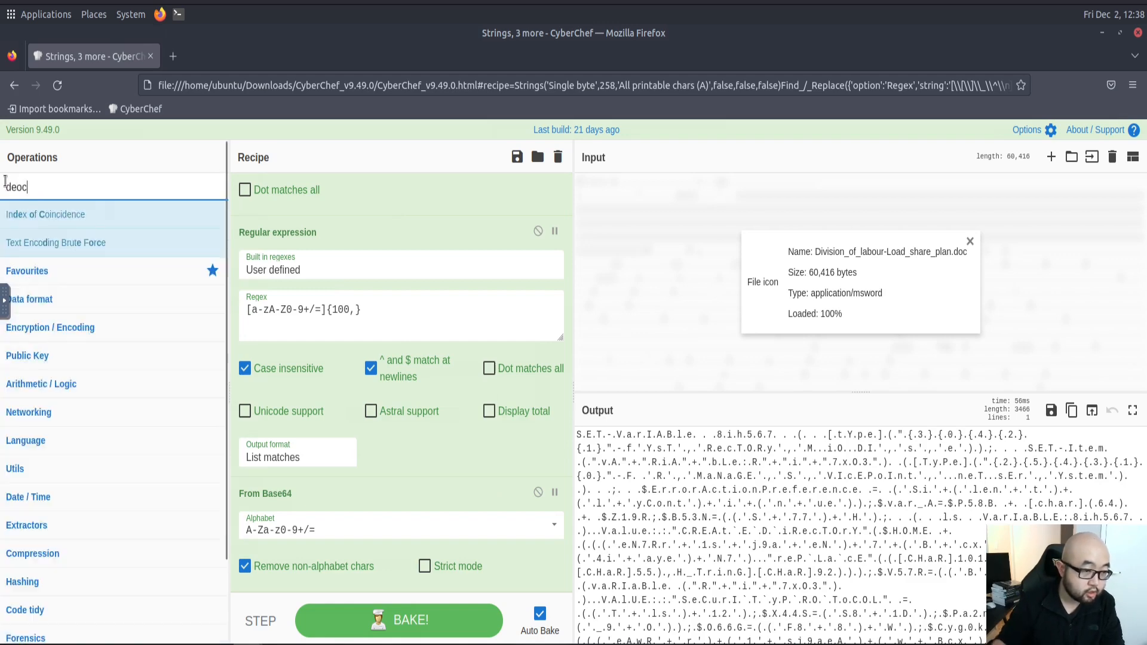
key(BackSpace)
key(BackSpace)
text(code)
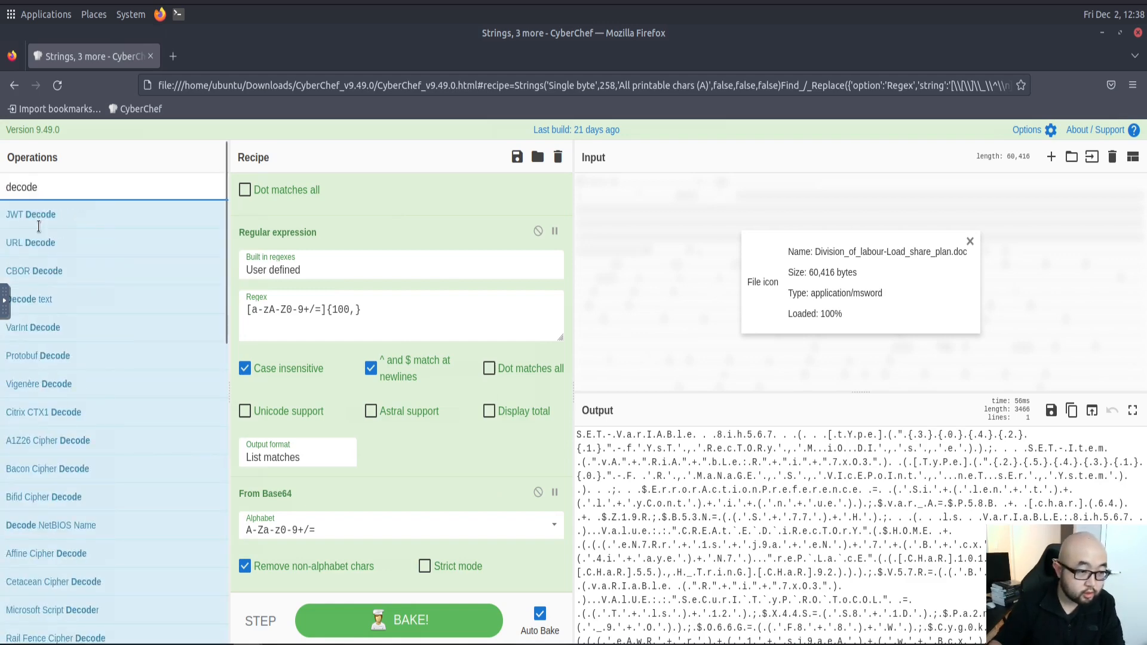
drag(94, 297, 376, 477)
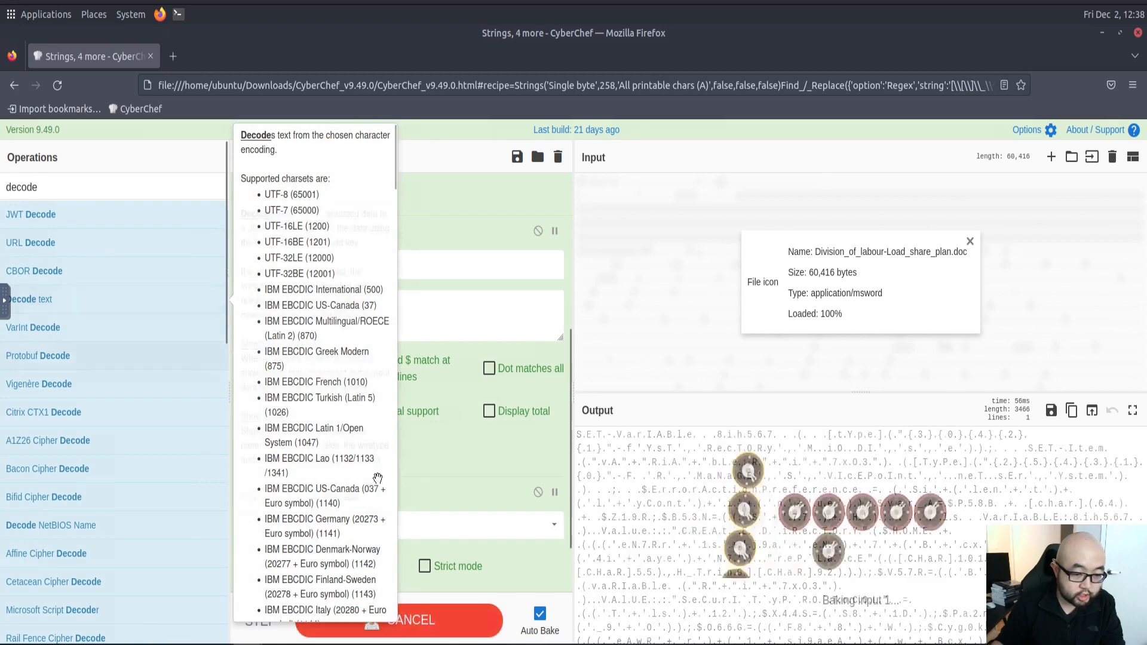
Step: Set the Decode text encoding to UTF-16LE (1200) and check the decoded script in the output
scroll(490, 437, down, 2)
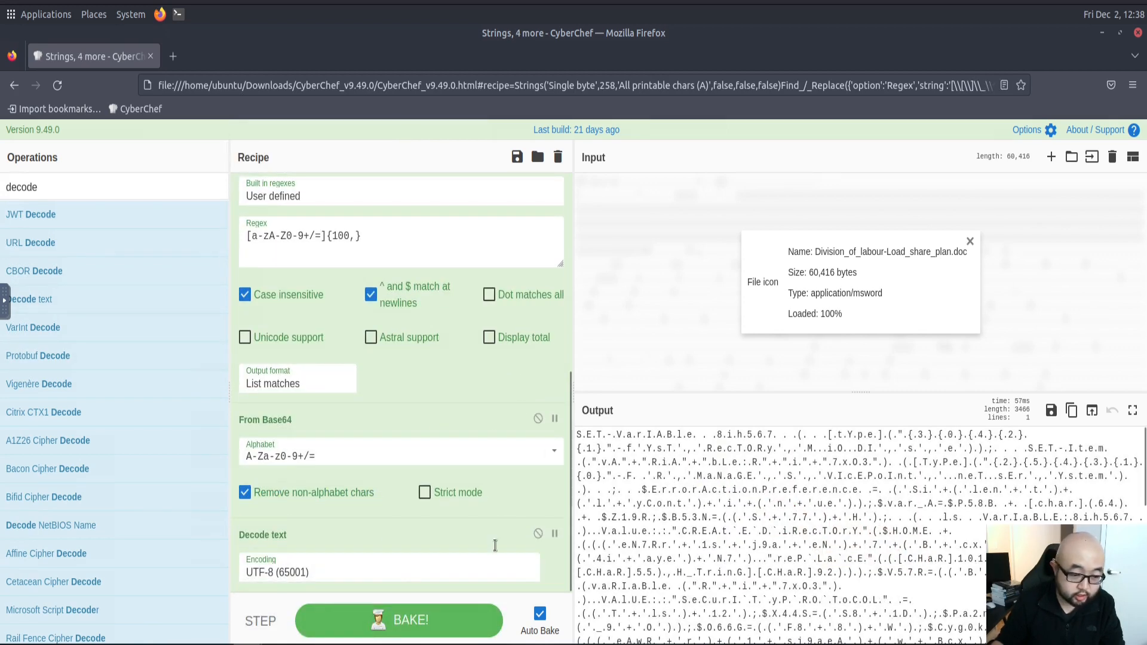
click(407, 565)
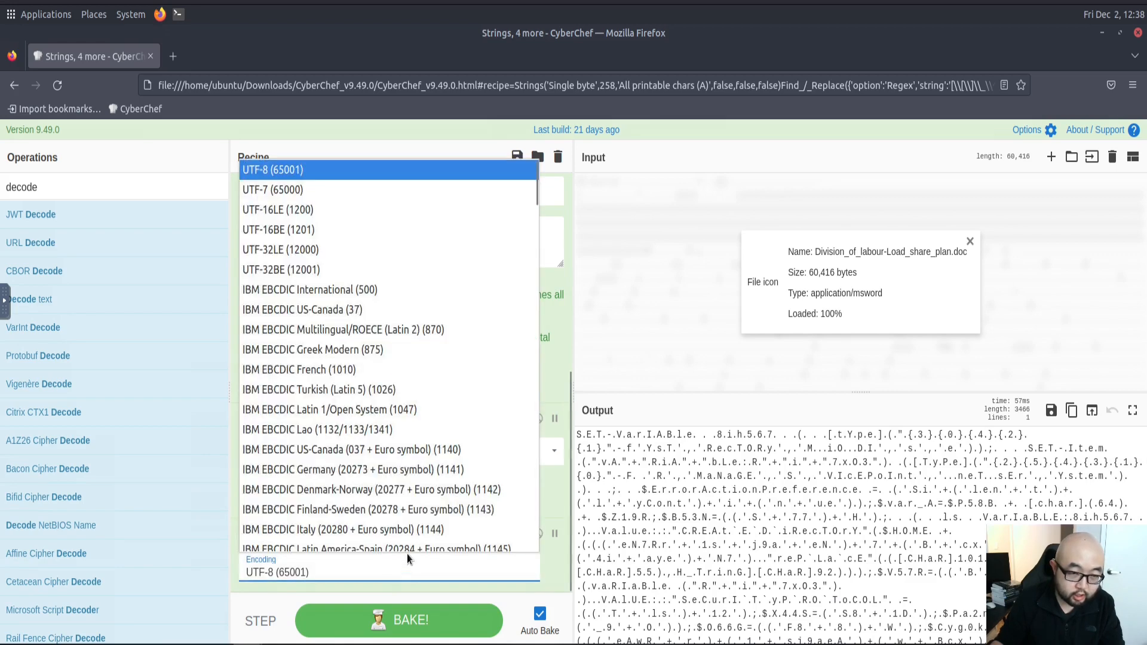
click(317, 210)
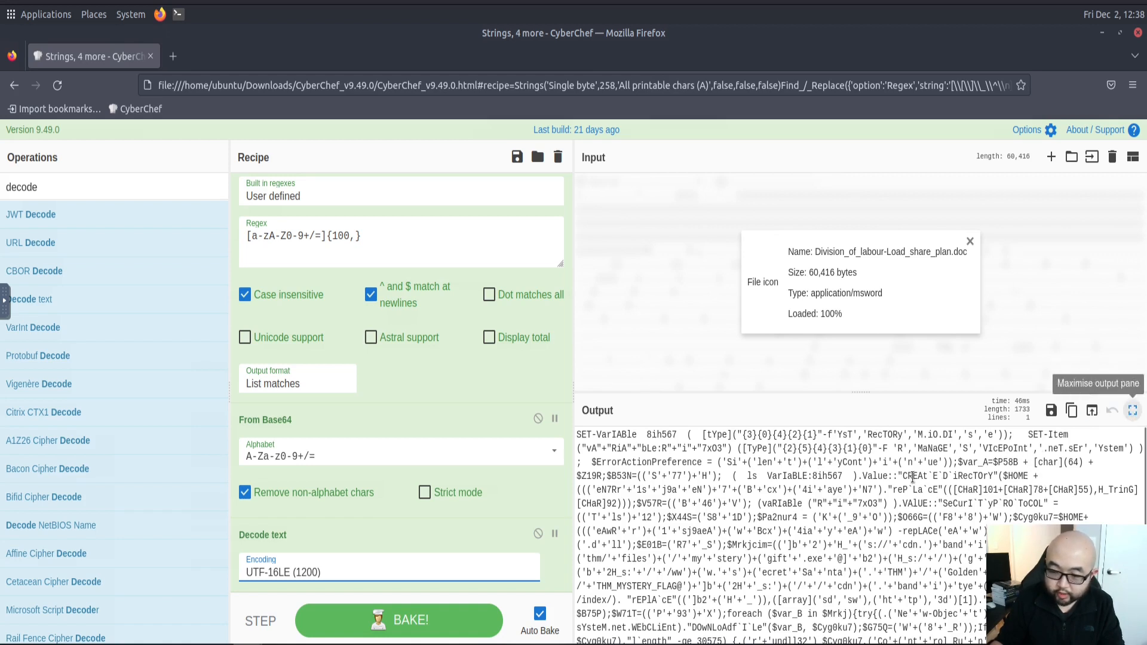
scroll(944, 478, down, 1)
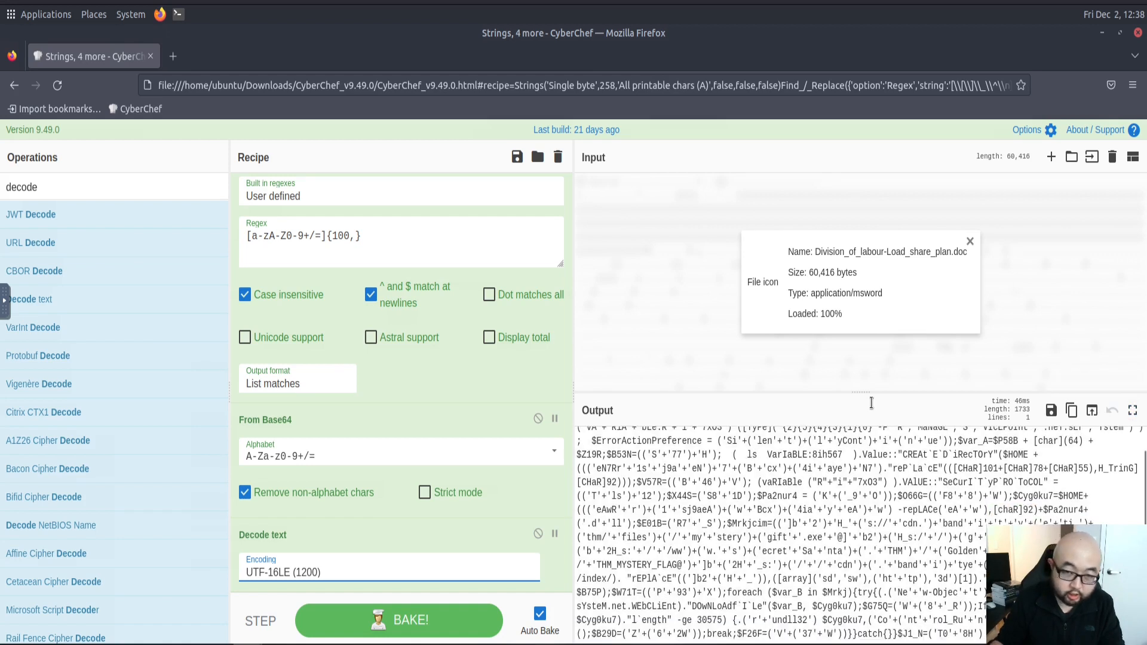
Step: Switch to the walkthrough page and read its Decode UTF-16 section
click(538, 1)
scroll(261, 364, down, 10)
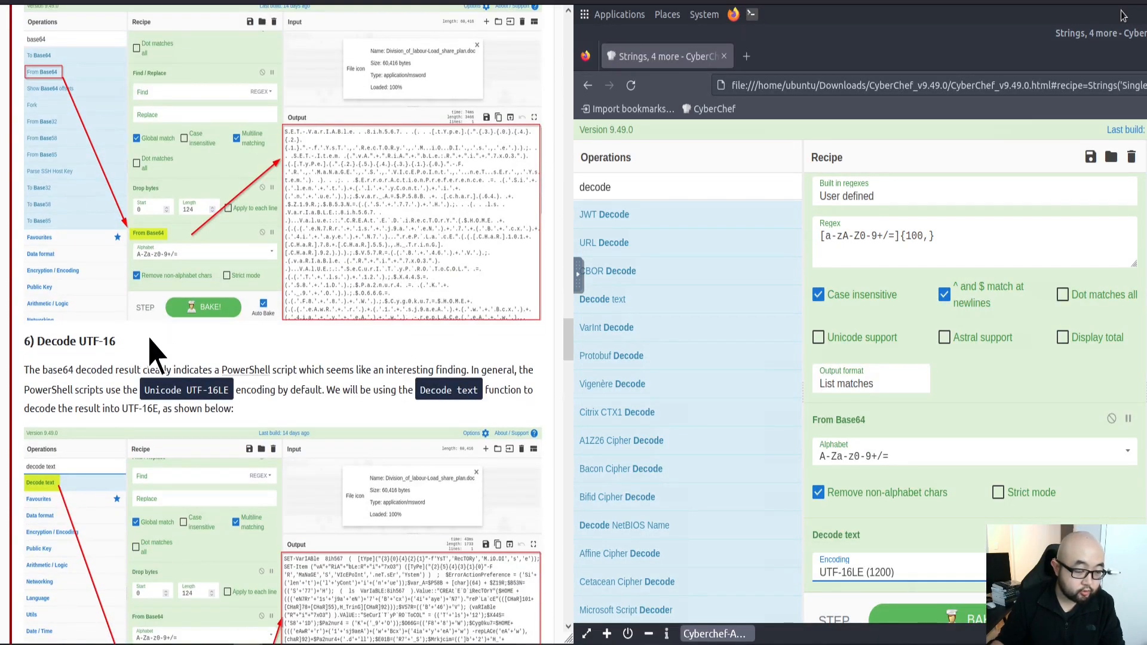
scroll(332, 353, down, 4)
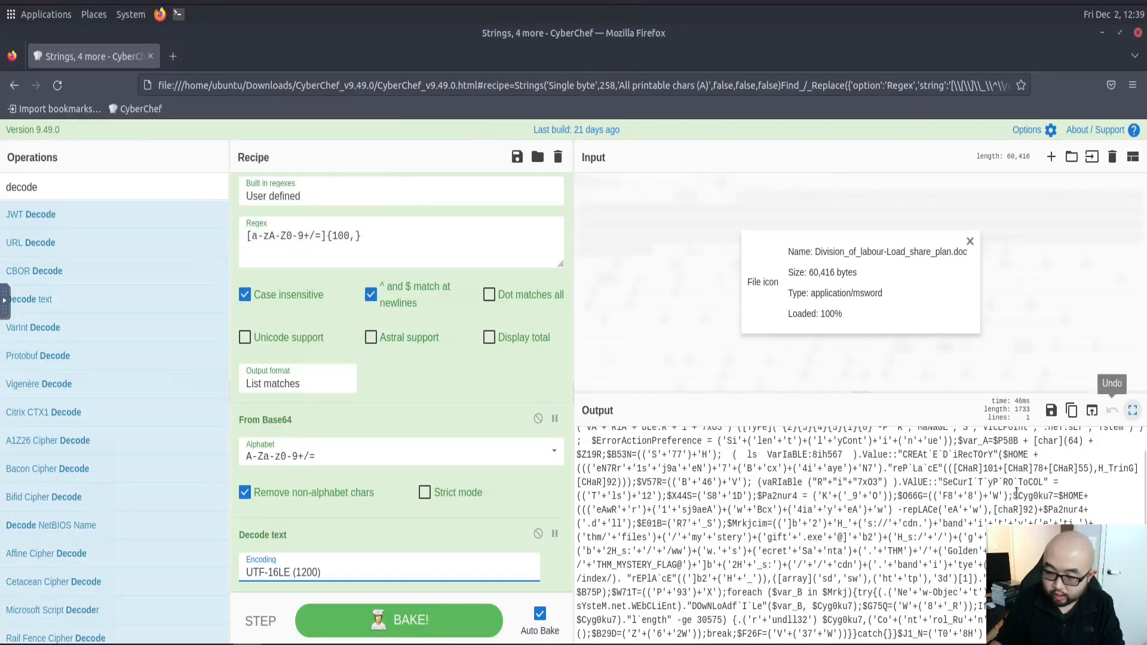
Step: Read the decoded PowerShell script in a maximised output pane and restore the normal recipe layout
click(1134, 414)
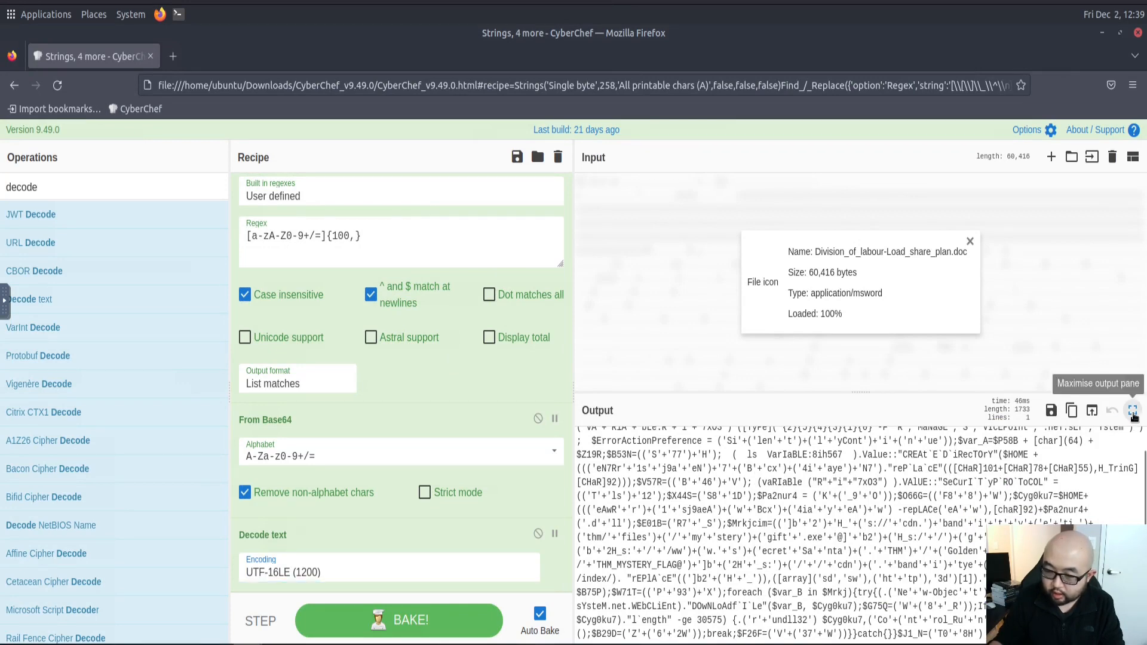
click(1133, 413)
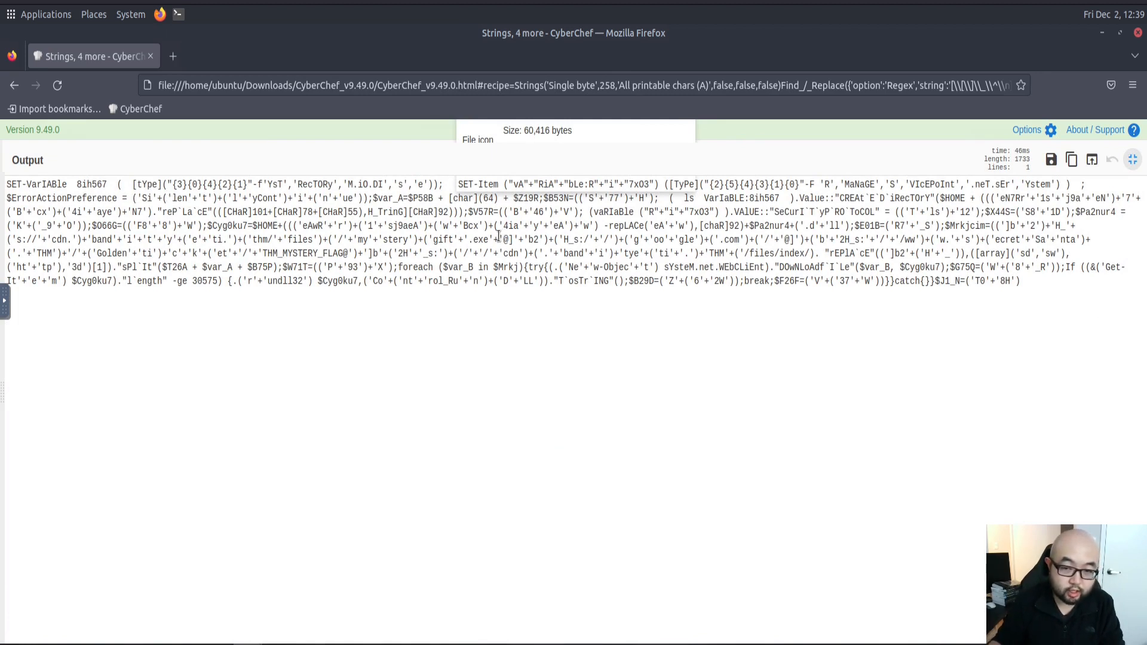
click(1134, 160)
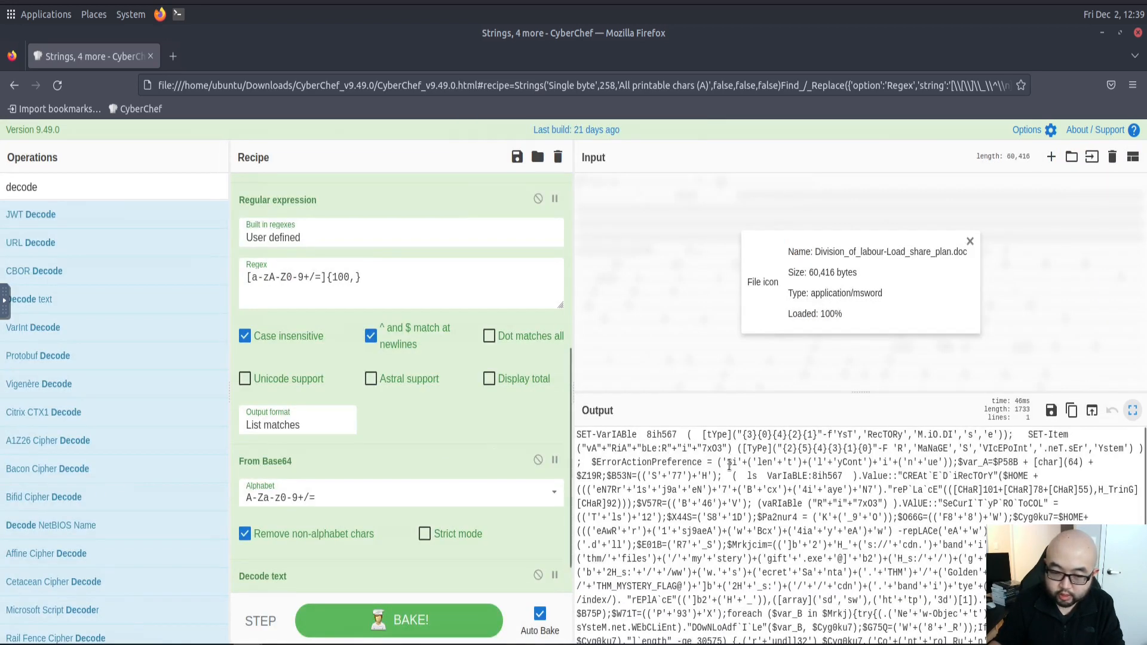
scroll(727, 464, down, 2)
scroll(394, 461, down, 2)
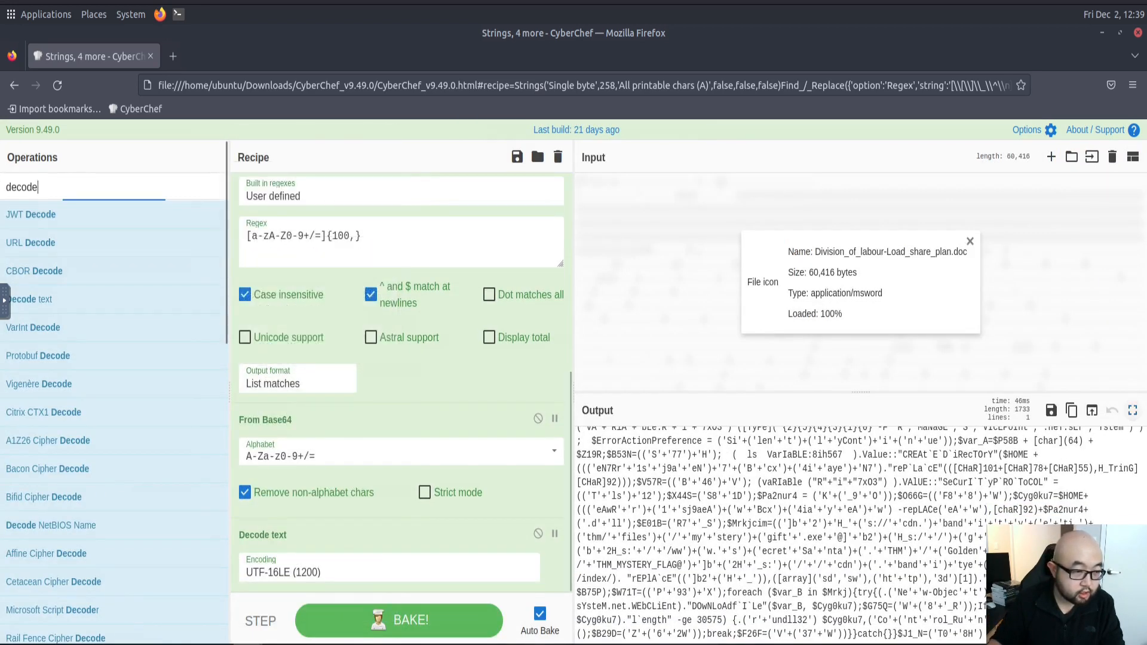
Step: Search the operations for high, add Syntax highlighter to the recipe and review the decoded script
double_click(79, 190)
text(high)
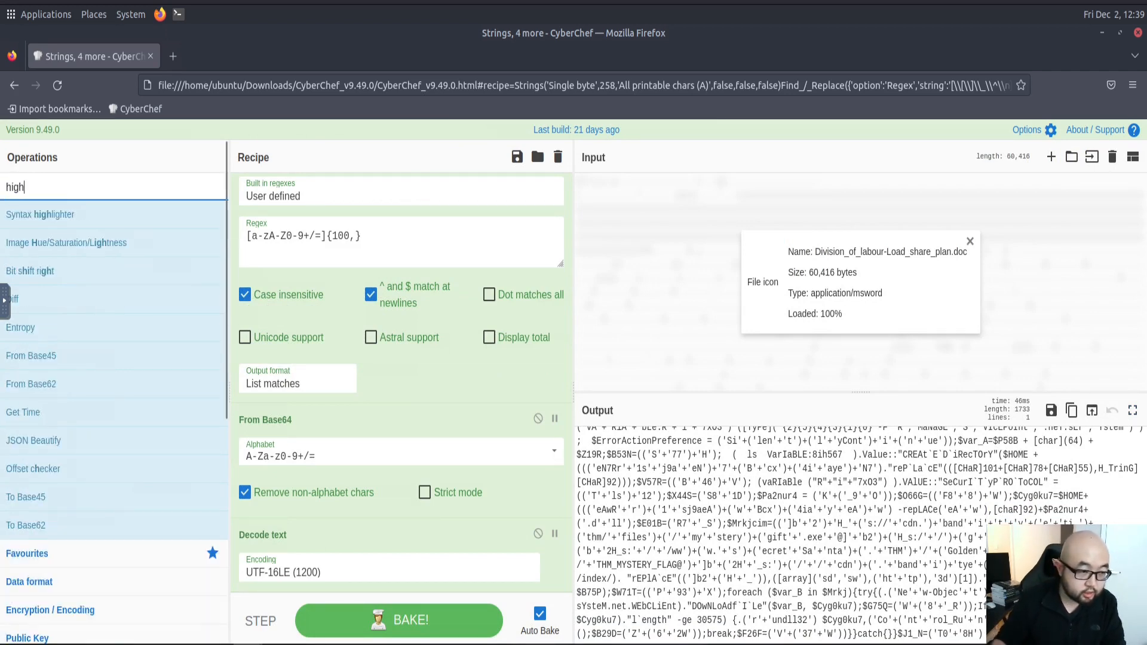
double_click(103, 219)
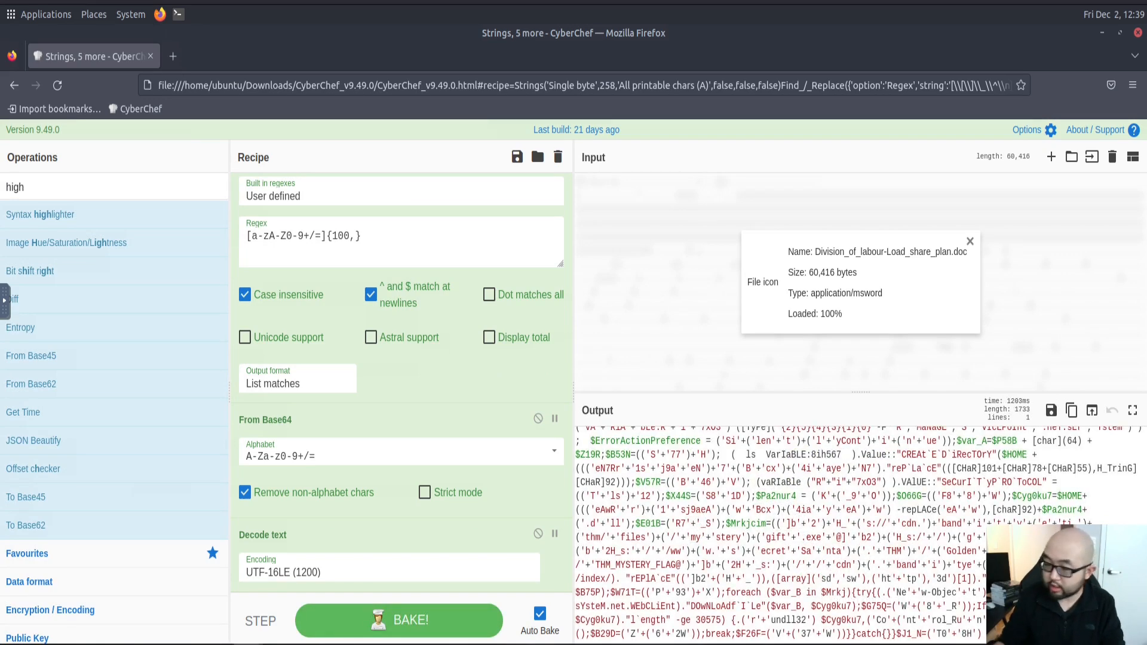
scroll(803, 515, up, 2)
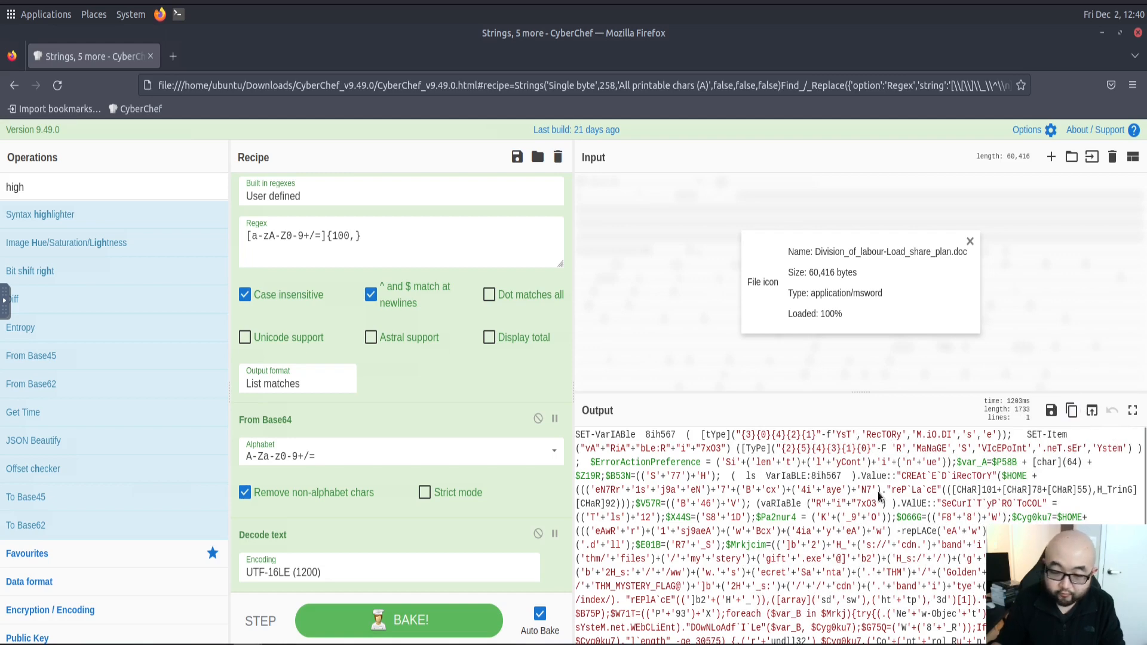
scroll(844, 494, down, 1)
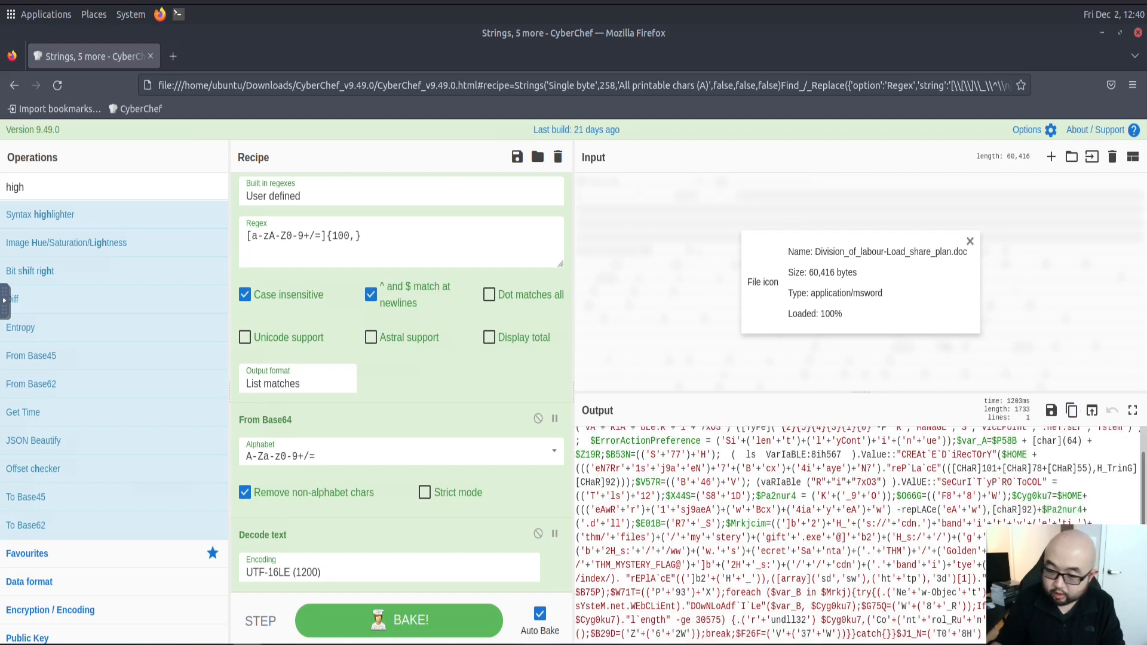
Step: Maximise the output pane and highlight SET-VarIABle and its [tYpe] format expression to examine them
click(1132, 411)
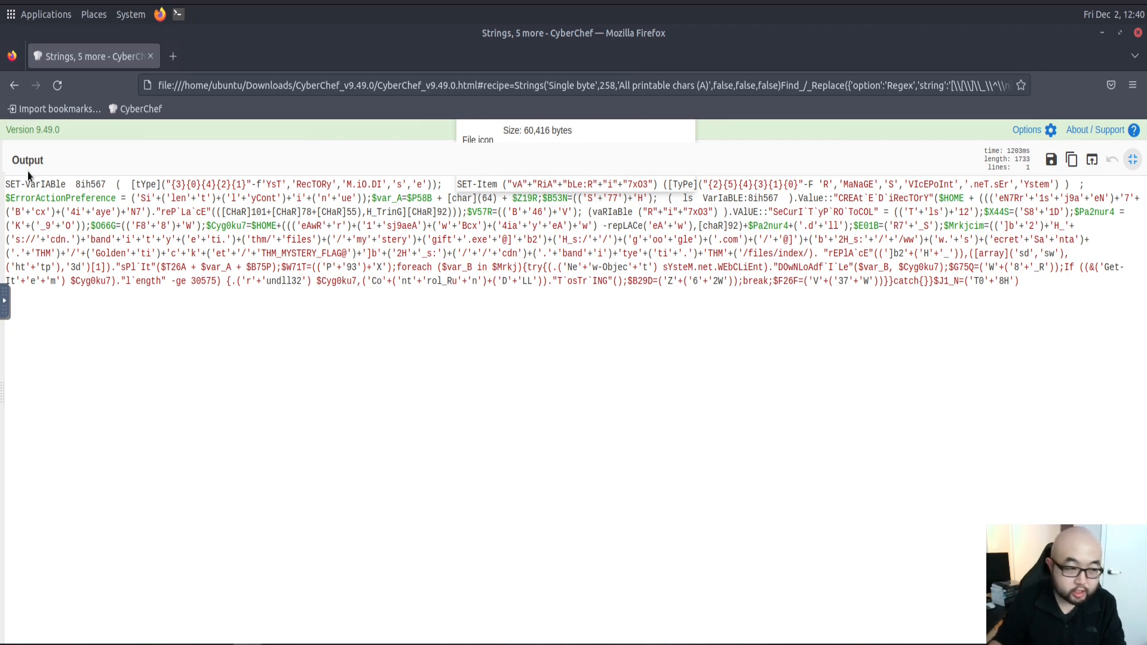
drag(67, 184, 5, 184)
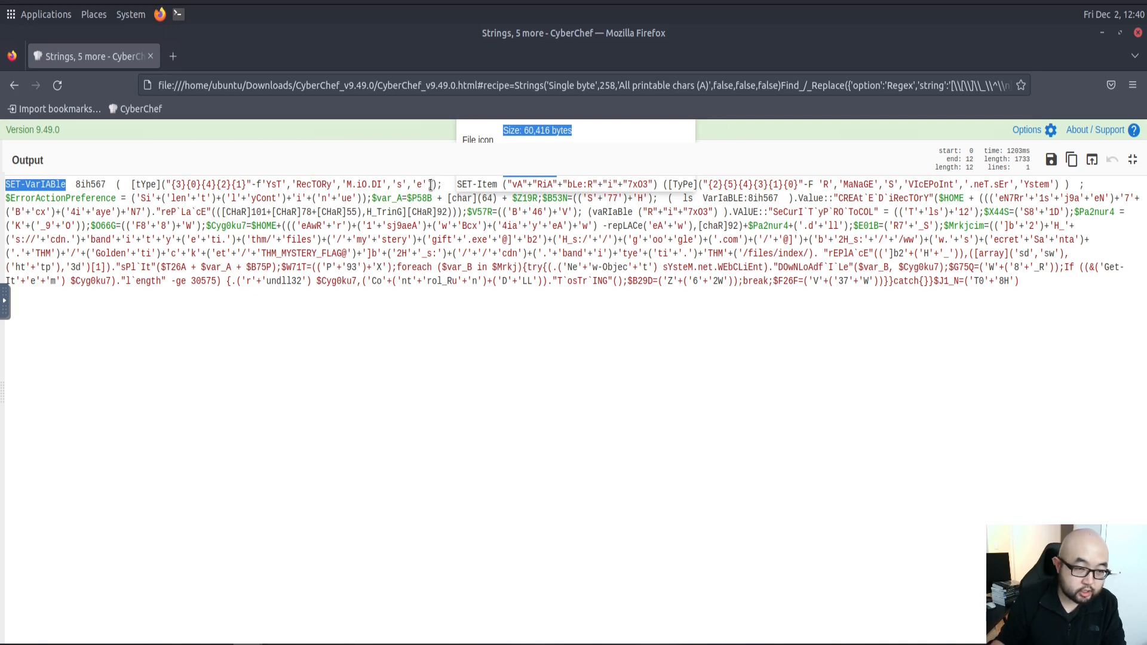
drag(430, 185, 135, 182)
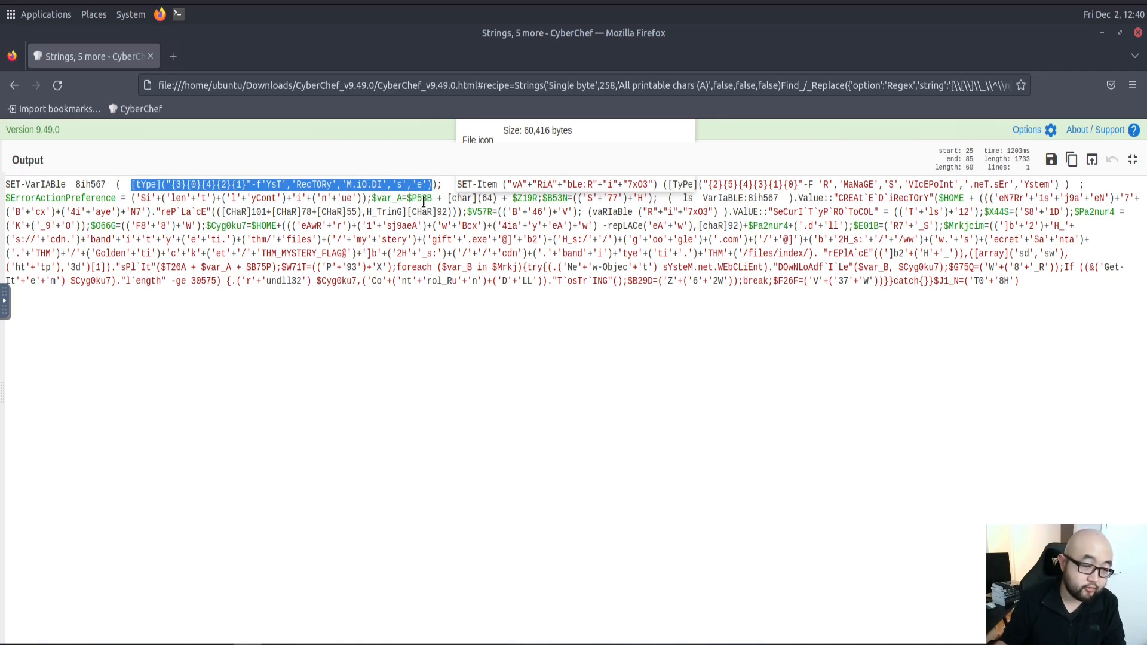
click(330, 188)
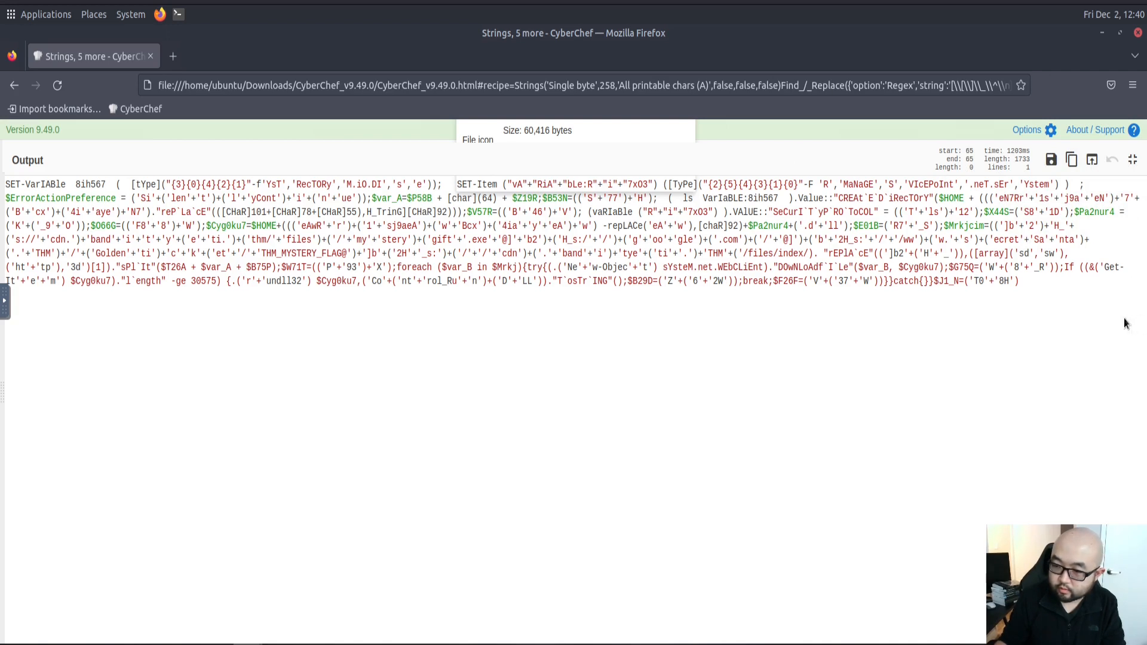
click(1113, 287)
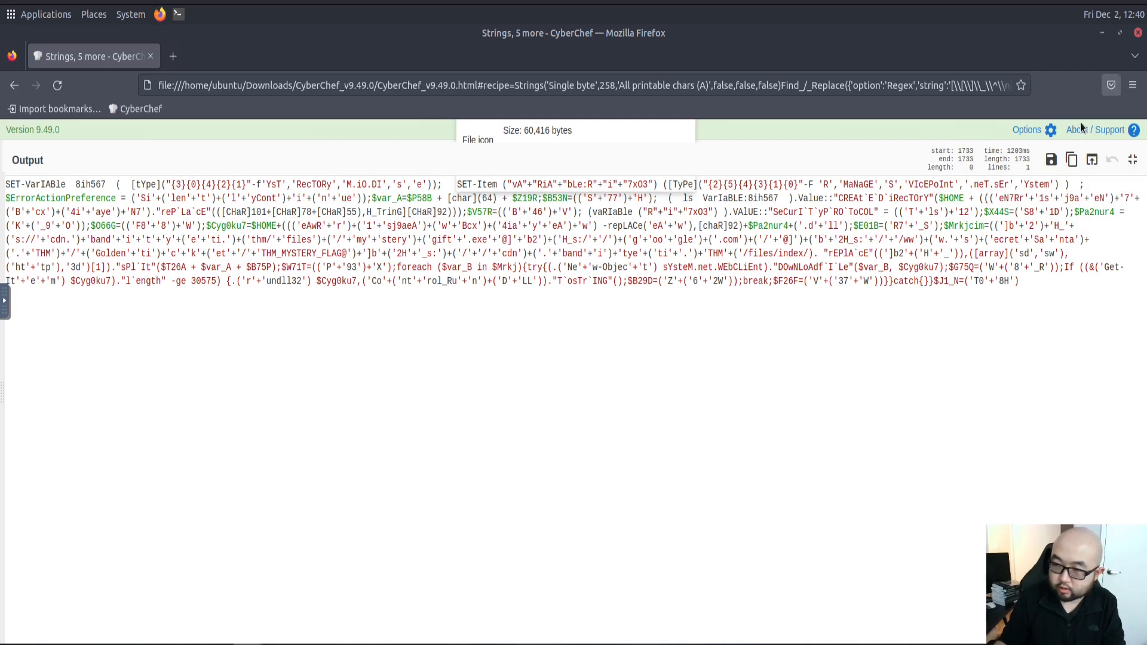
Step: Open the Pluma text editor and move its blank document window over the middle of the output
click(27, 18)
mouse_move(64, 39)
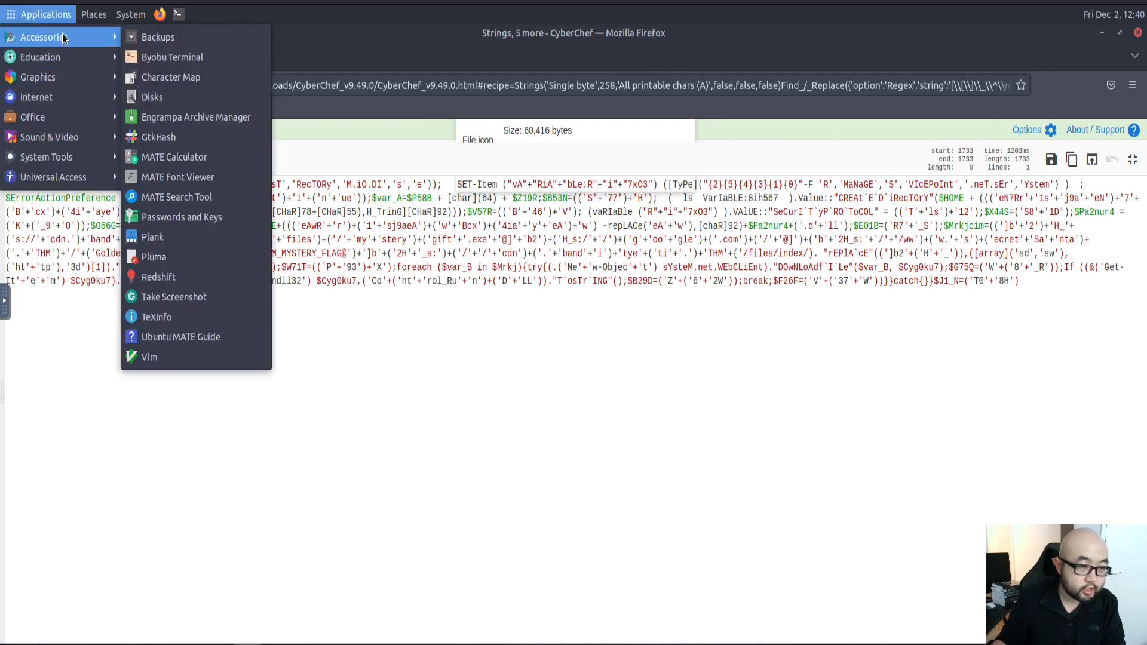
click(184, 259)
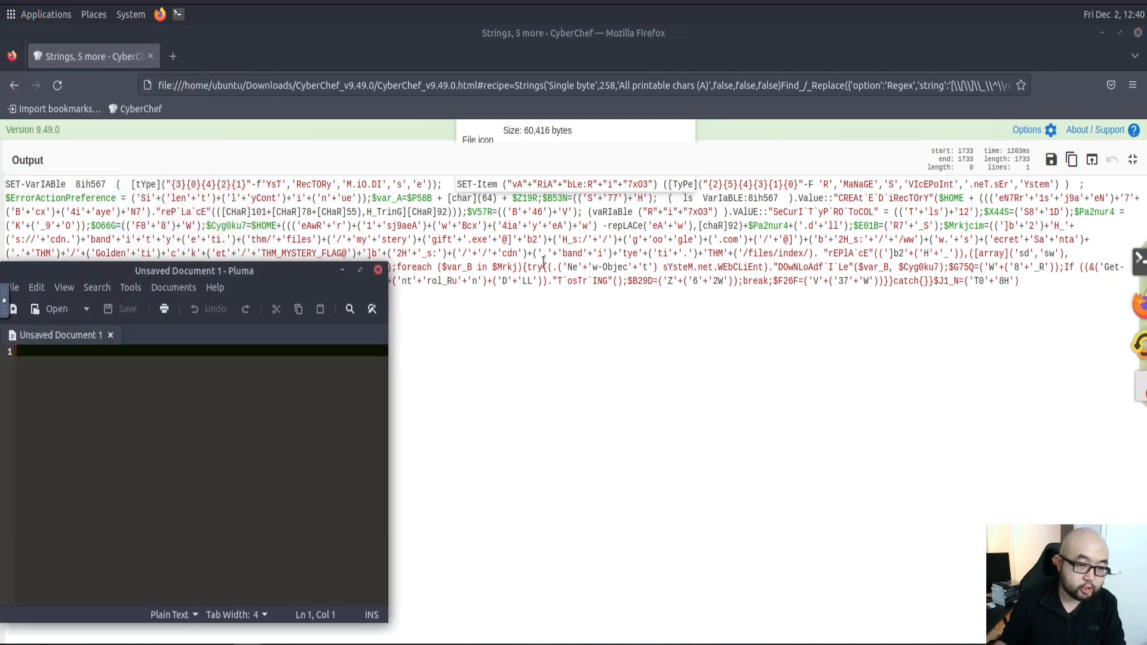
drag(185, 278, 648, 156)
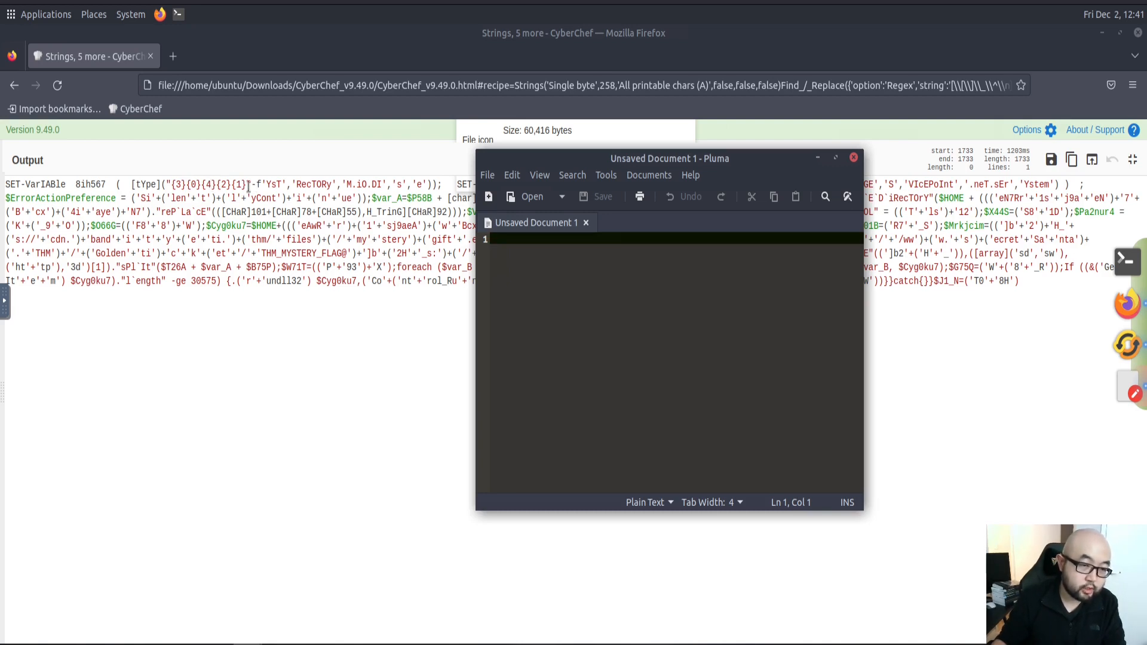
Step: Return to the output and highlight the format fragments from YsT through e in the first [tYpe] expression
click(404, 185)
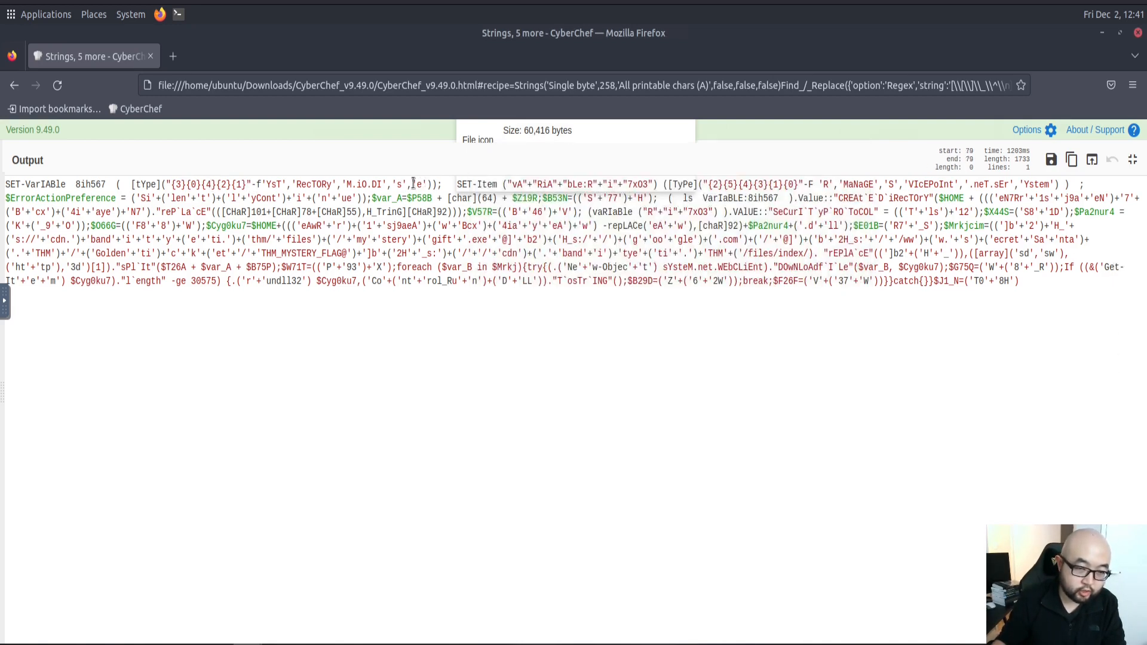
drag(427, 185, 263, 184)
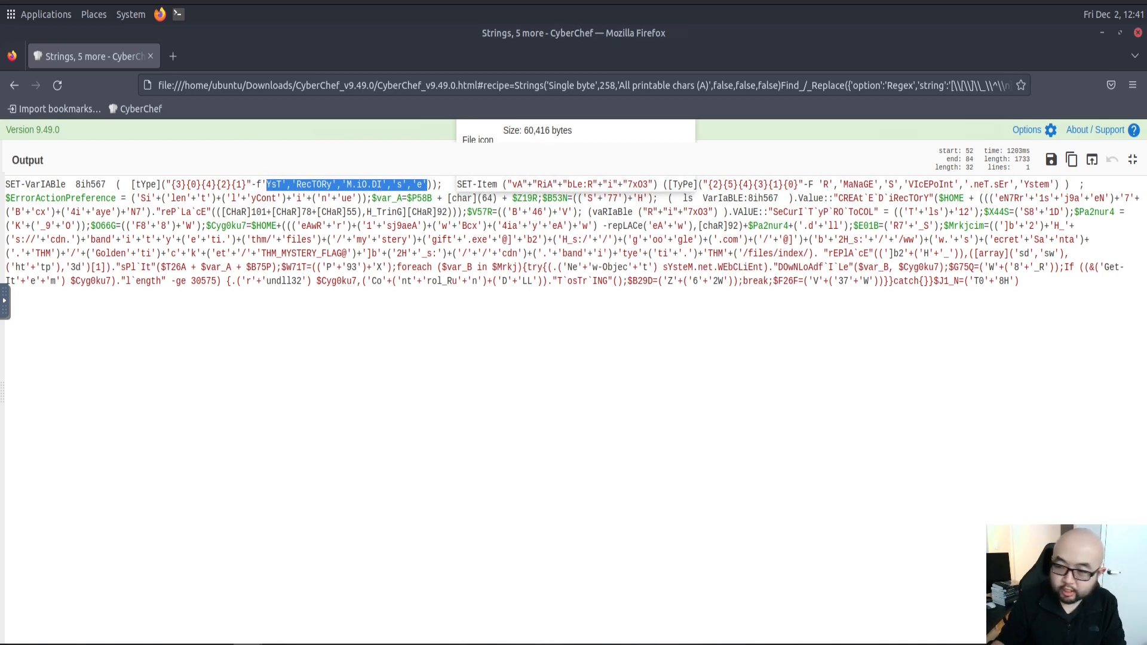
click(1120, 32)
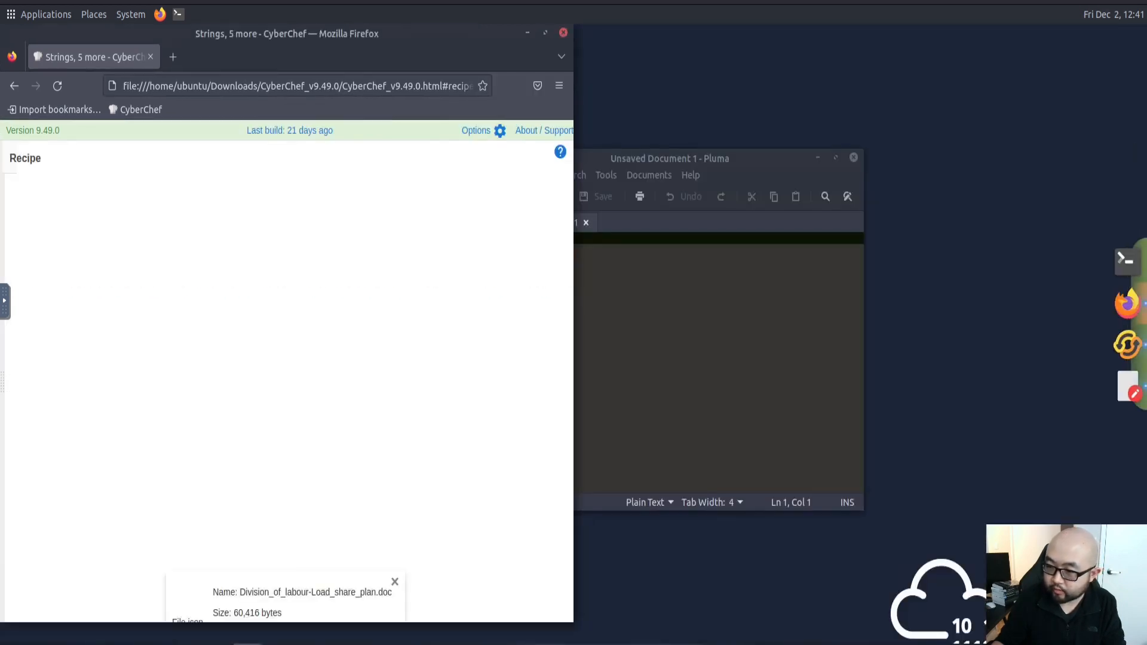
click(1124, 385)
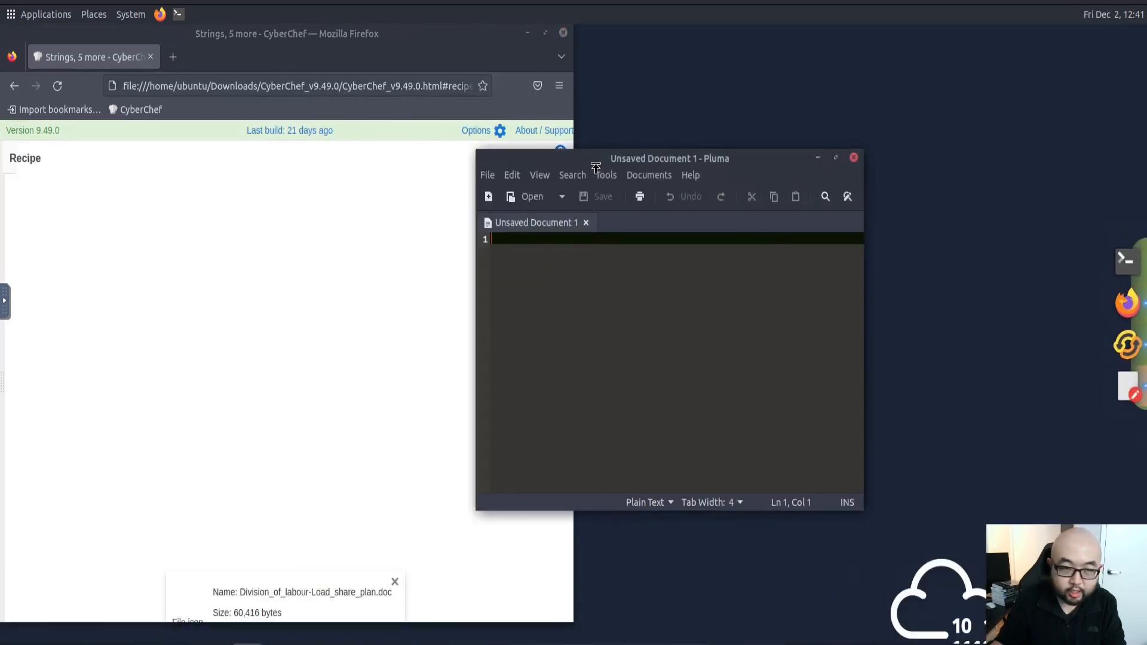
click(538, 34)
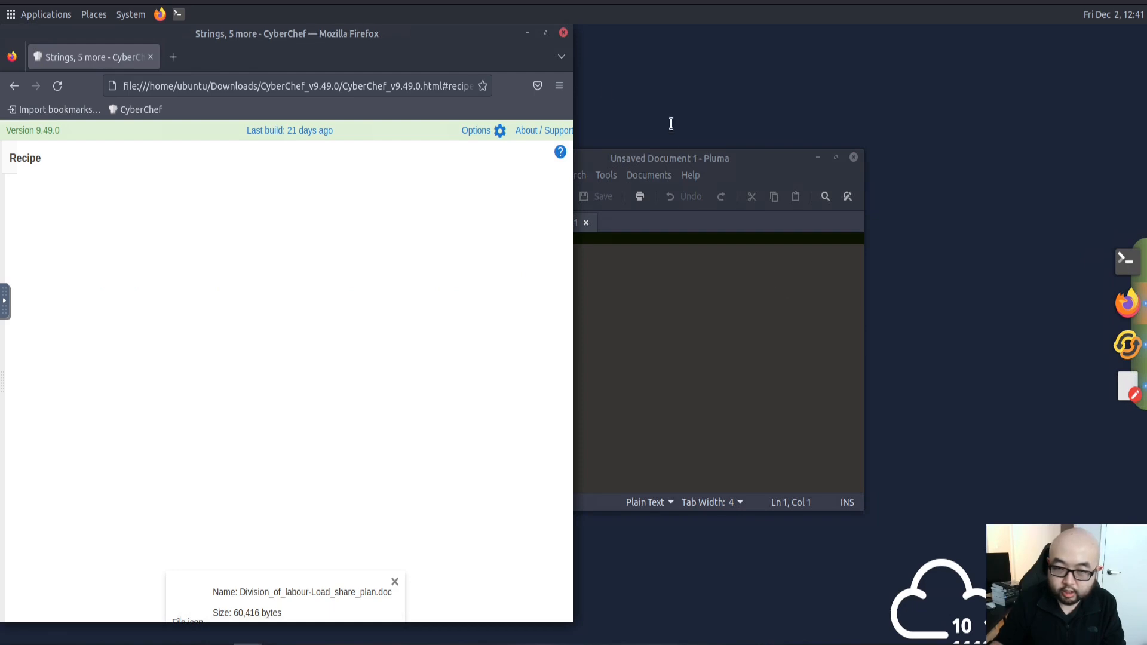
click(546, 33)
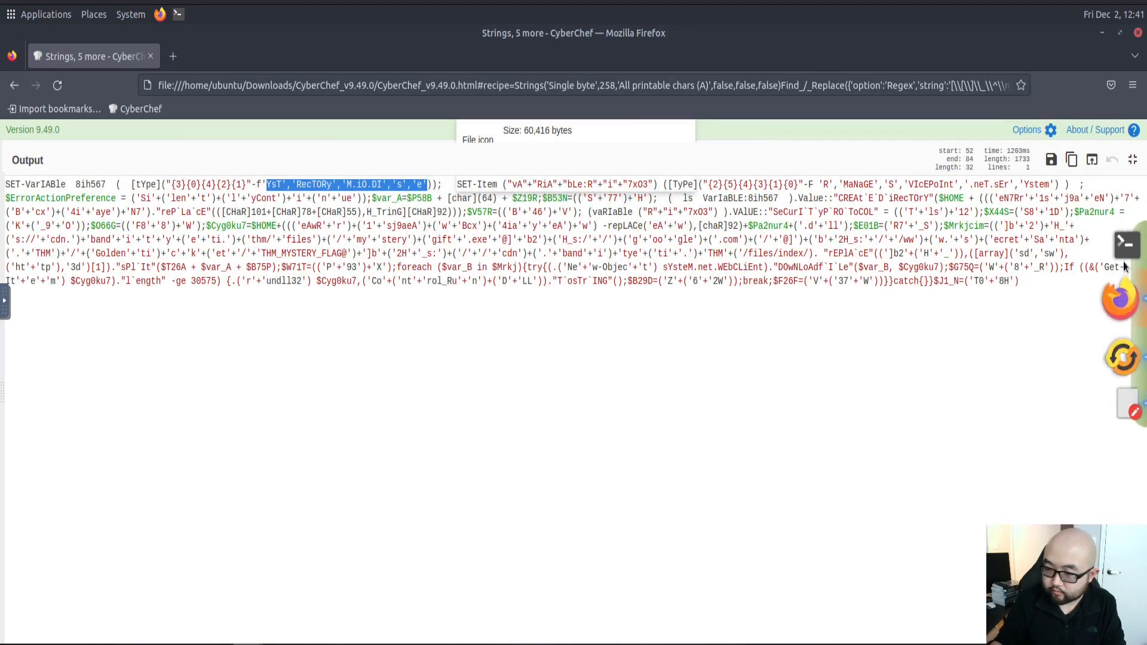
Step: In Pluma, move the blank document clear of the first [tYpe] expression and write its reassembled type name, system.io.directory, on line 1
click(1128, 402)
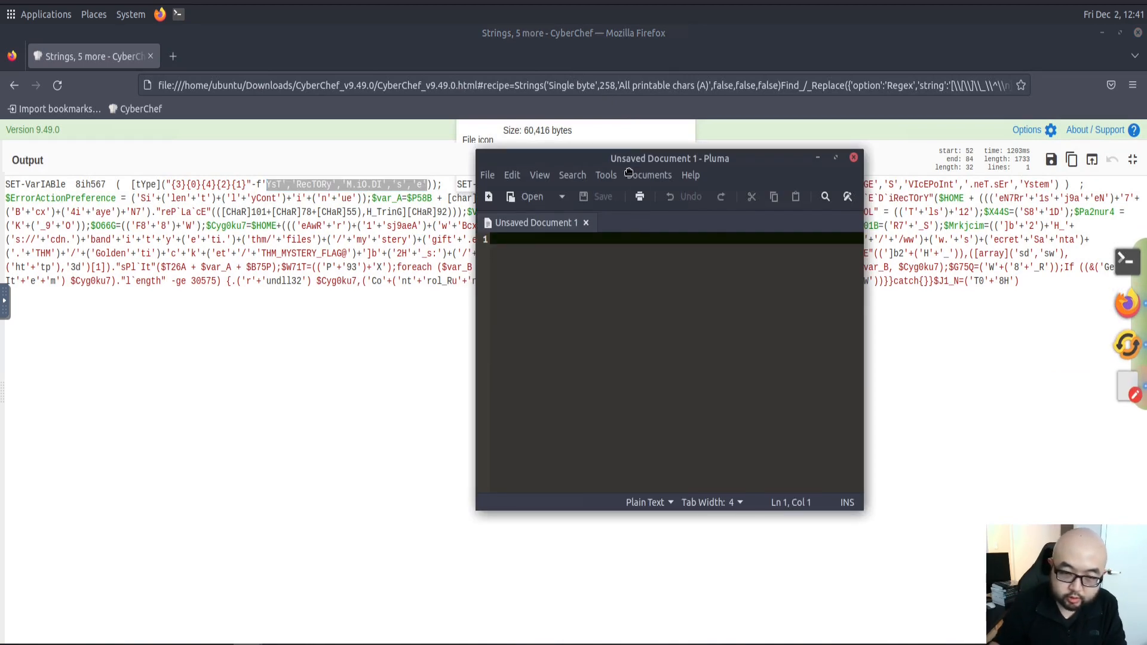
drag(629, 173, 622, 226)
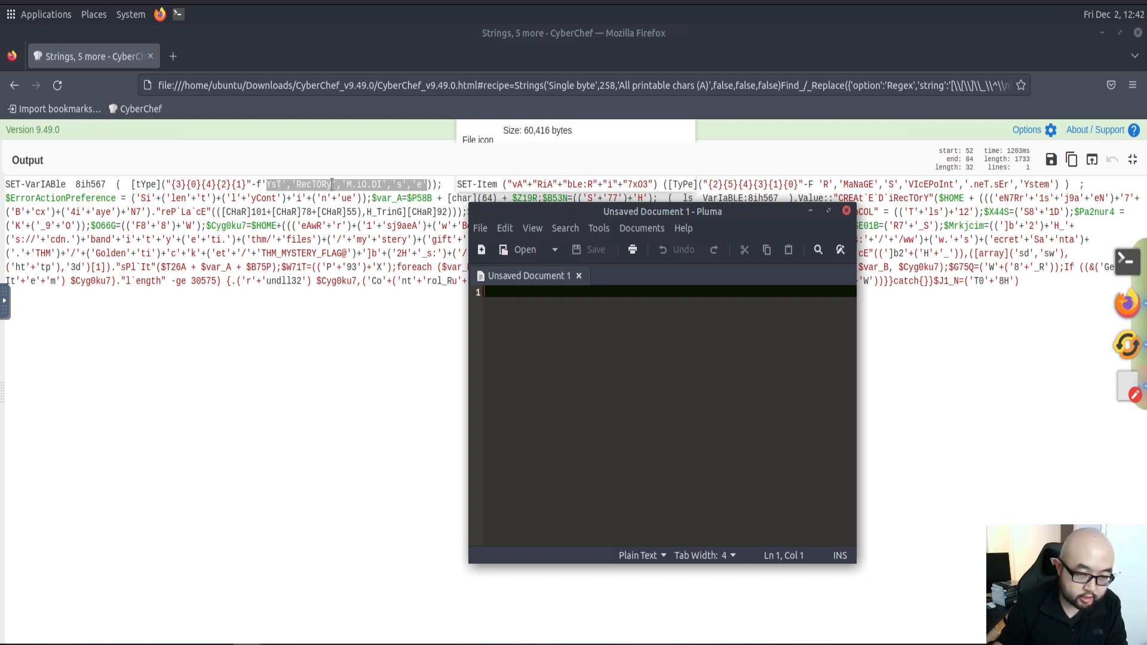
click(401, 186)
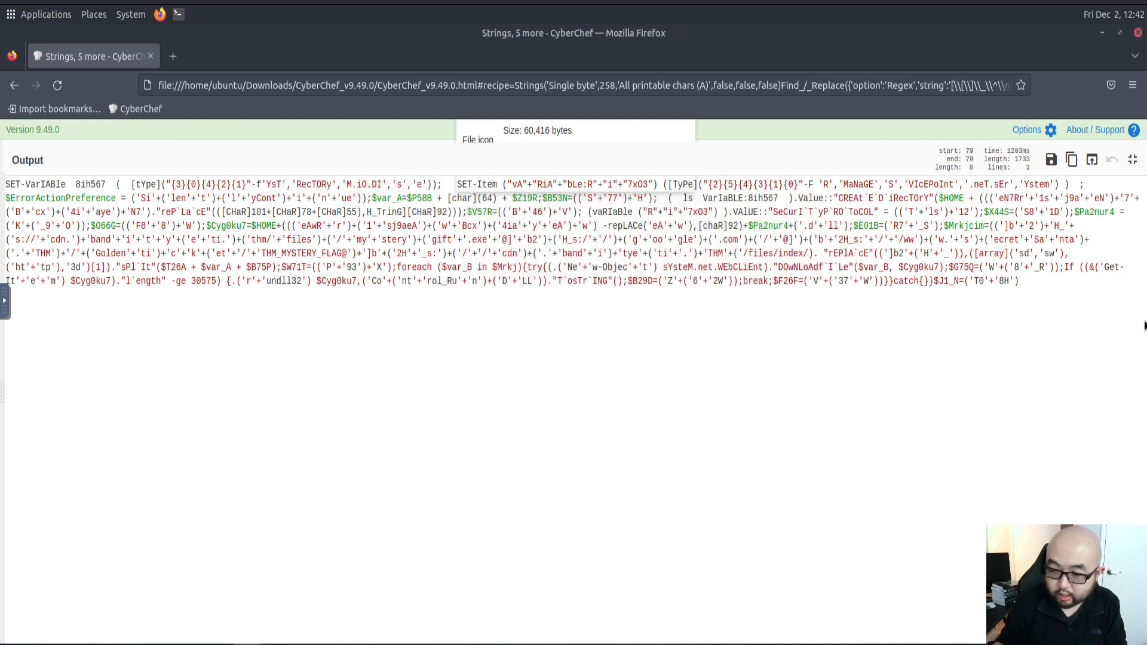
click(1127, 388)
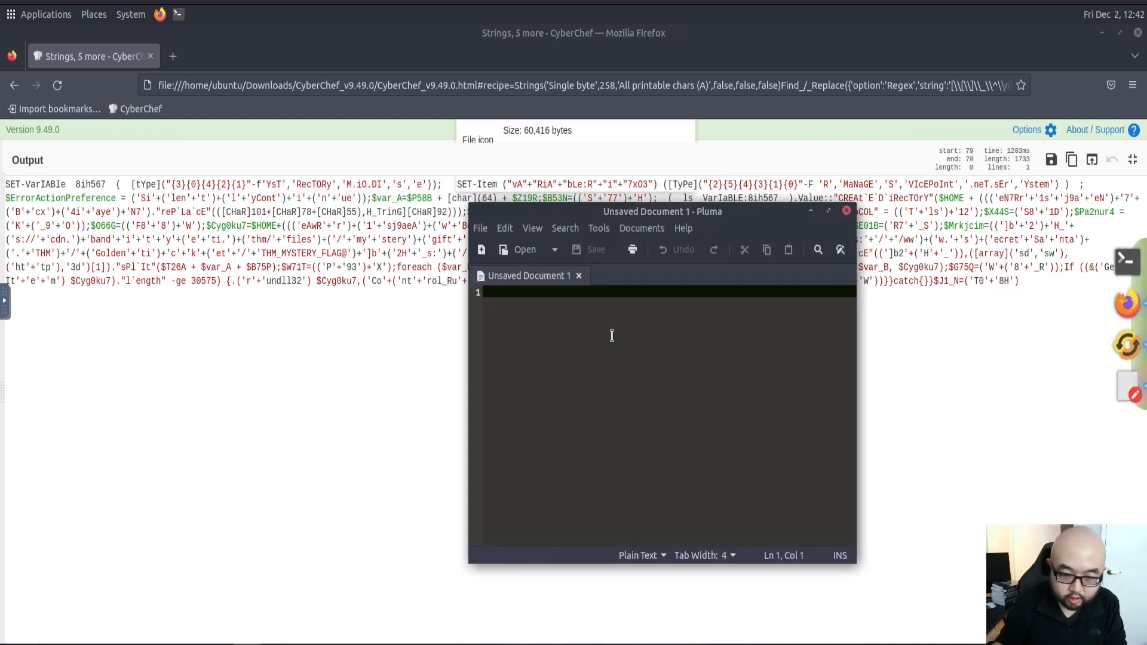
text(s)
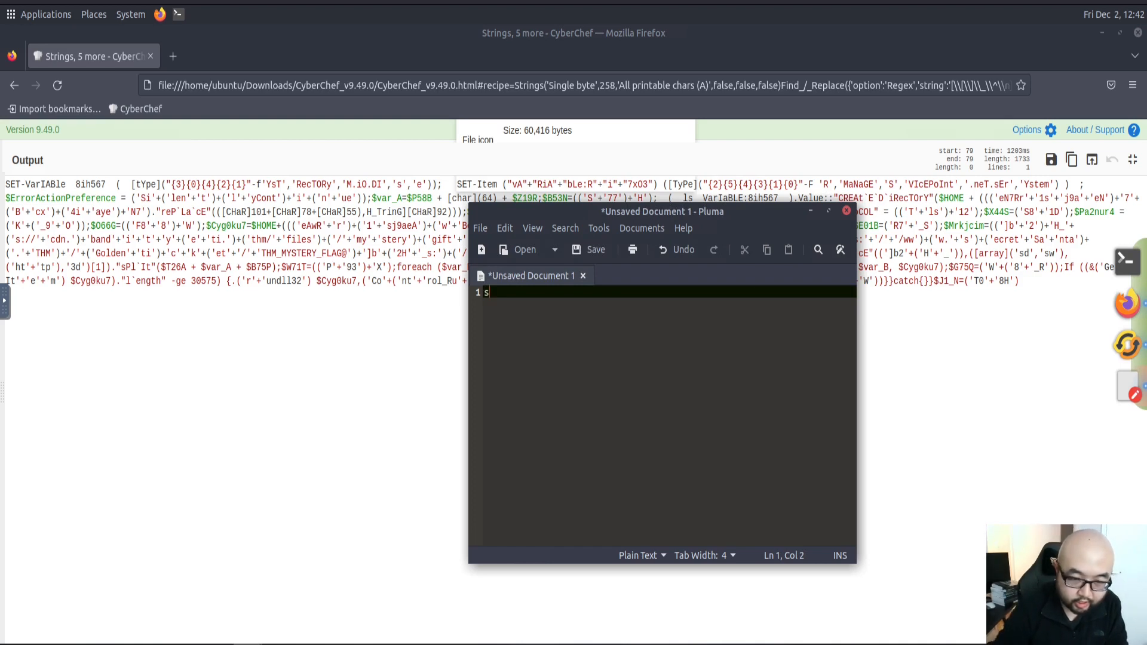
text(ystem)
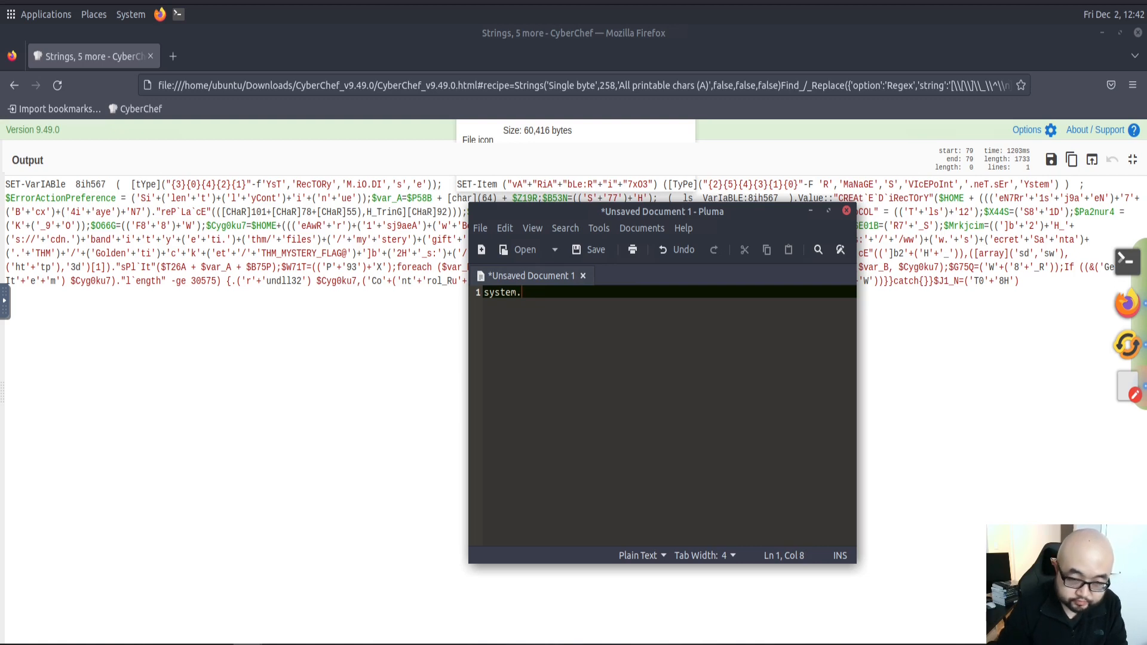
text(.)
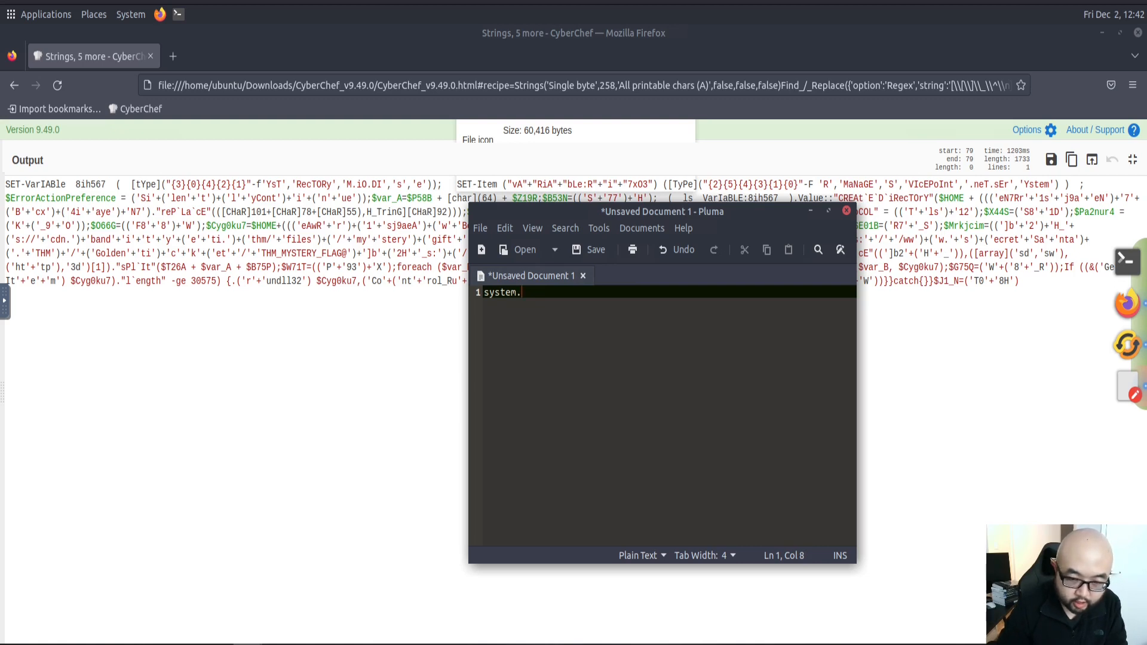
text(io.di)
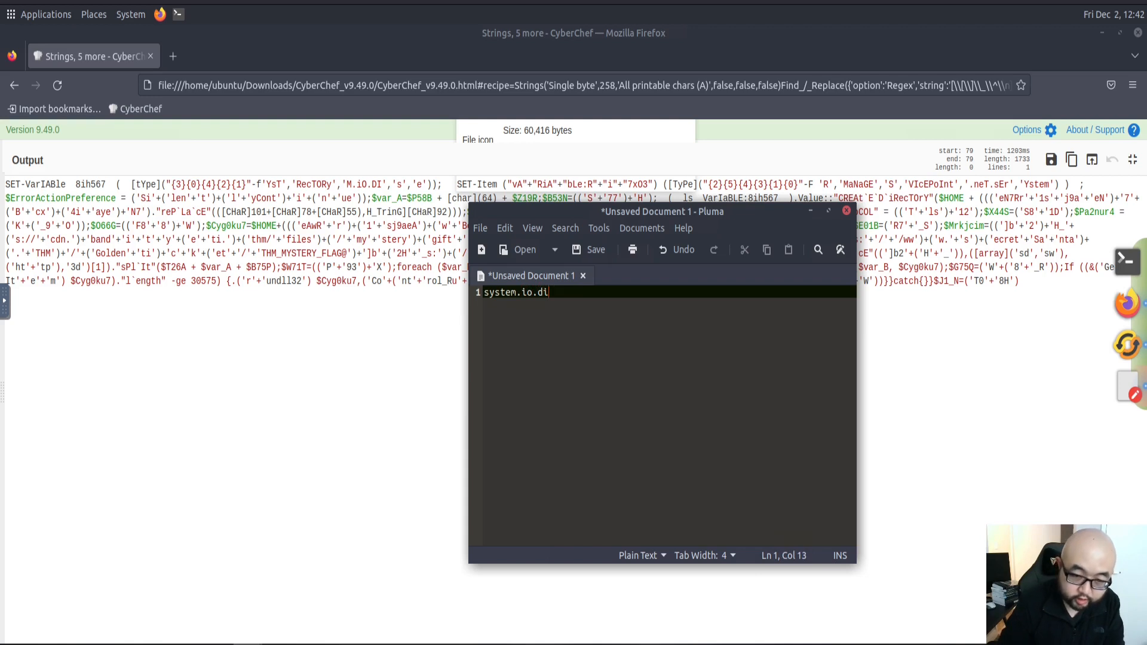
text(rectot)
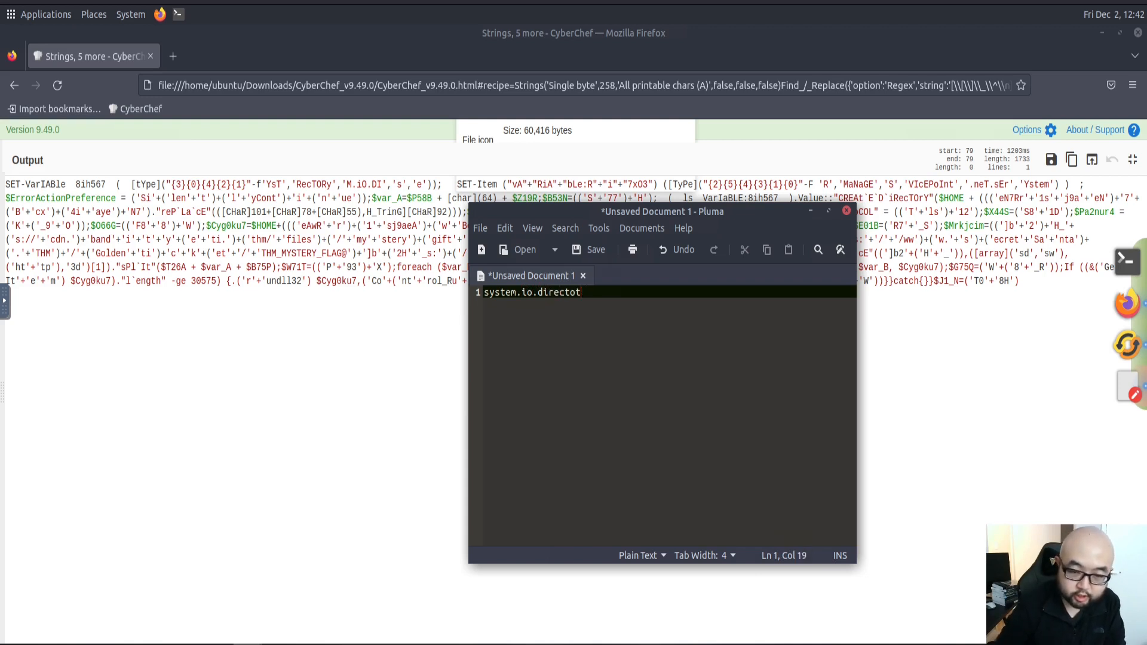
text(yry)
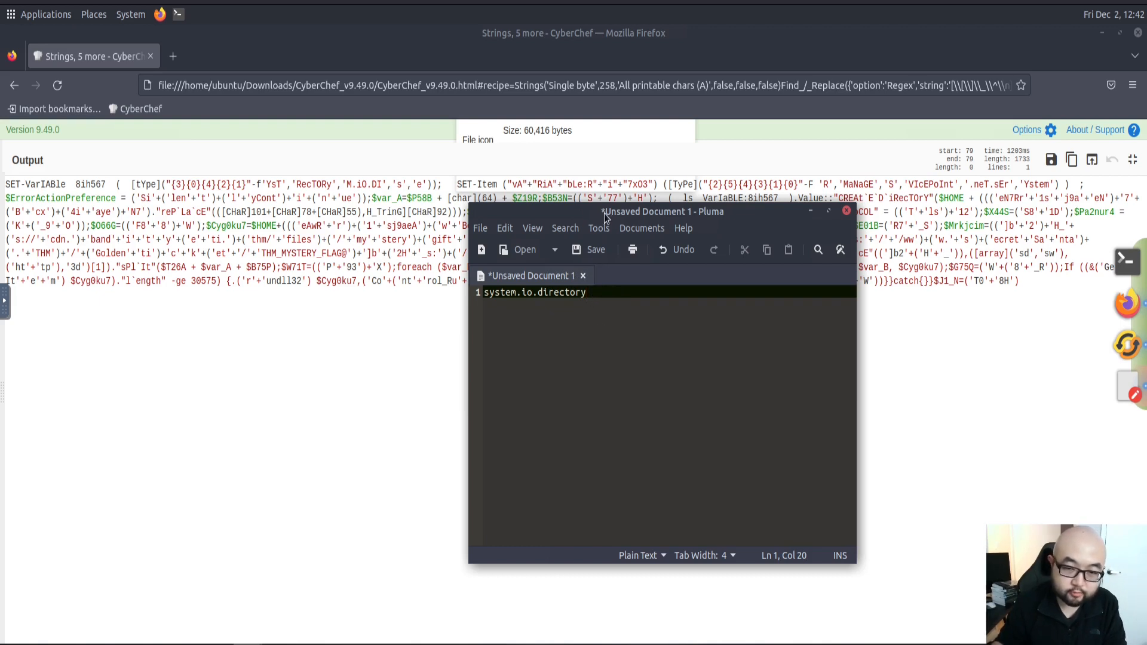
Step: Move the Pluma window off the second [TyPe] expression and write its reassembled name, system.servicepoint.manager, on line 2
drag(605, 210, 630, 214)
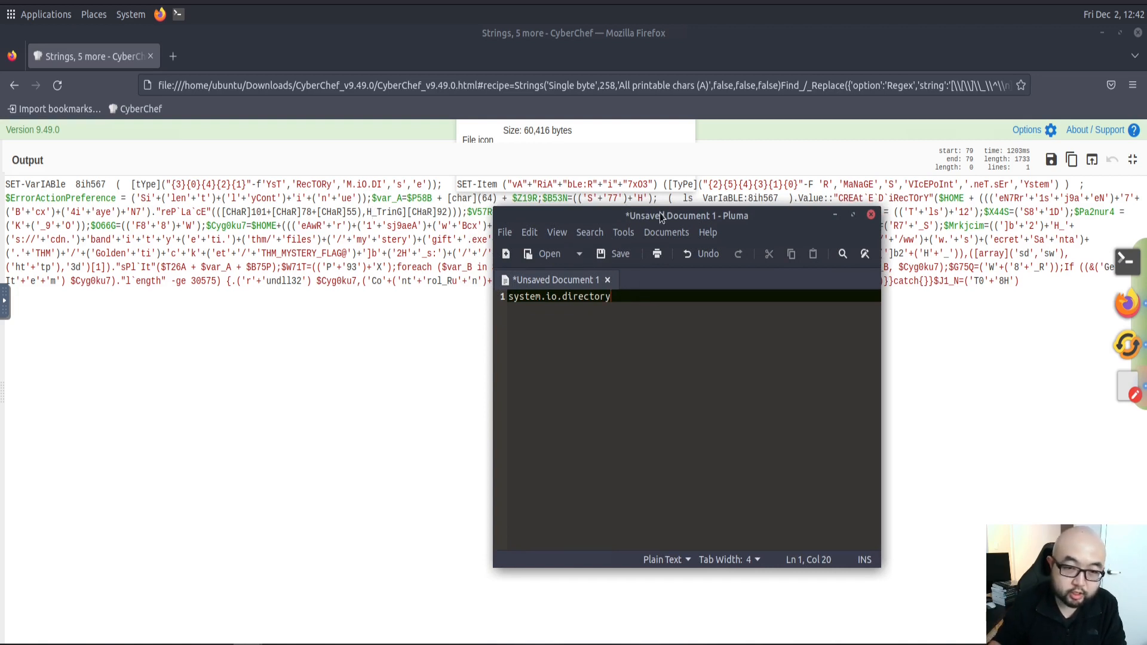
drag(660, 212, 485, 217)
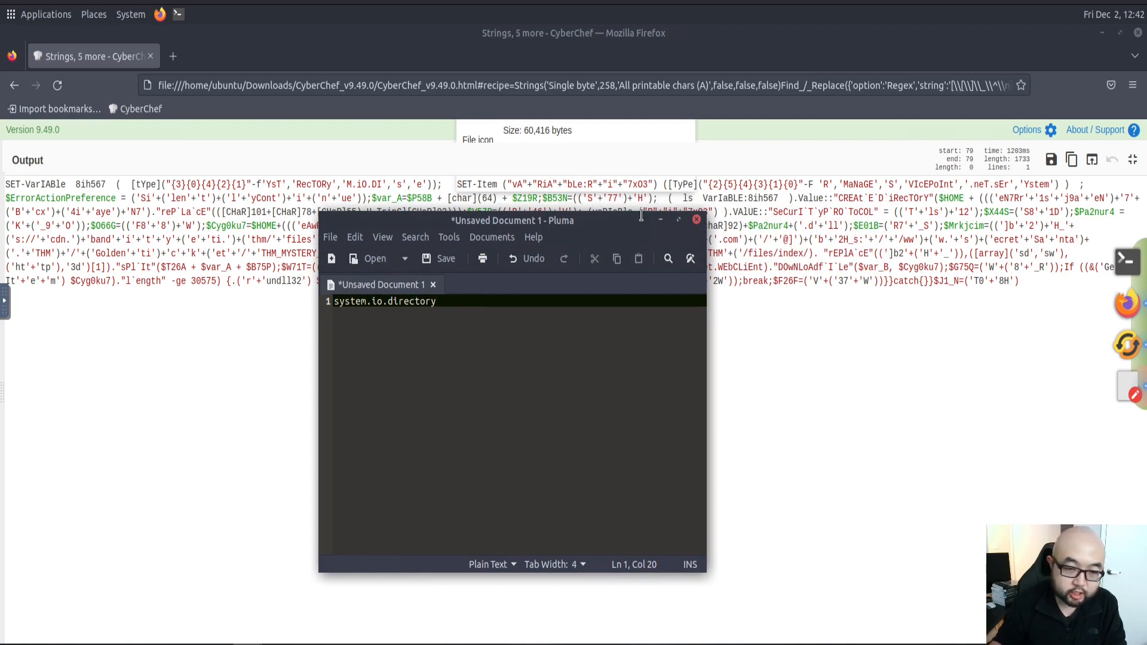
drag(528, 228, 502, 231)
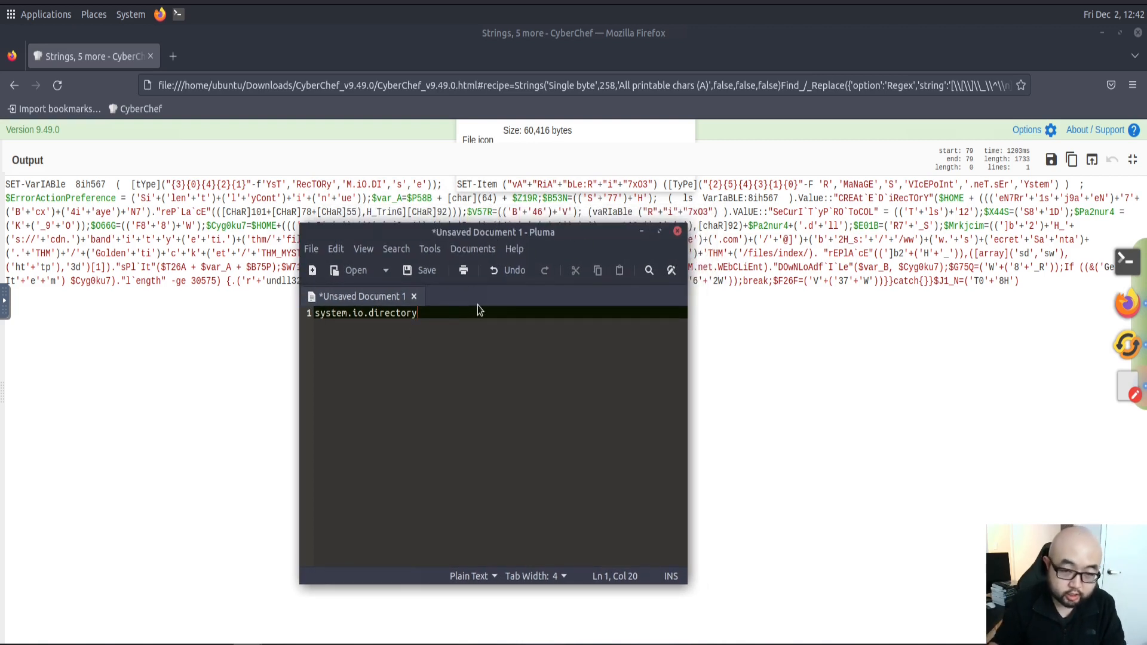
drag(502, 233, 484, 233)
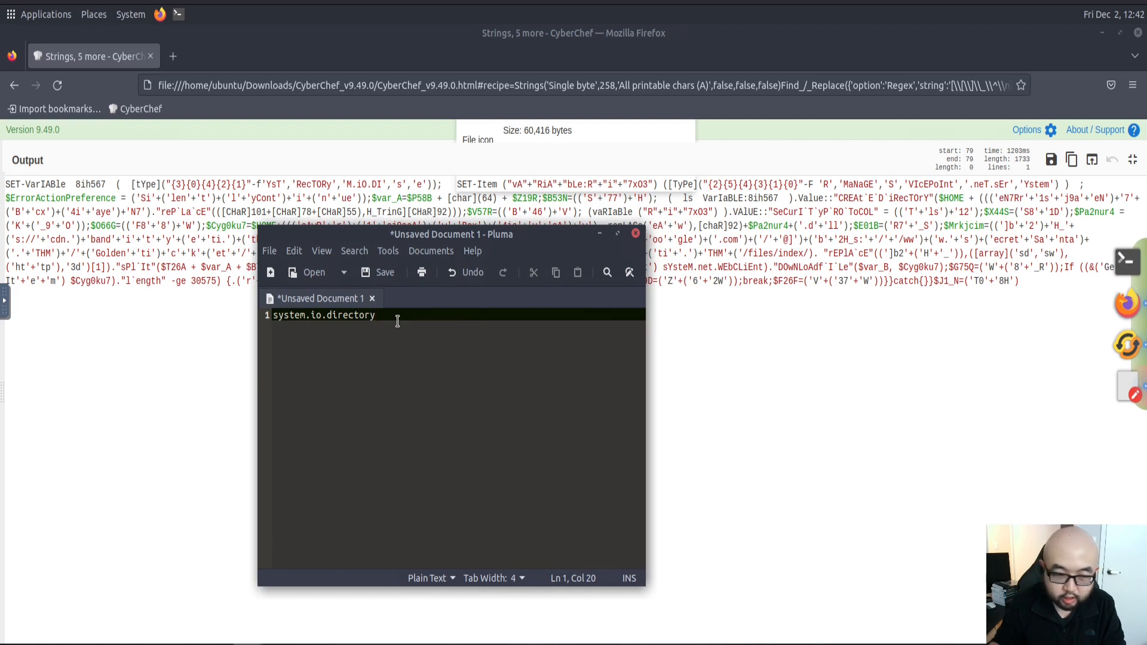
key(Return)
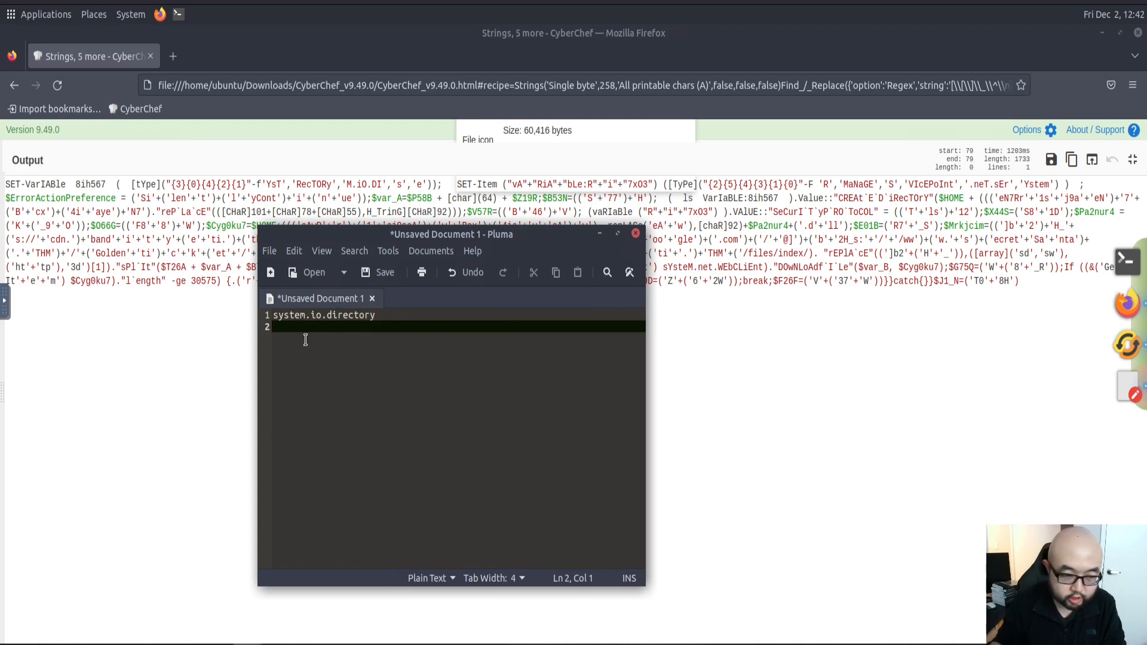
text(system)
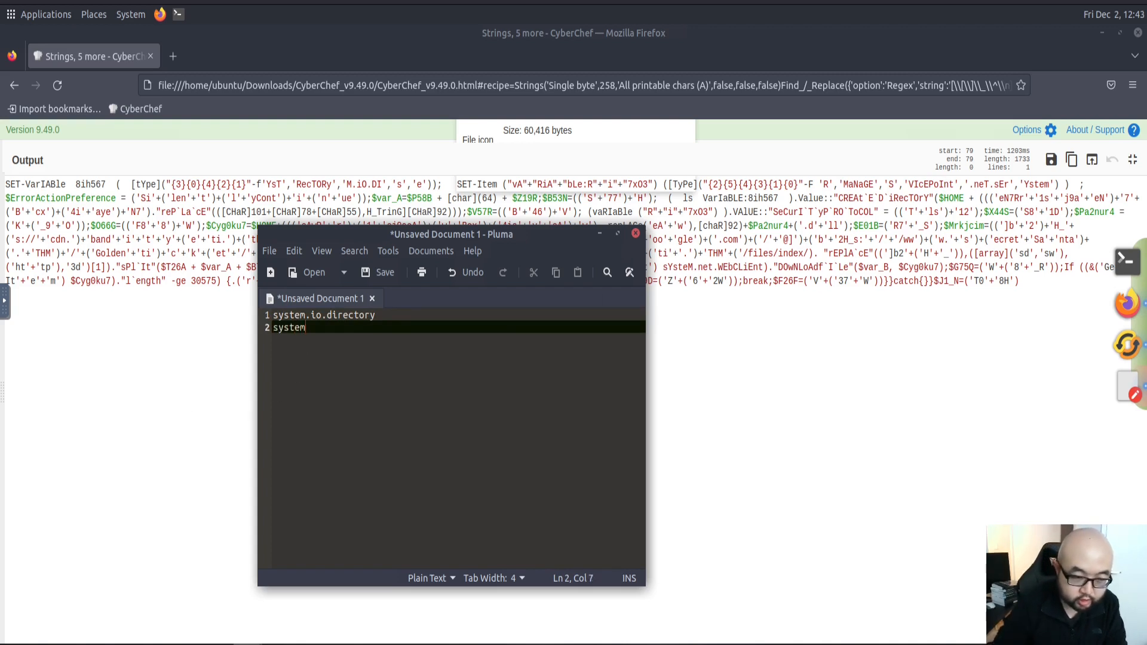
text(.)
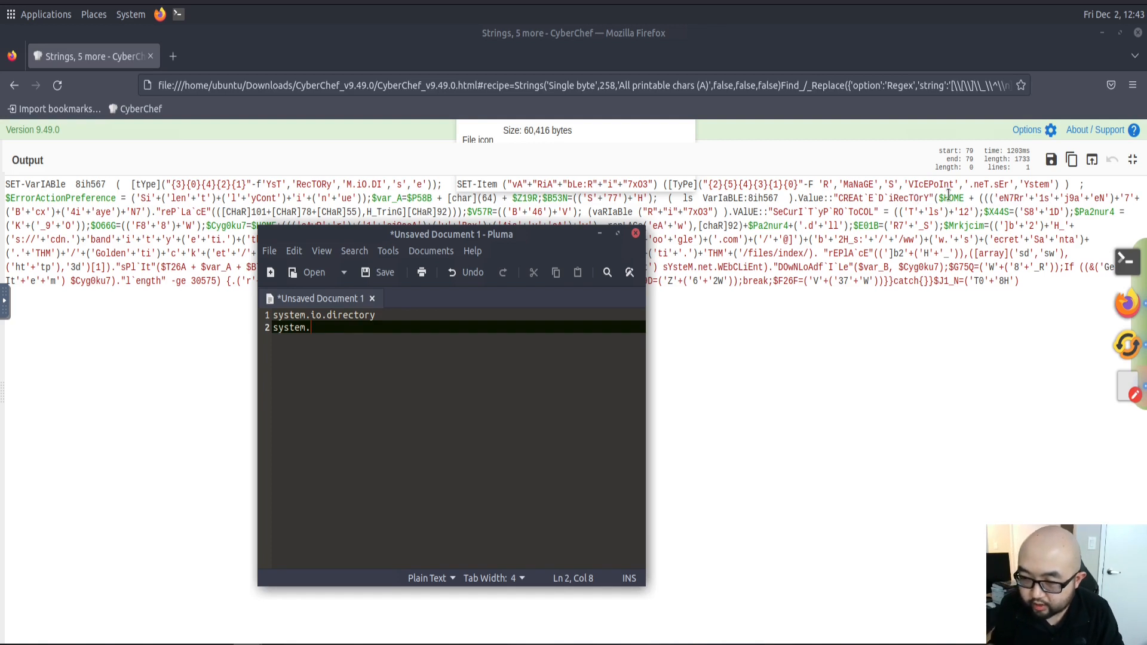
text(serv)
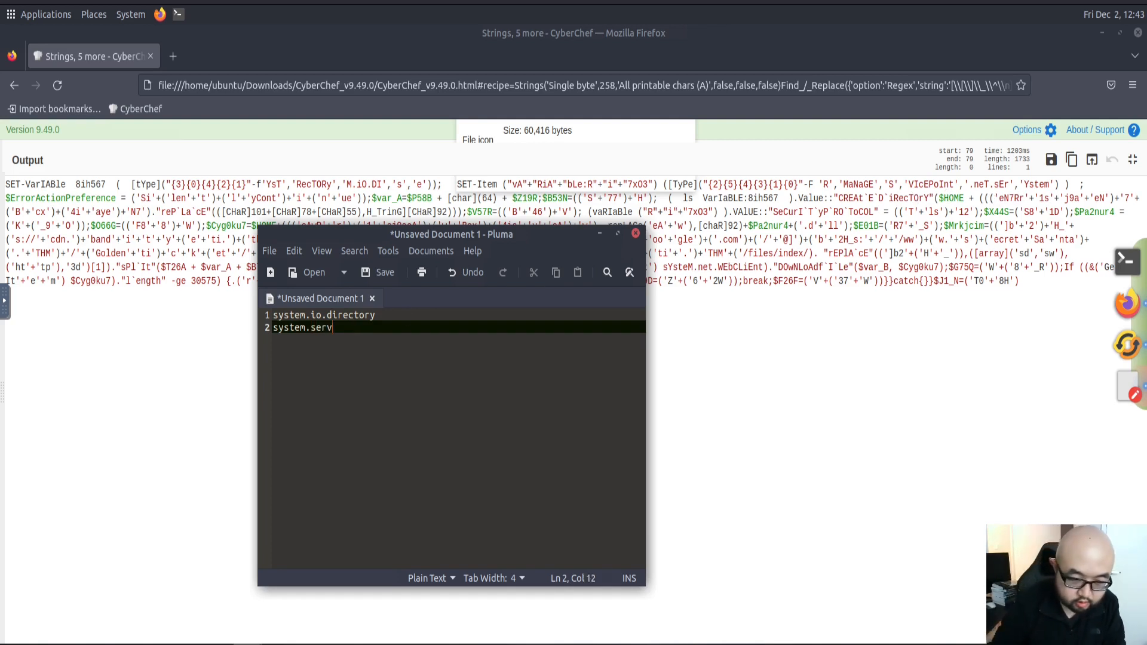
text(icepoint.)
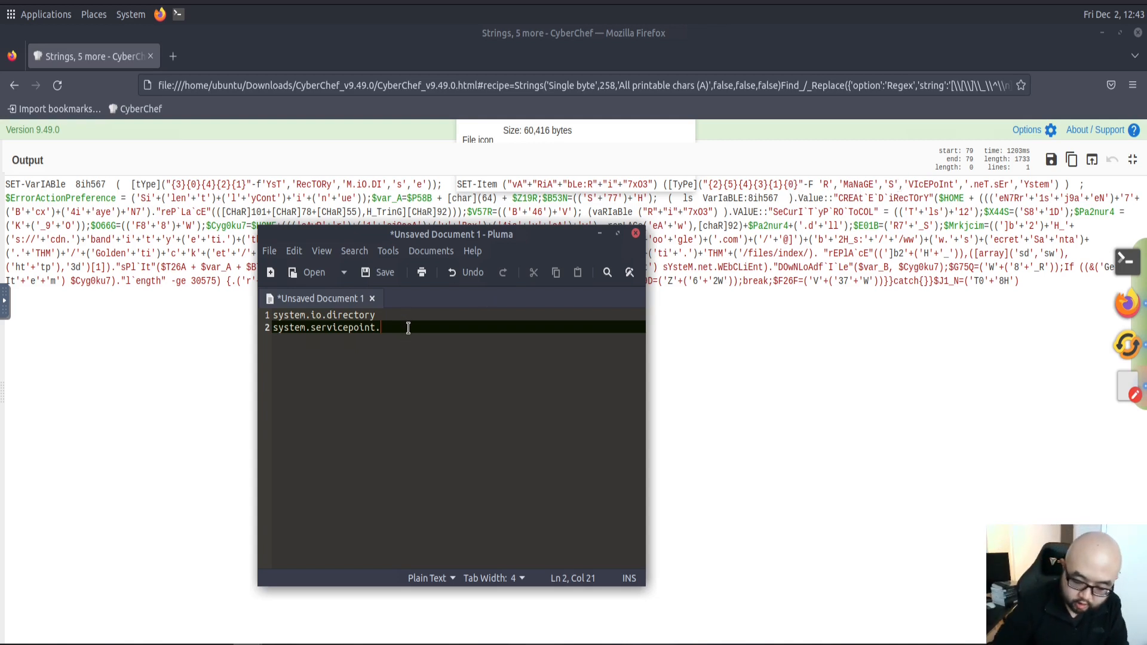
text(manager)
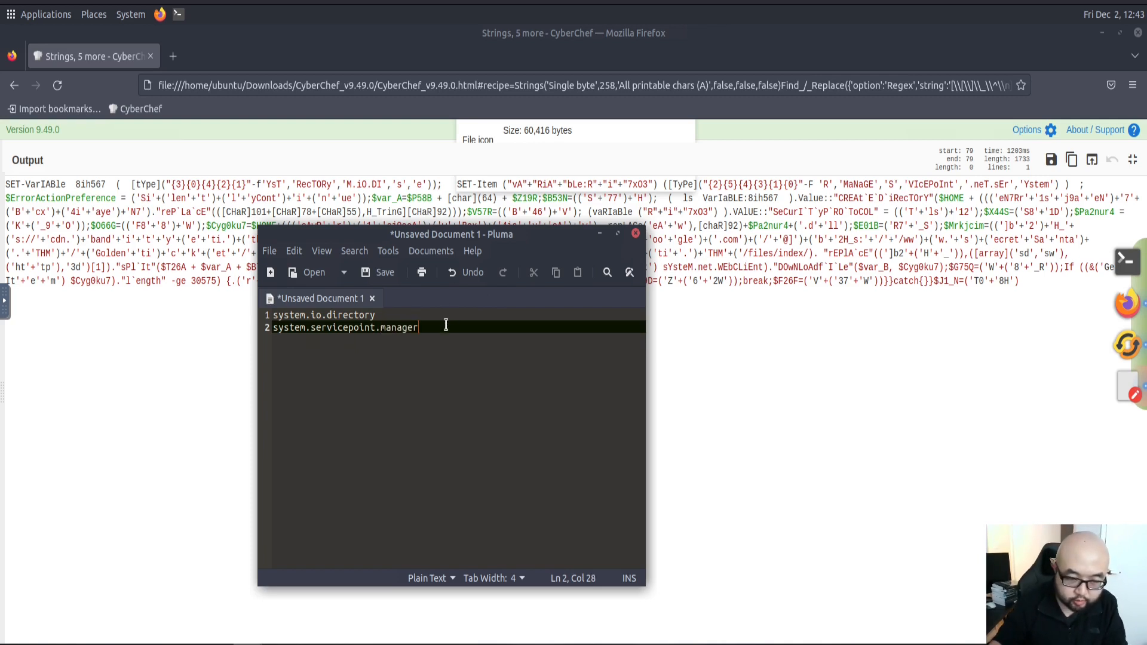
Step: Highlight the second line of the notes and place the Pluma window under the matching SET-Item expression to compare them
drag(430, 328, 273, 327)
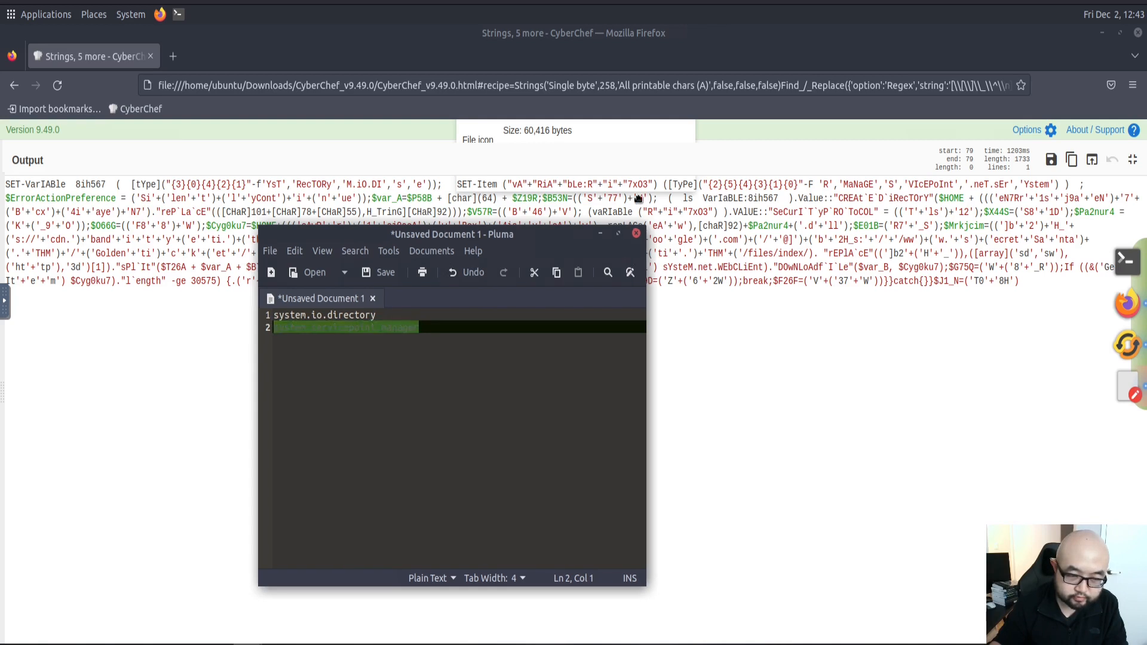
drag(445, 234, 642, 201)
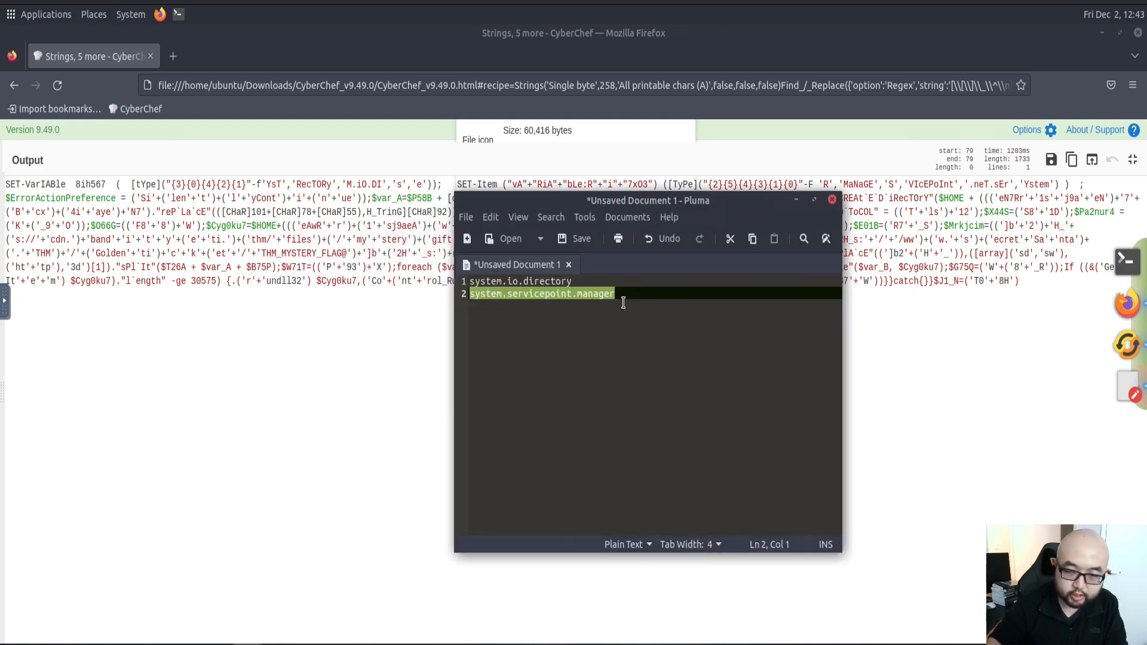
click(705, 298)
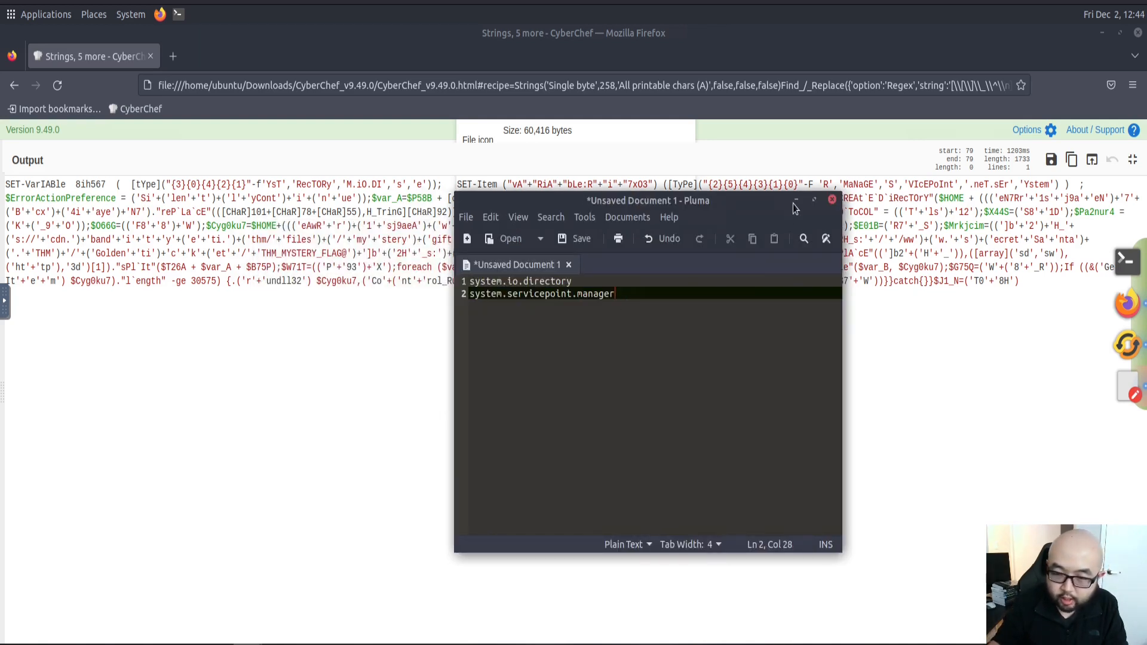
Step: Minimise the Pluma window and restore CyberChef's output pane to its normal size
click(796, 200)
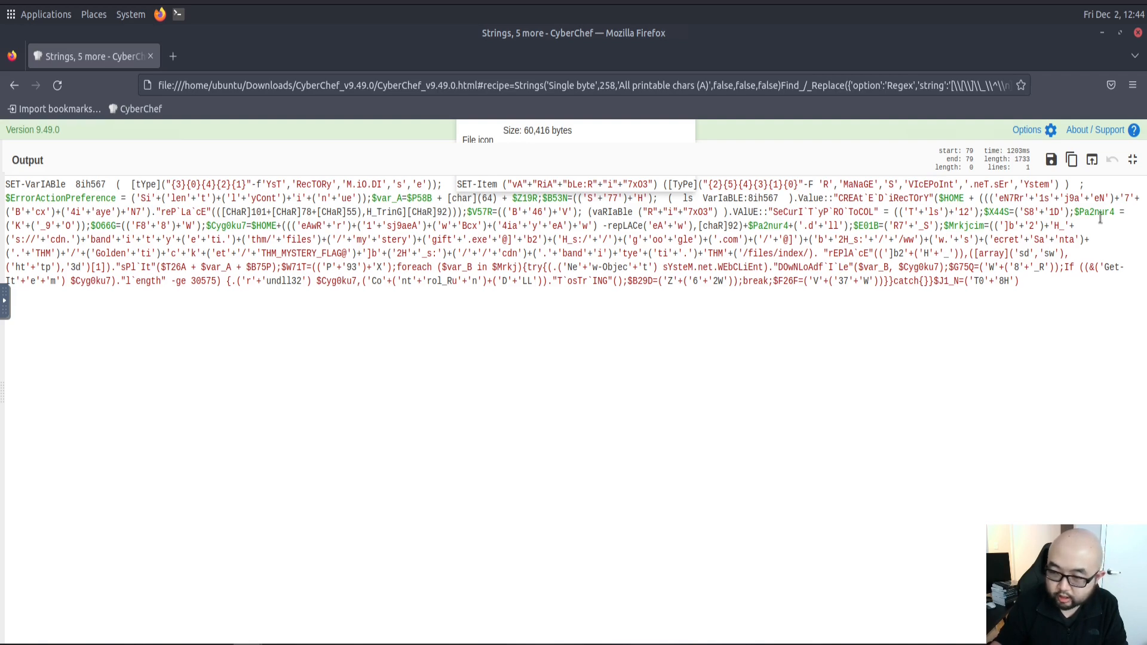
click(1134, 160)
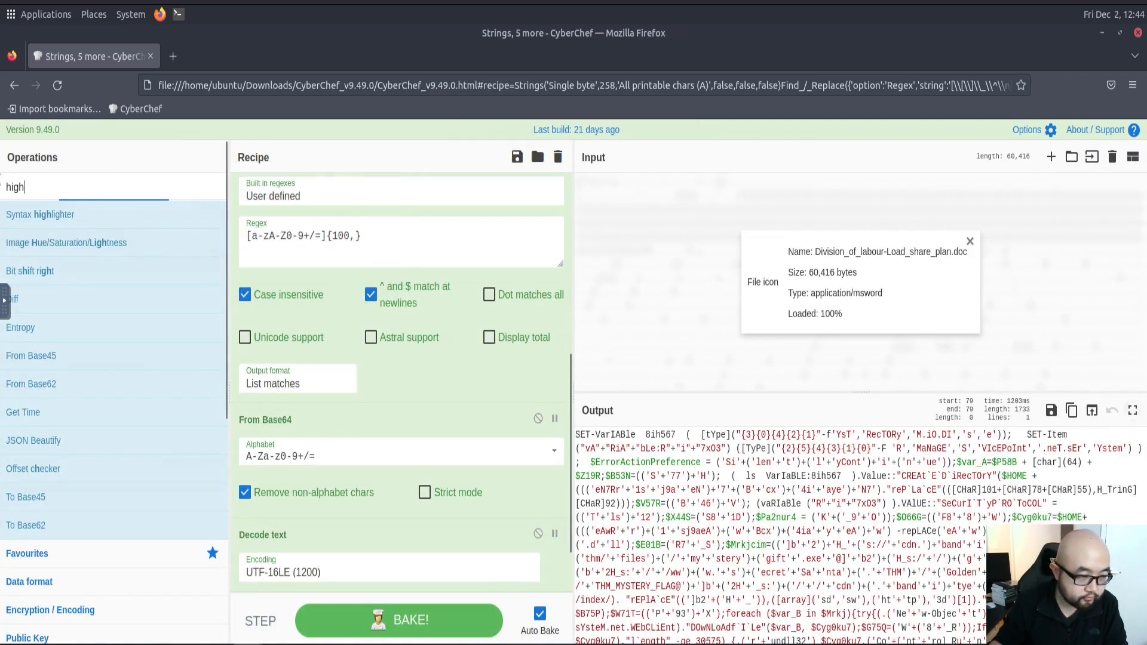
double_click(57, 186)
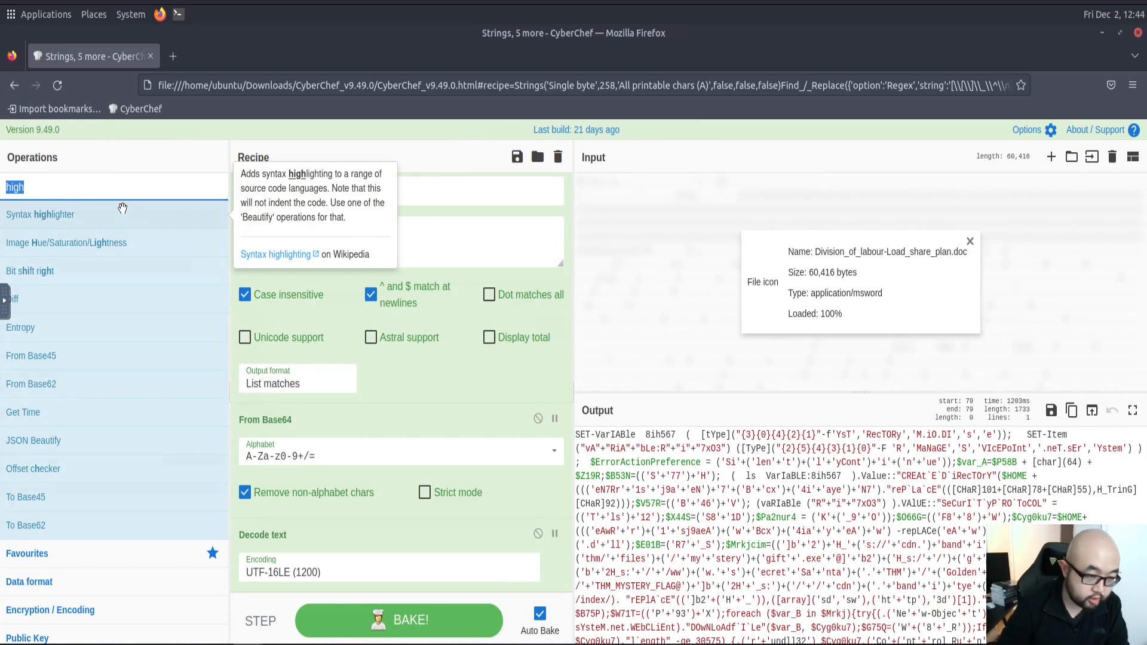
text(code)
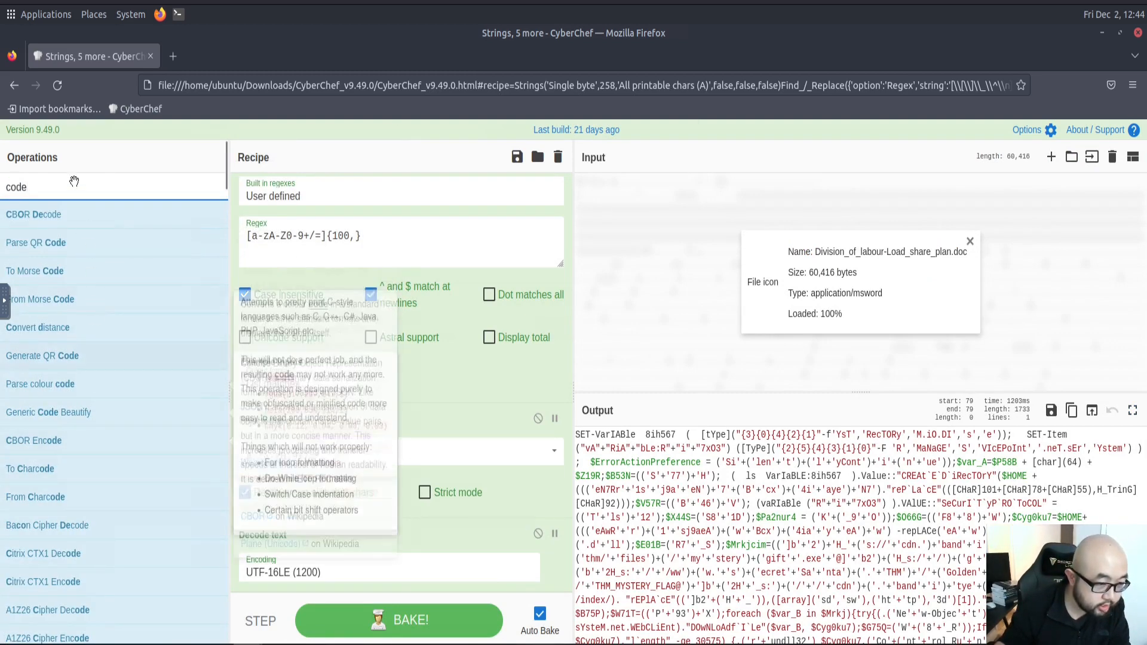
key(Home)
text(beau)
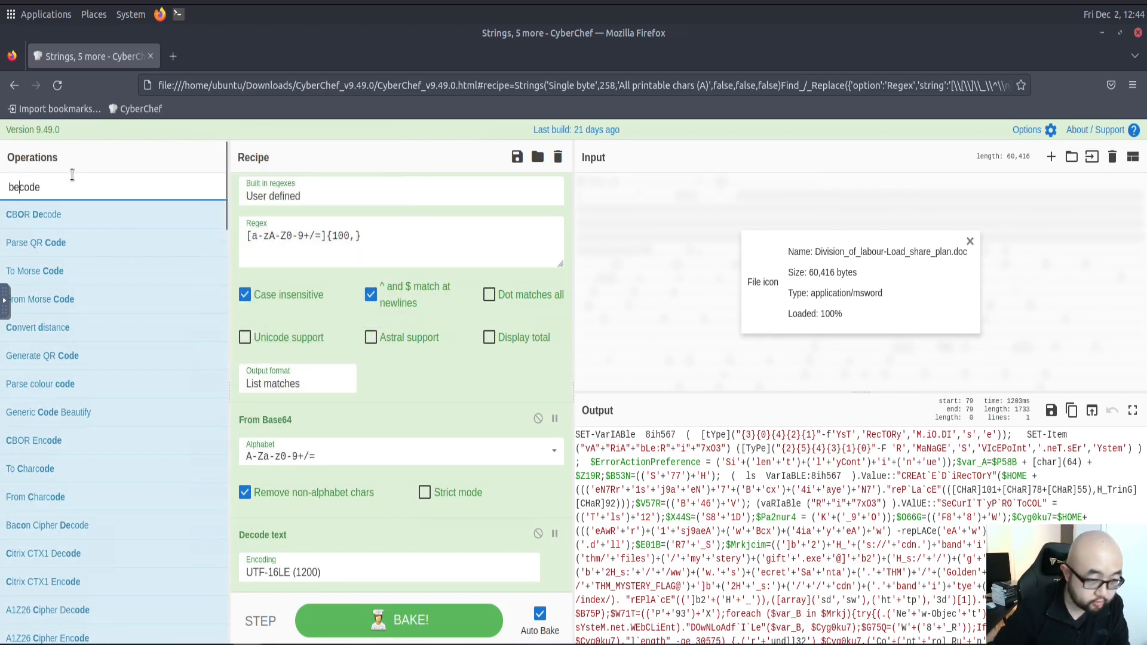
Step: Search the operations for beau, add Generic Code Beautify to the recipe and place it between Decode text and Syntax highlighter
key(ctrl+a)
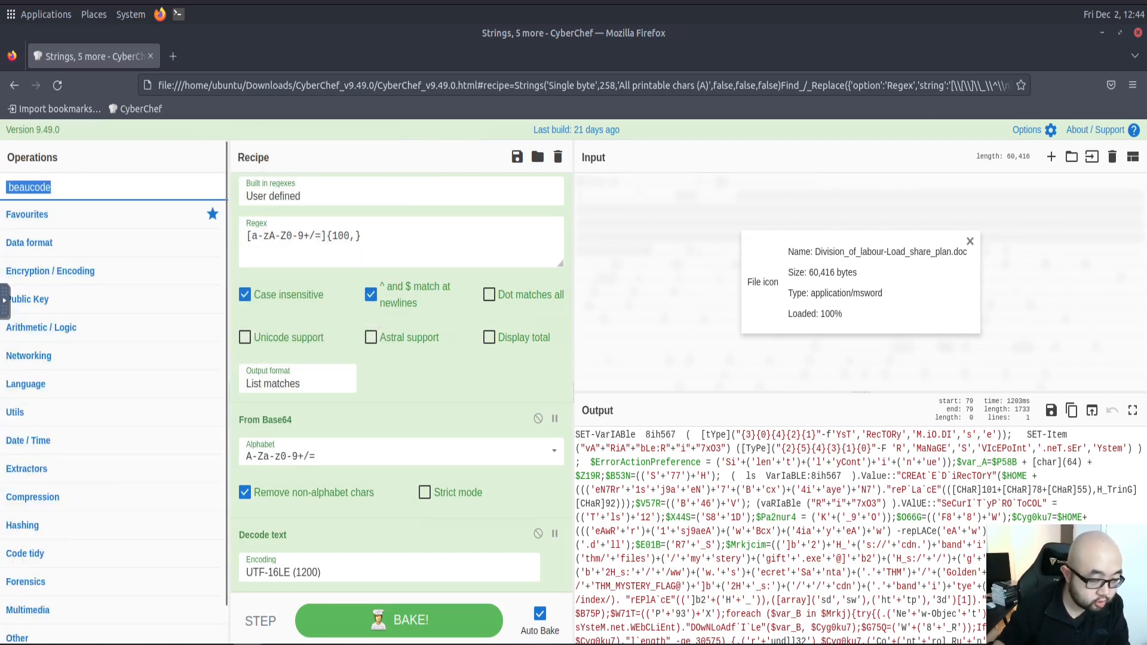
text(bea)
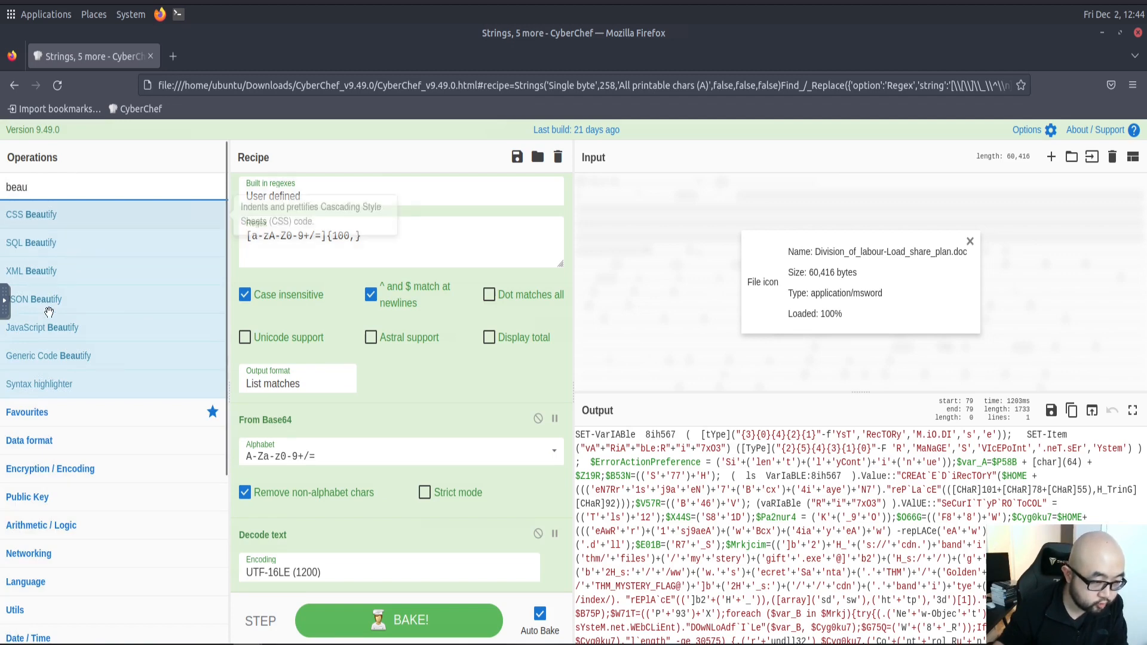
double_click(87, 356)
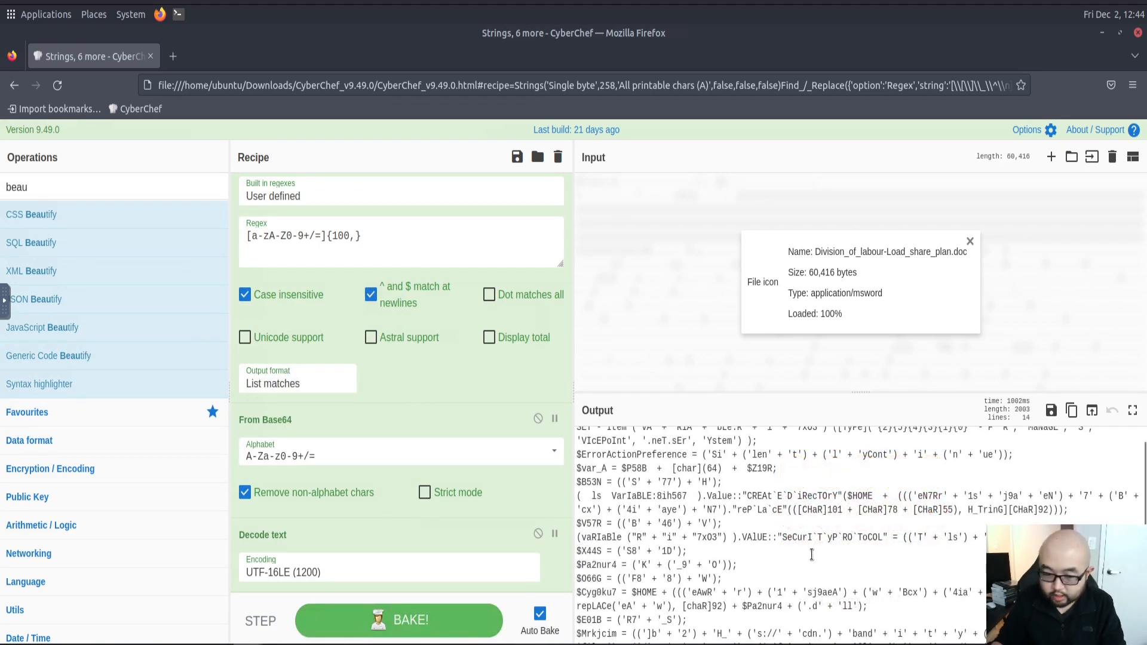
scroll(389, 515, down, 3)
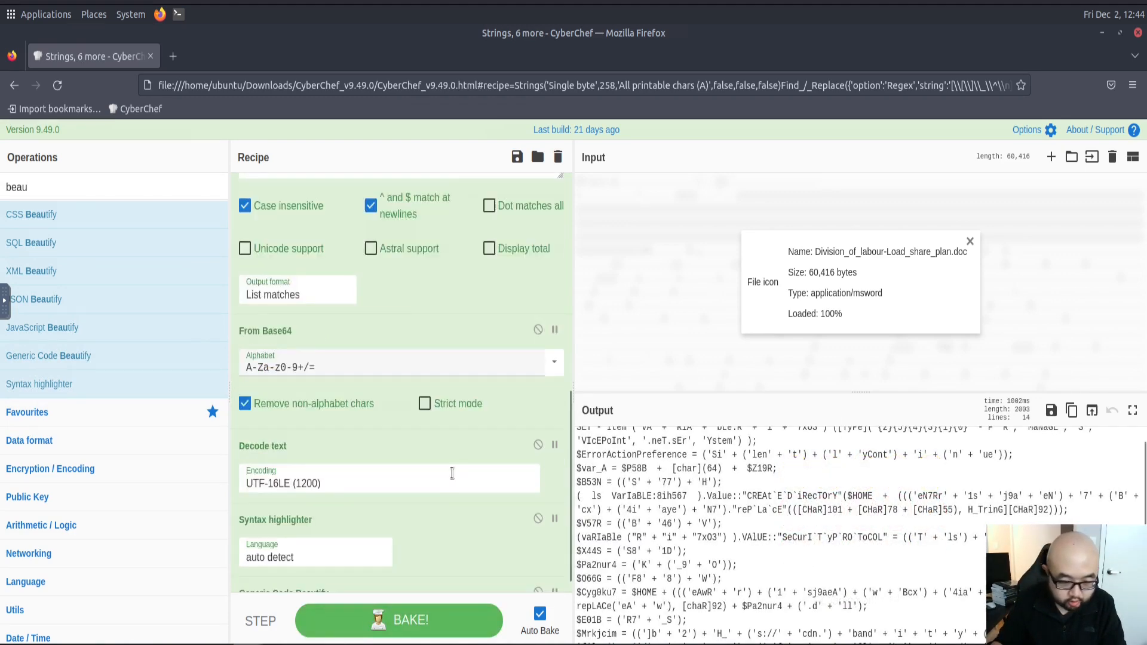
drag(327, 575, 326, 502)
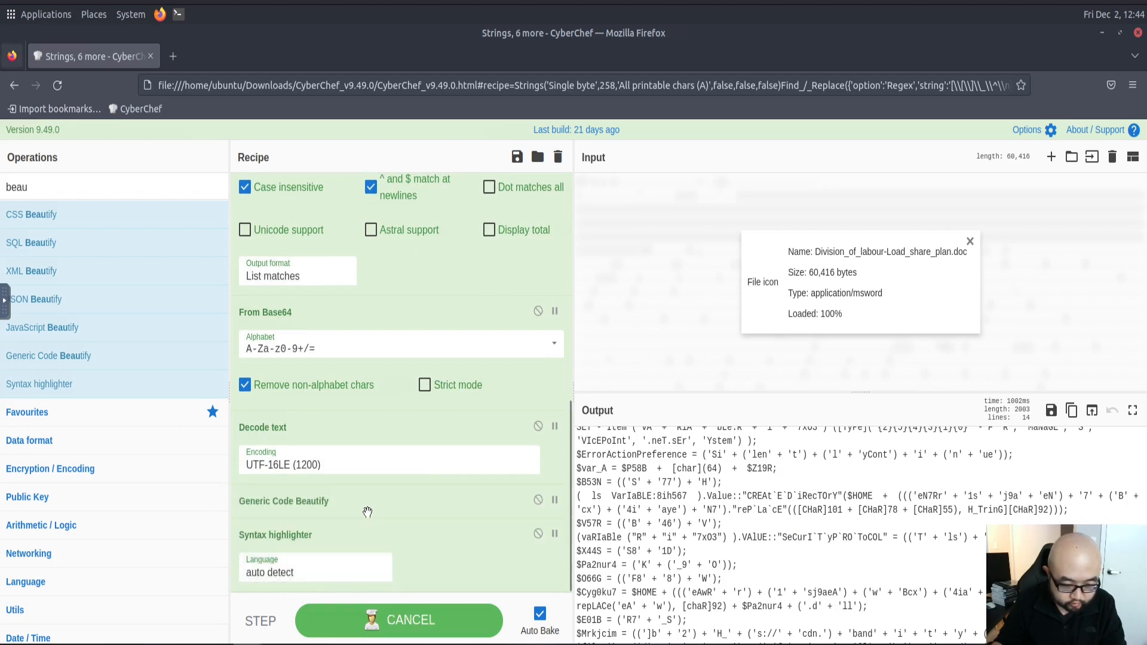
Step: Maximise the output pane and highlight the quotes and plus sign joining s:// and cdn. in the $Mrkjcim assignment
click(1132, 410)
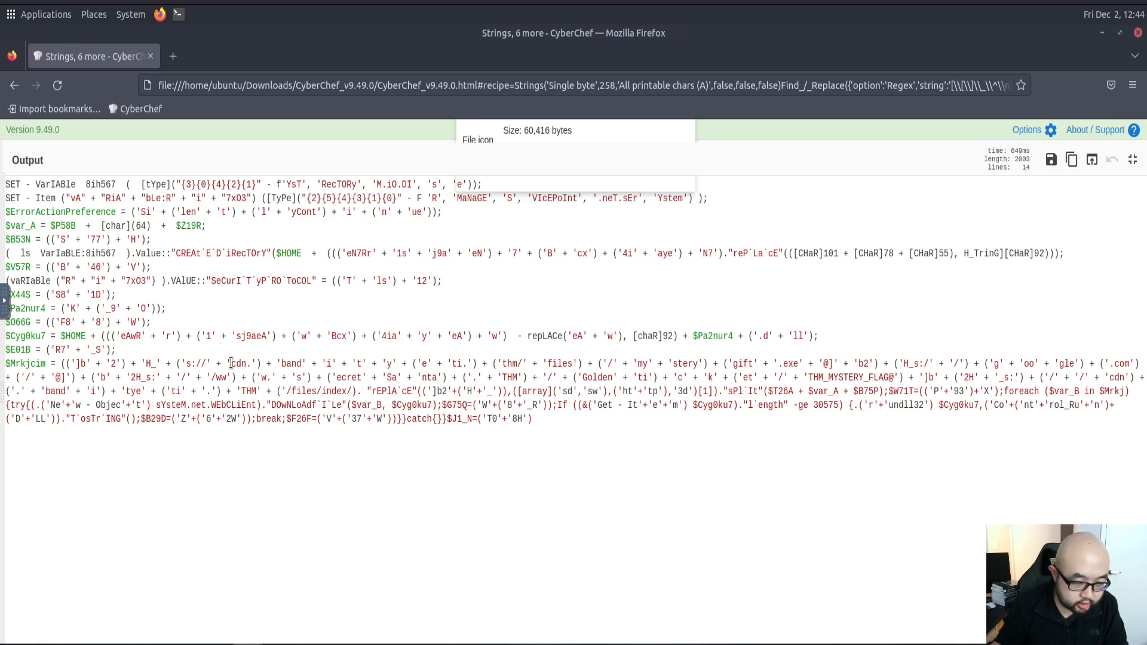
drag(232, 363, 208, 368)
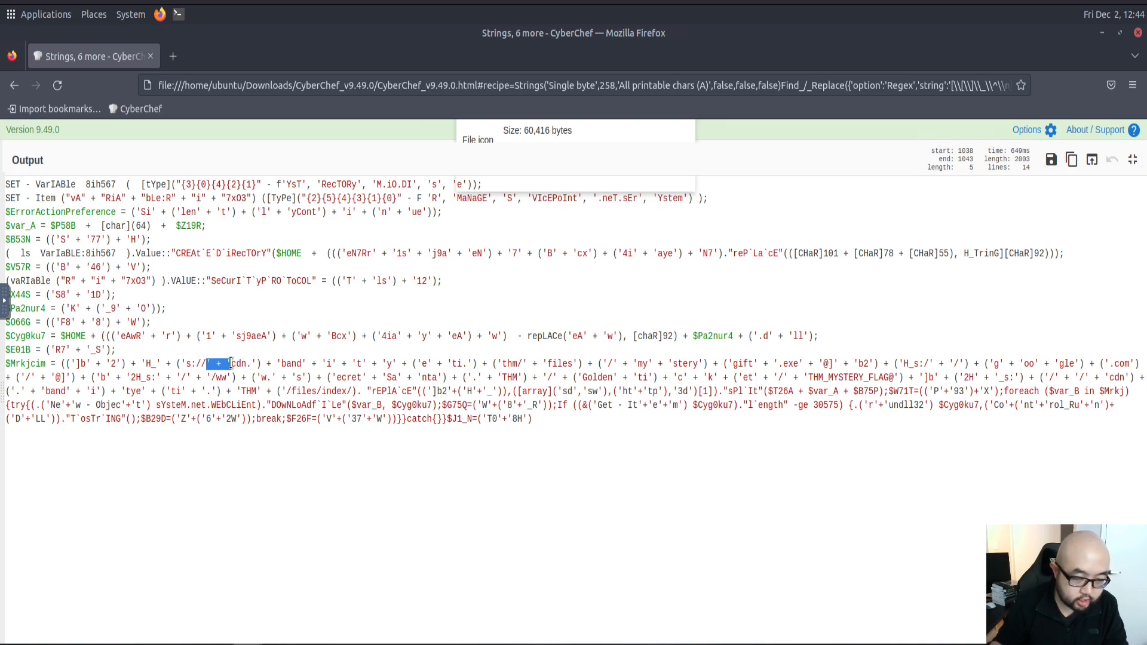
Step: Restore the output pane to normal size, search the operations for find, and add Find / Replace to the recipe directly after Decode text
click(1133, 160)
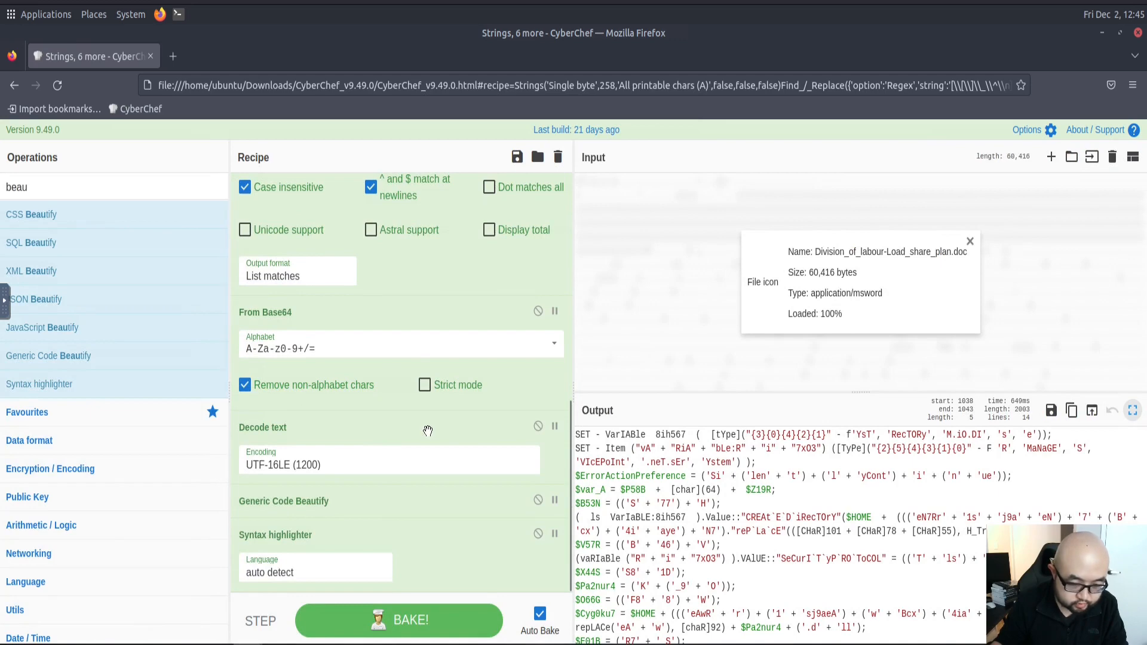
double_click(17, 187)
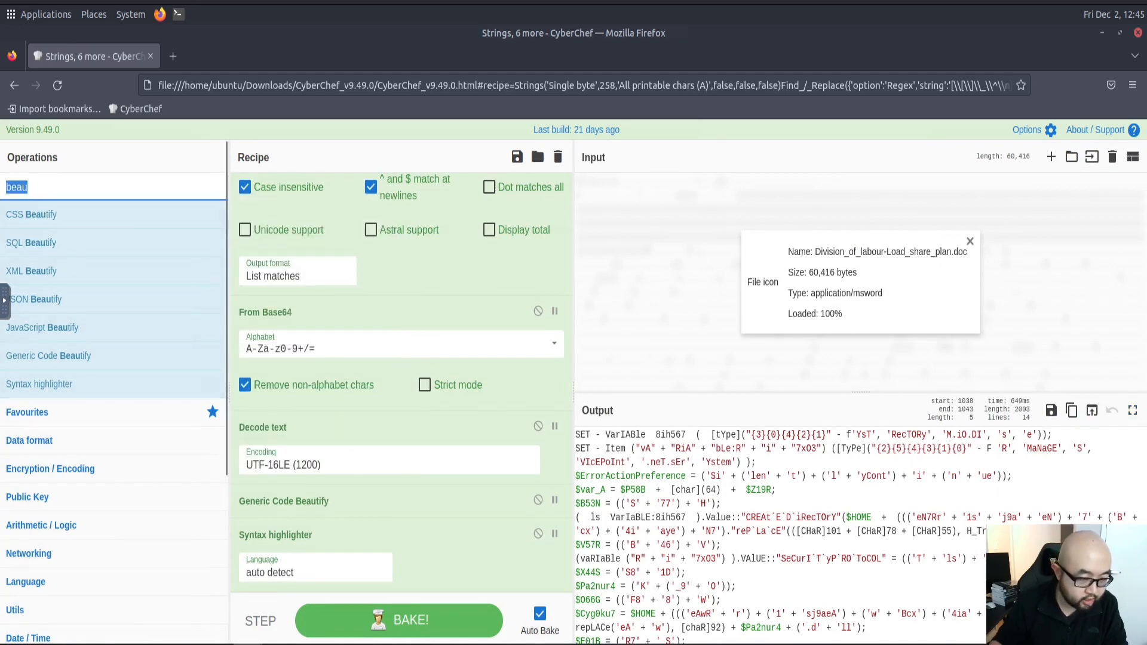
text(find)
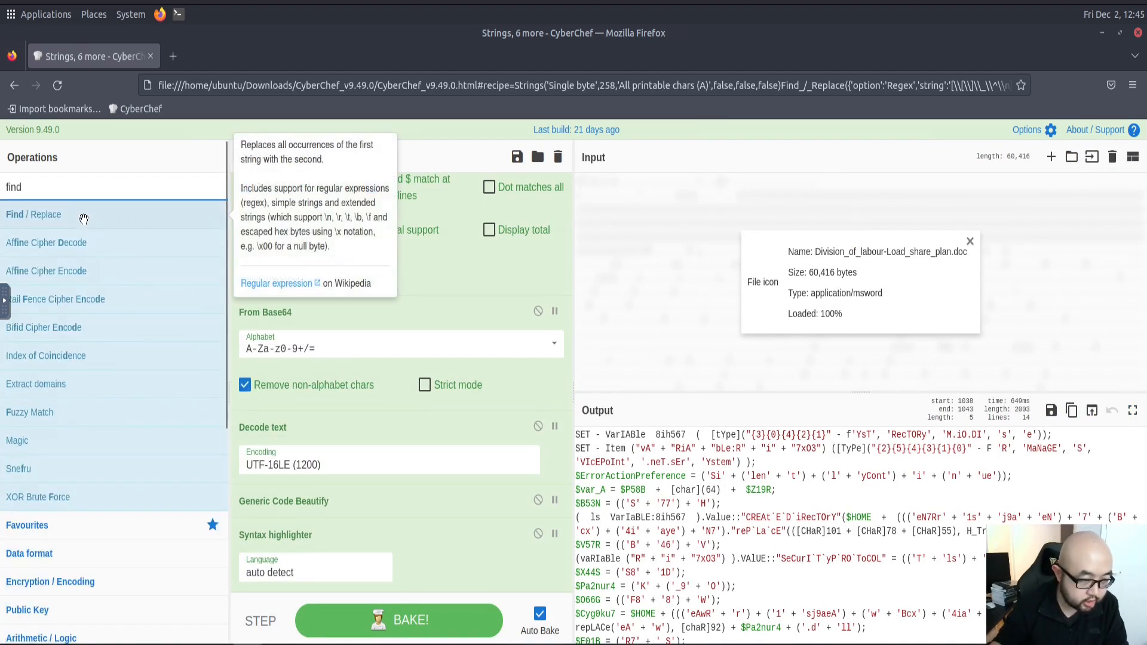
drag(82, 216, 334, 507)
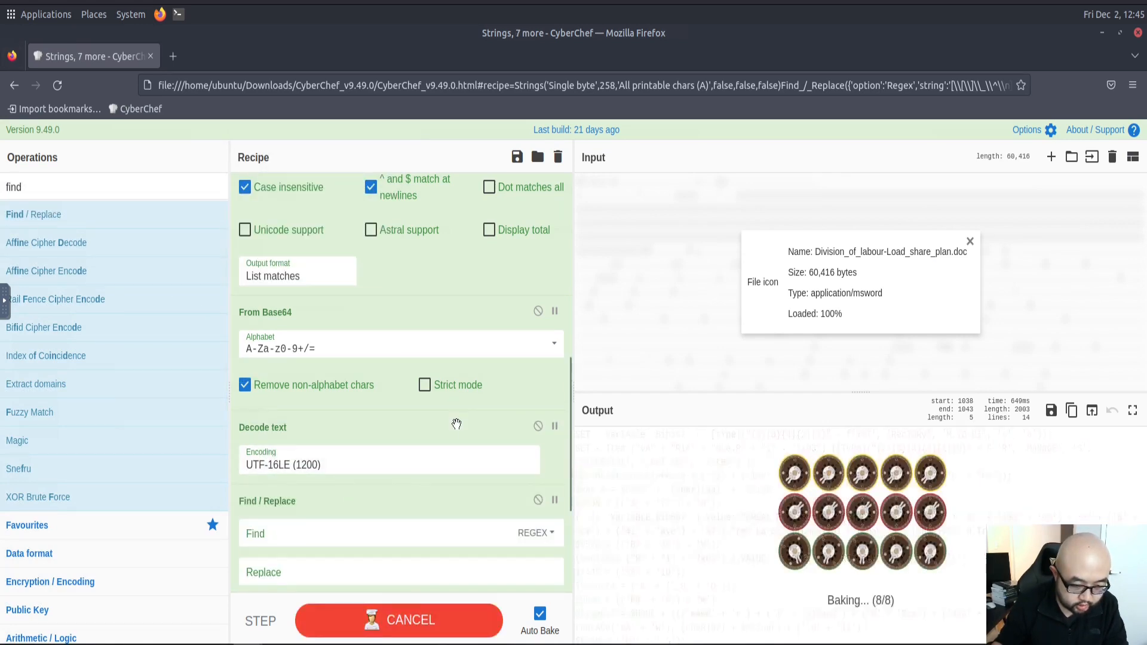
scroll(251, 258, down, 3)
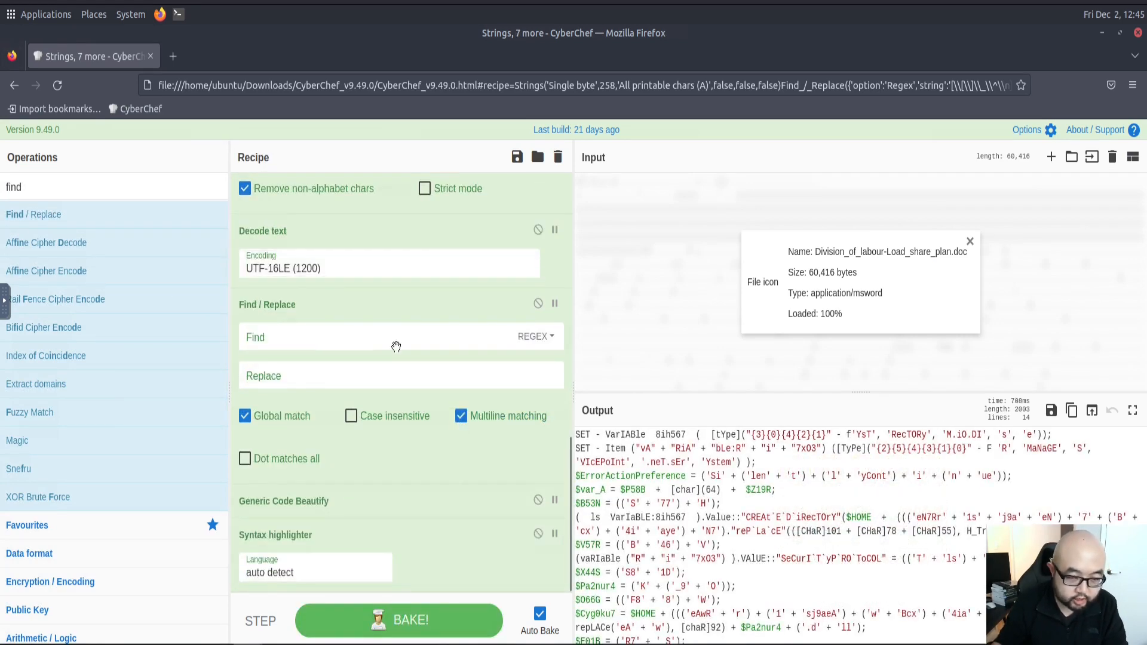
Step: Set the Find / Replace regex to ['+)(] with an empty replacement to strip quotes, plus signs and parentheses from the script
click(362, 335)
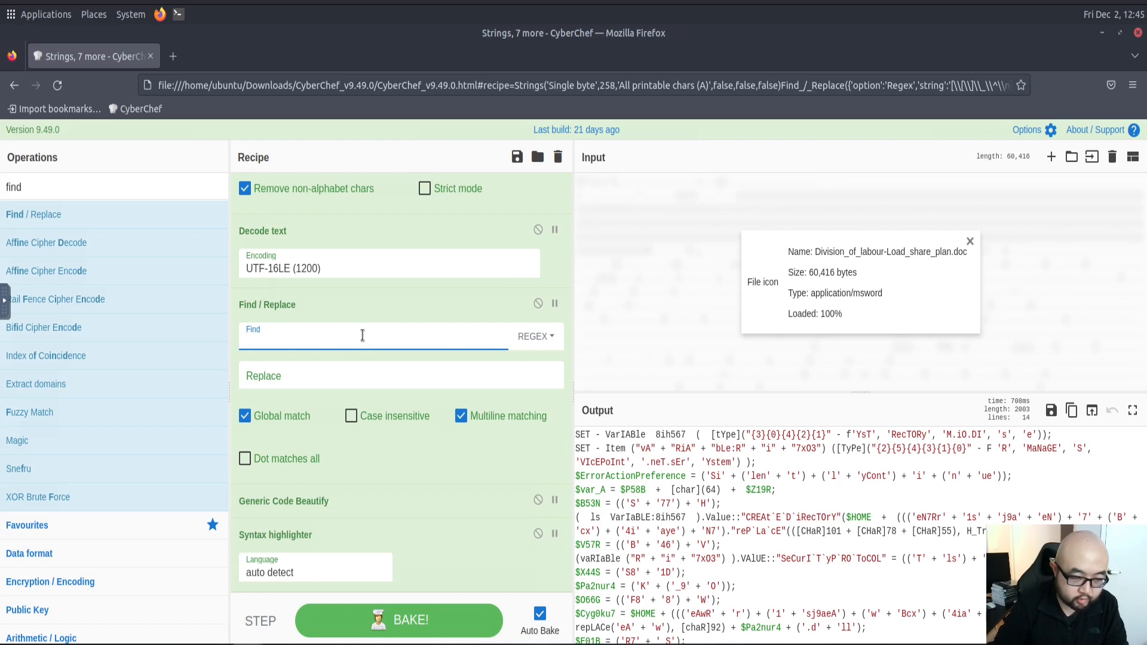
text([])
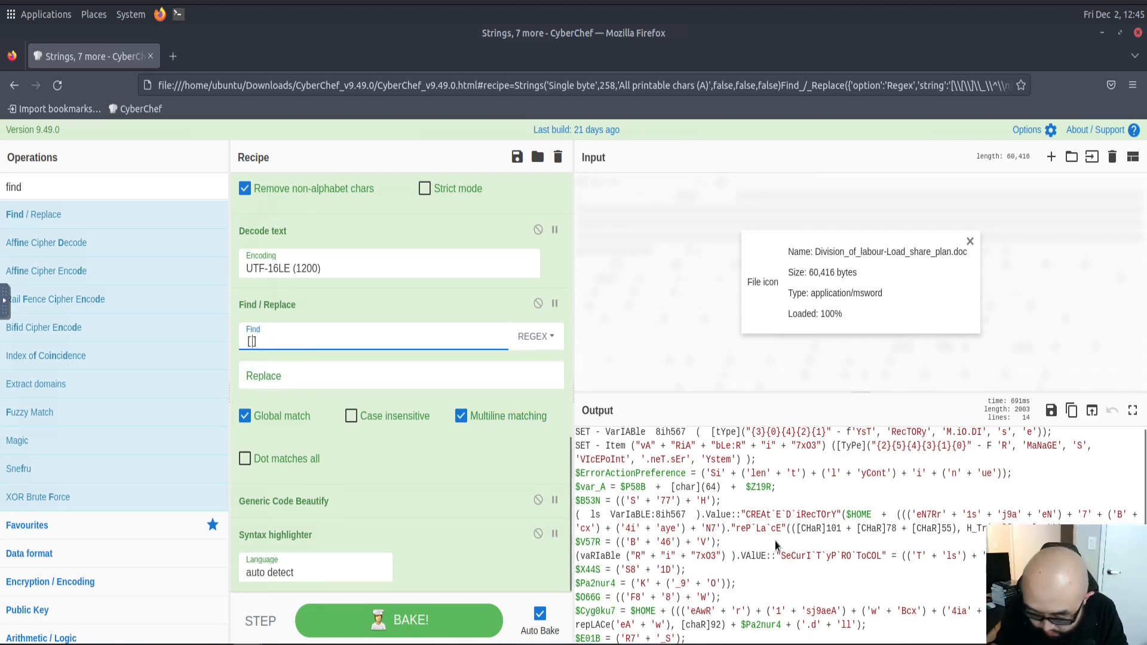
scroll(776, 541, down, 2)
scroll(781, 557, down, 2)
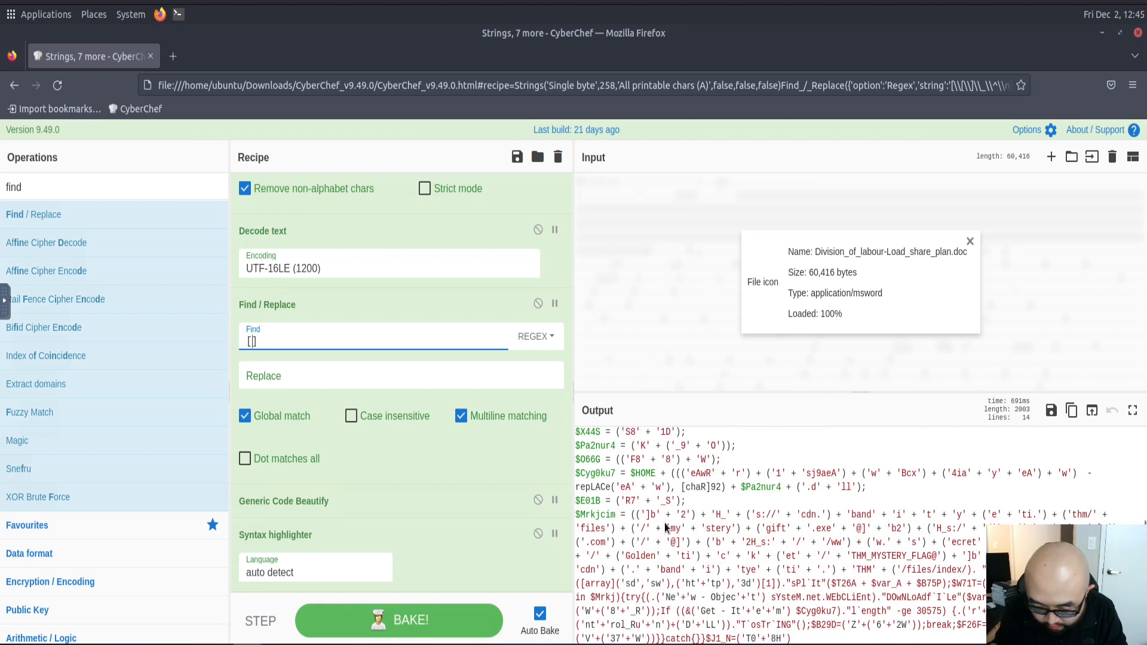
scroll(777, 541, down, 1)
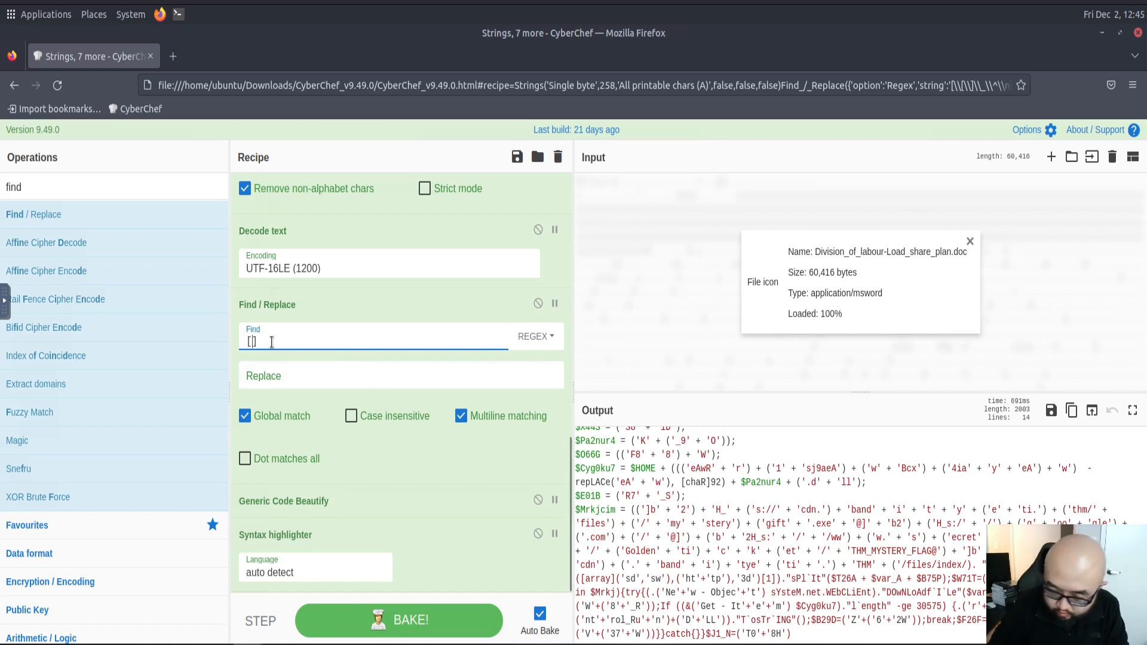
text(')
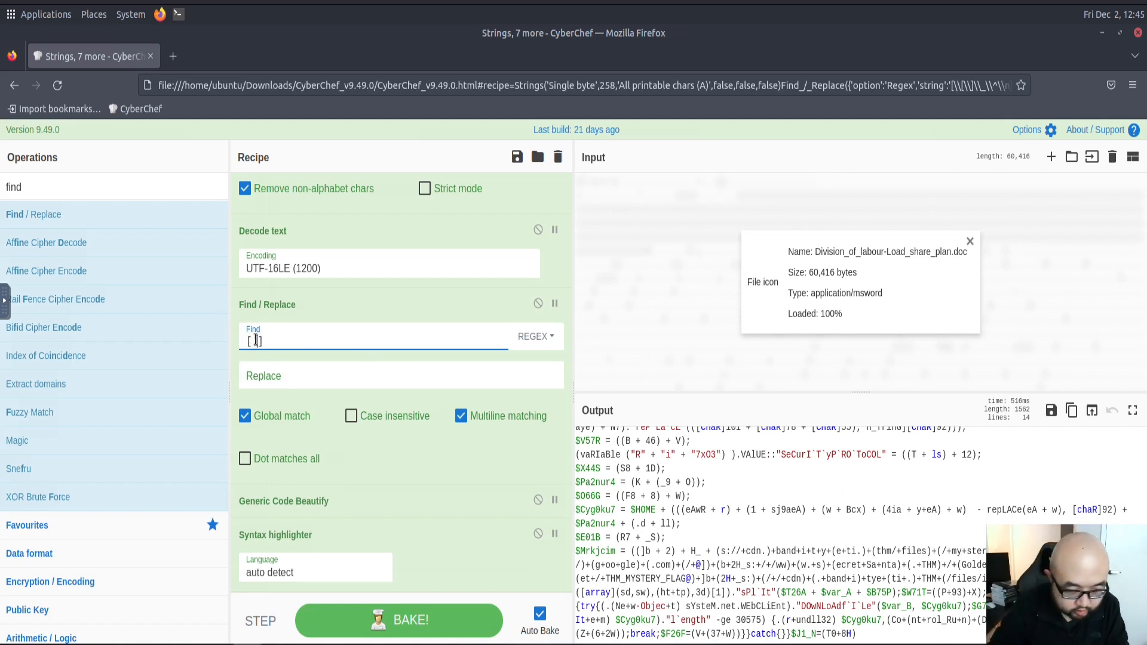
text(+)
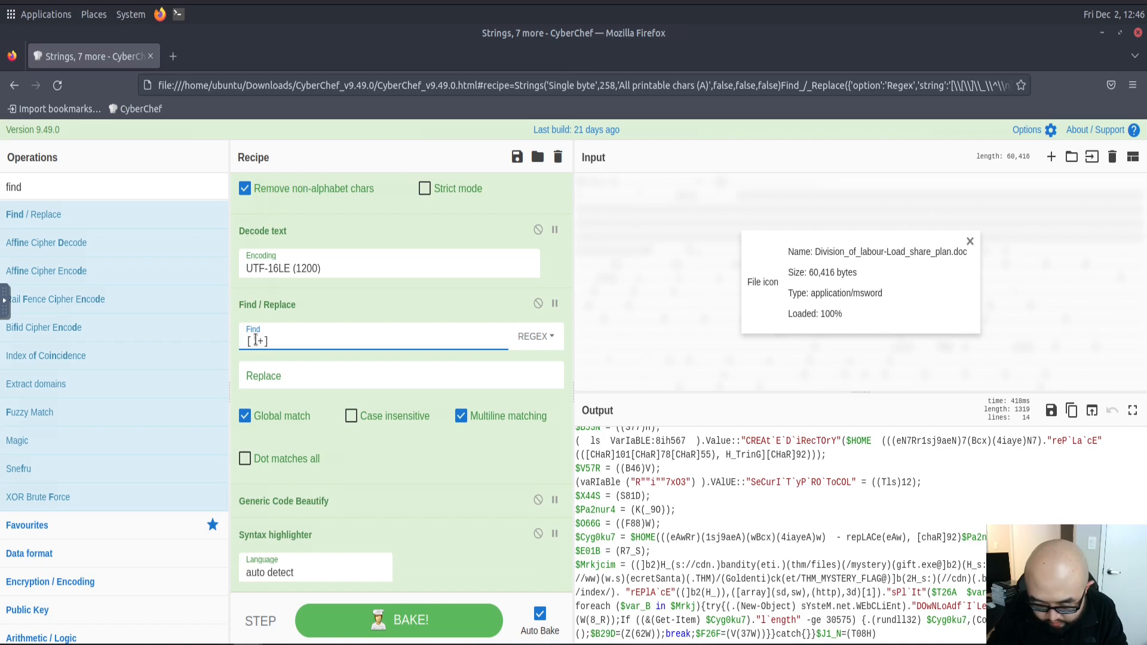
text())
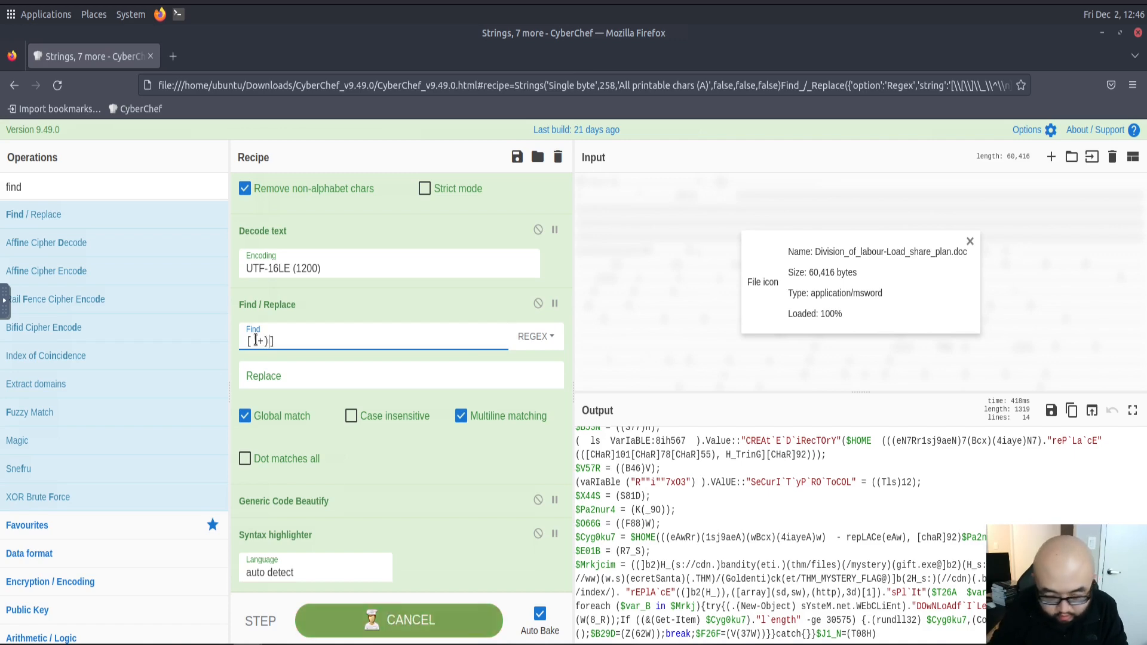
text(()
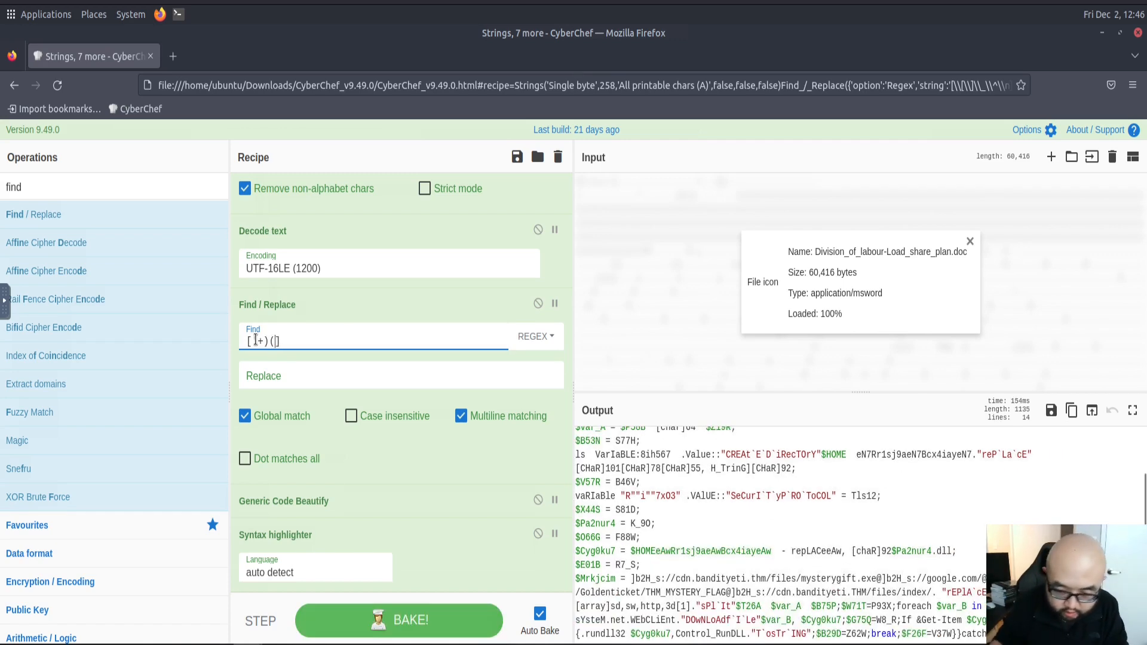
Step: Maximise the output pane and copy the string b2H_ from the start of the $Mrkjcim assignment
click(746, 550)
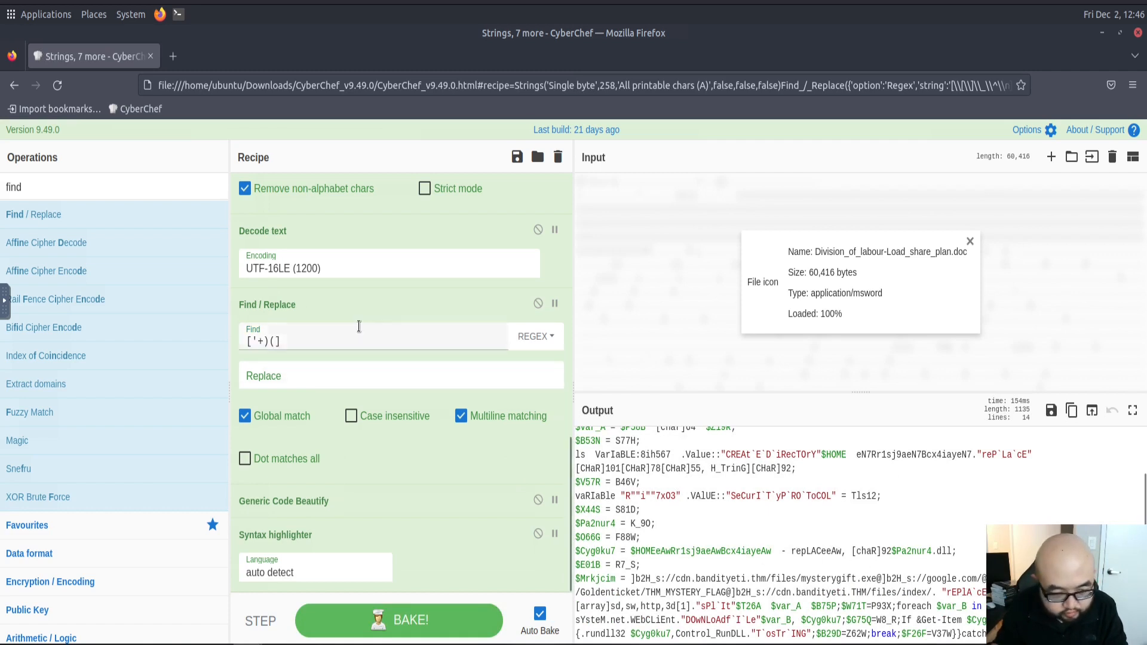
click(1133, 410)
click(517, 386)
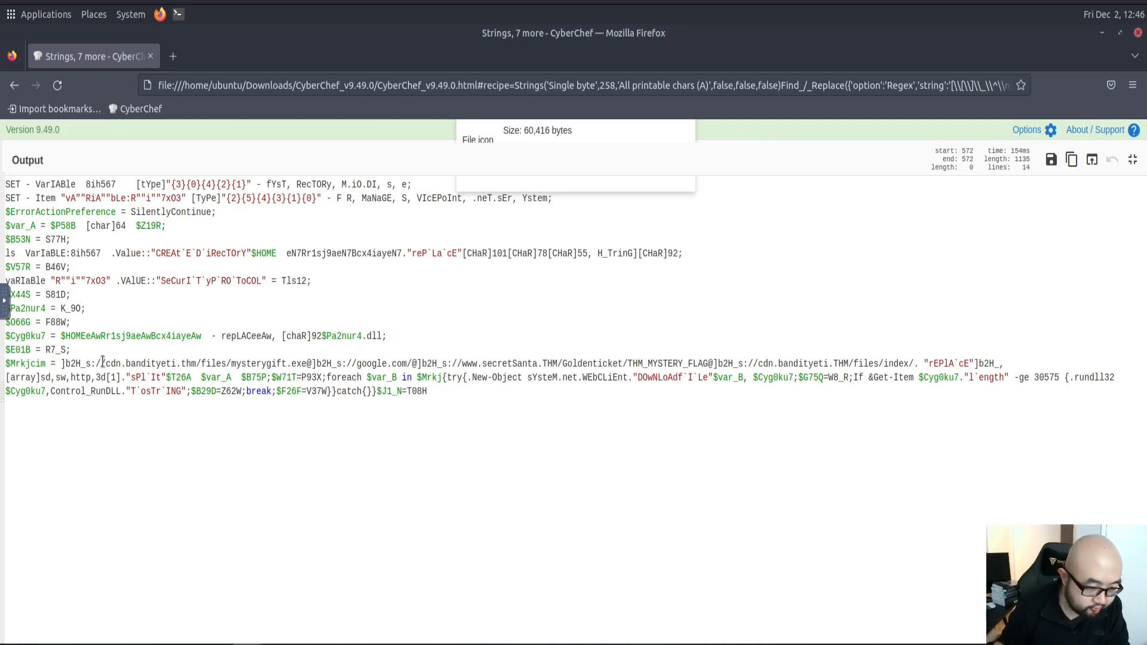
shift+click(69, 363)
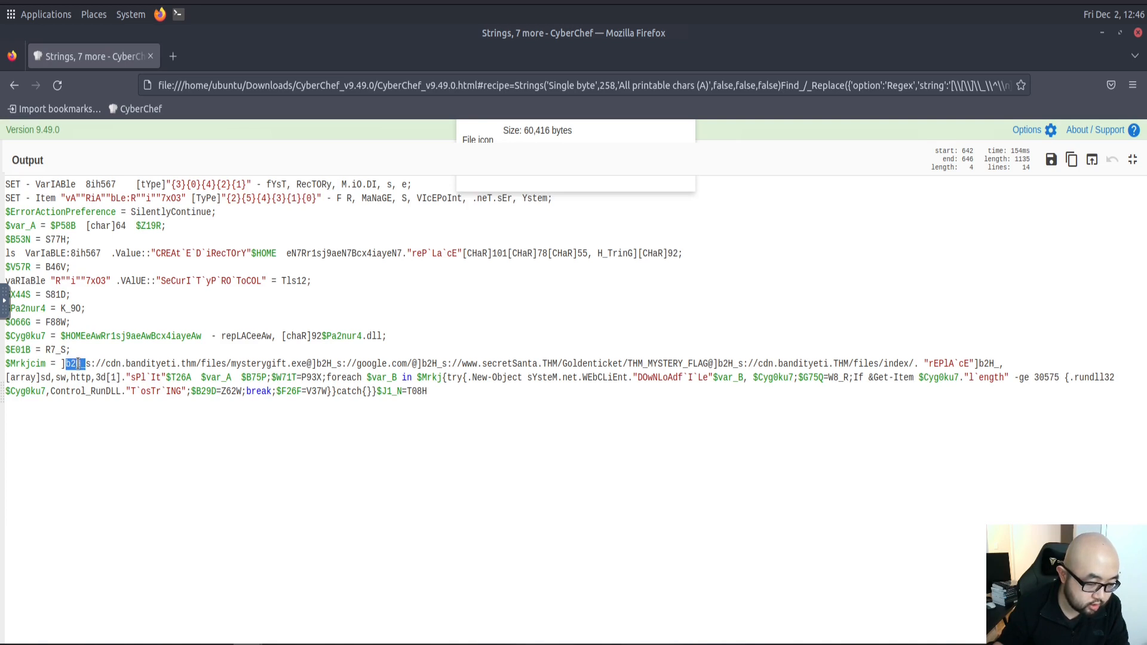
right_click(78, 368)
click(95, 374)
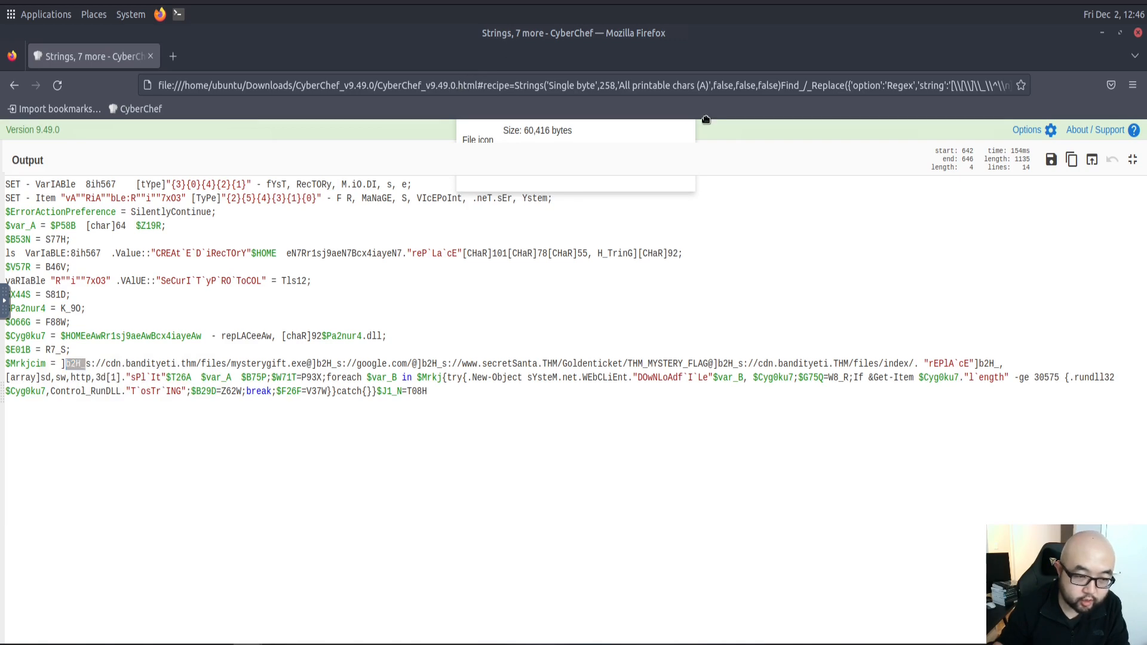
Step: Restore the output pane's normal size and add a second Find / Replace to the recipe between the first one and Generic Code Beautify
double_click(496, 26)
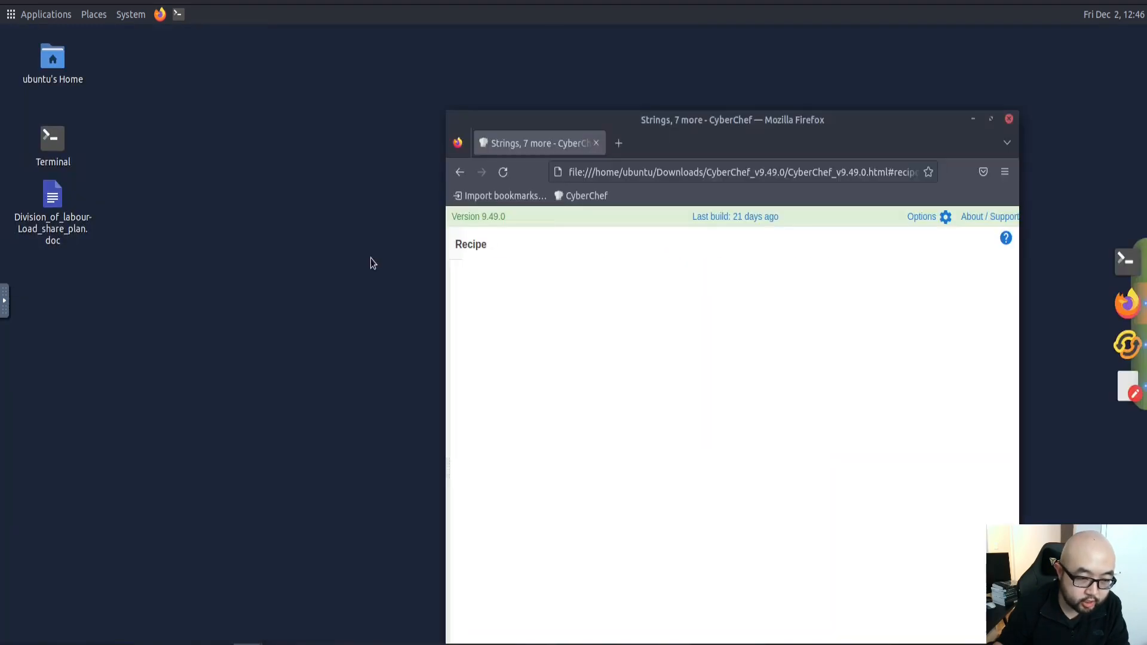
click(991, 119)
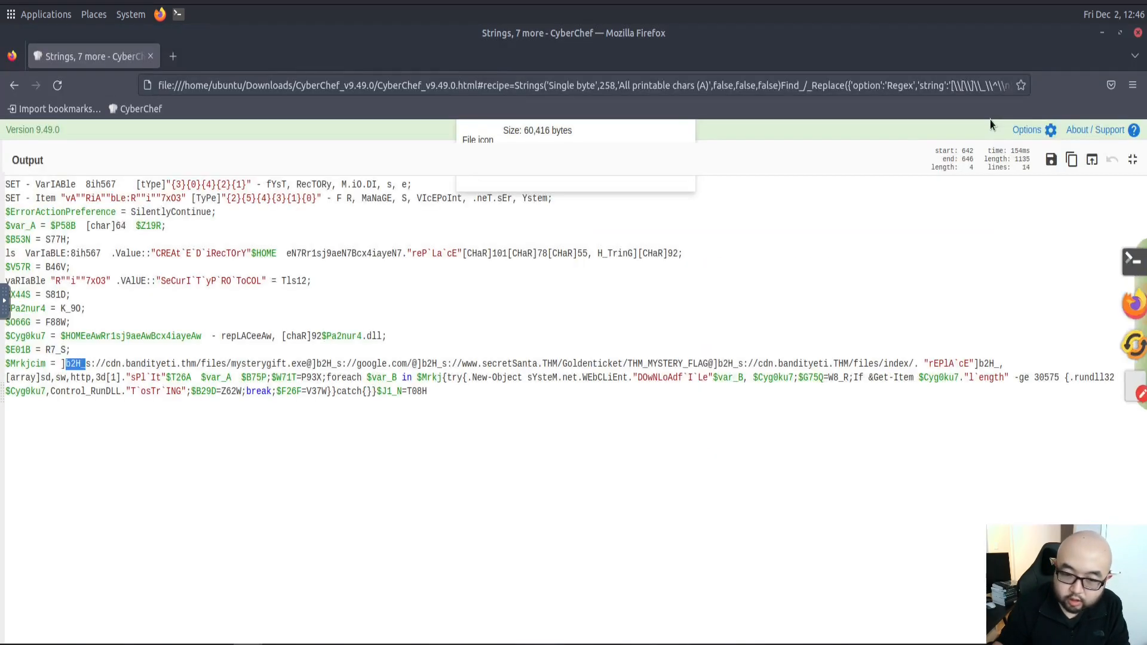
click(1133, 159)
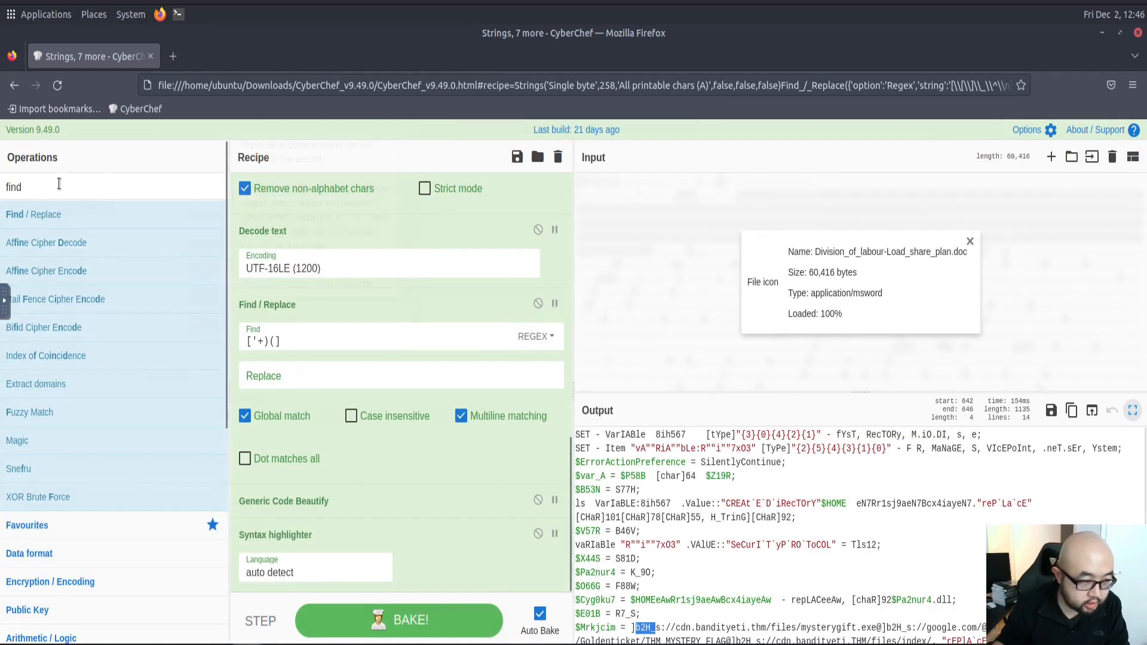
drag(33, 213, 363, 447)
scroll(362, 447, down, 5)
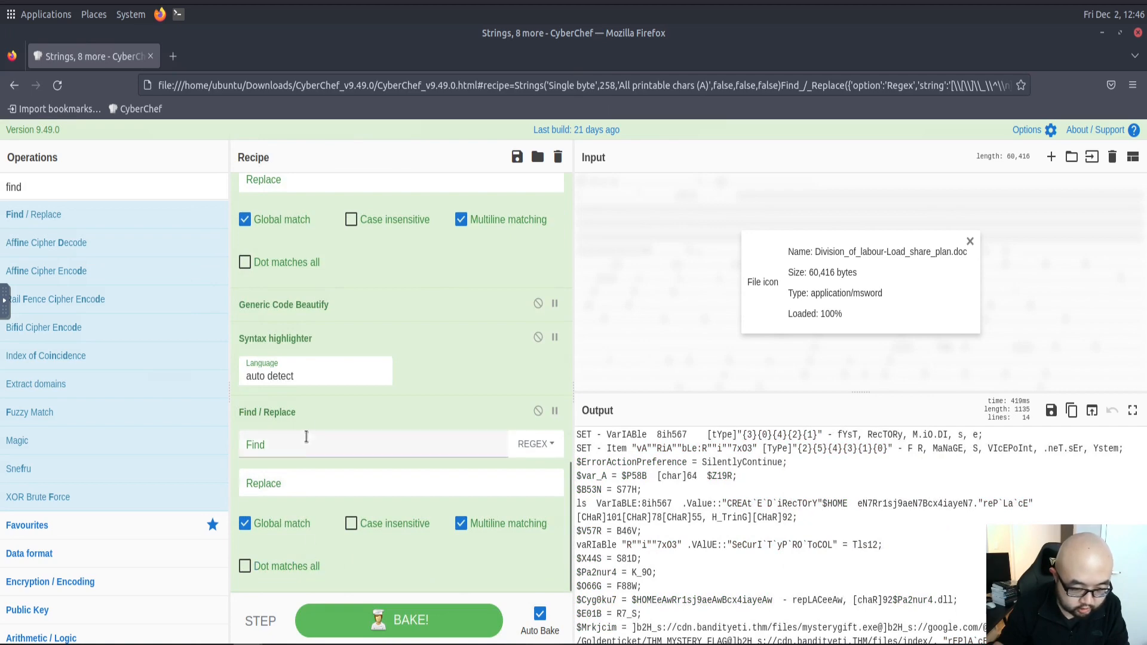
drag(305, 411, 339, 303)
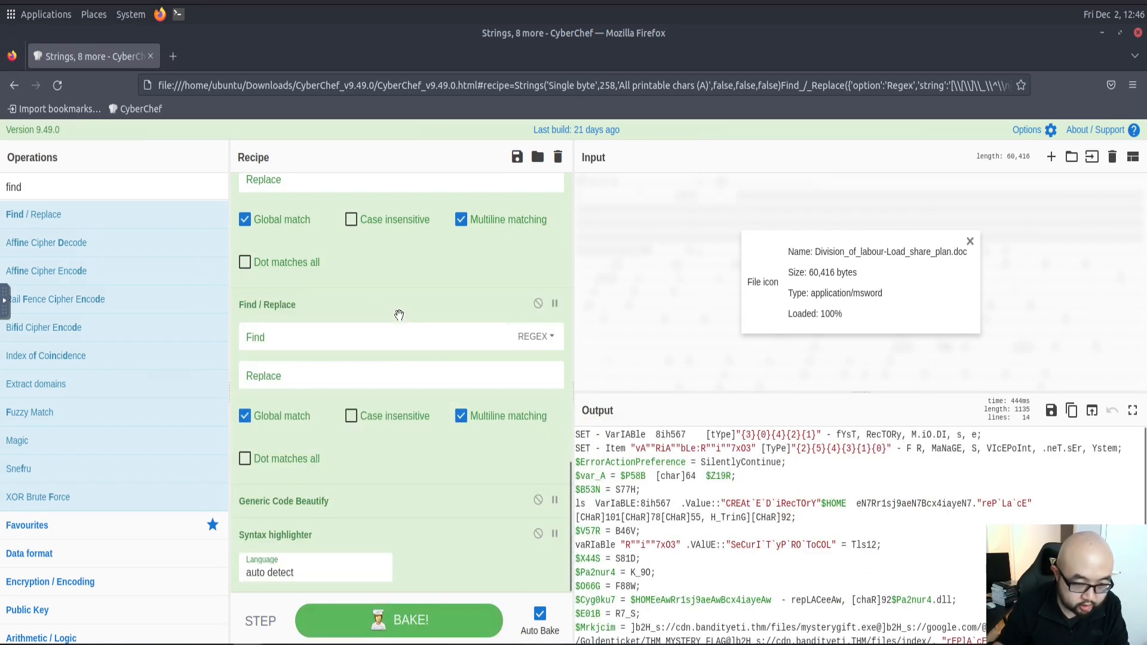
Step: Configure the second Find / Replace to find b2H_ as a simple string and replace it with http
scroll(418, 335, up, 2)
click(382, 276)
key(ctrl+v)
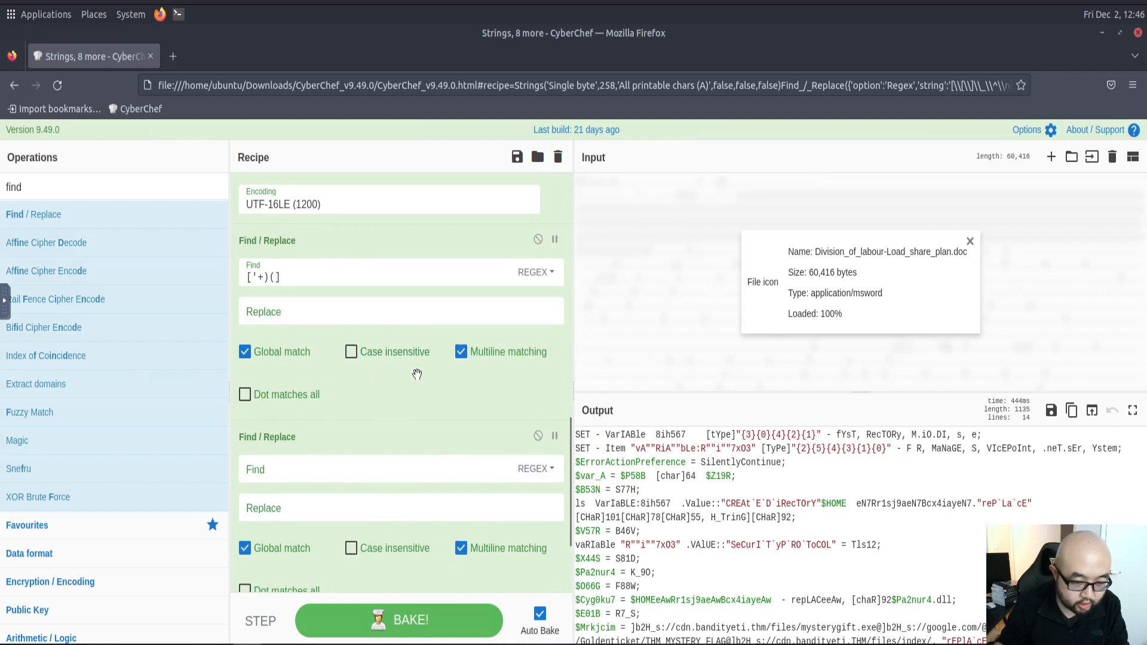
scroll(417, 374, down, 2)
click(286, 337)
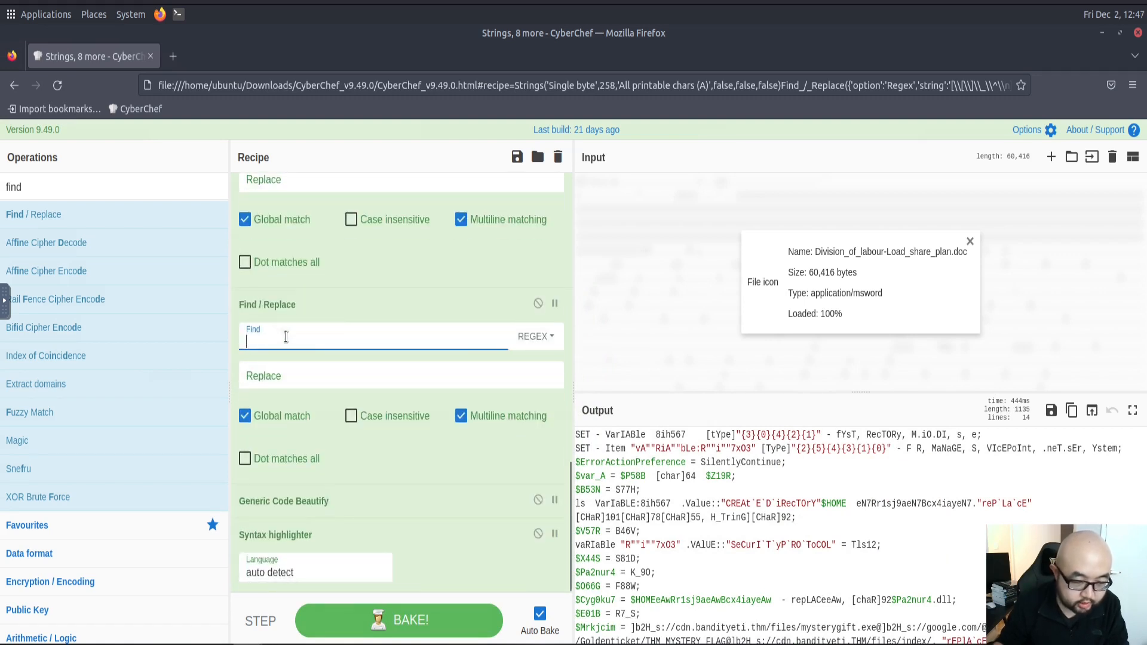
key(ctrl+v)
click(535, 337)
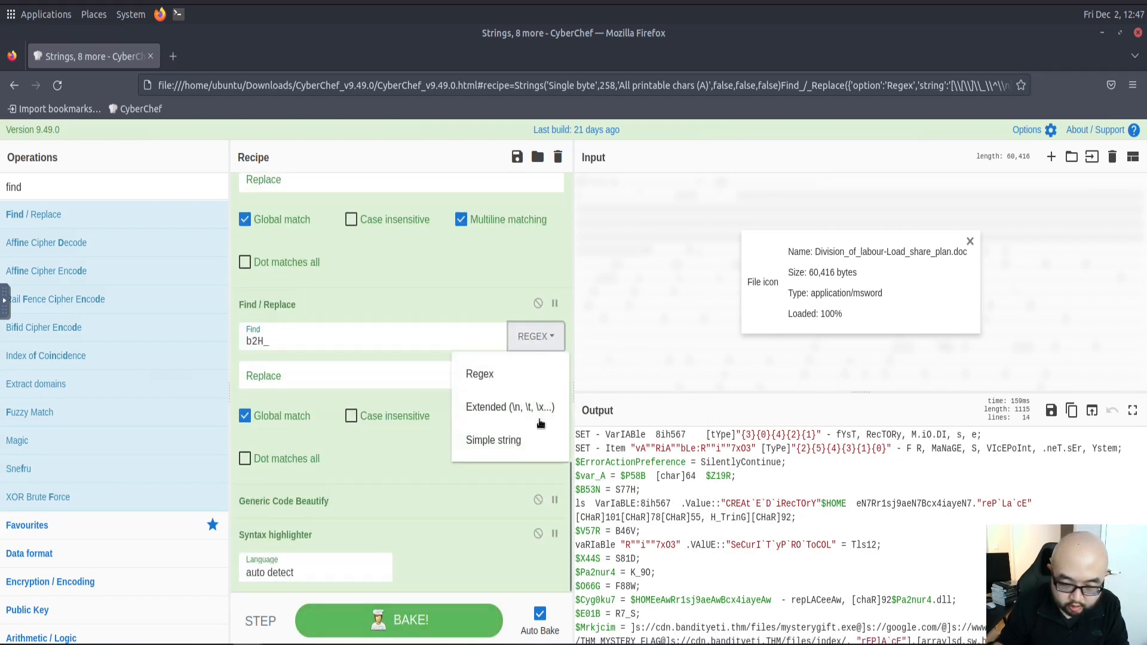
click(505, 441)
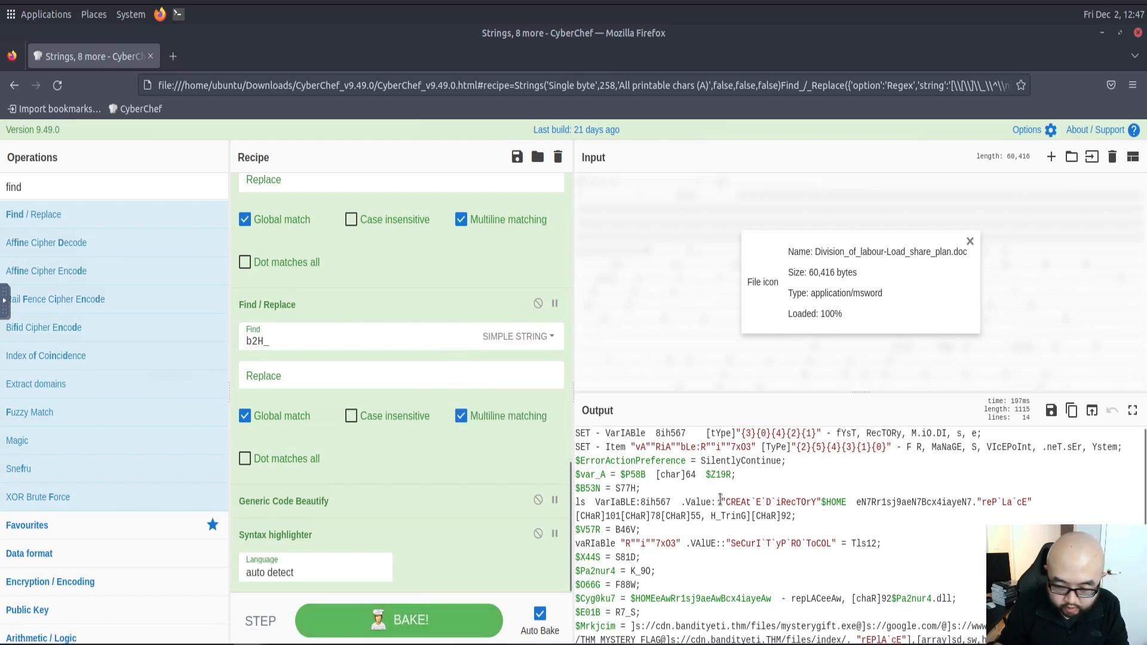
scroll(721, 501, down, 1)
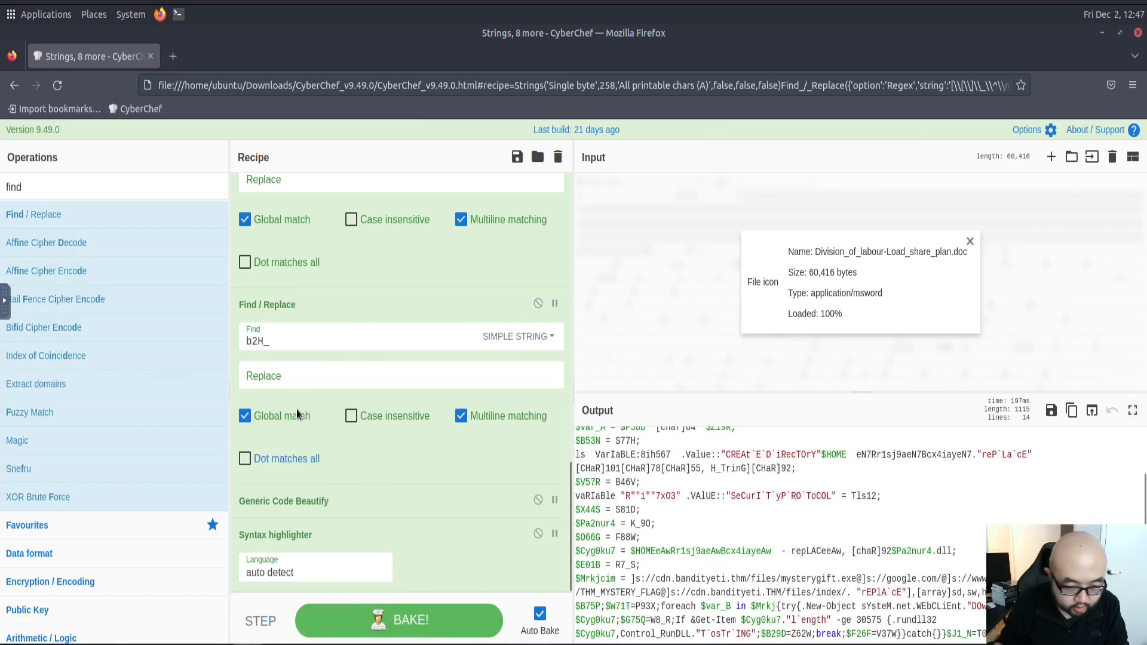
click(300, 373)
text(http)
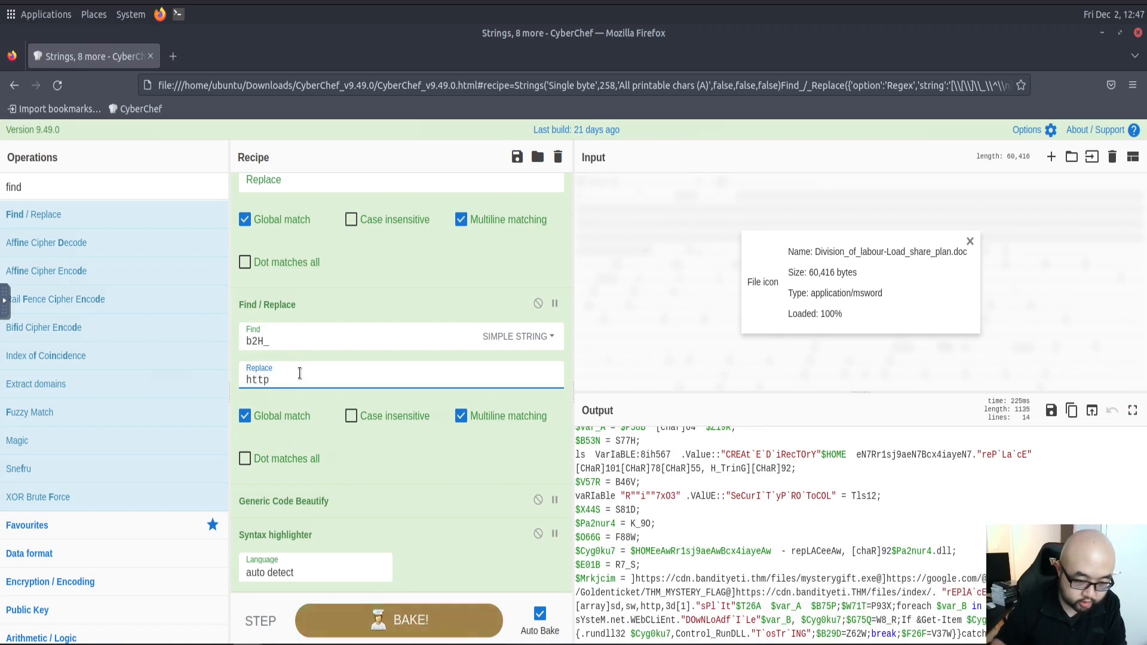
click(1133, 410)
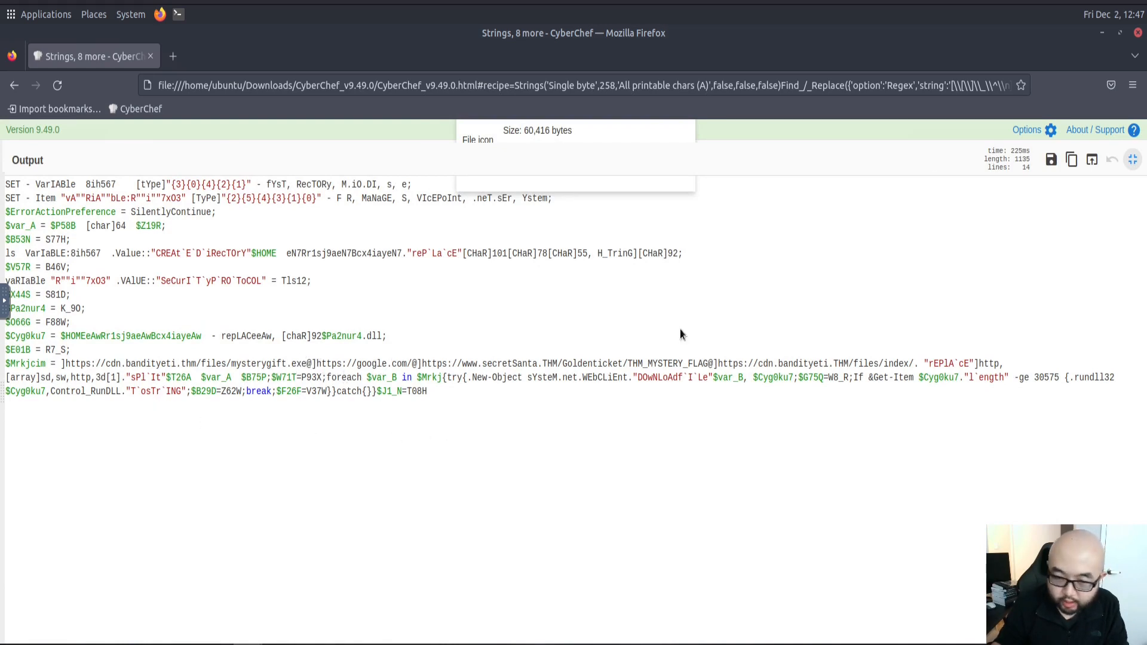
click(314, 365)
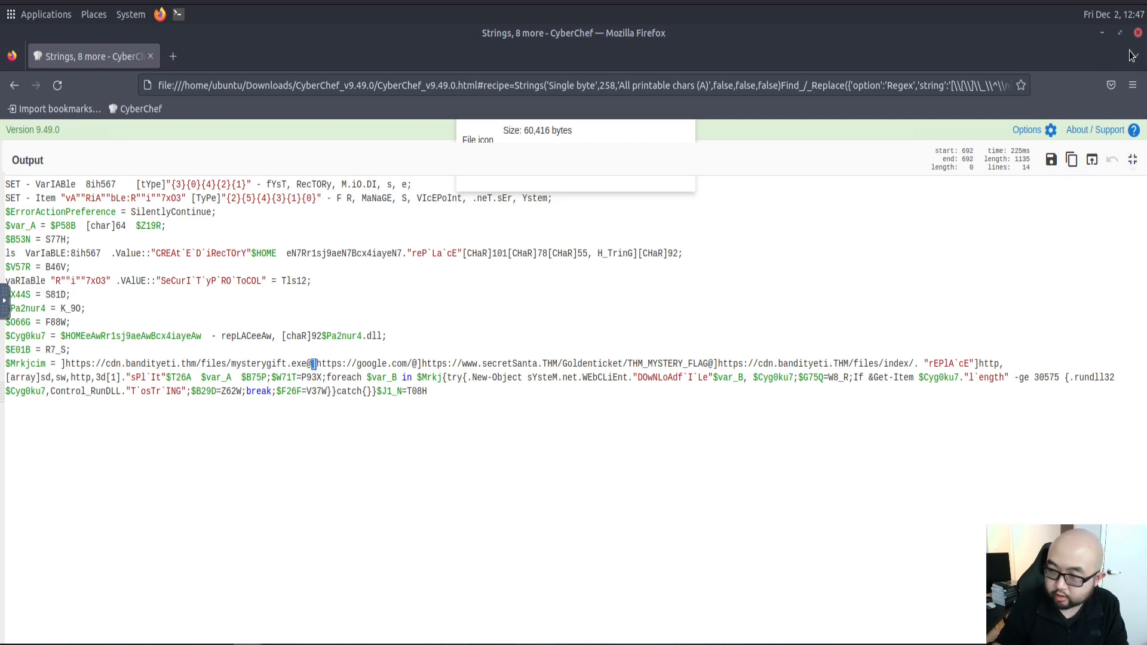
click(1133, 160)
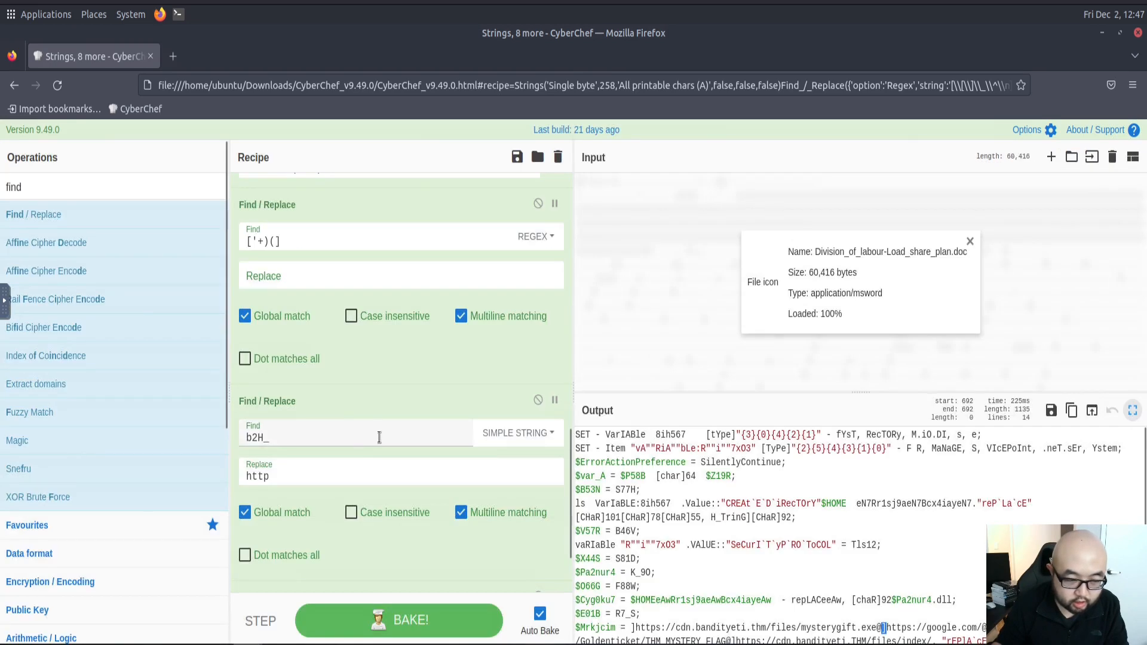
Step: Extend the first Find / Replace regex to ['+)(\]] so that closing square brackets are also removed, and check the output
click(282, 250)
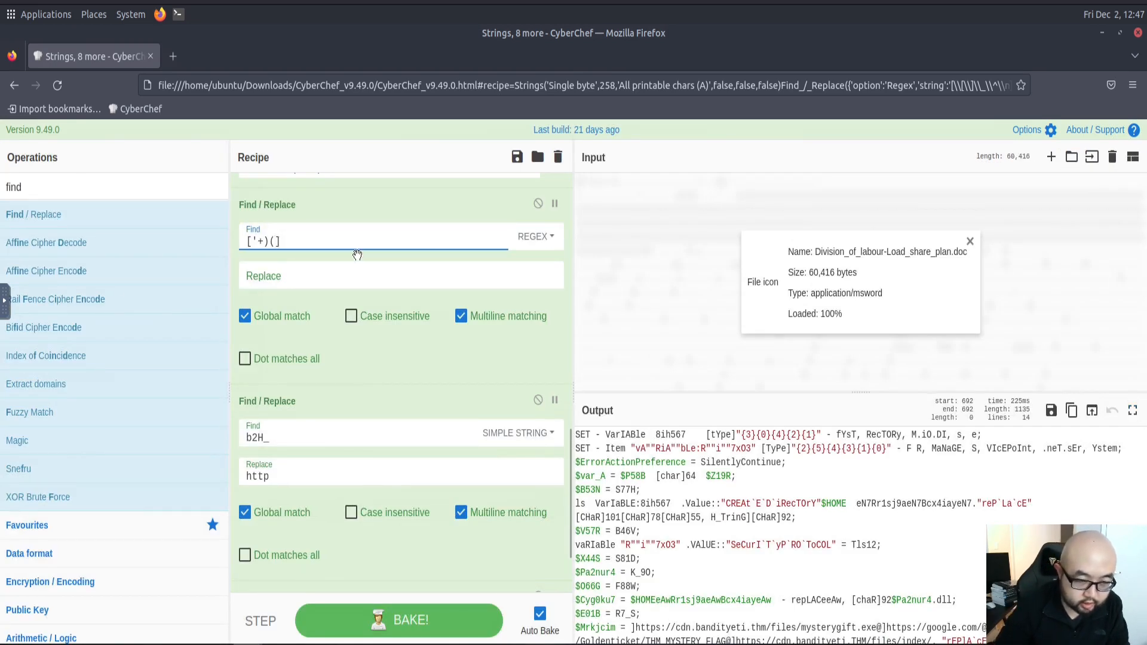
text(\)
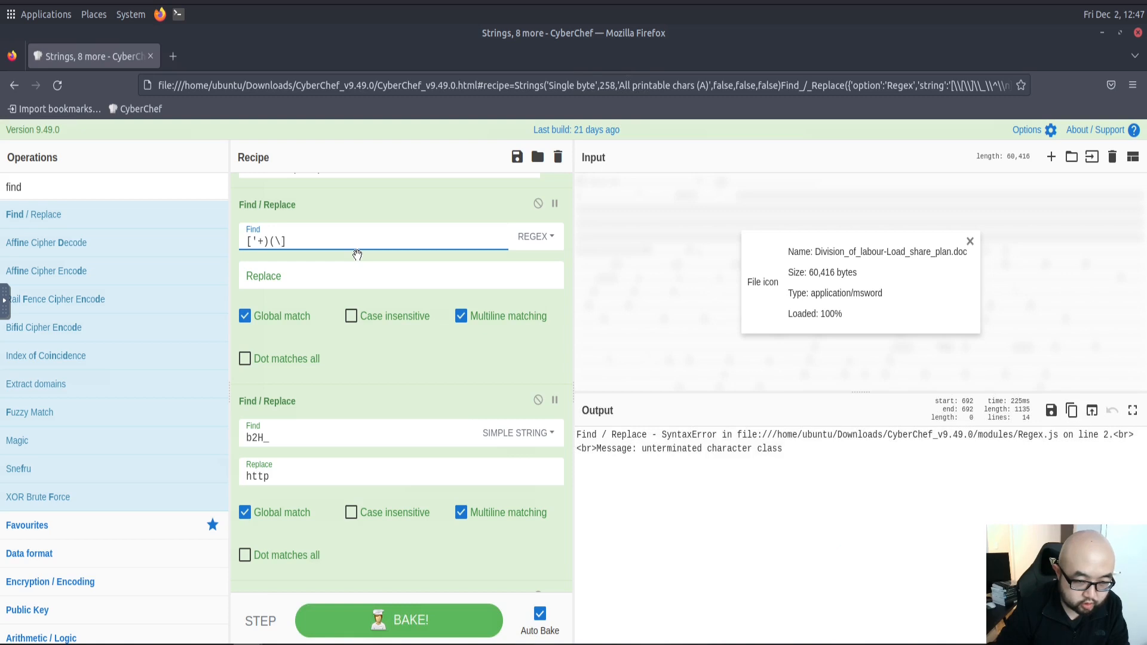
text(])
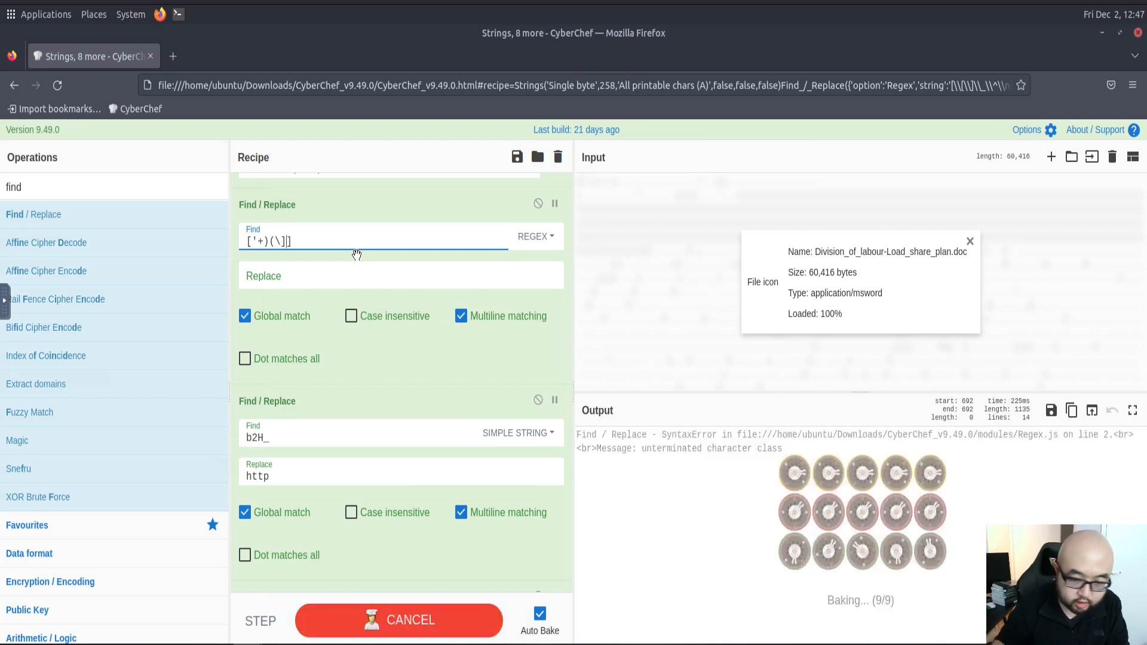
scroll(758, 482, down, 2)
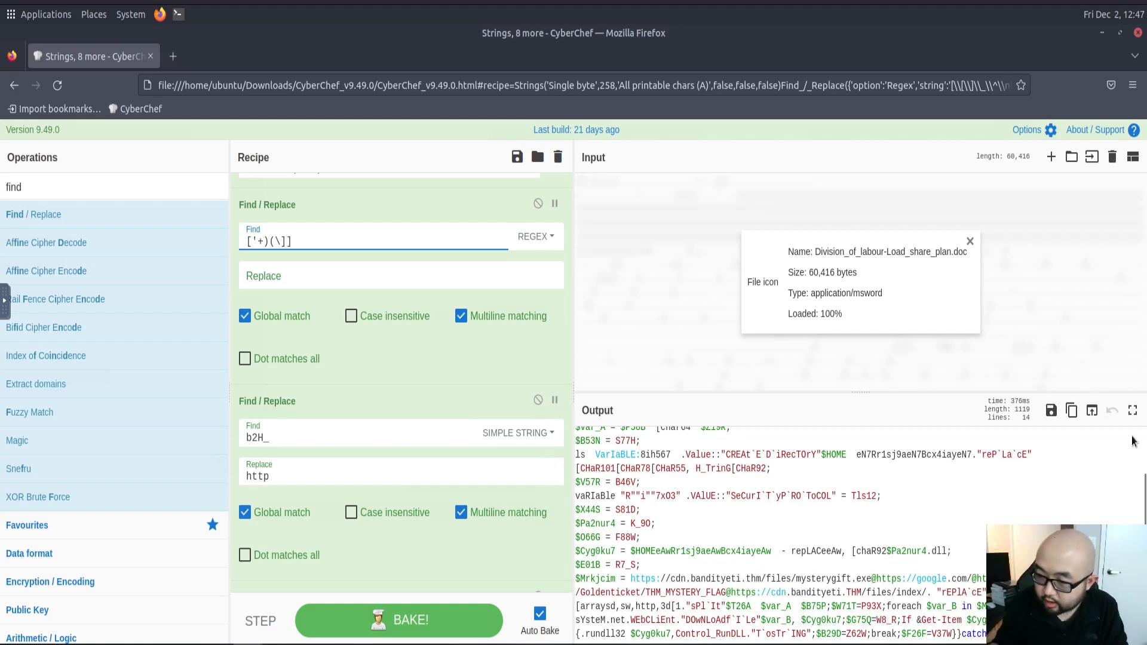
Step: Check the cleaned script in the maximised output pane, restore the pane, and add Extract URLs to the end of the recipe
click(1133, 410)
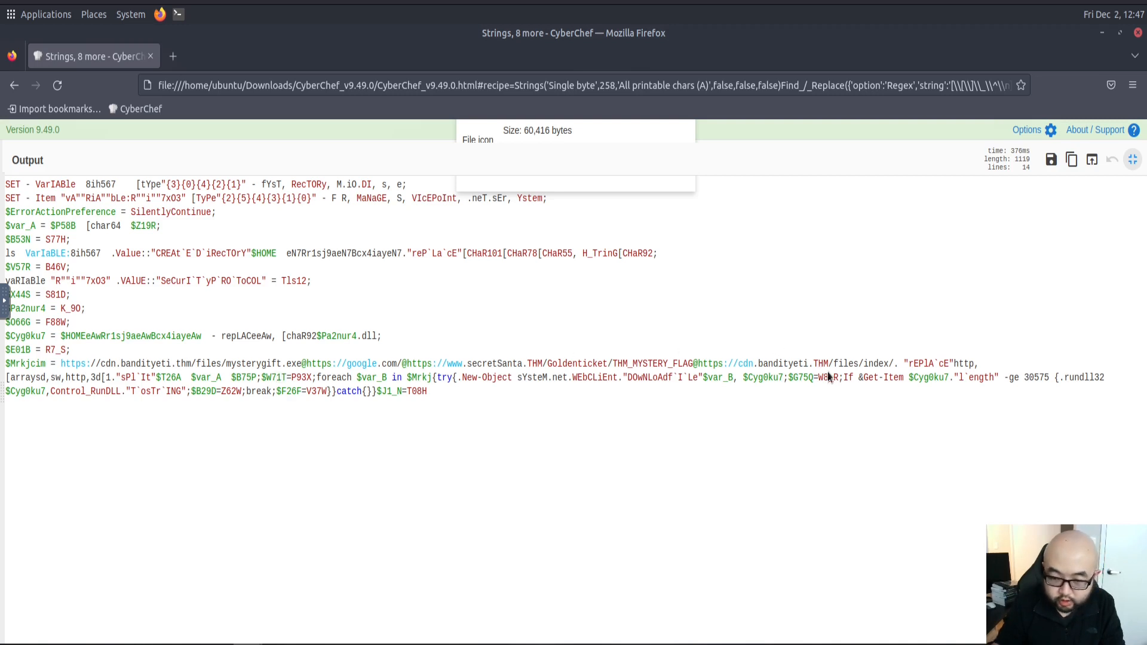
click(1133, 159)
scroll(424, 433, down, 2)
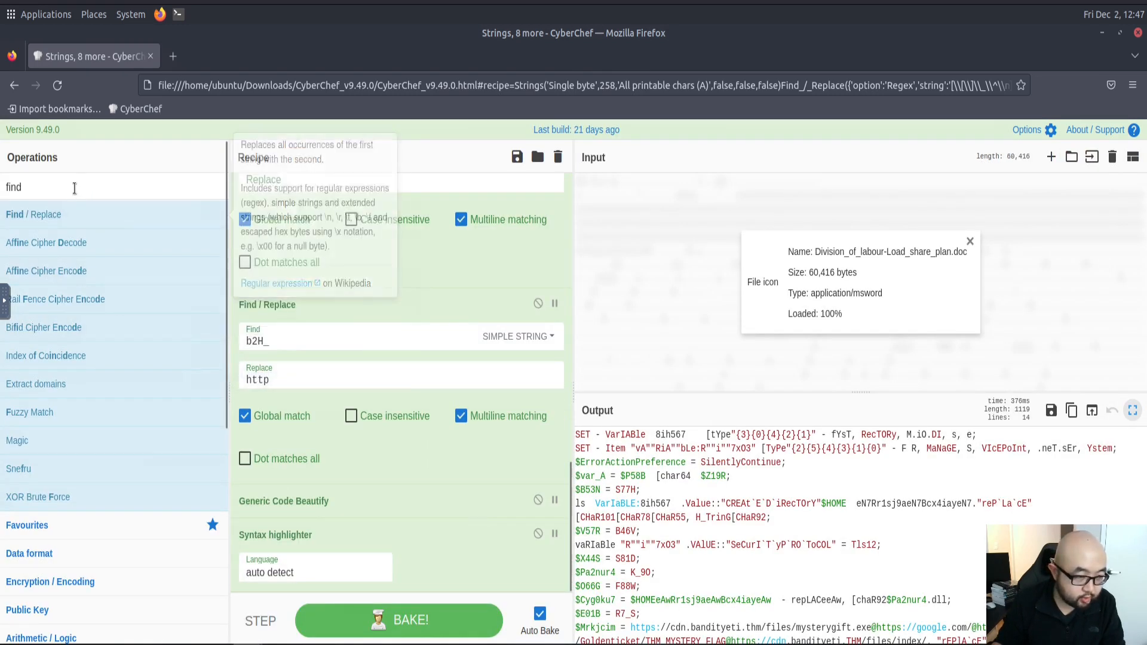
double_click(25, 182)
text(url)
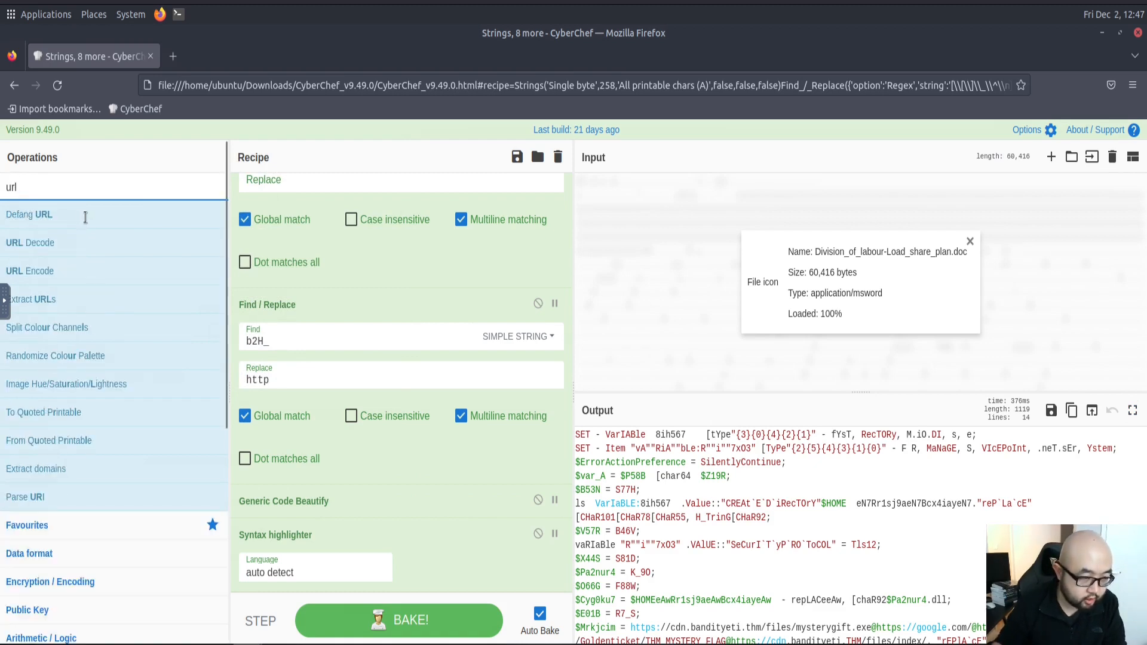
click(101, 299)
double_click(101, 299)
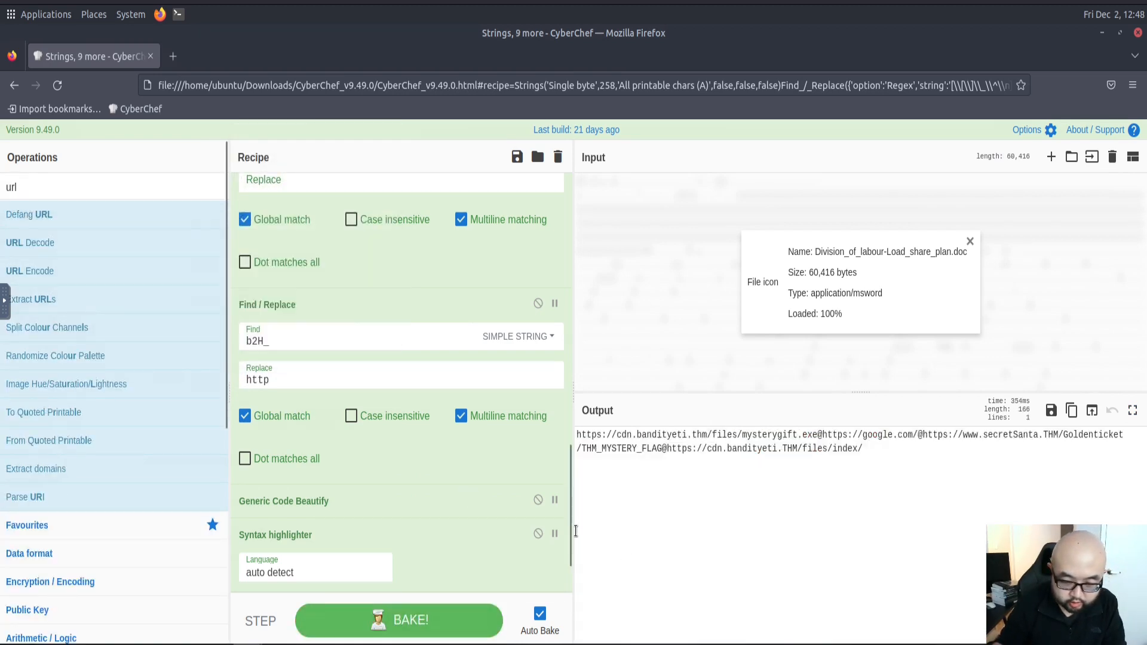
Step: Disable the Generic Code Beautify and Syntax highlighter operations in the recipe
scroll(423, 498, down, 2)
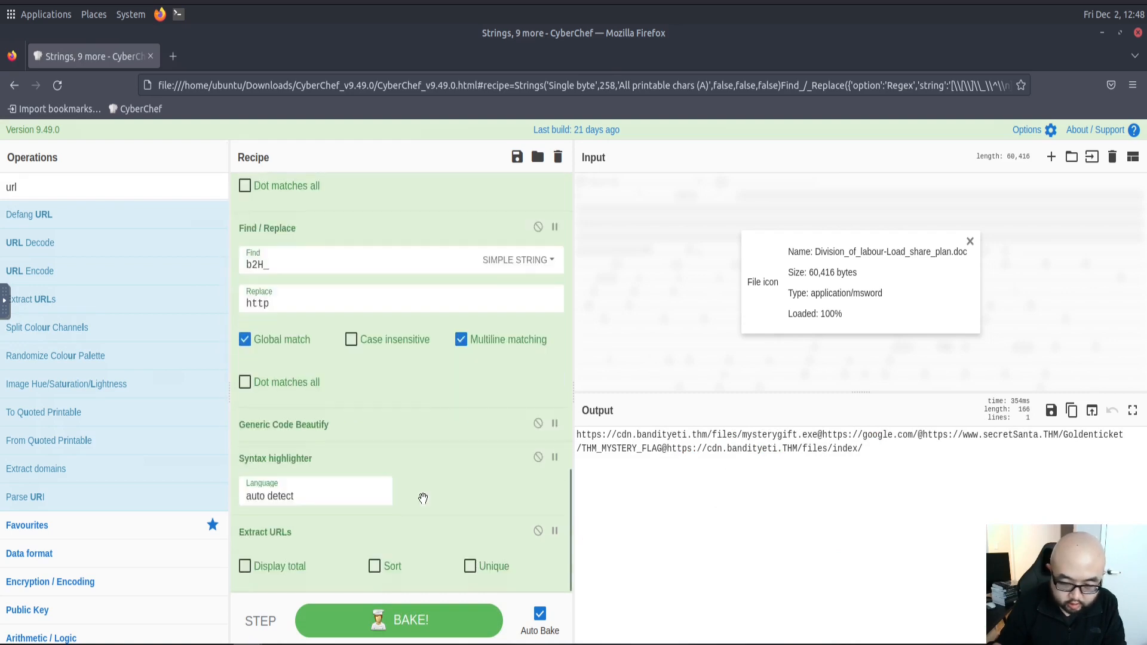
click(538, 426)
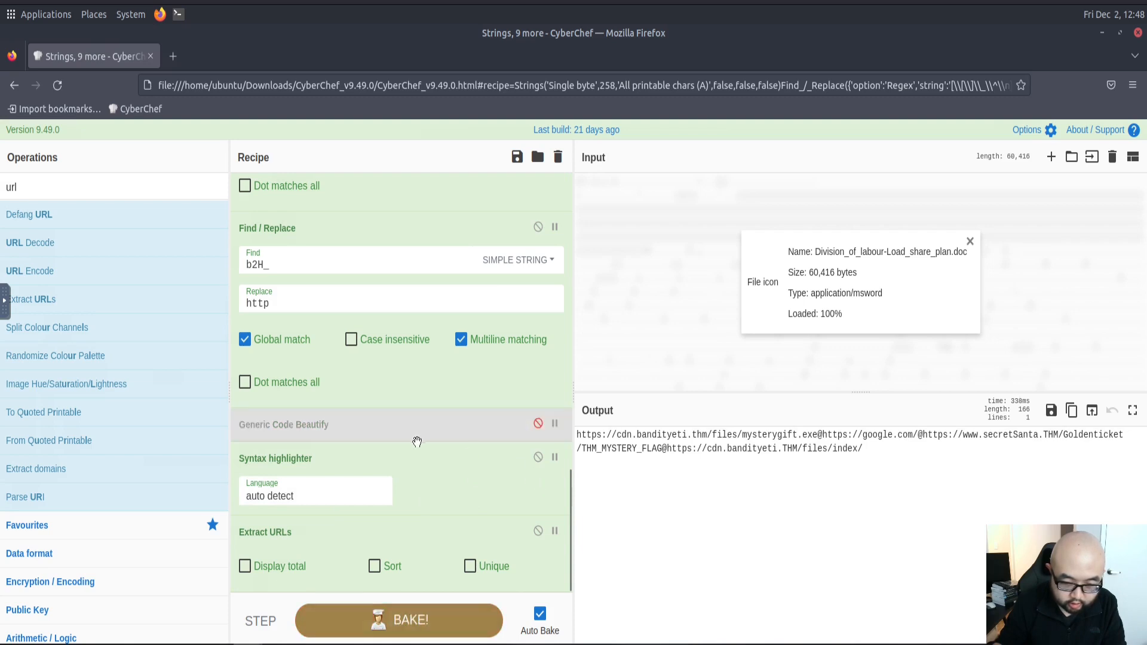
click(539, 458)
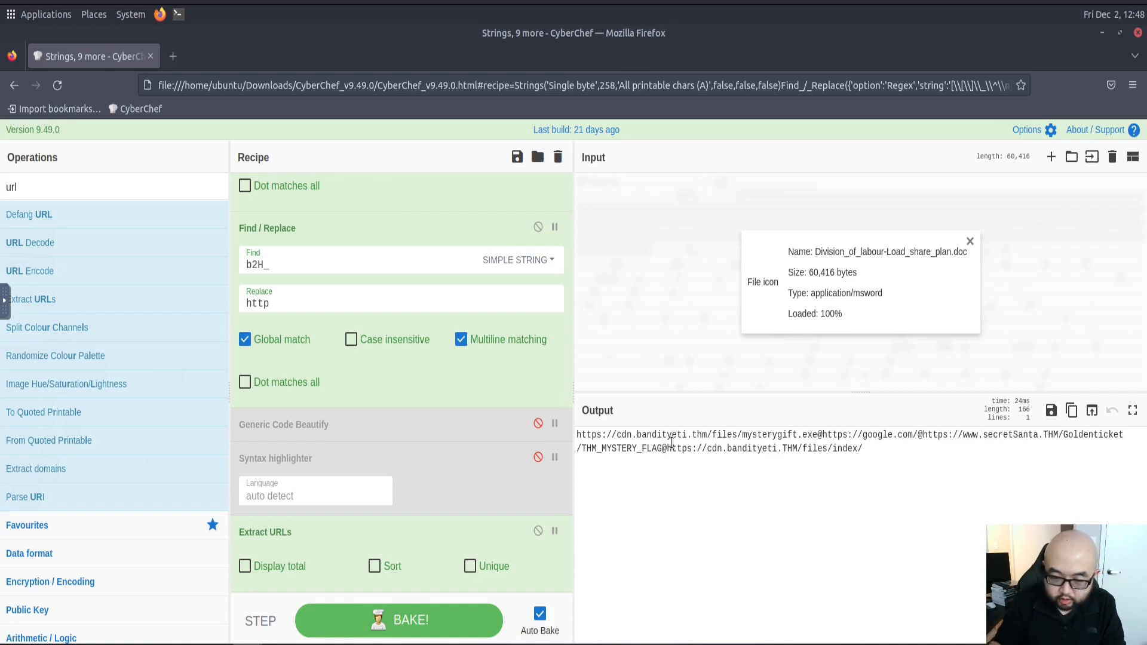
Step: Add a Split operation after Extract URLs with @ as the split delimiter, keeping \n as the join delimiter
click(821, 434)
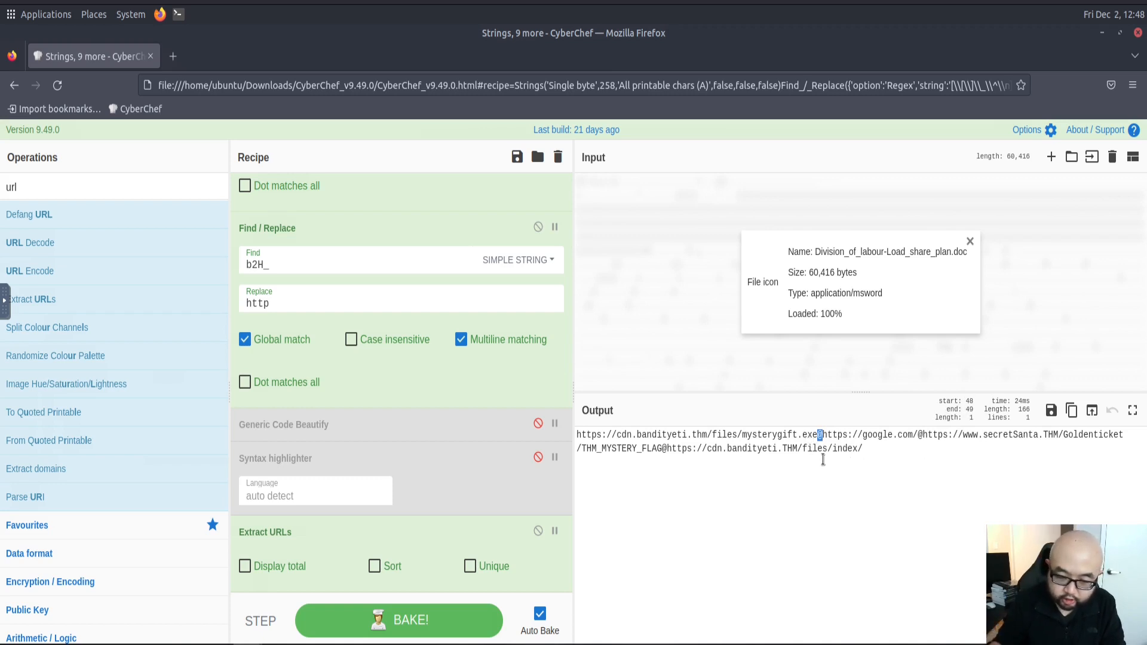
drag(43, 189, 2, 187)
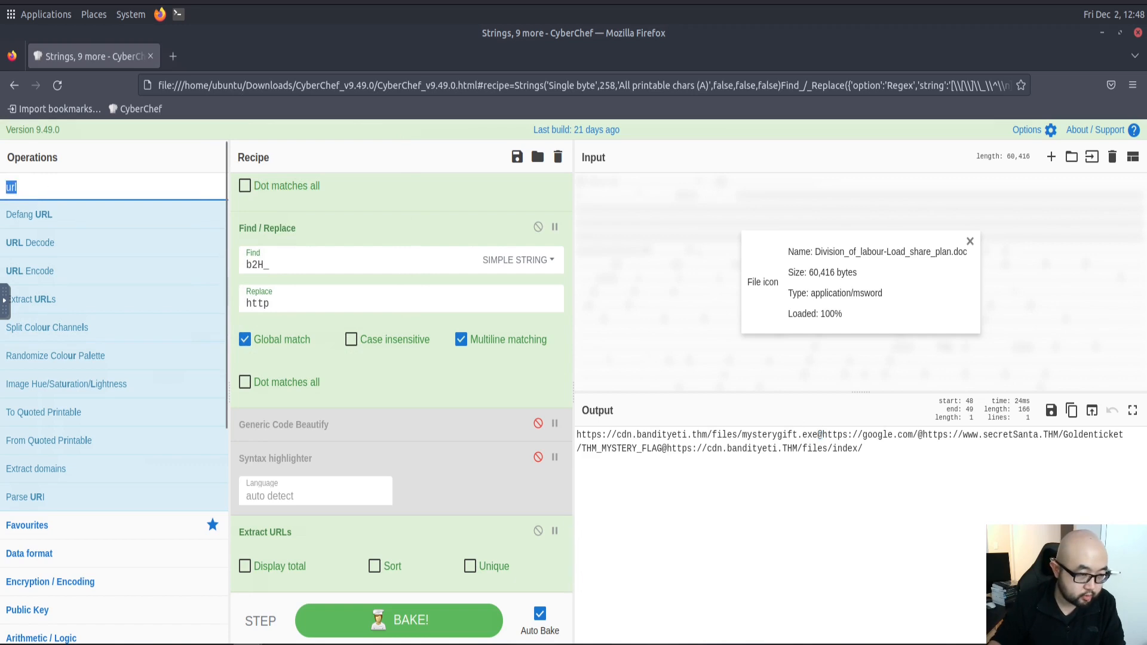
text(spli)
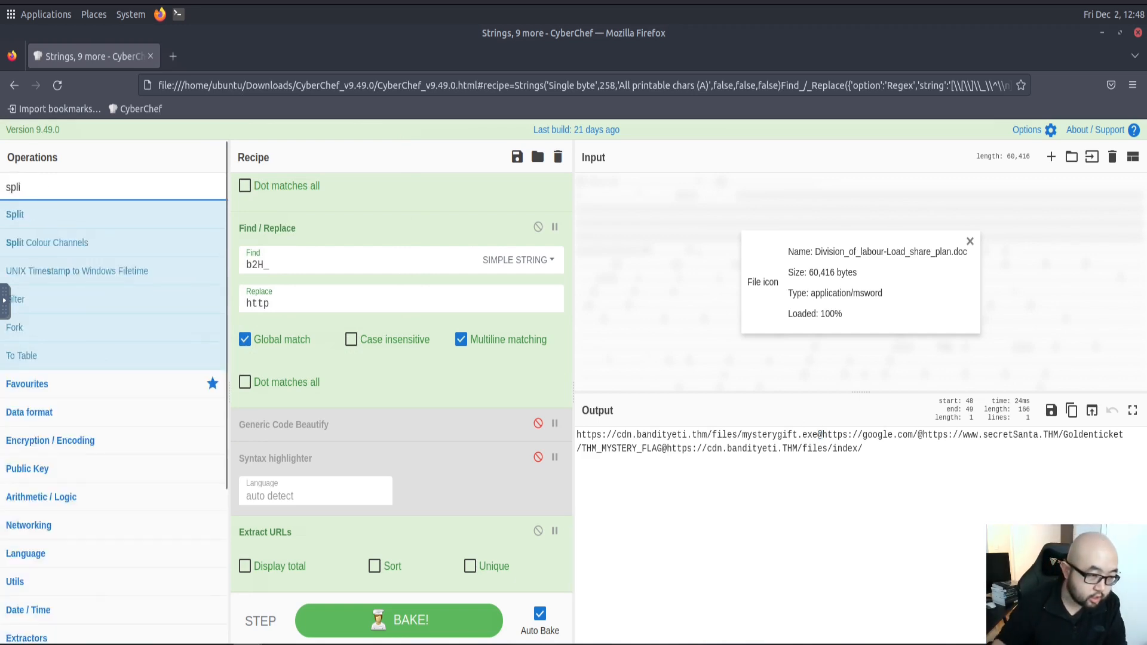
double_click(180, 214)
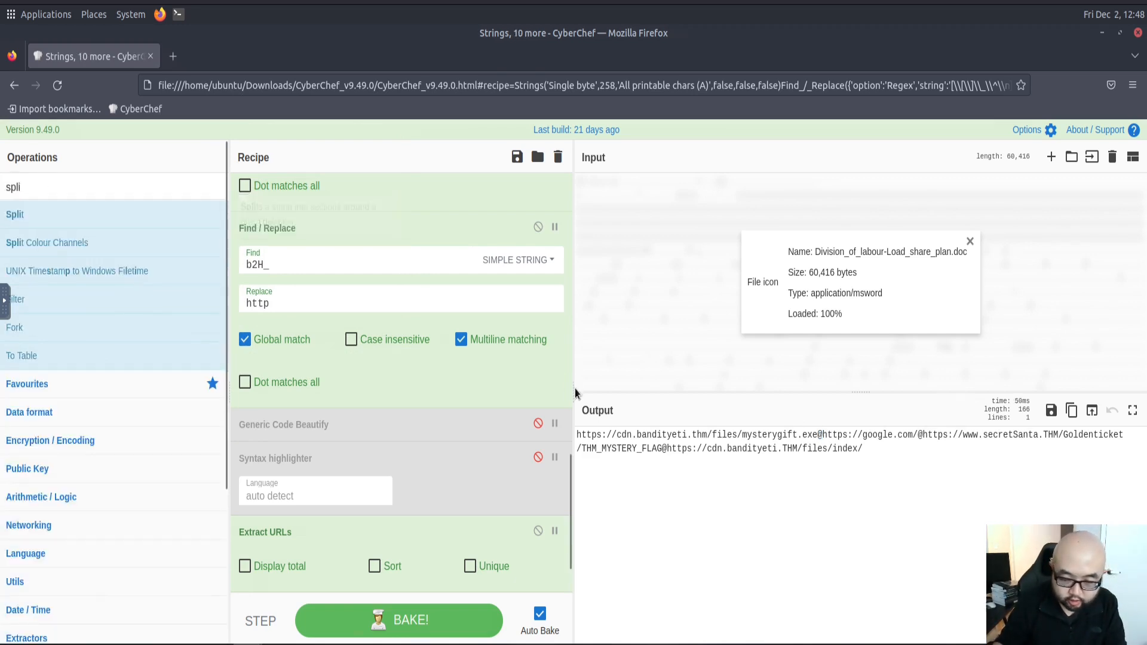
scroll(516, 421, down, 1)
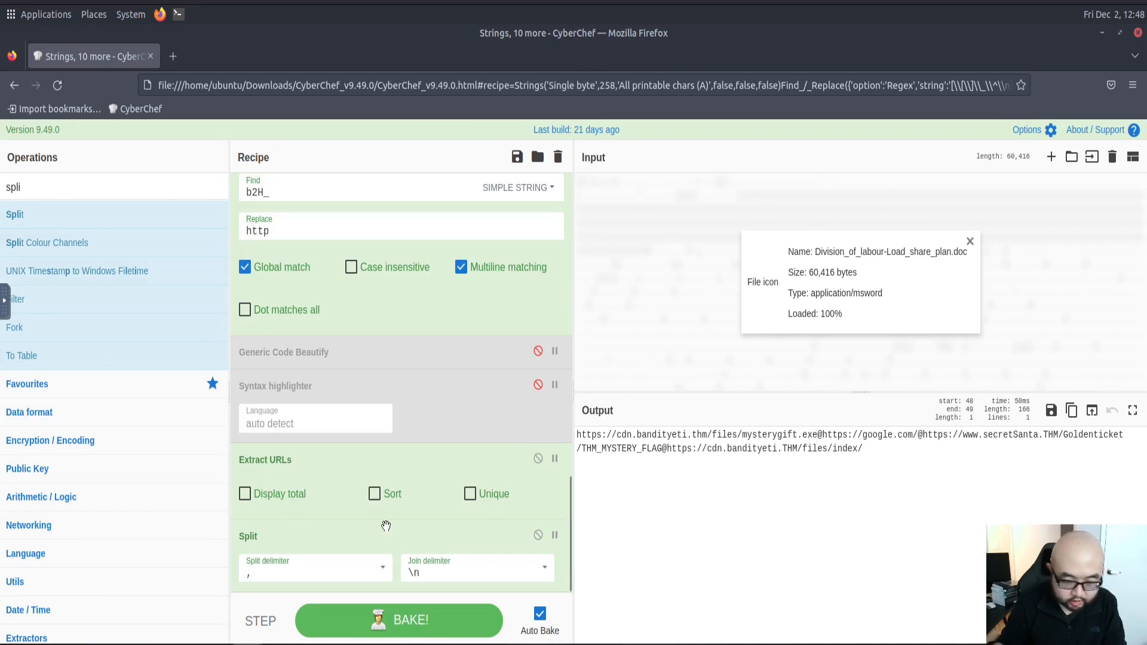
drag(271, 569, 229, 573)
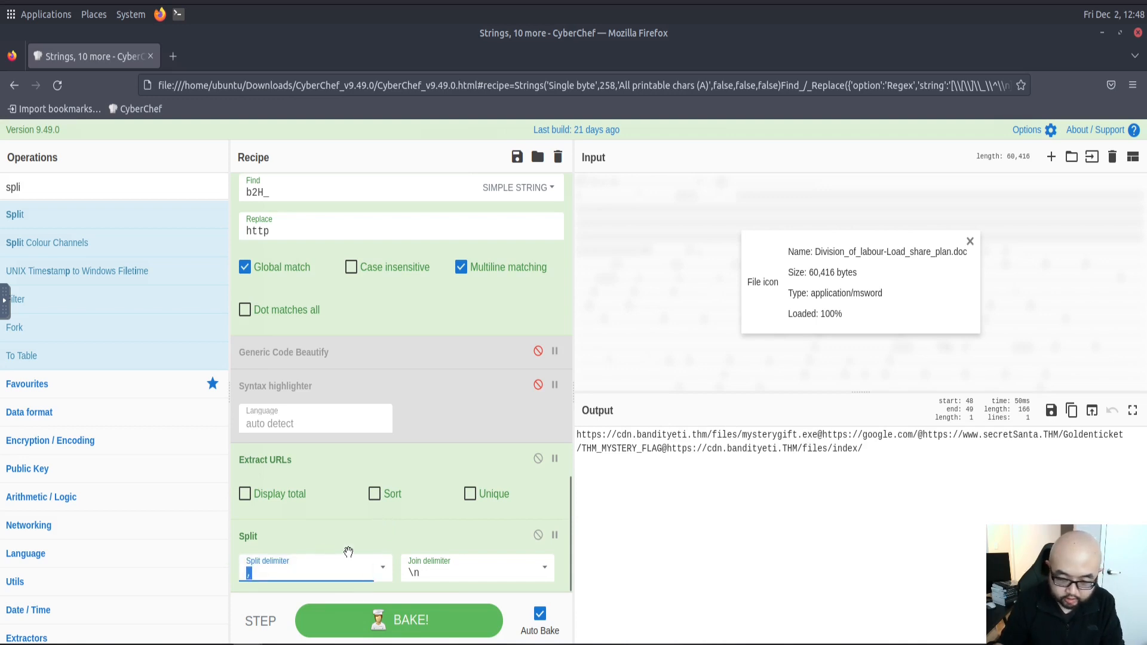
text(@)
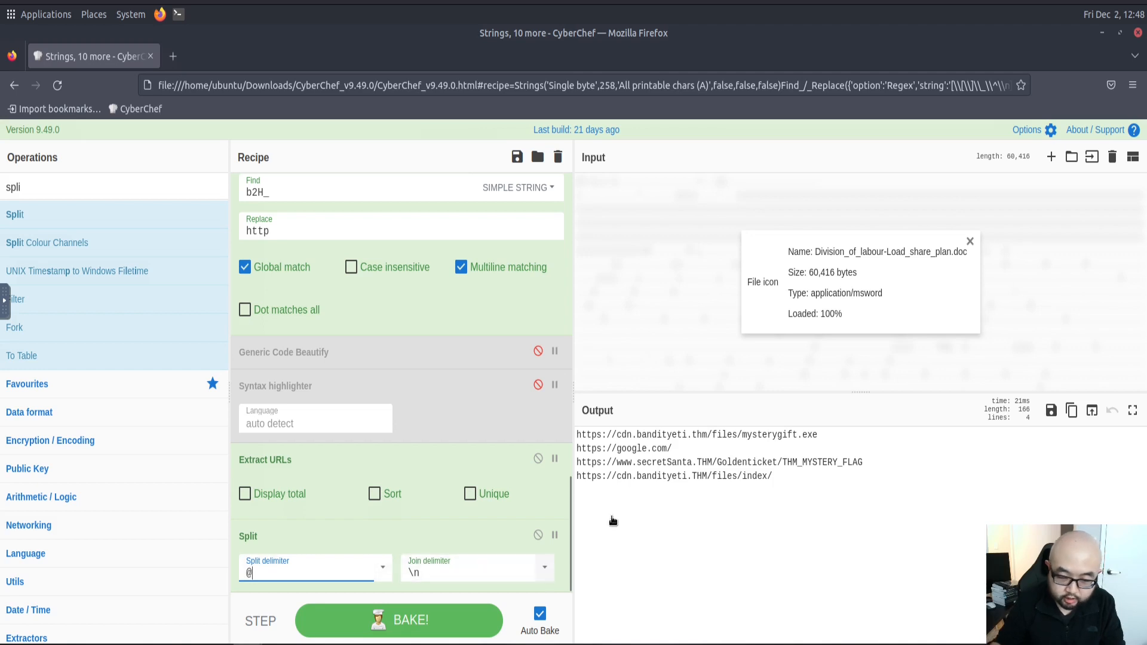
click(916, 484)
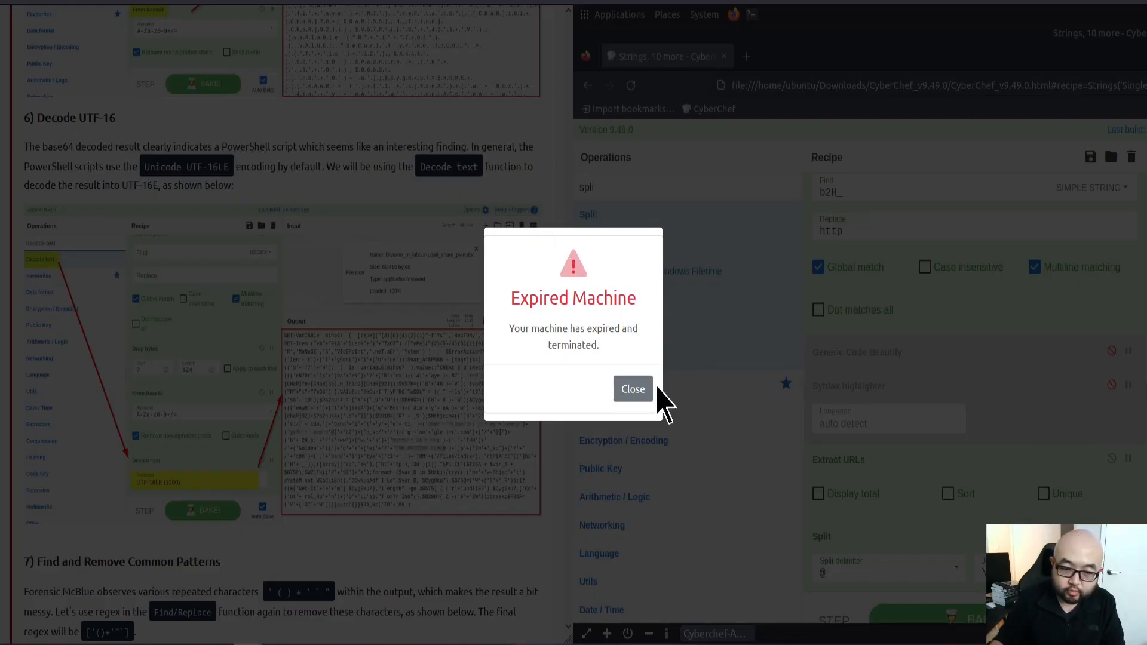
Step: Return to the TryHackMe task page, dismiss the machine expiry notices and go to the questions below the Defang URL section
click(634, 391)
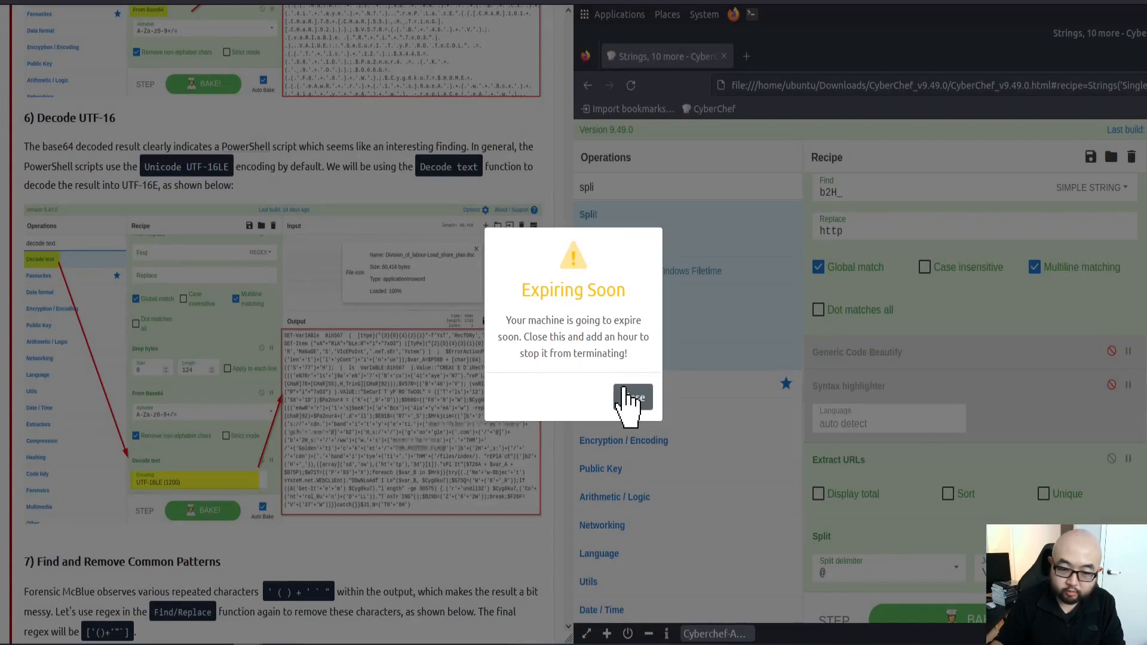
click(633, 391)
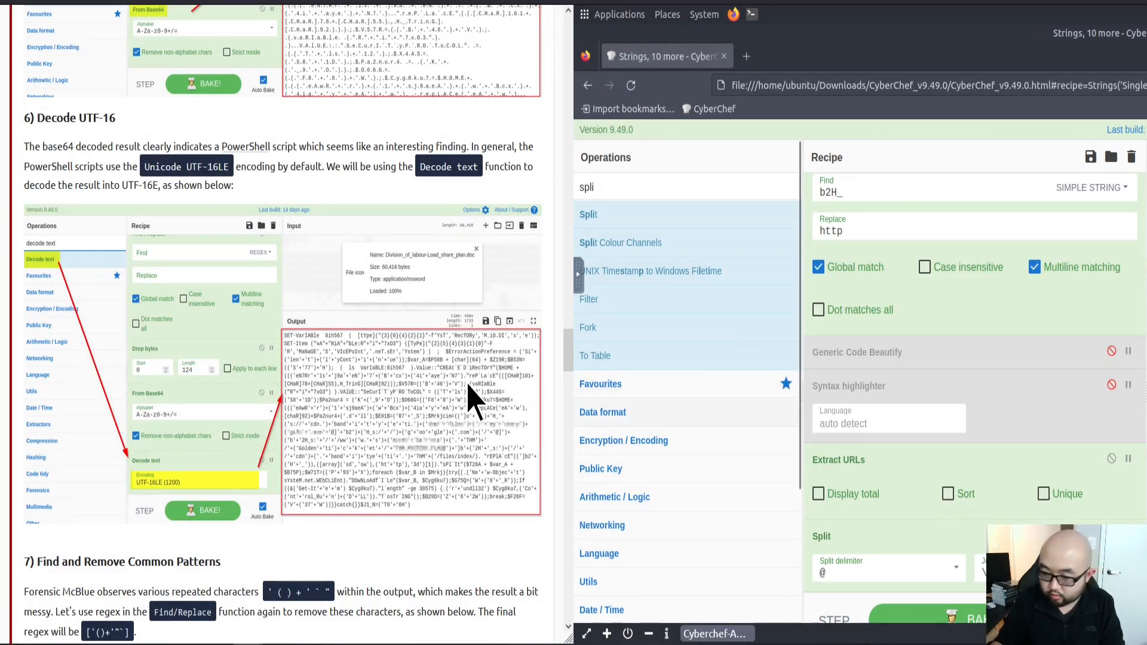
scroll(472, 400, down, 5)
scroll(472, 401, down, 18)
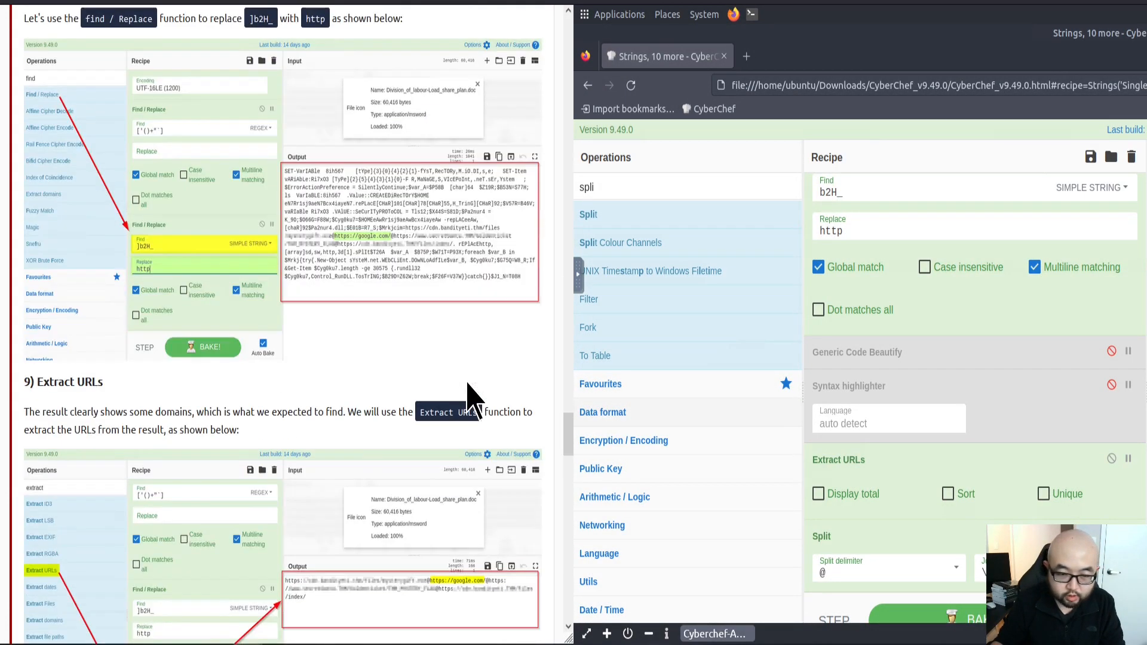
scroll(472, 400, down, 17)
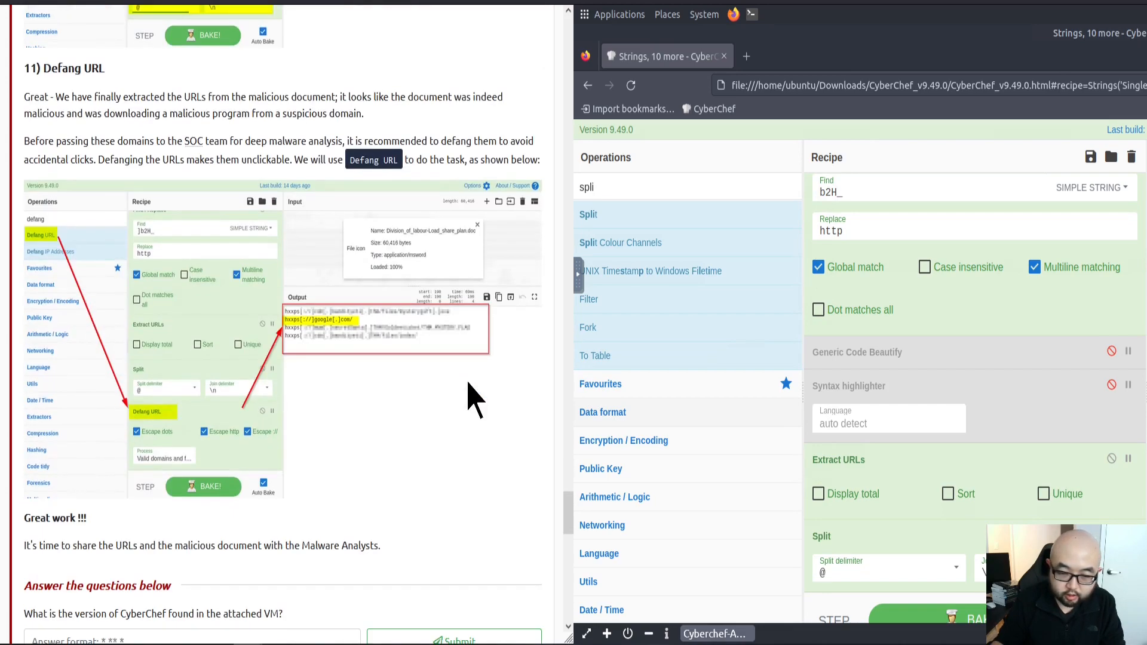
scroll(472, 400, down, 4)
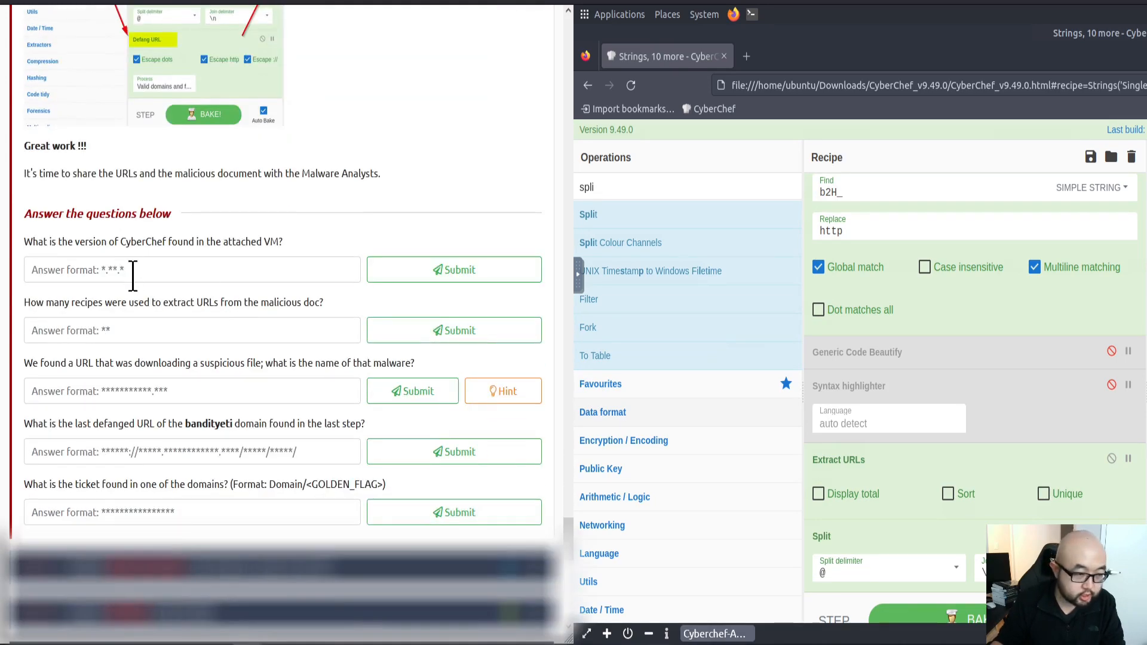
Step: Look up the CyberChef version in the virtual machine and submit 9.49.0 as the answer to the version question
click(135, 274)
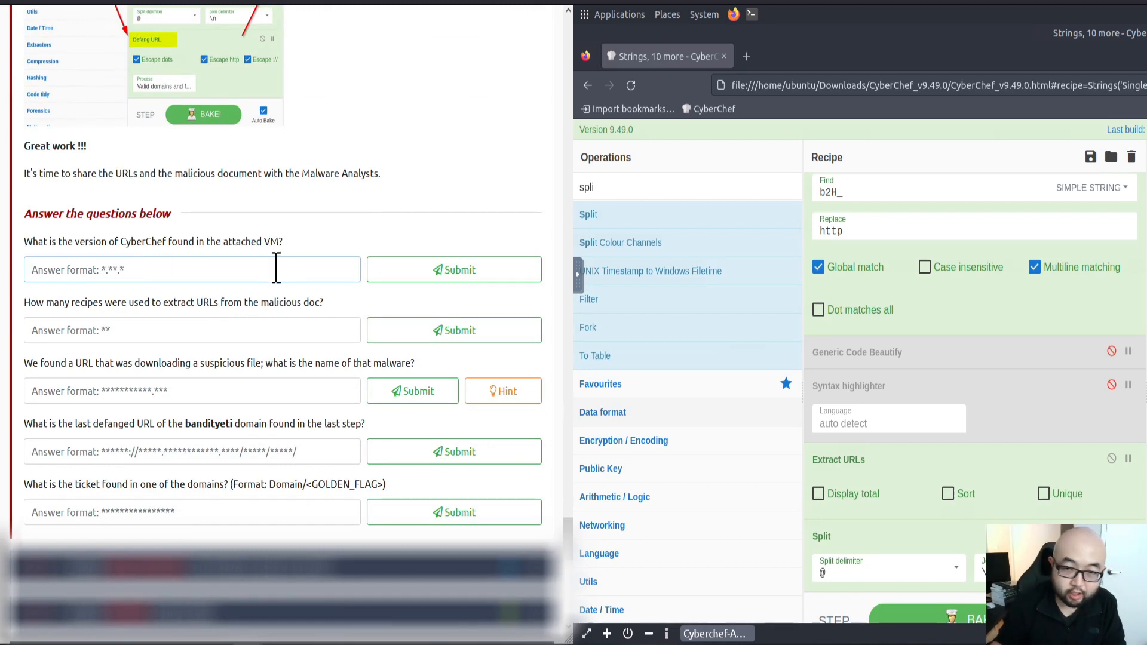
mouse_move(788, 351)
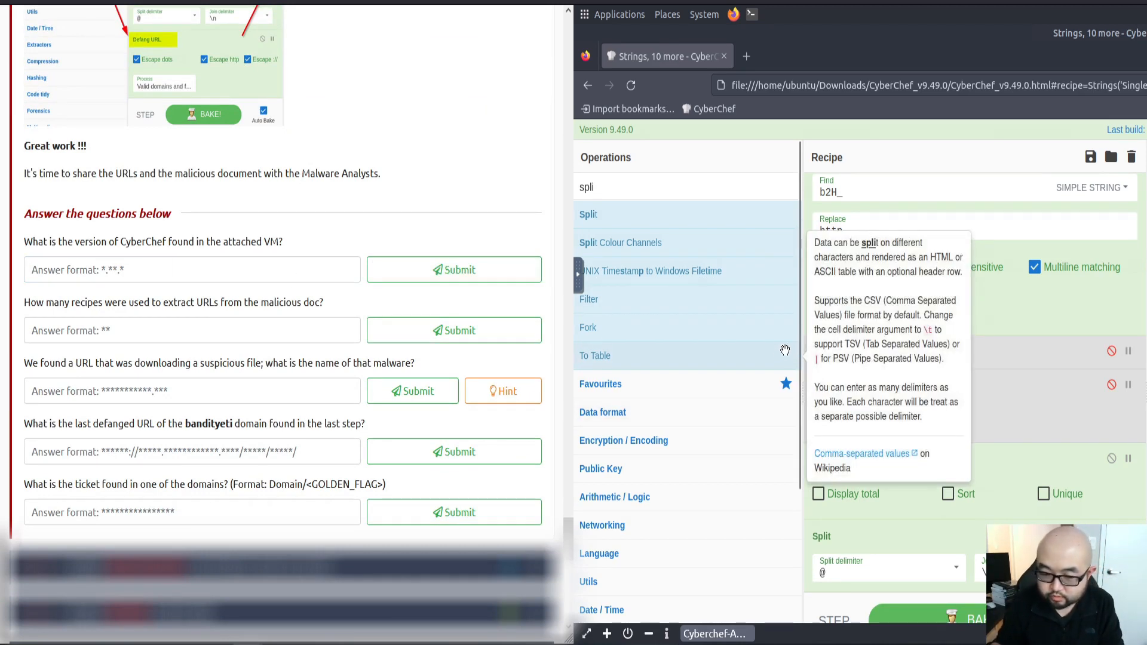
scroll(896, 269, up, 4)
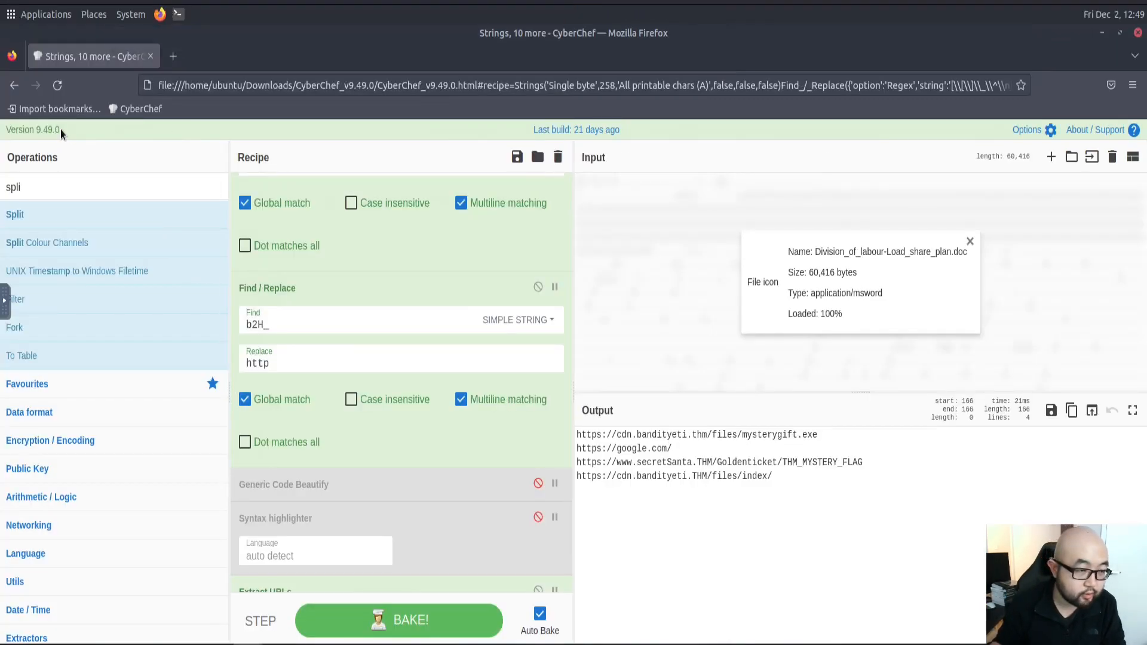
drag(63, 130, 37, 130)
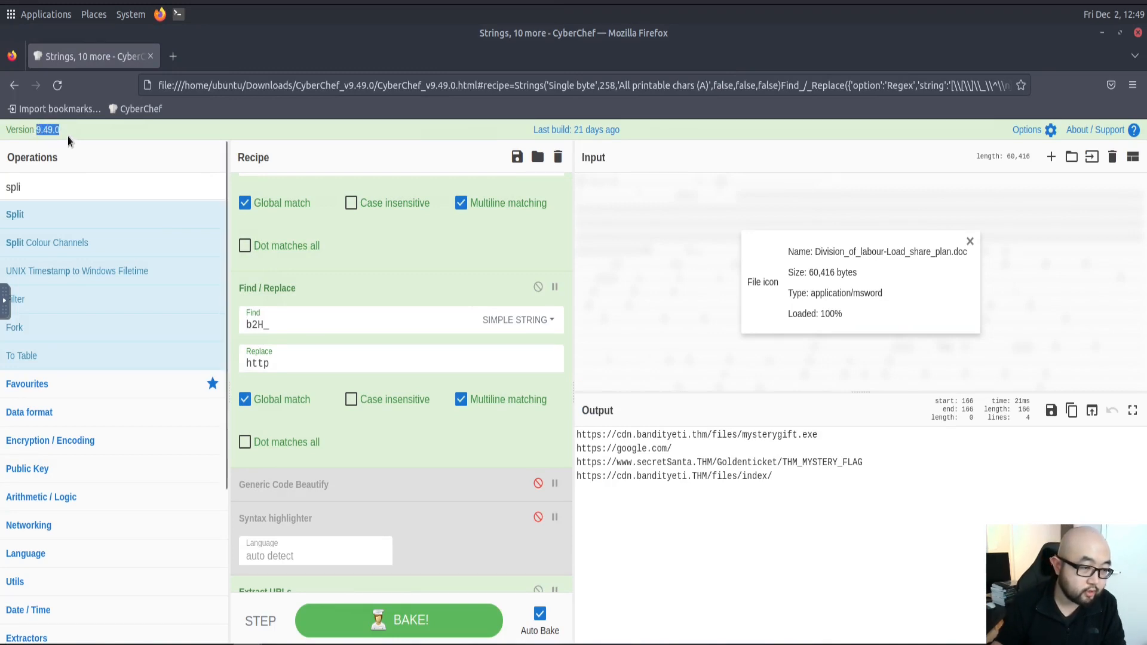
key(Escape)
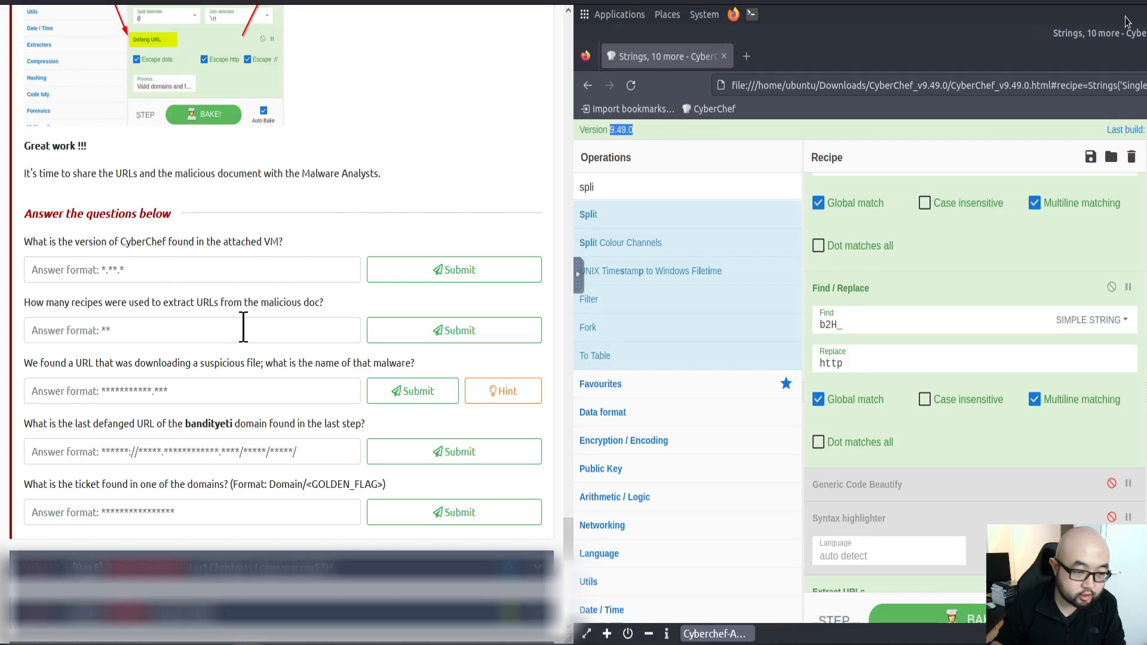
click(167, 279)
text(9.49)
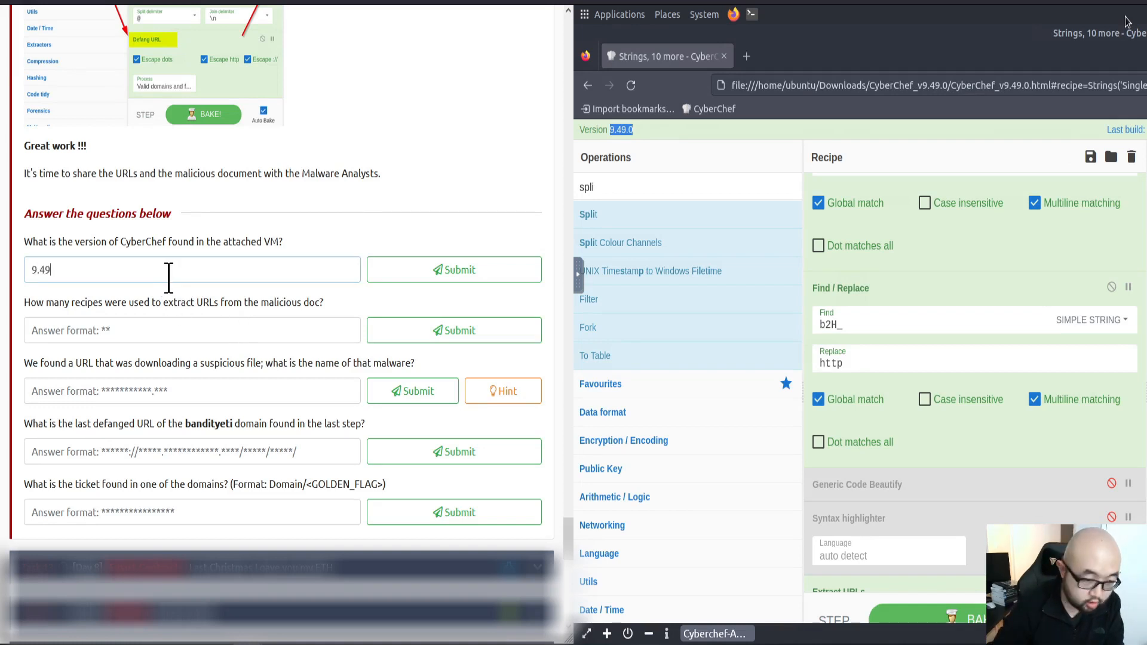
text(.0)
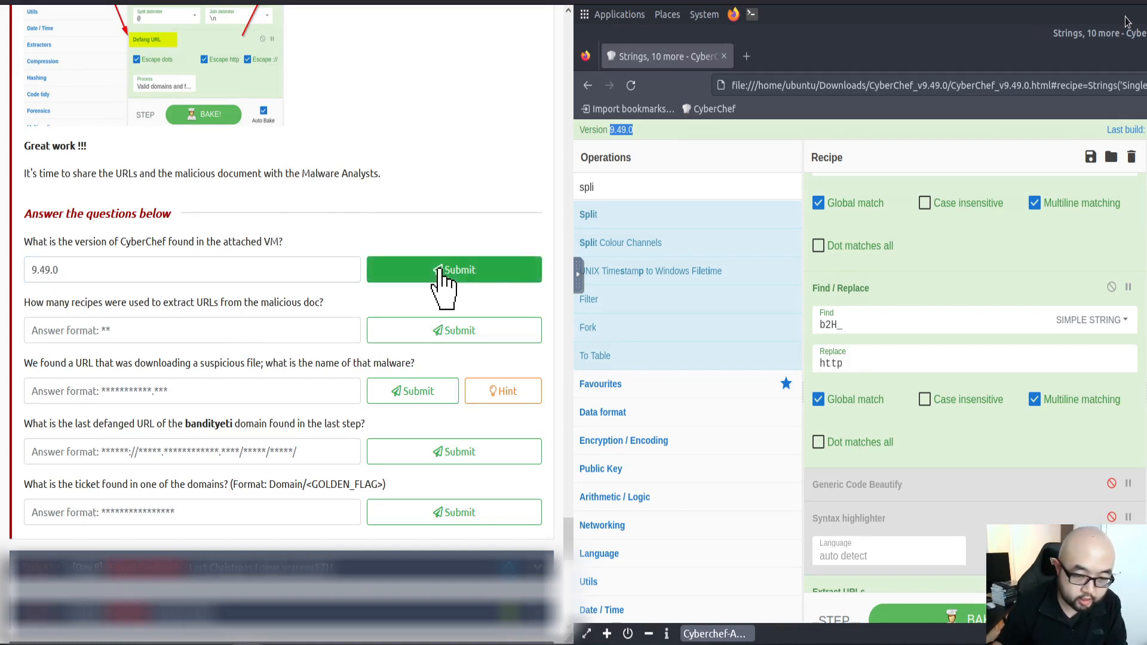
click(440, 272)
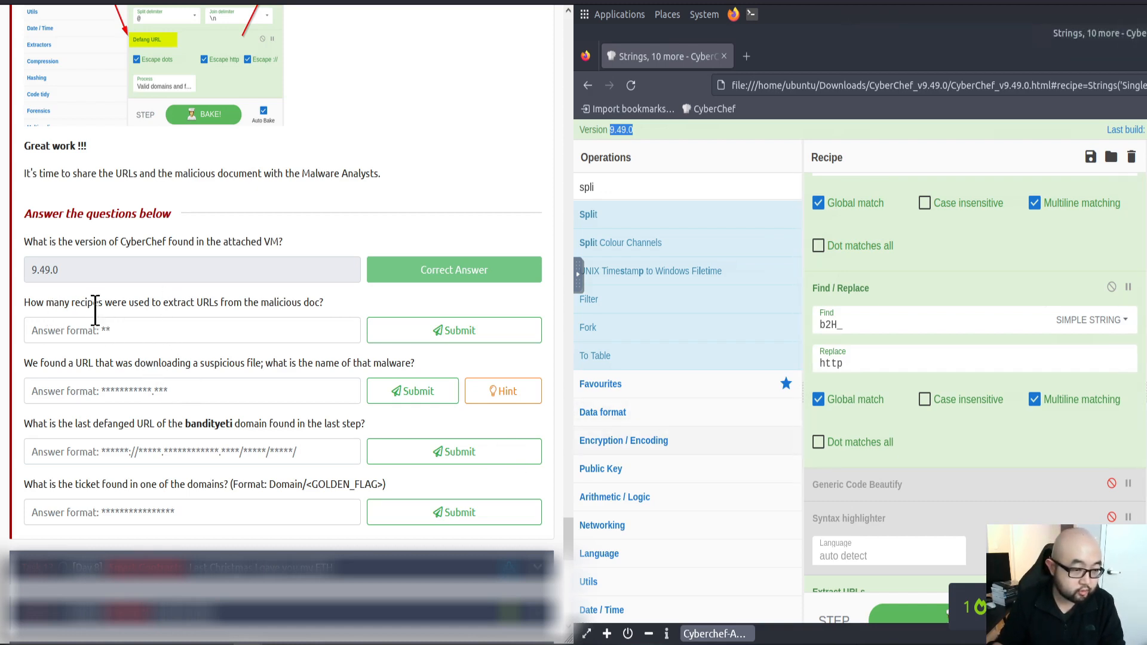
Step: Consult the task page's Defang URL section, add Defang URL after Split in the recipe, and return to the task page
click(122, 326)
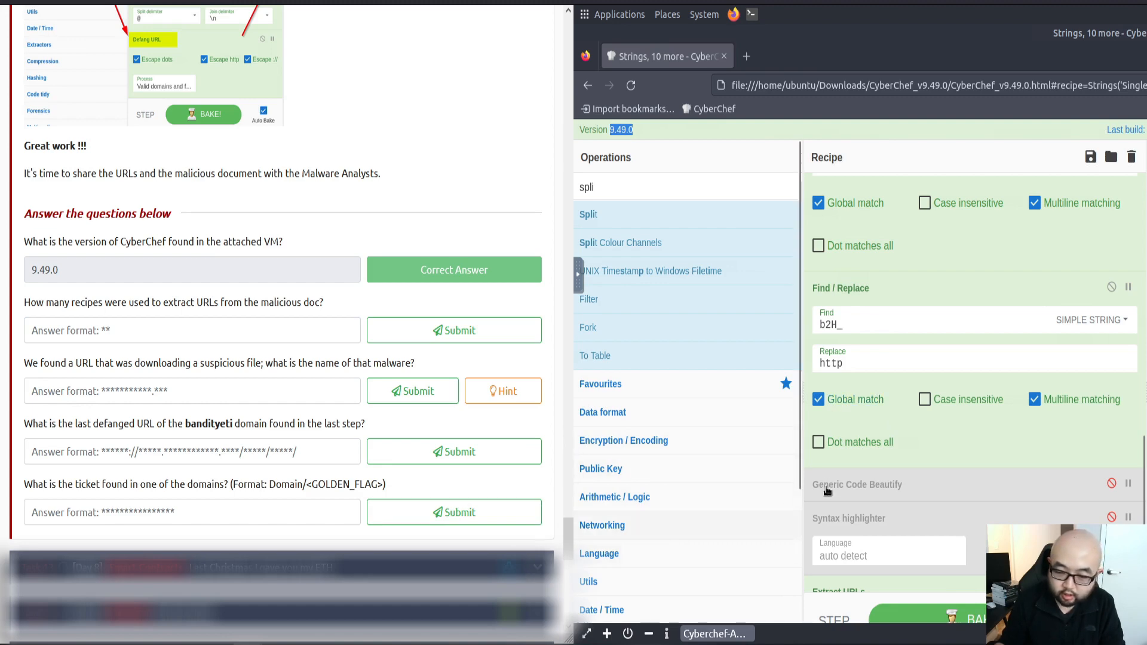
scroll(881, 477, down, 3)
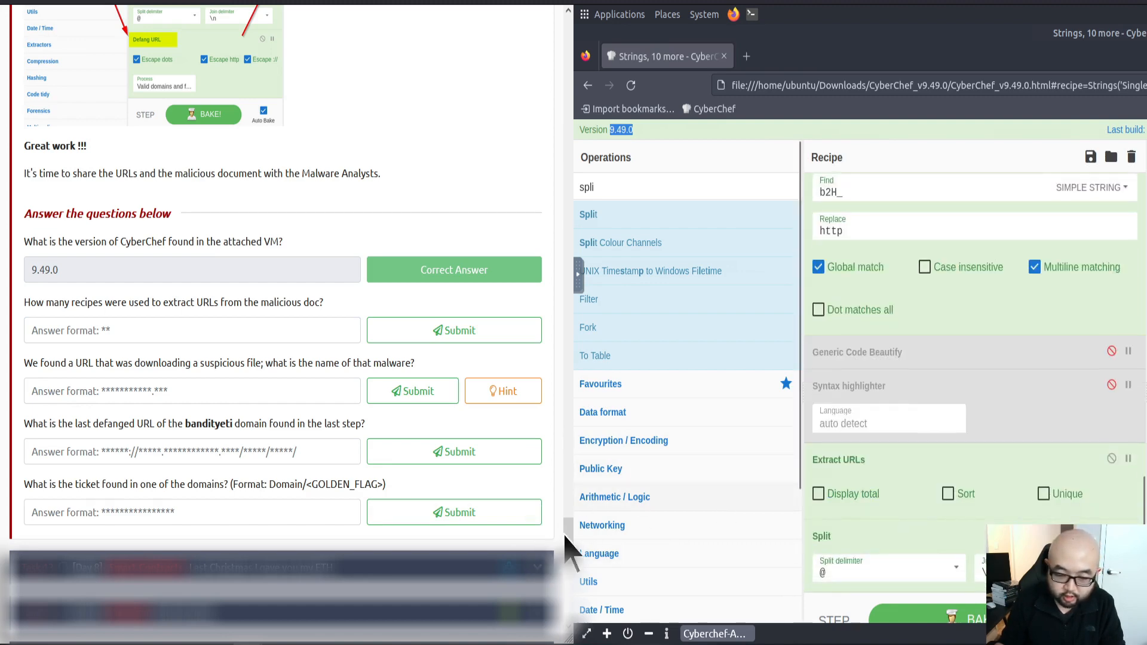
scroll(565, 533, down, 1)
drag(566, 531, 569, 506)
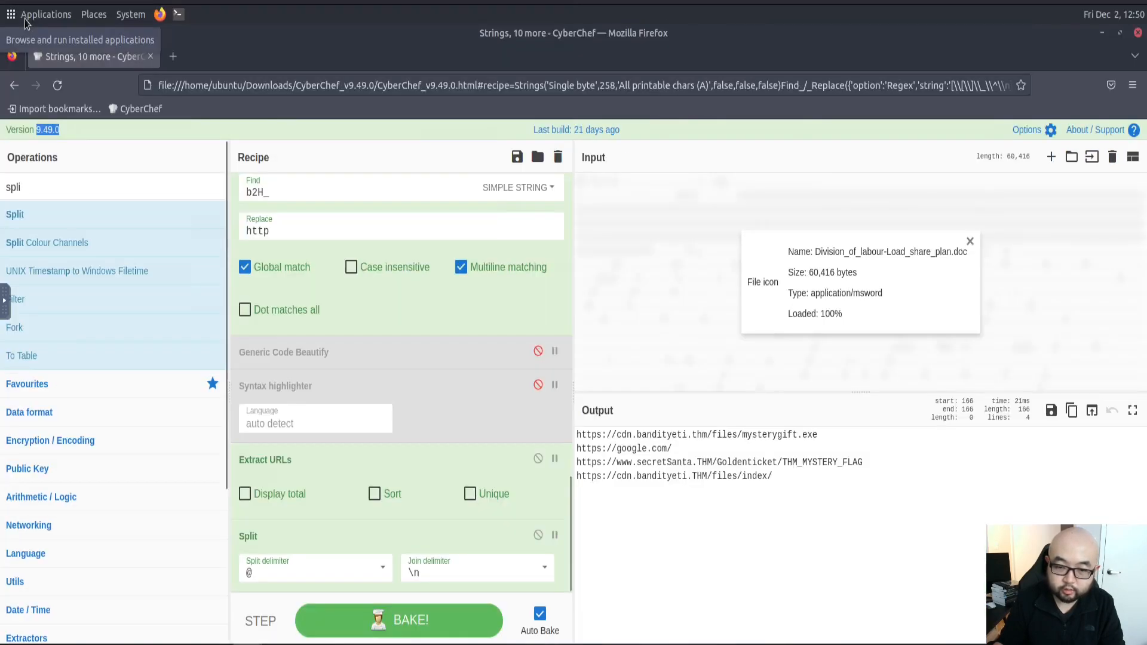
click(63, 187)
key(ctrl+a)
text(def)
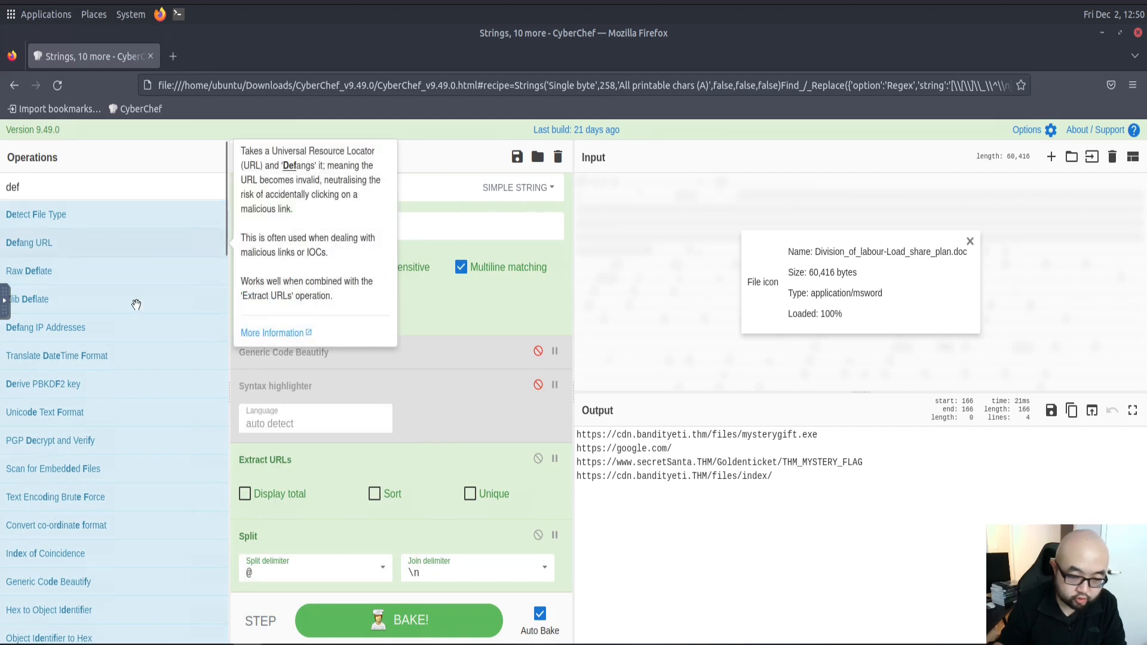
double_click(71, 245)
scroll(396, 458, down, 2)
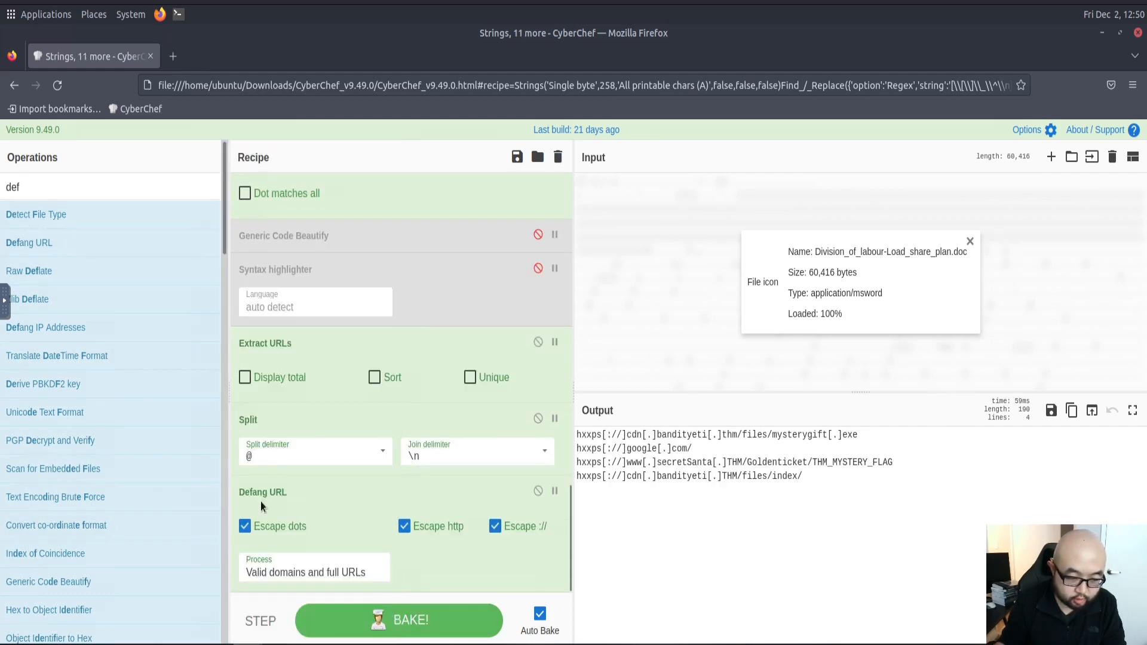
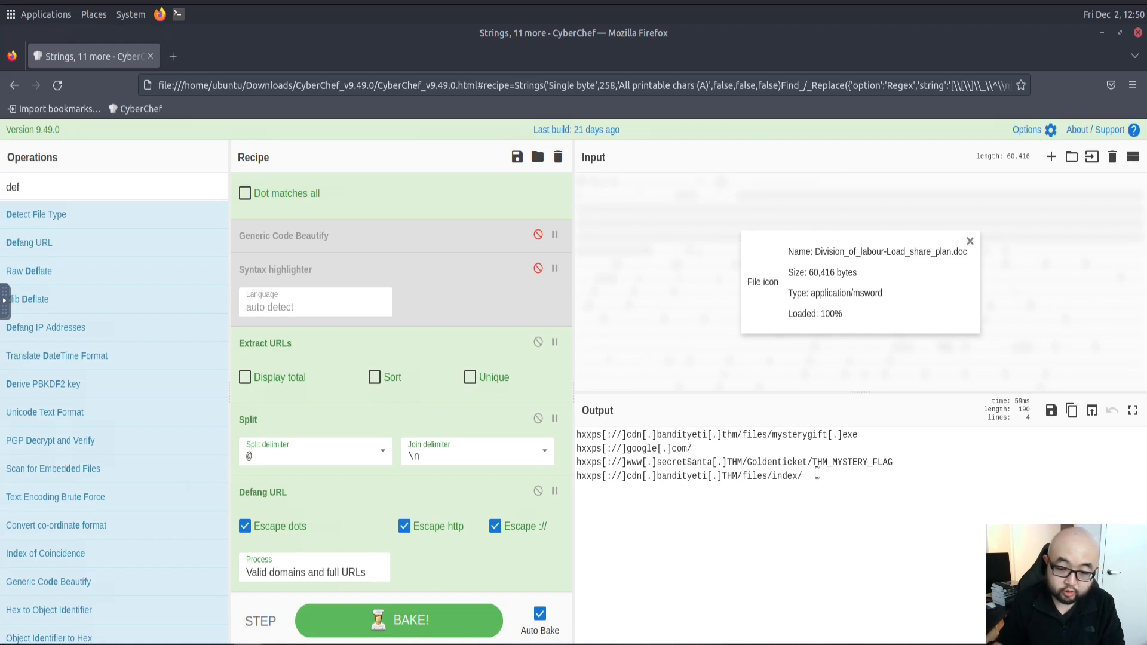
click(503, 2)
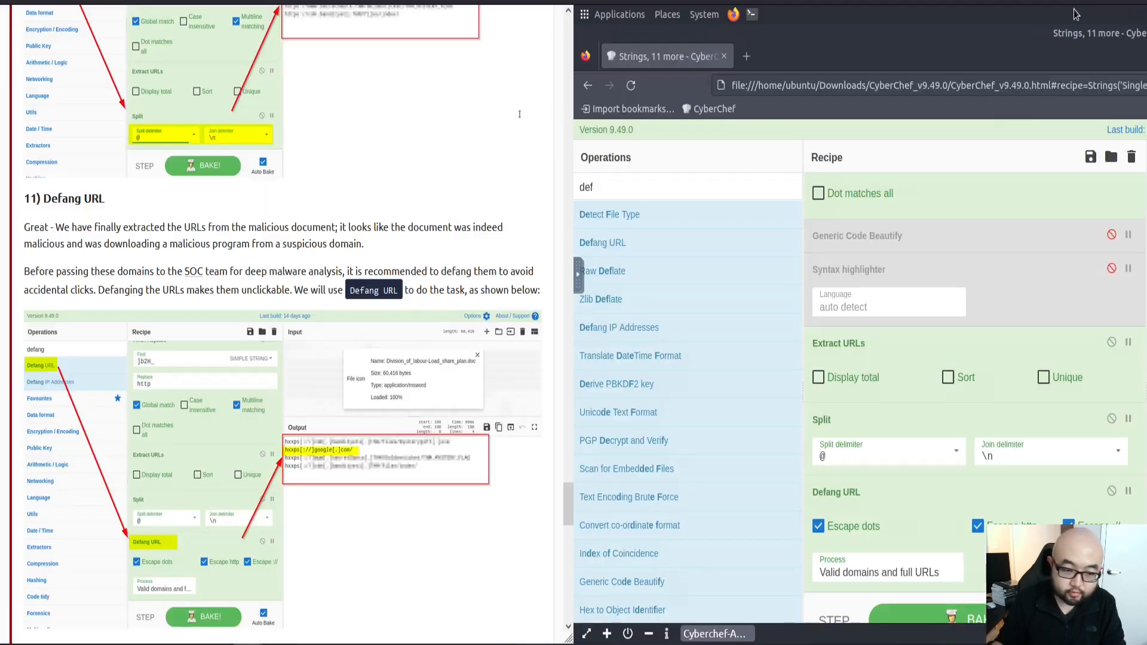
Step: Try 11 as the answer to the question about how many recipes were used to extract URLs from the malicious doc
scroll(382, 423, down, 2)
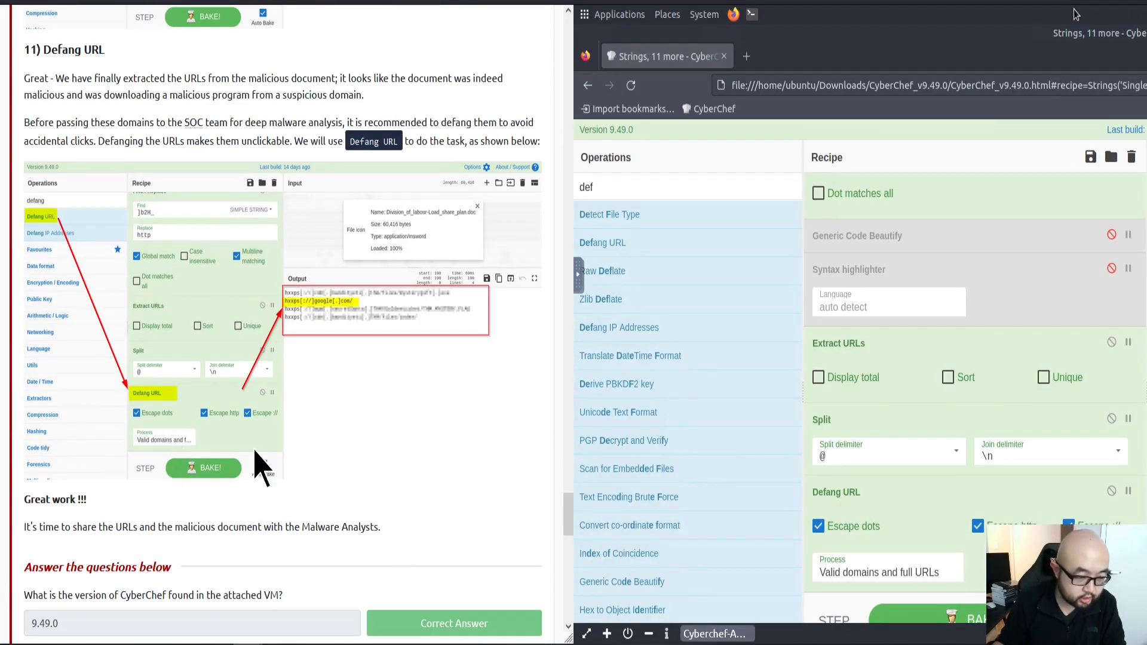
scroll(257, 463, up, 3)
drag(562, 514, 588, 564)
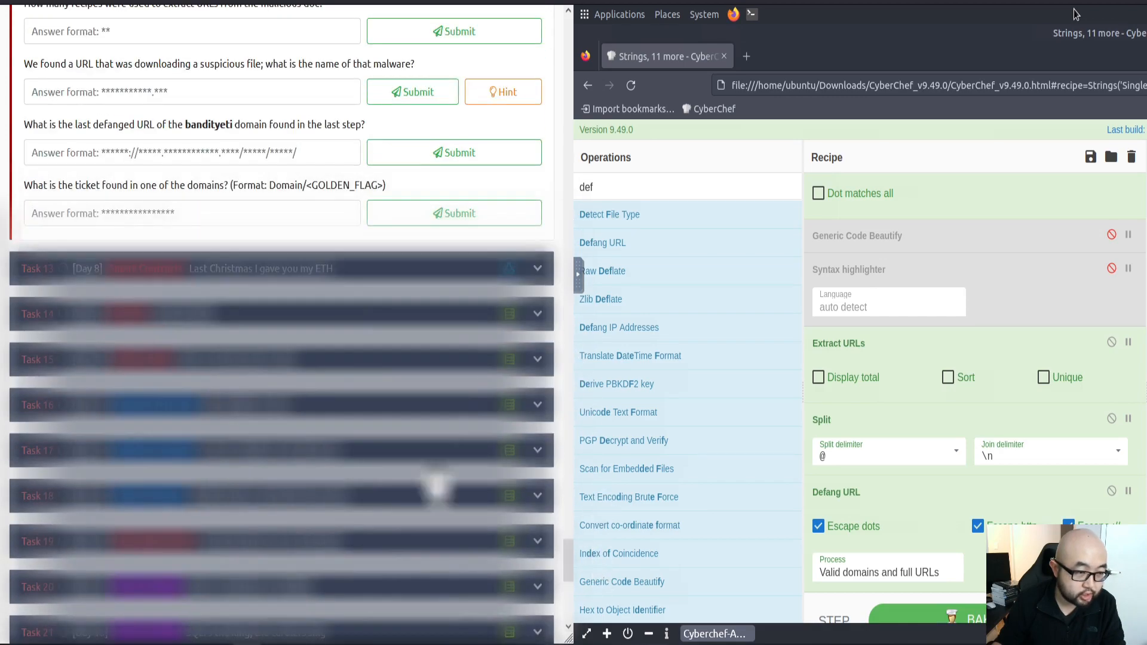
scroll(188, 351, up, 4)
click(153, 255)
text(11)
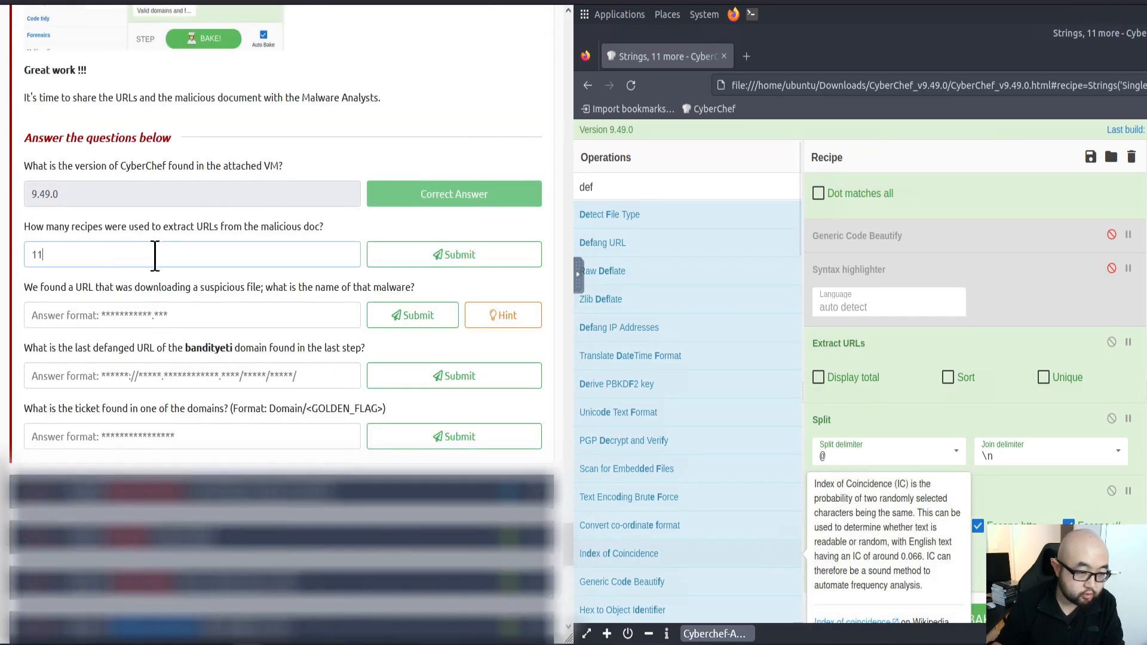
click(430, 256)
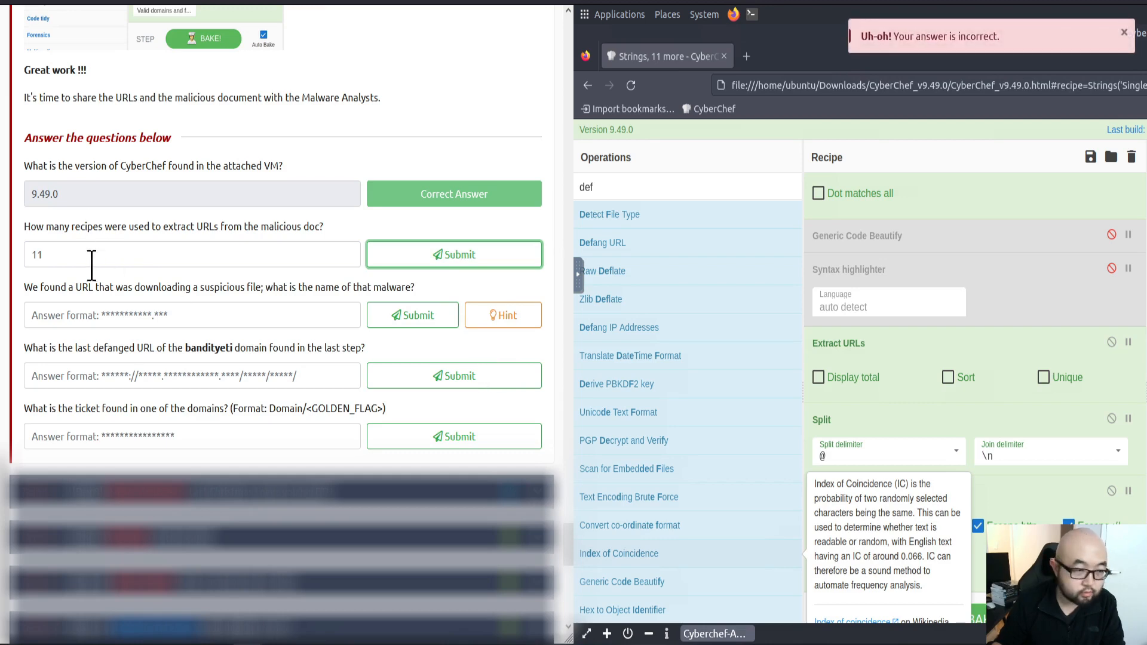
Step: Check the numbered sections on the task page again and submit 10 as the answer to the recipe count question
scroll(91, 264, up, 12)
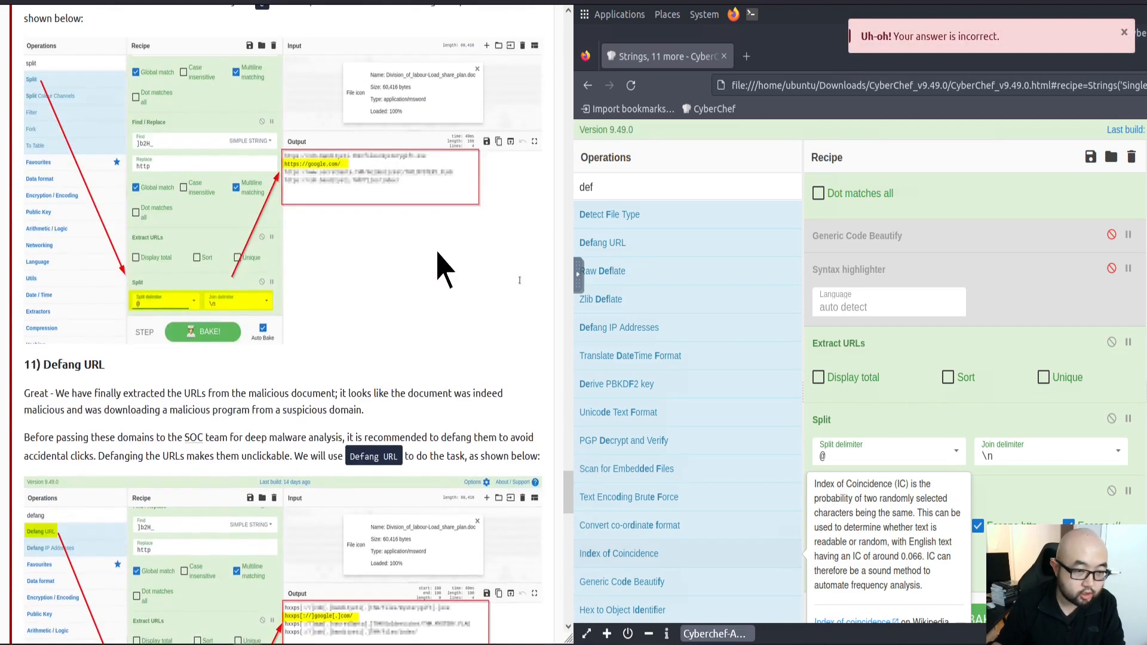
scroll(501, 366, down, 10)
click(70, 338)
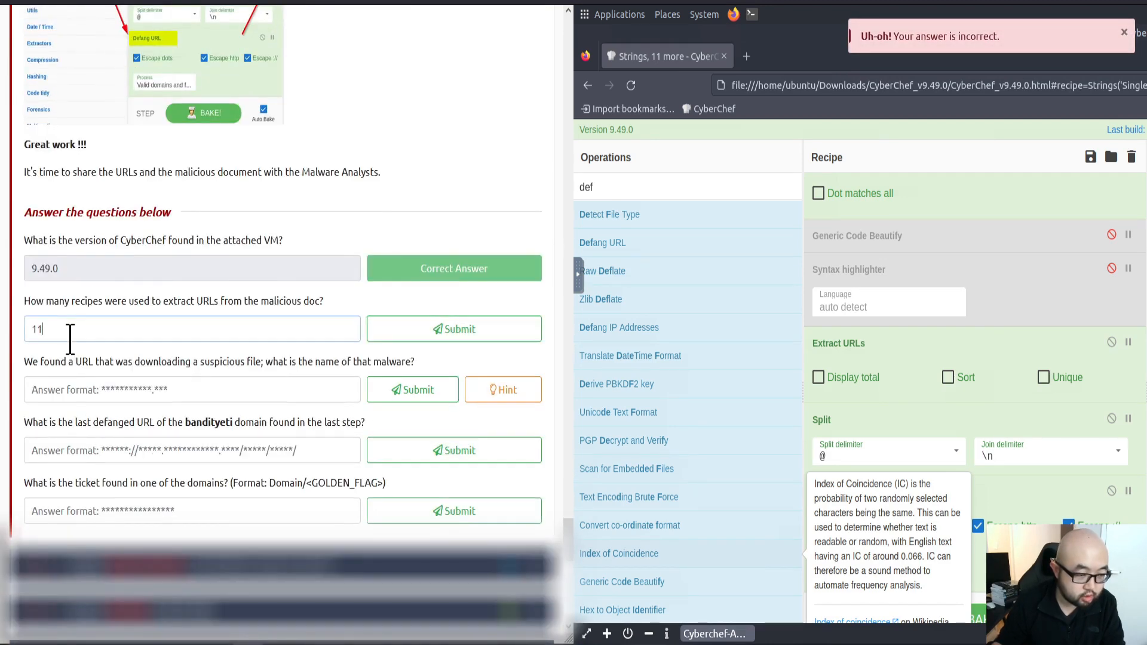
key(BackSpace)
text(0)
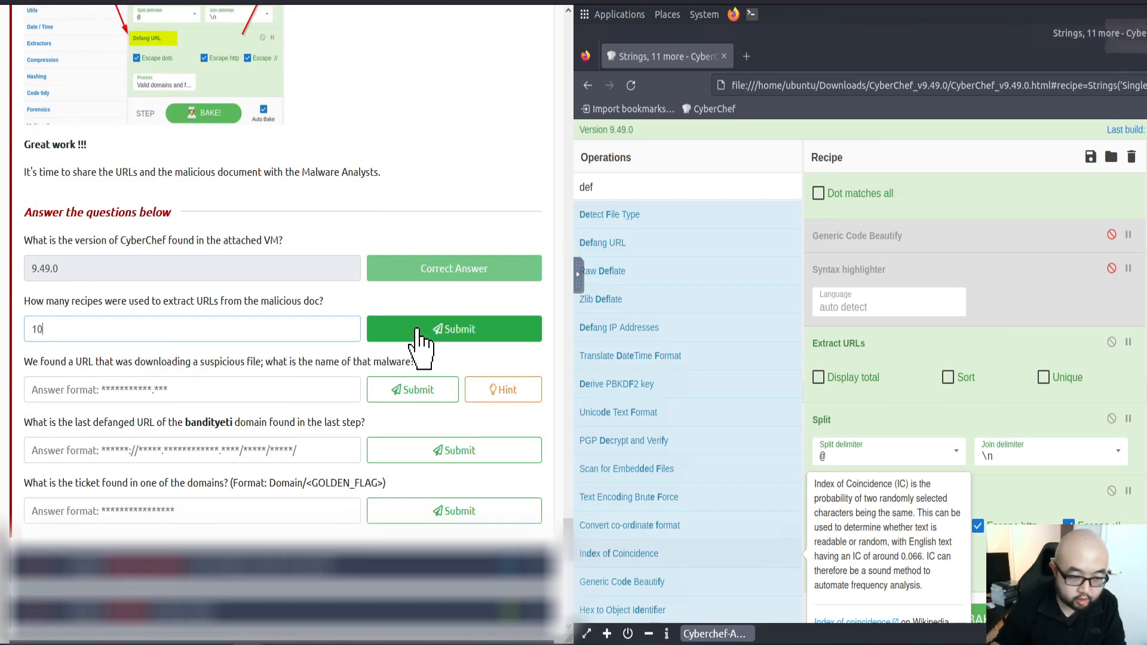
click(428, 337)
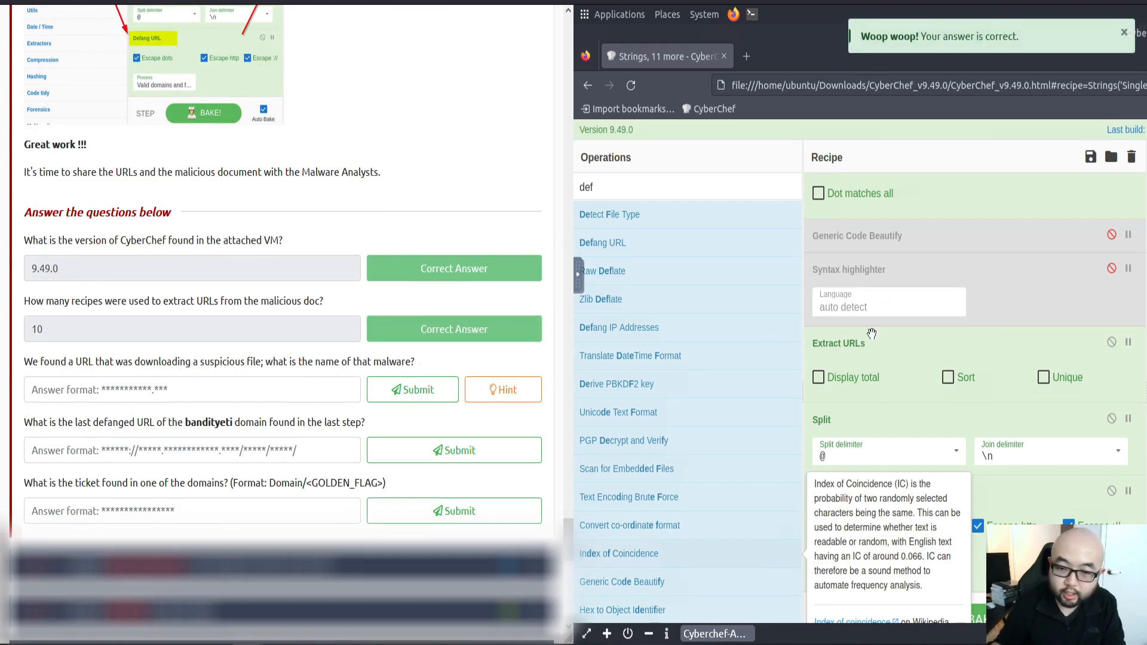
Step: Review the task page's Extract URLs, Split and Defang URL sections against the recipe and return to the unanswered questions
scroll(460, 281, up, 6)
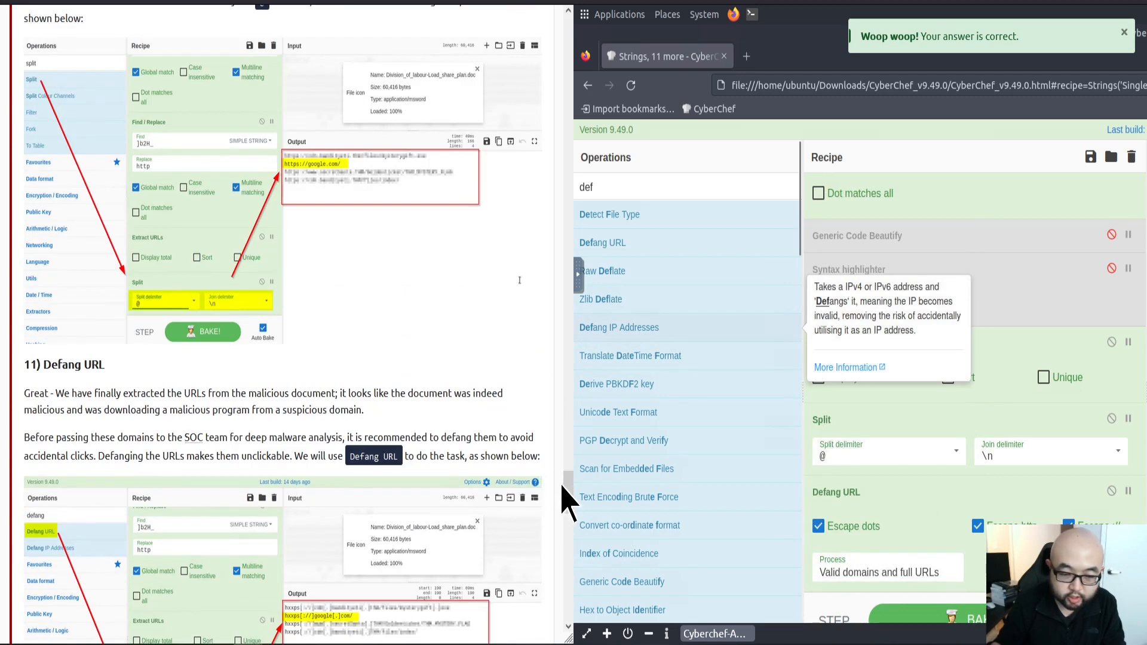
mouse_move(568, 496)
mouse_down()
mouse_move(558, 384)
mouse_move(565, 482)
mouse_up()
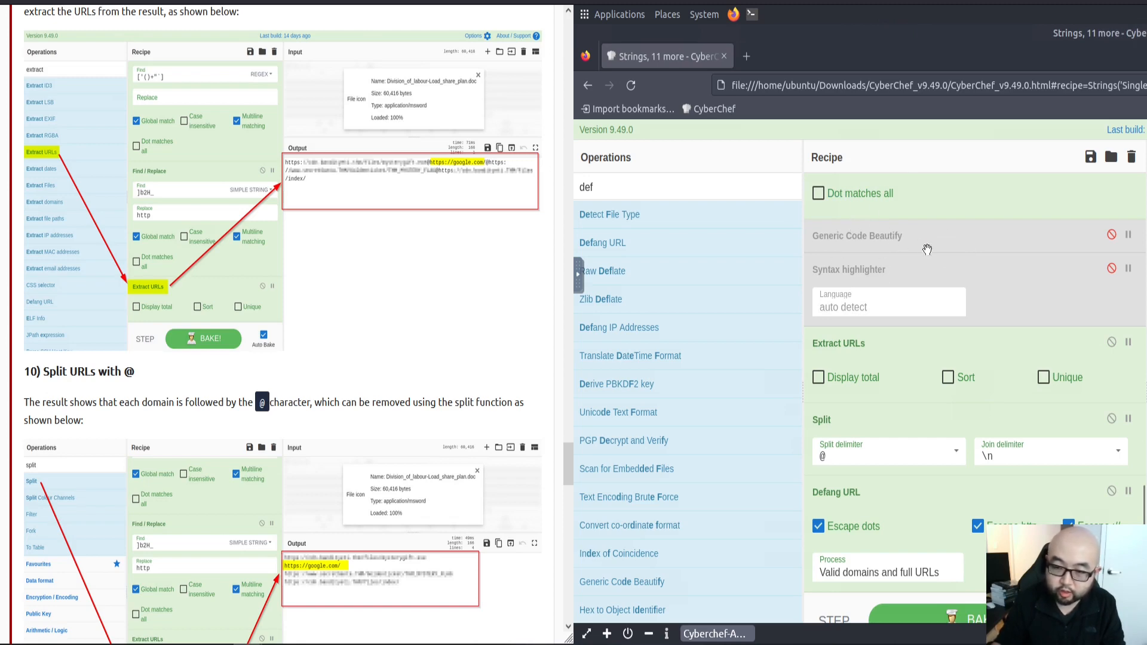
scroll(949, 267, up, 10)
scroll(461, 379, down, 4)
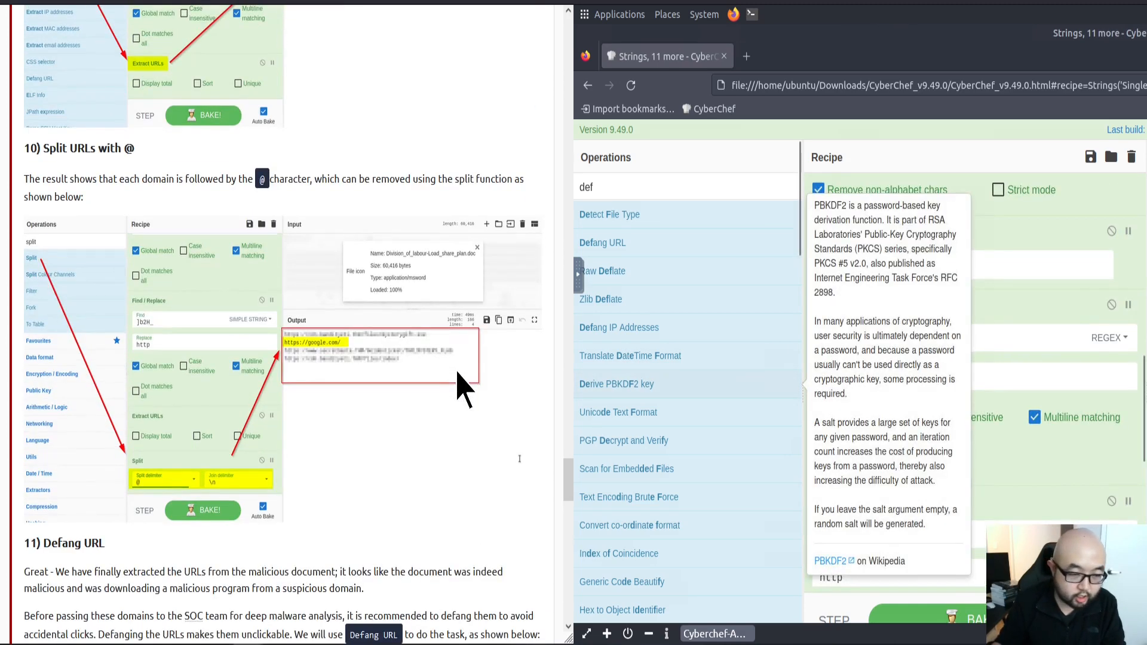
scroll(197, 311, down, 3)
scroll(382, 278, up, 3)
scroll(383, 278, down, 9)
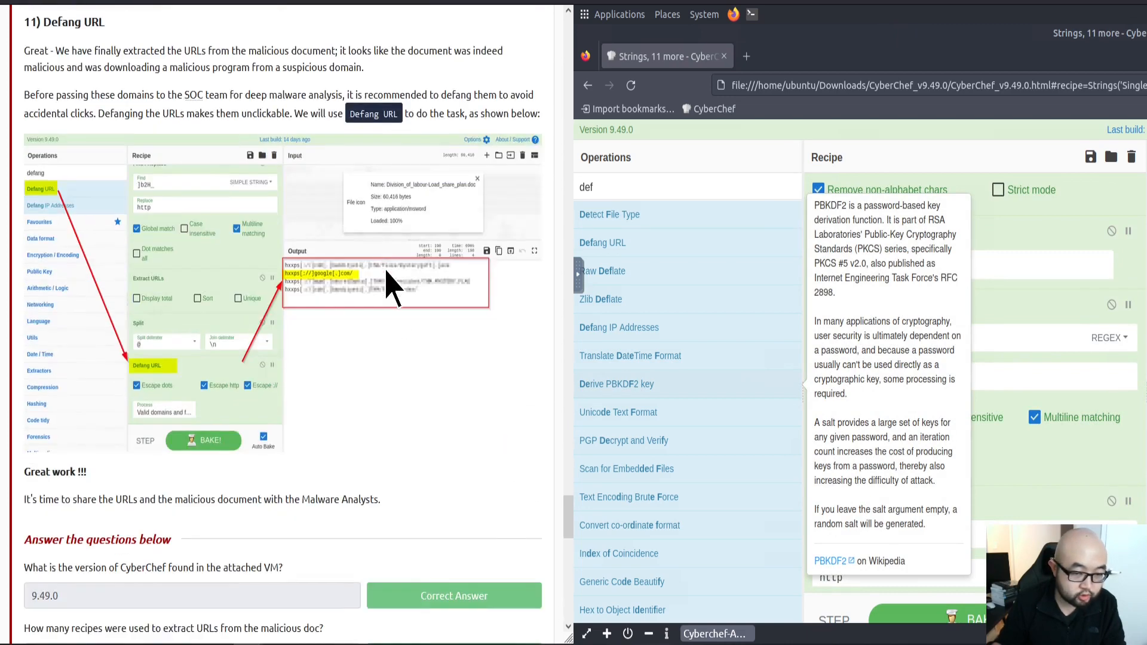
scroll(267, 307, down, 5)
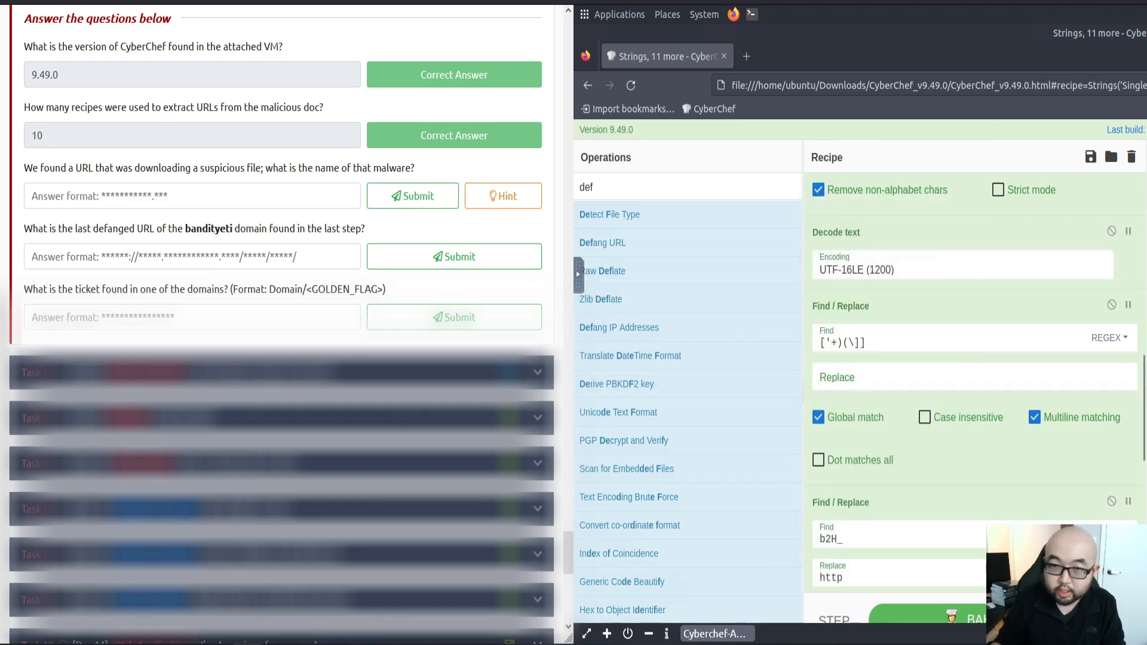
Step: Expand the virtual machine view and copy the malware file name mysterygift[.]exe from the first URL in the CyberChef output
click(578, 275)
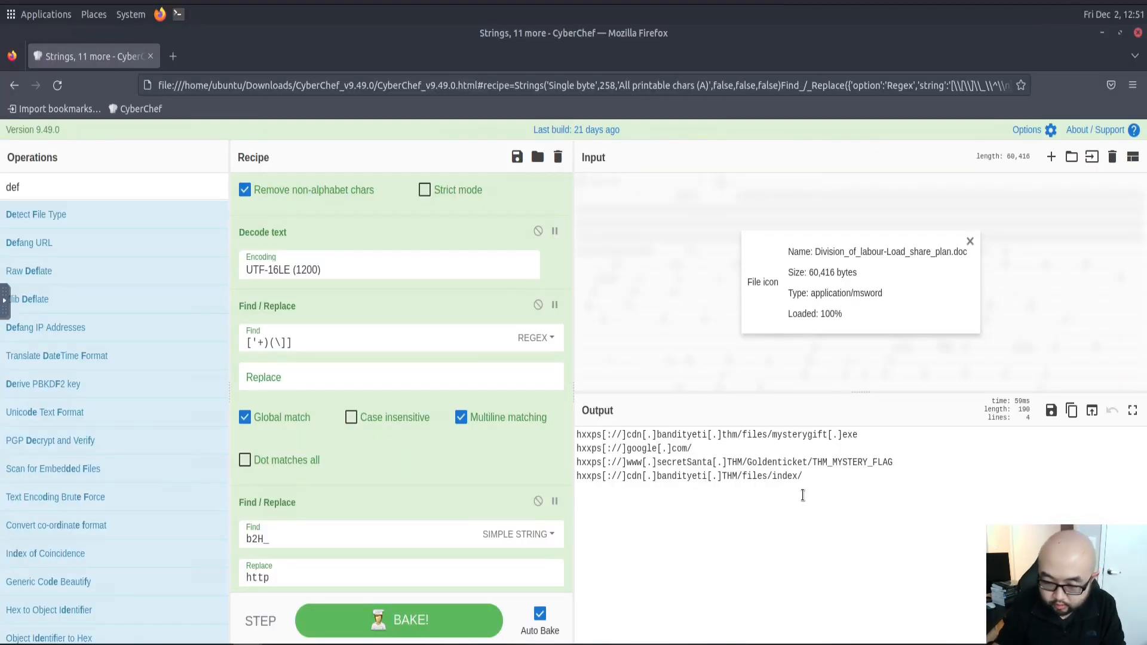
click(822, 497)
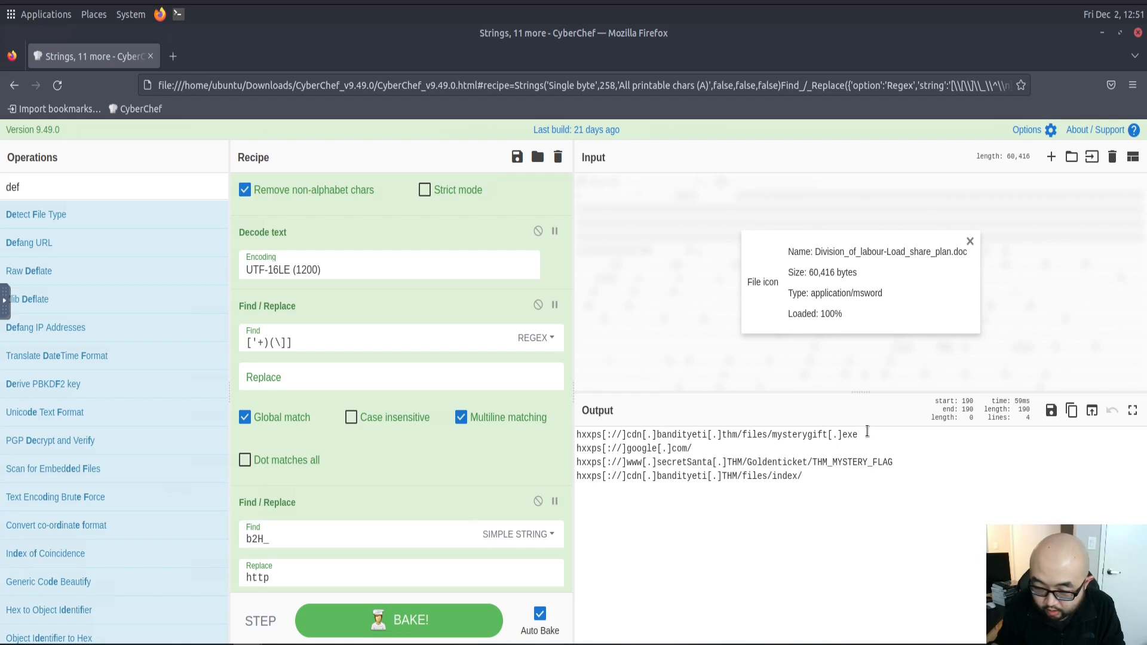
drag(862, 435, 784, 440)
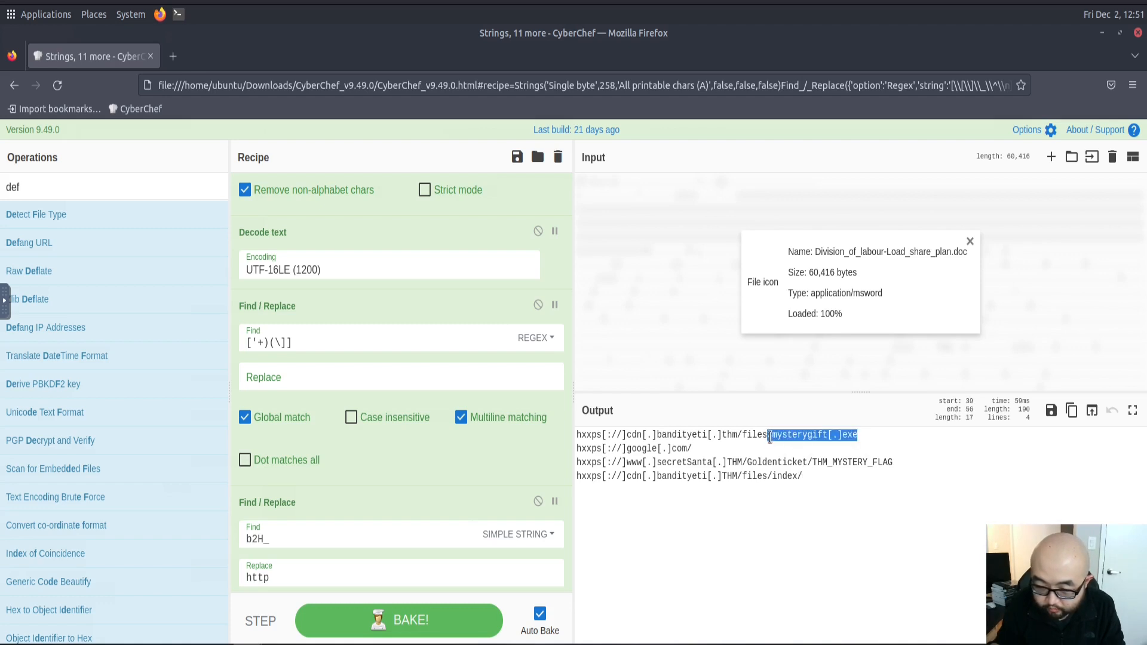
right_click(812, 437)
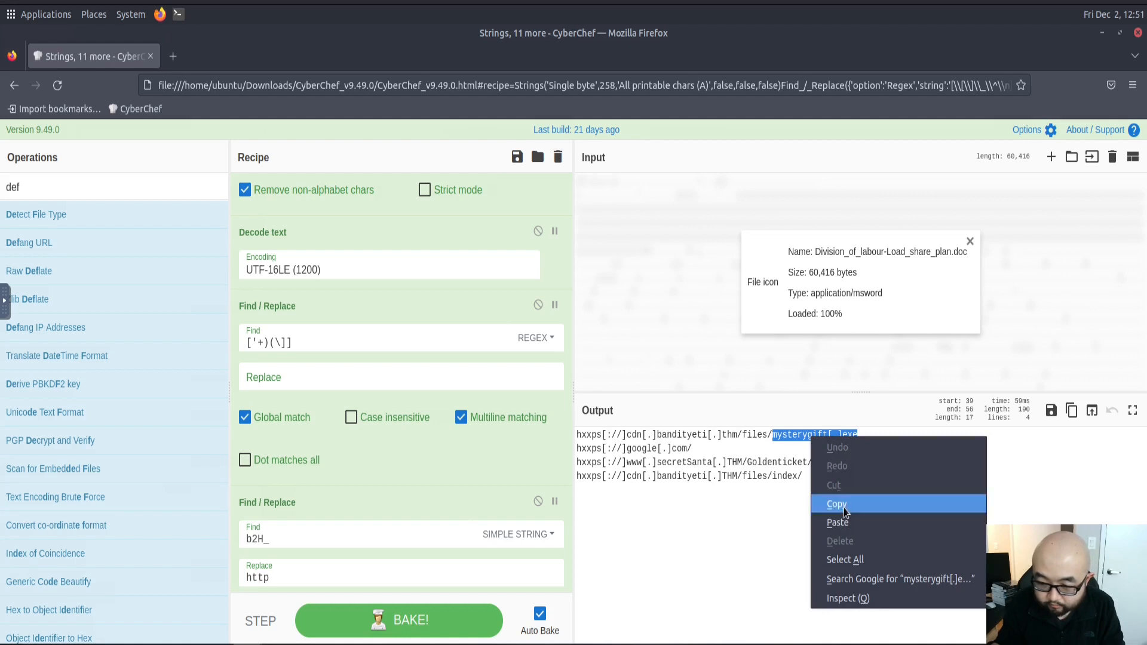
click(836, 504)
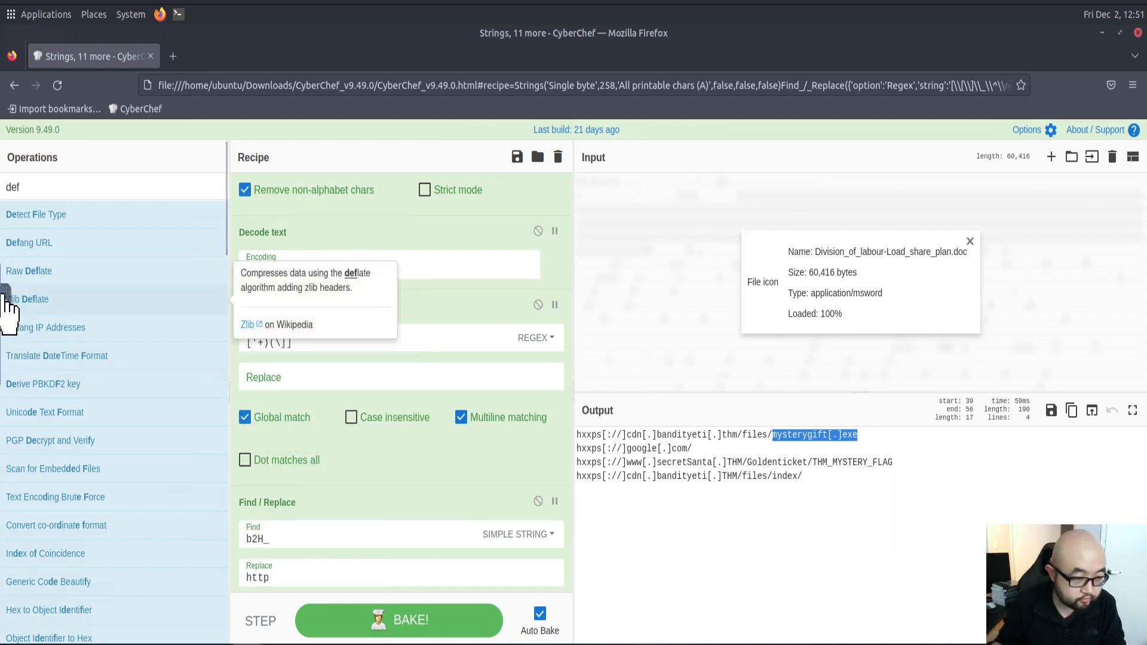
Step: Copy mysterygift[.]exe out of the virtual machine's shared clipboard and return to the task questions
mouse_move(11, 311)
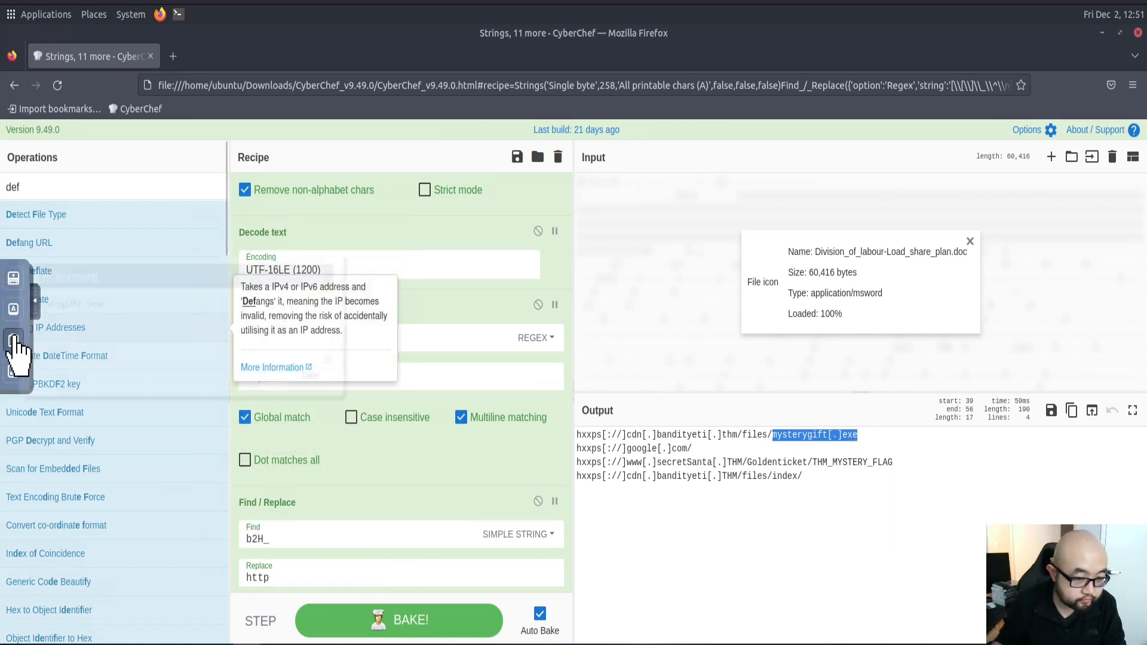
click(14, 342)
drag(120, 311, 77, 311)
right_click(79, 311)
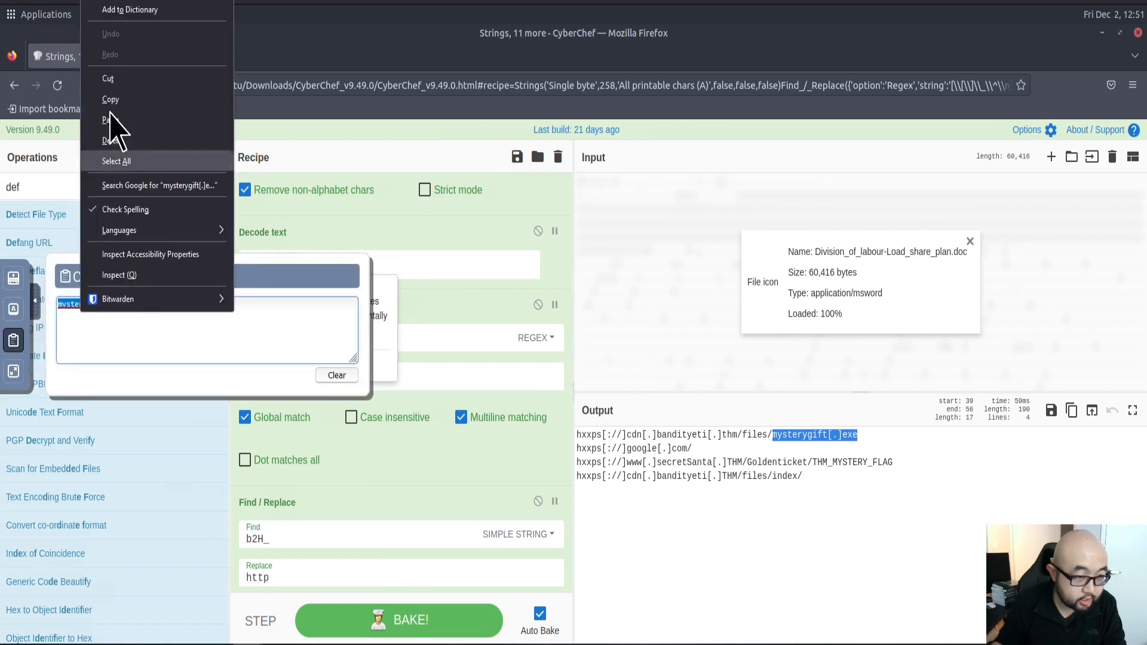
click(111, 100)
click(534, 18)
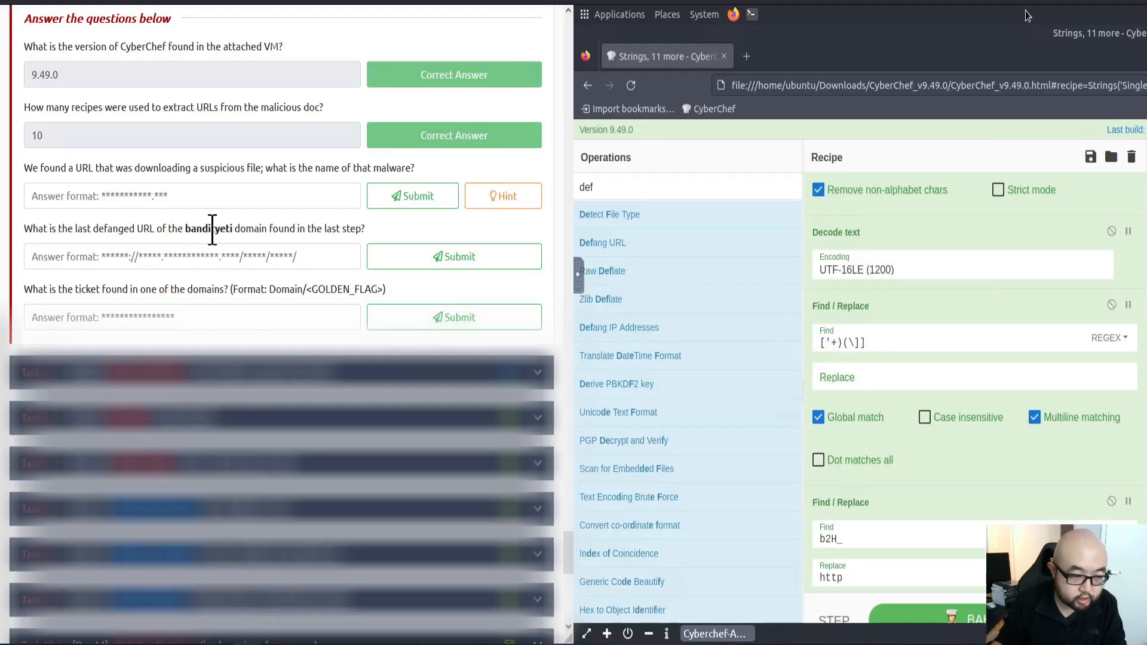
Step: Paste the file name into the malware name answer, remove the square brackets and submit mysterygift.exe
click(148, 196)
key(ctrl+v)
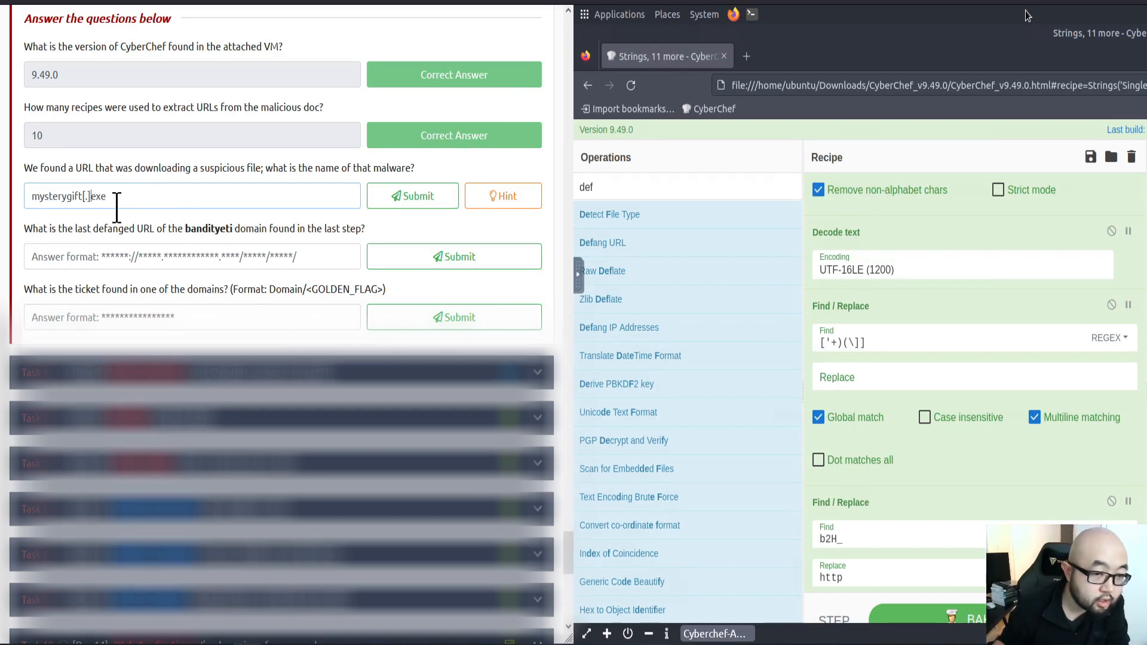
click(88, 198)
key(BackSpace)
click(83, 197)
key(BackSpace)
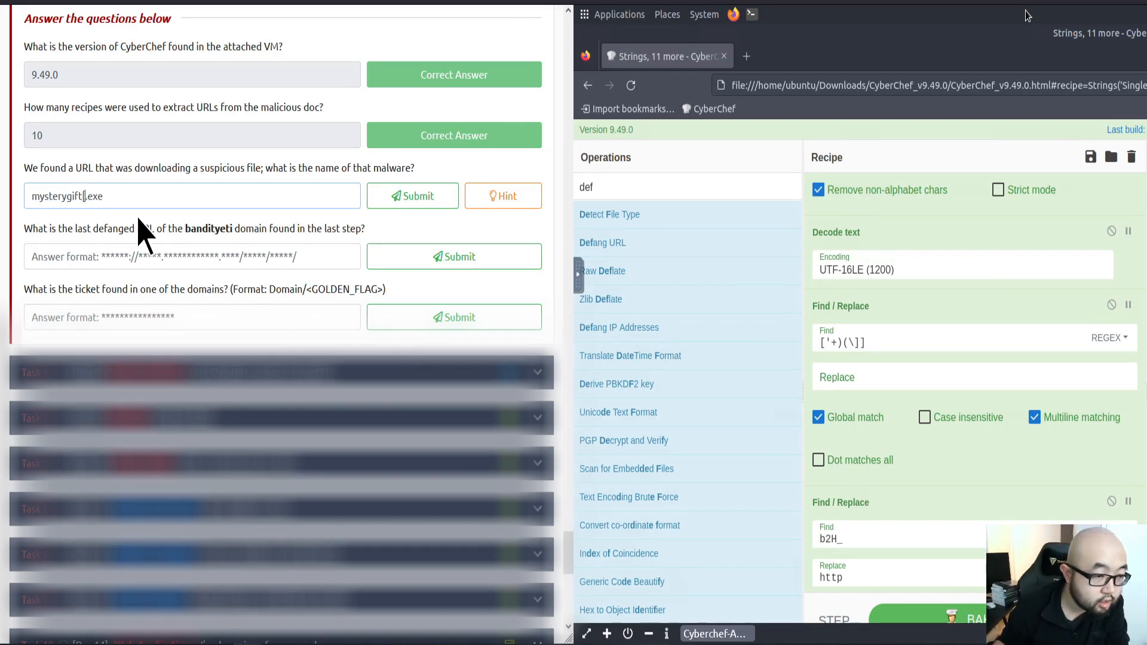
click(427, 204)
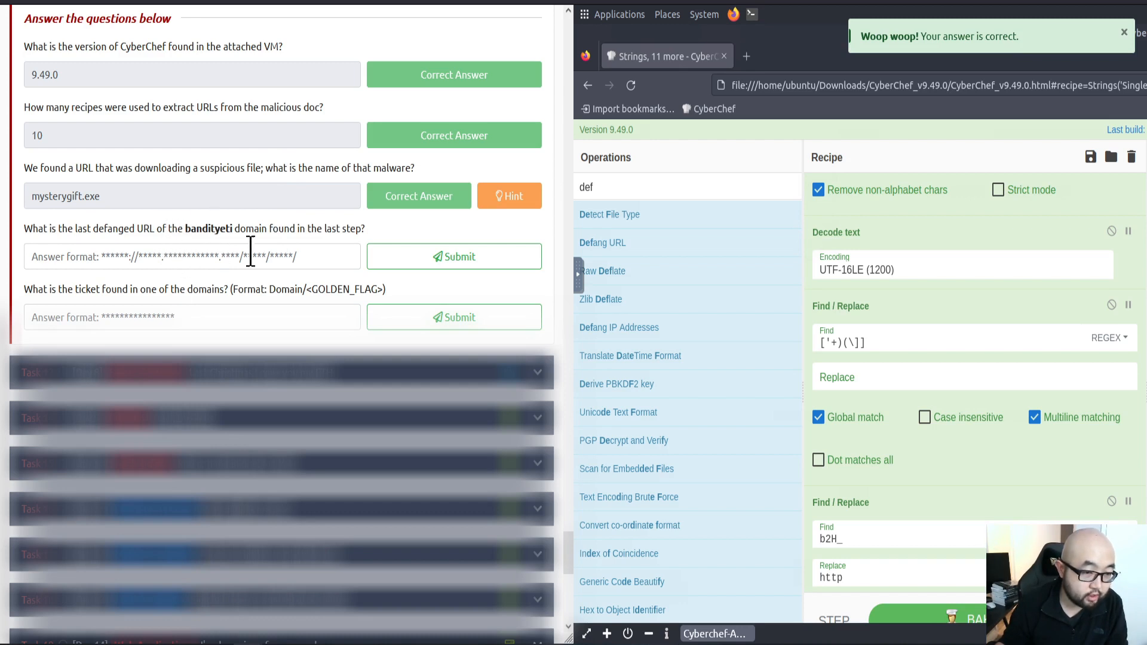
Step: Read the question about the last bandityeti URL and select the last defanged bandityeti URL in the CyberChef output
scroll(241, 256, up, 2)
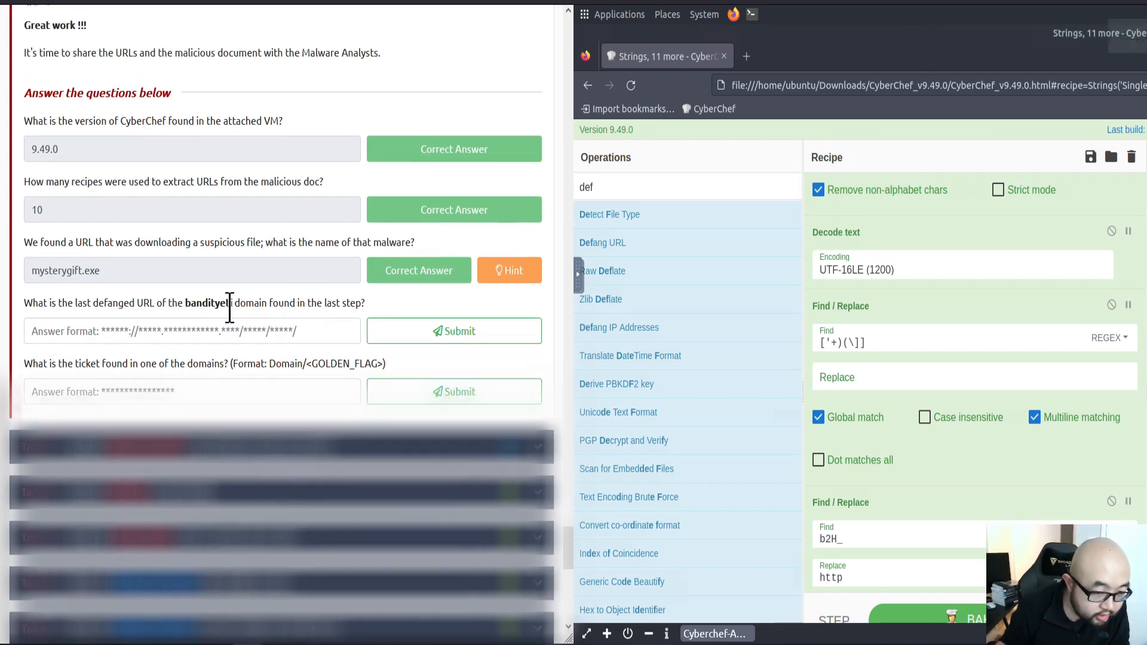
drag(231, 307, 188, 304)
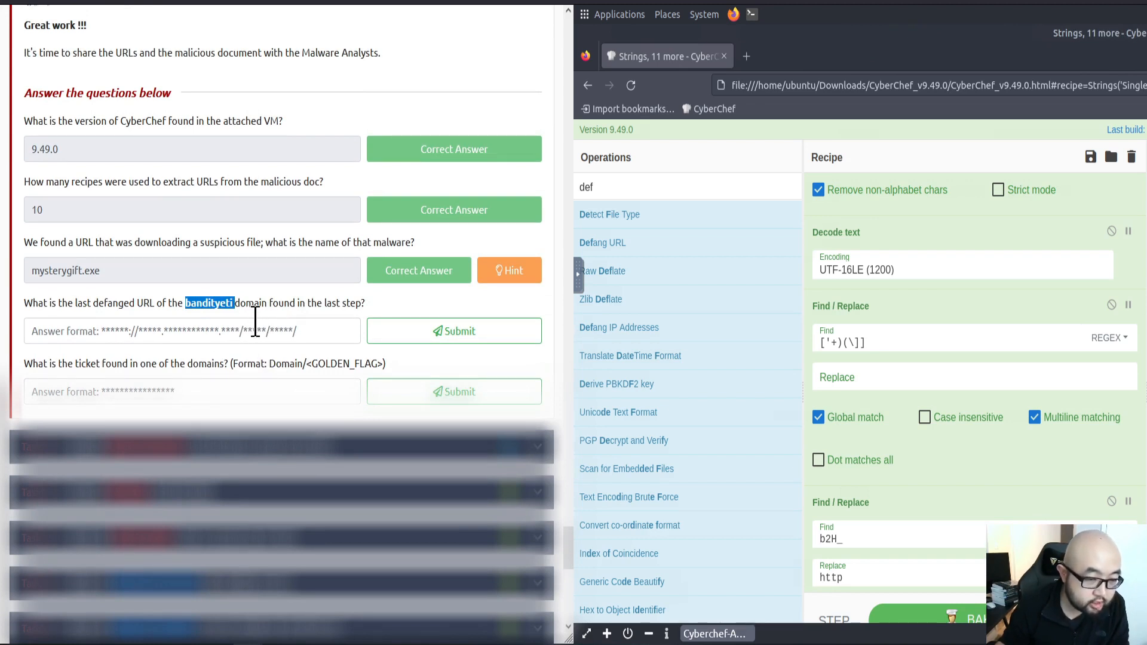
click(403, 317)
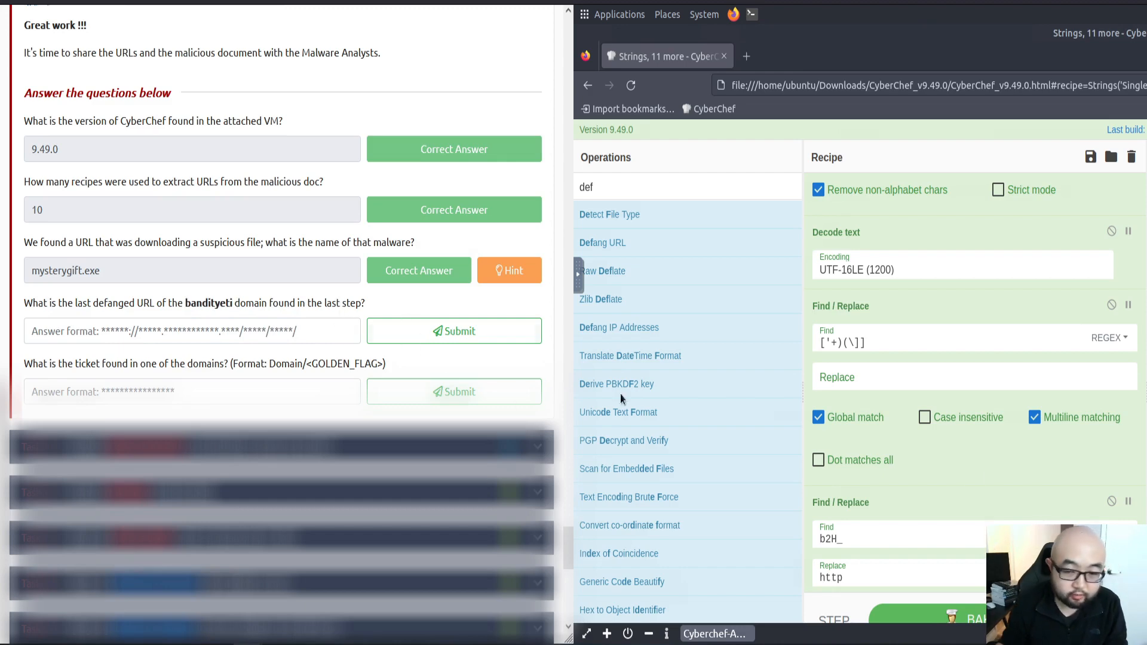
scroll(974, 388, down, 5)
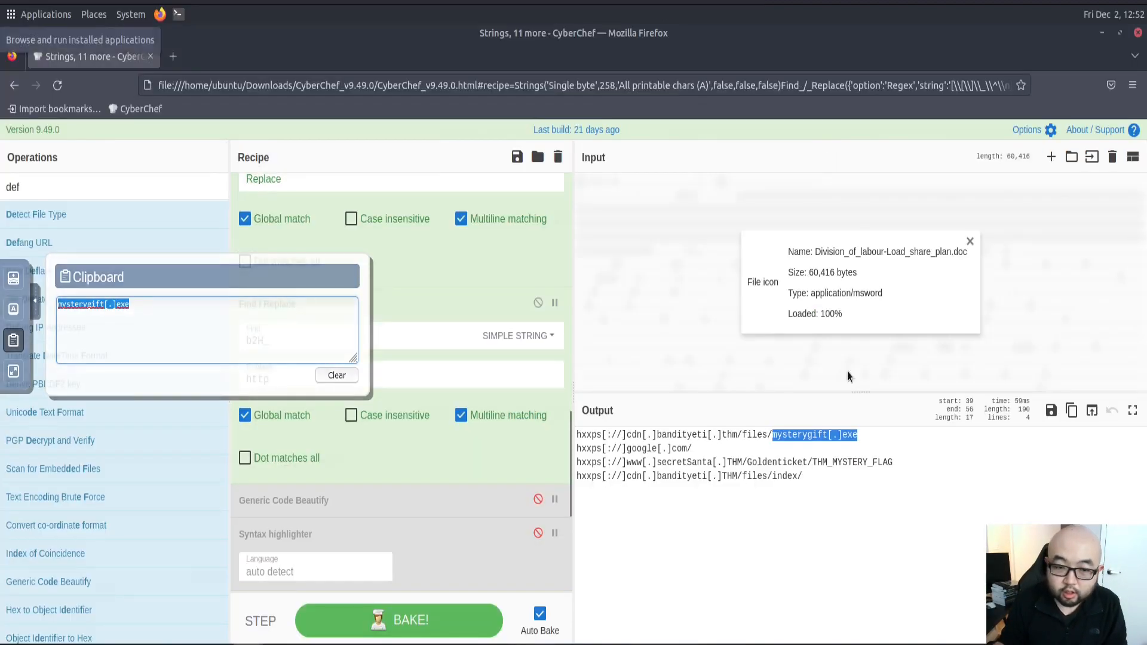
click(728, 488)
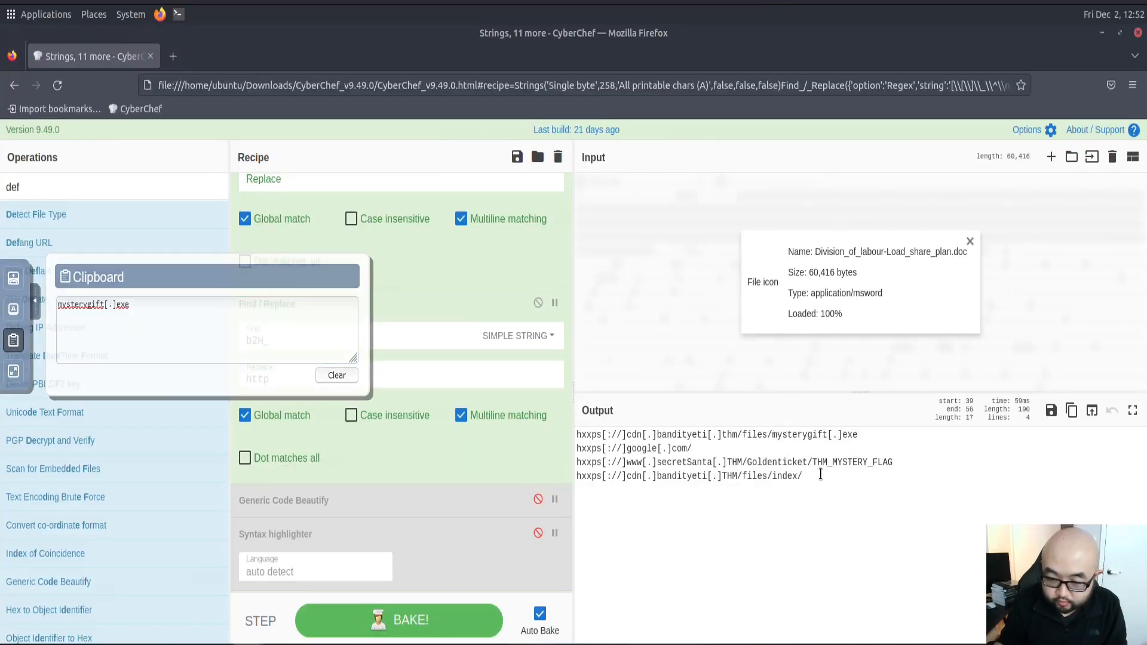
drag(814, 477, 575, 476)
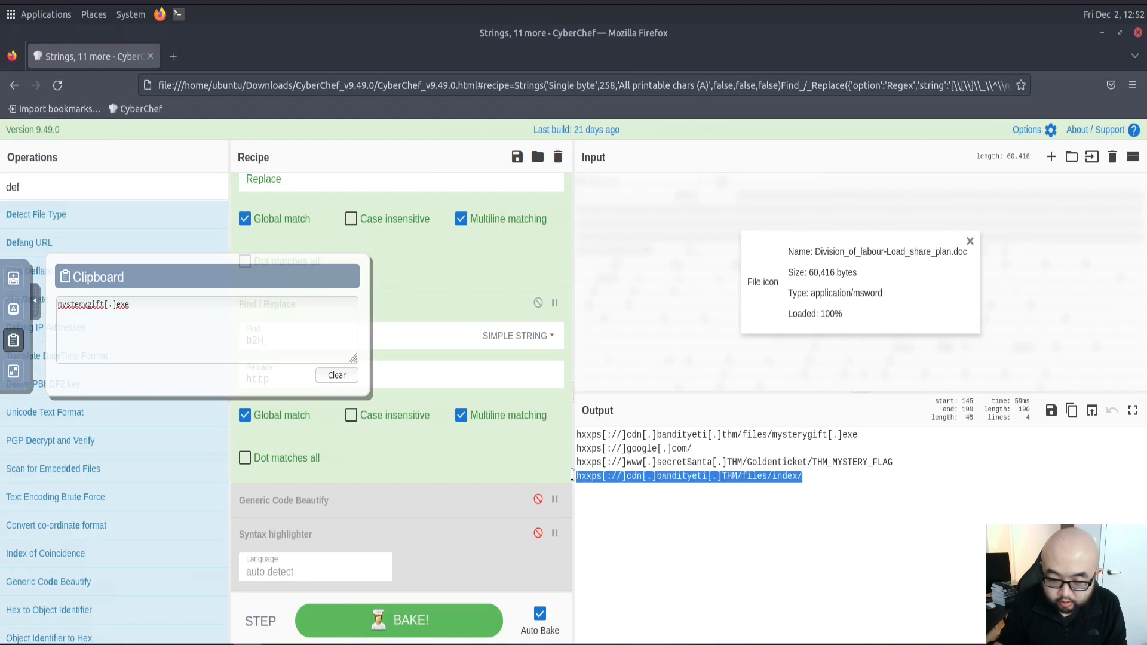
scroll(461, 514, down, 4)
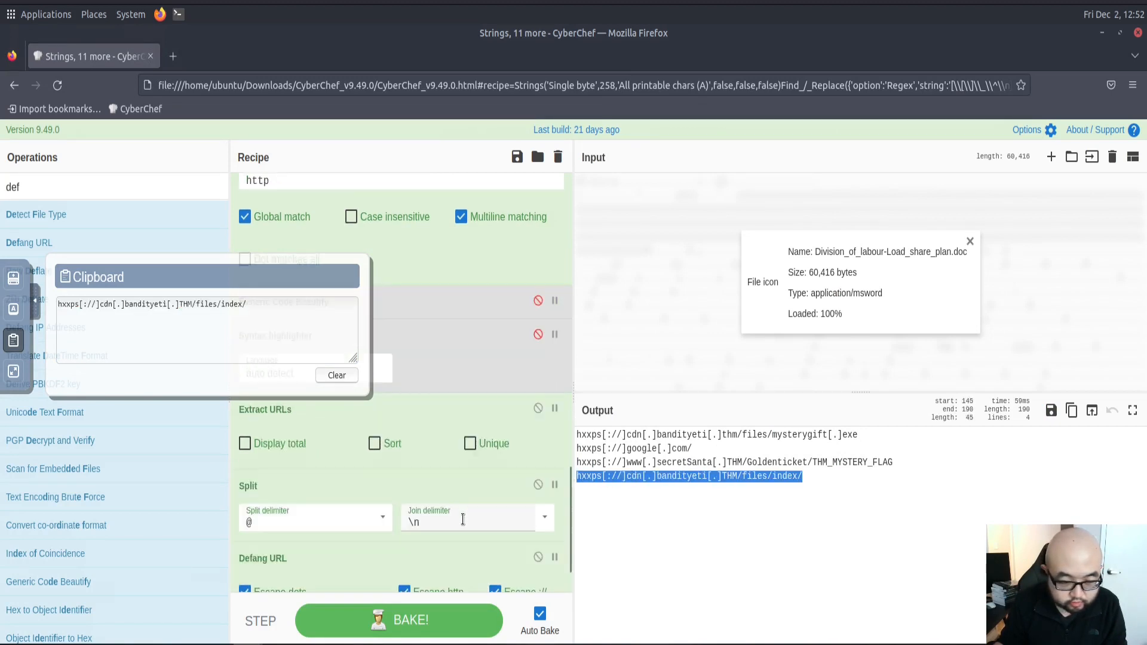
scroll(462, 517, down, 1)
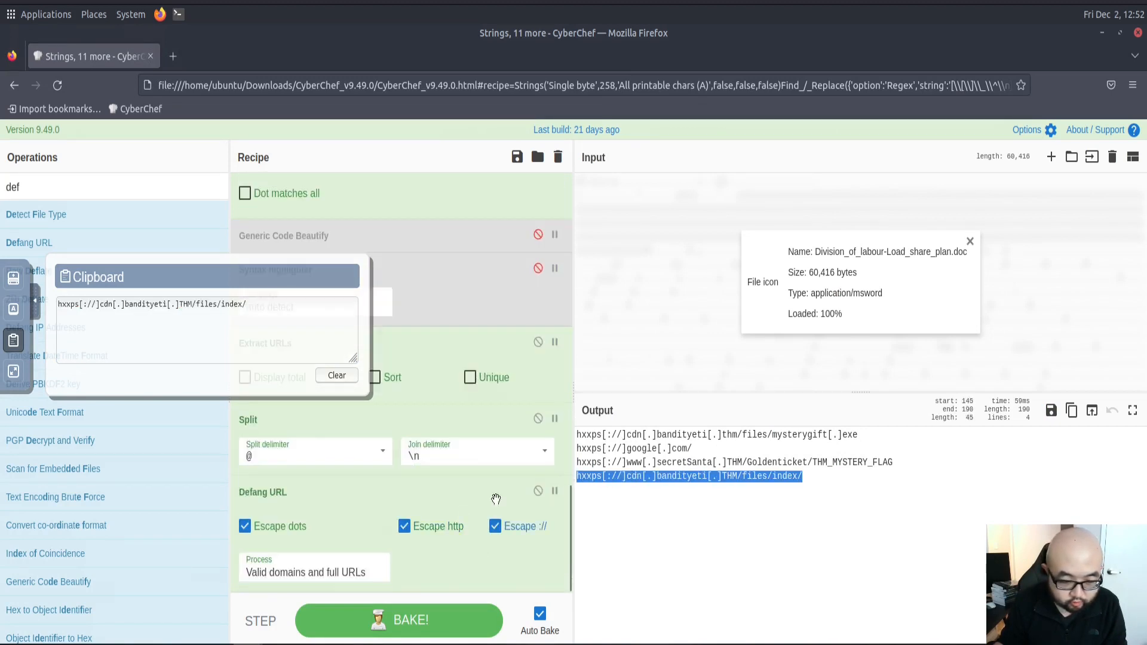
click(538, 491)
drag(774, 477, 569, 478)
right_click(582, 477)
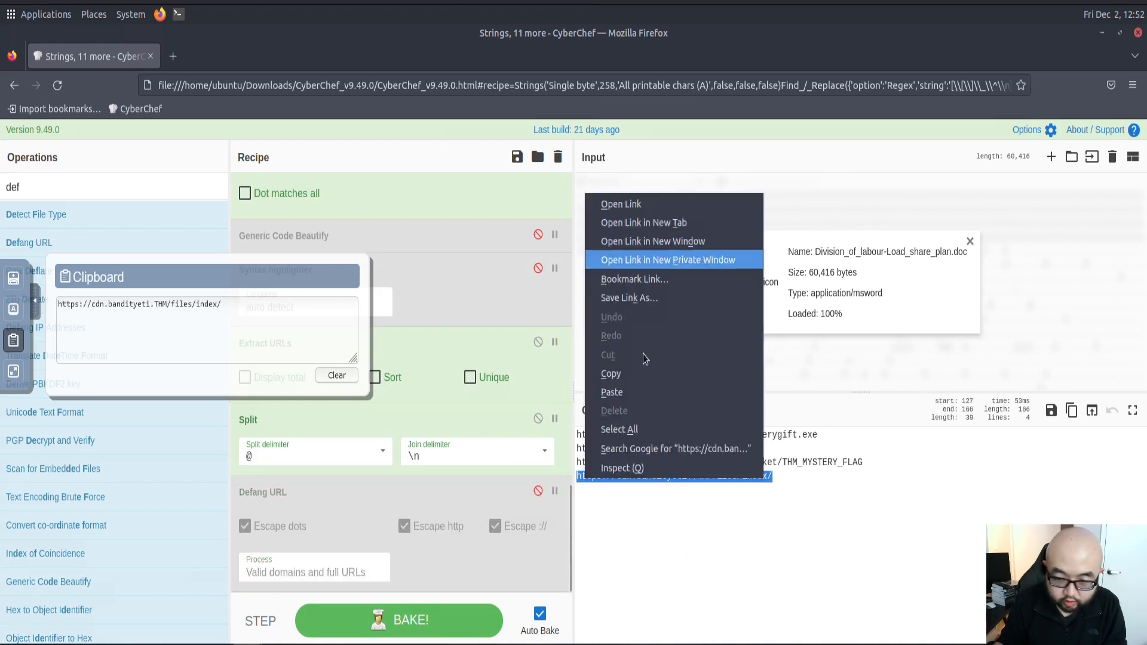
click(645, 371)
drag(224, 306, 58, 305)
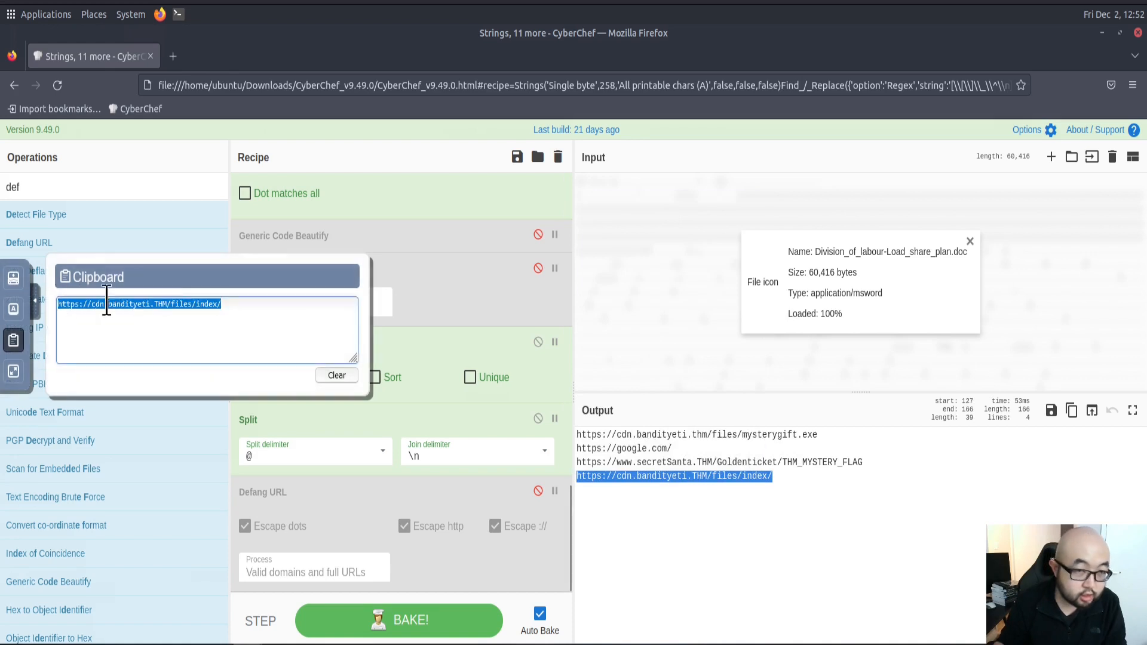
key(ctrl+alt+shift)
click(232, 330)
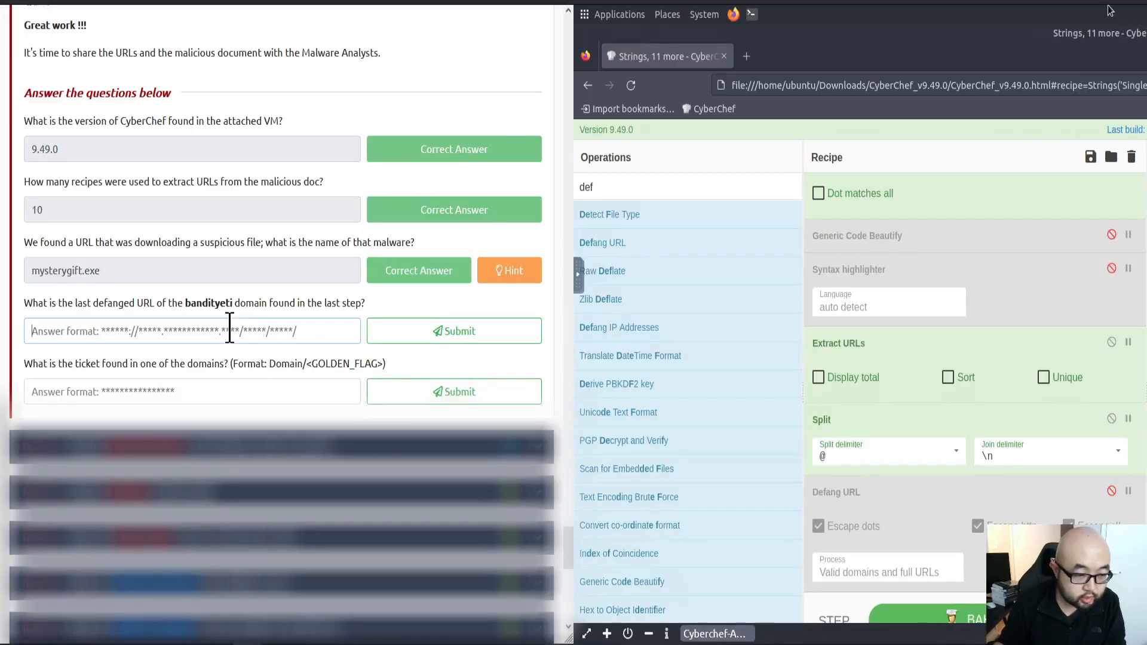
key(ctrl+v)
click(415, 346)
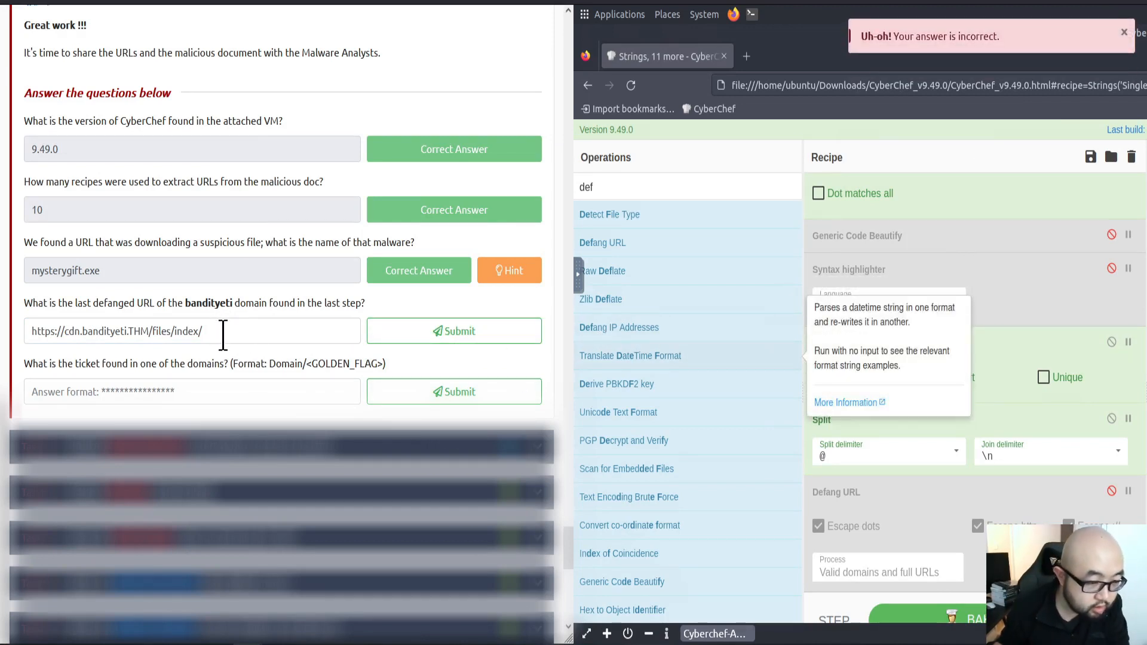
drag(223, 336, 151, 333)
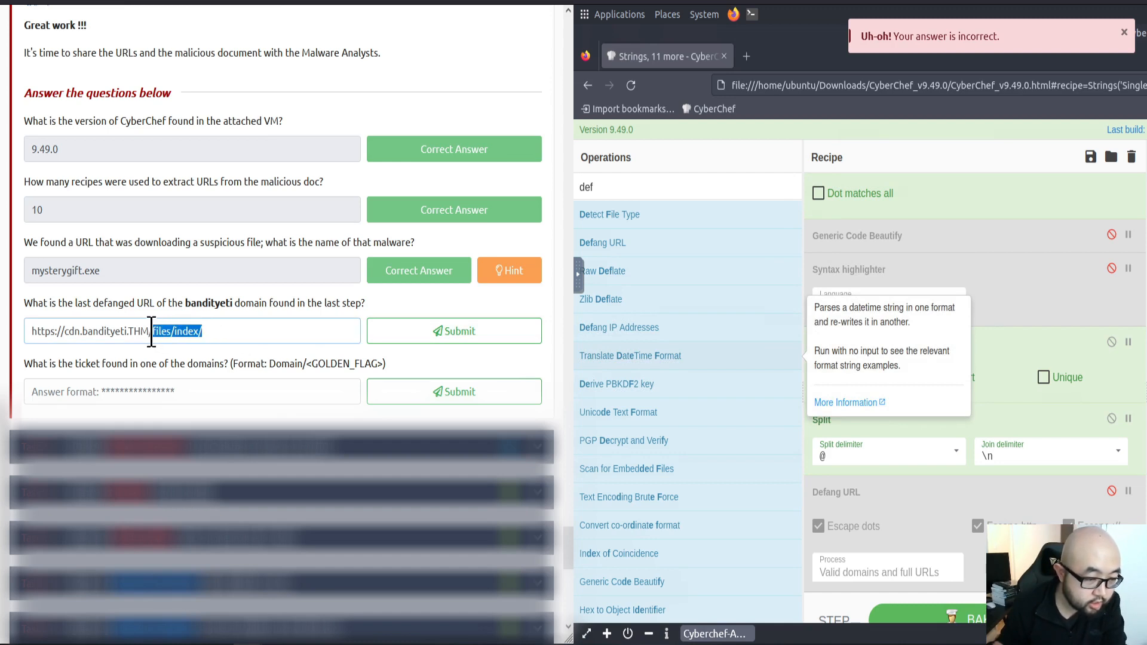
key(BackSpace)
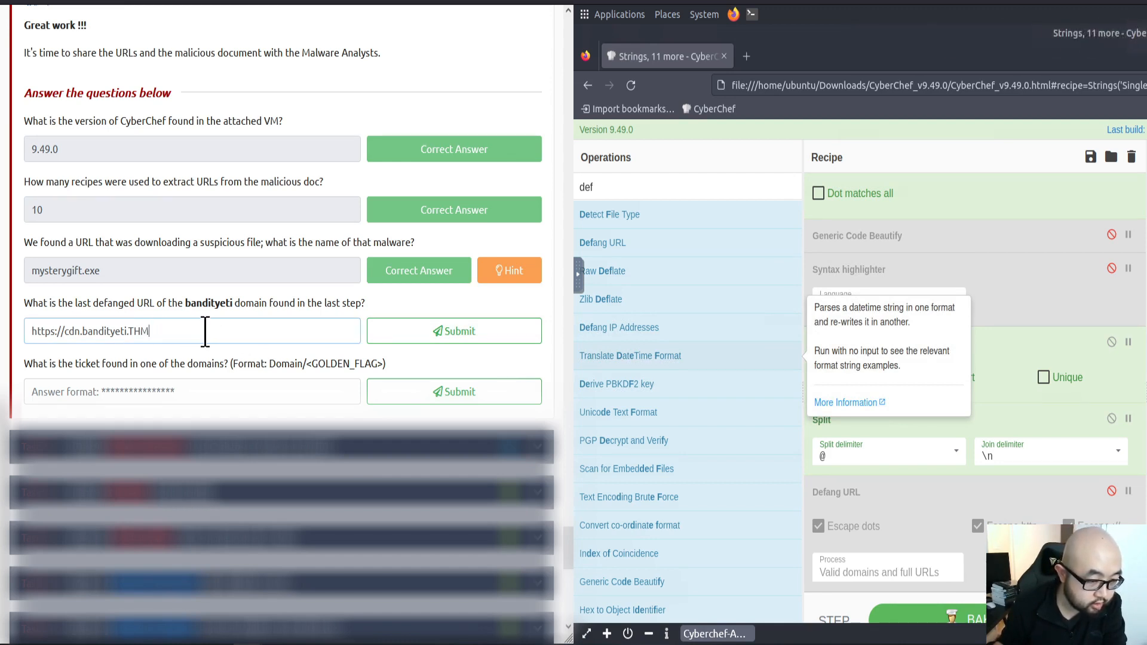
click(467, 339)
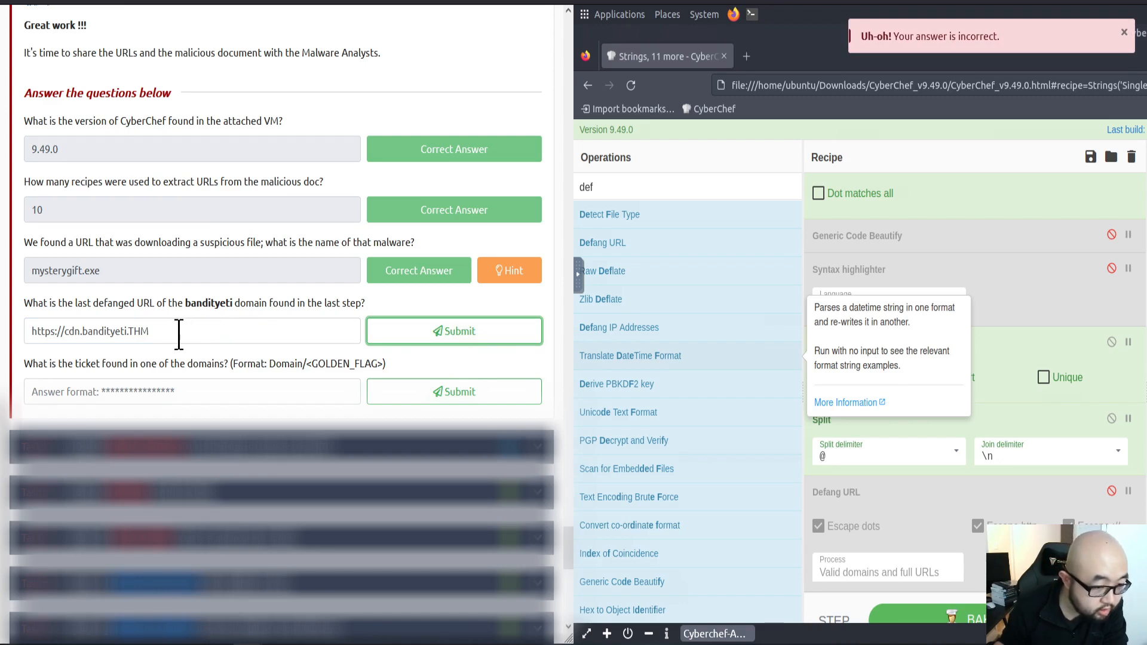
Step: Re-enable the Defang URL operation and copy hxxps[://]cdn[.]bandityeti[.]THM/files/index/ from the output through the virtual machine's shared clipboard
click(35, 2)
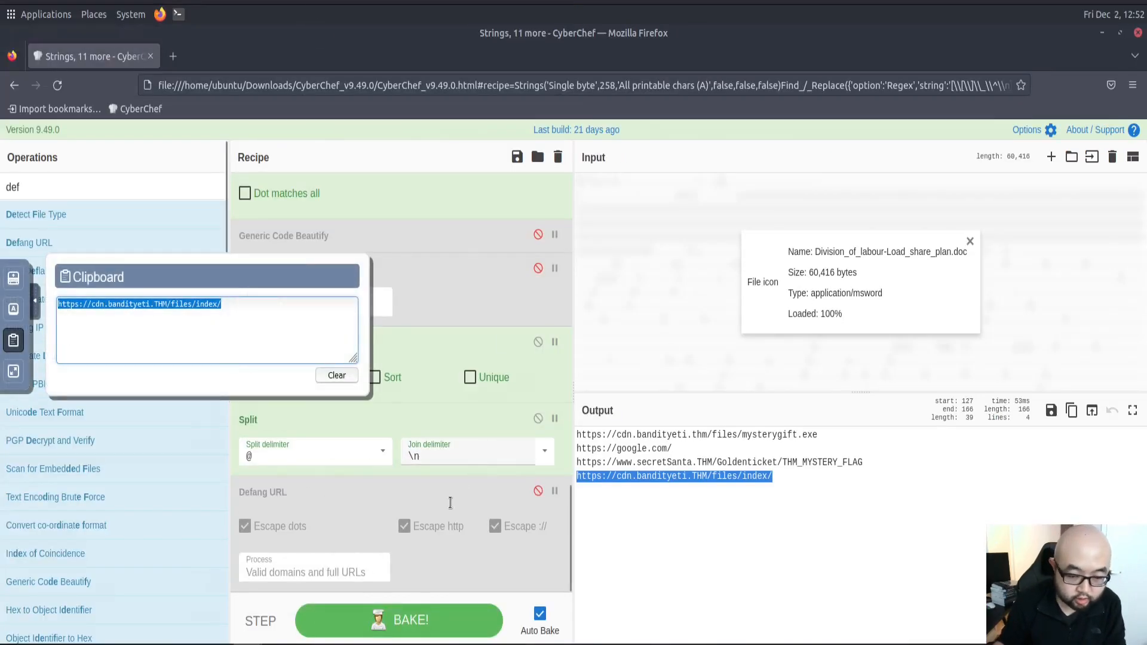
click(538, 490)
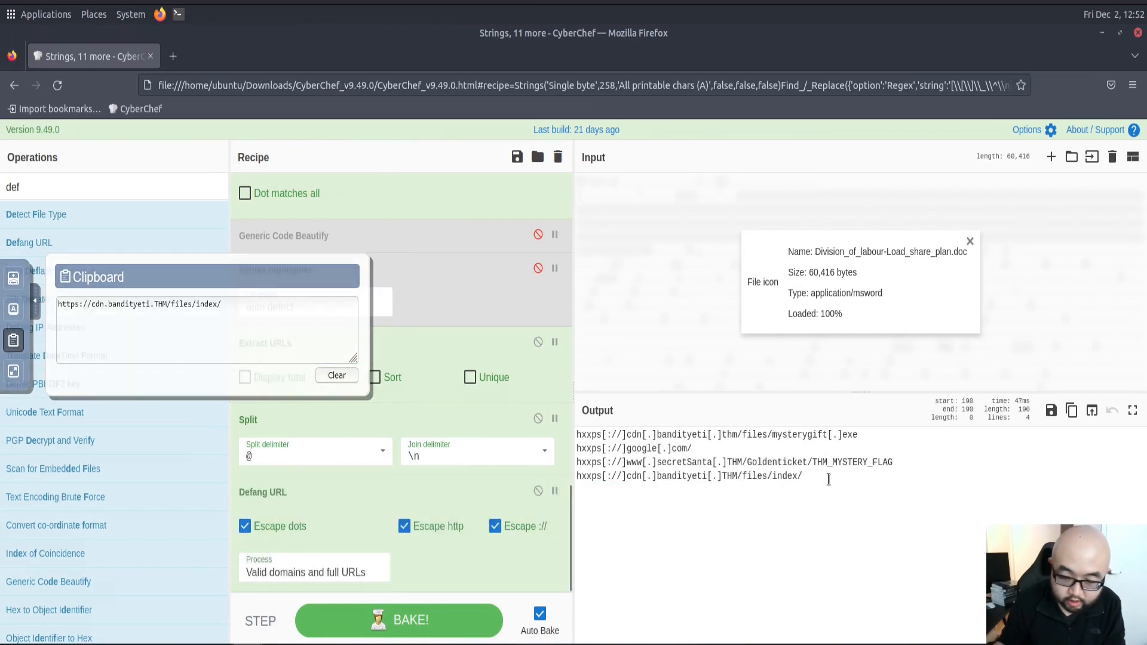
drag(824, 478, 576, 477)
key(ctrl+c)
triple_click(260, 323)
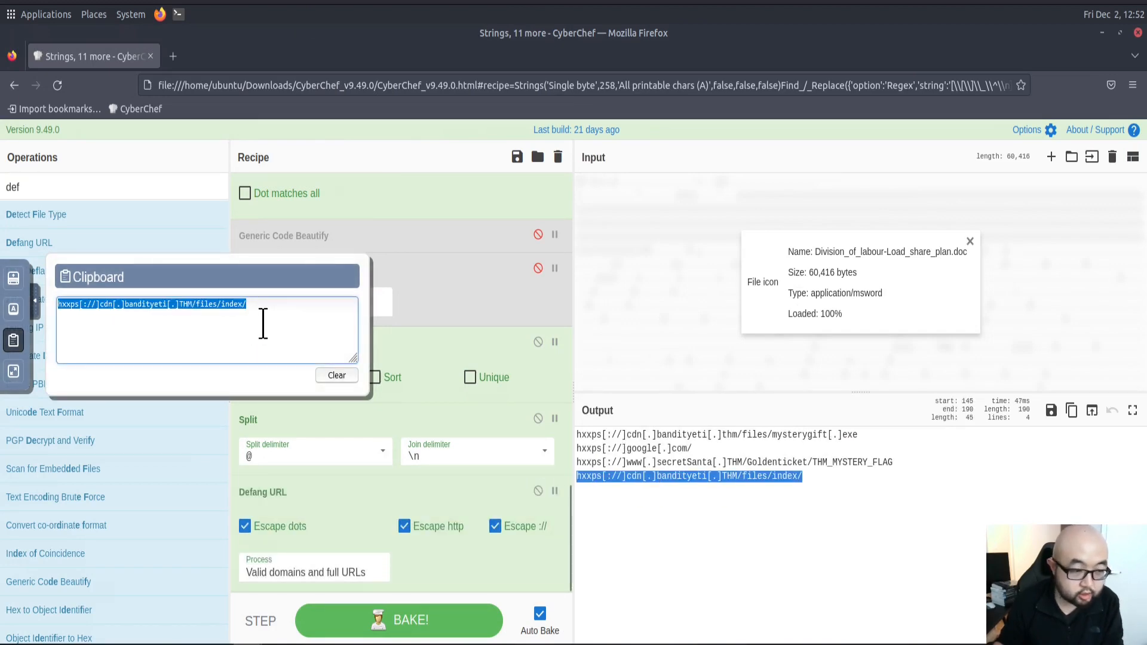
key(Escape)
Step: Replace the bandityeti URL answer with hxxps[://]cdn[.]bandityeti[.]THM/files/index/ and submit it
triple_click(208, 327)
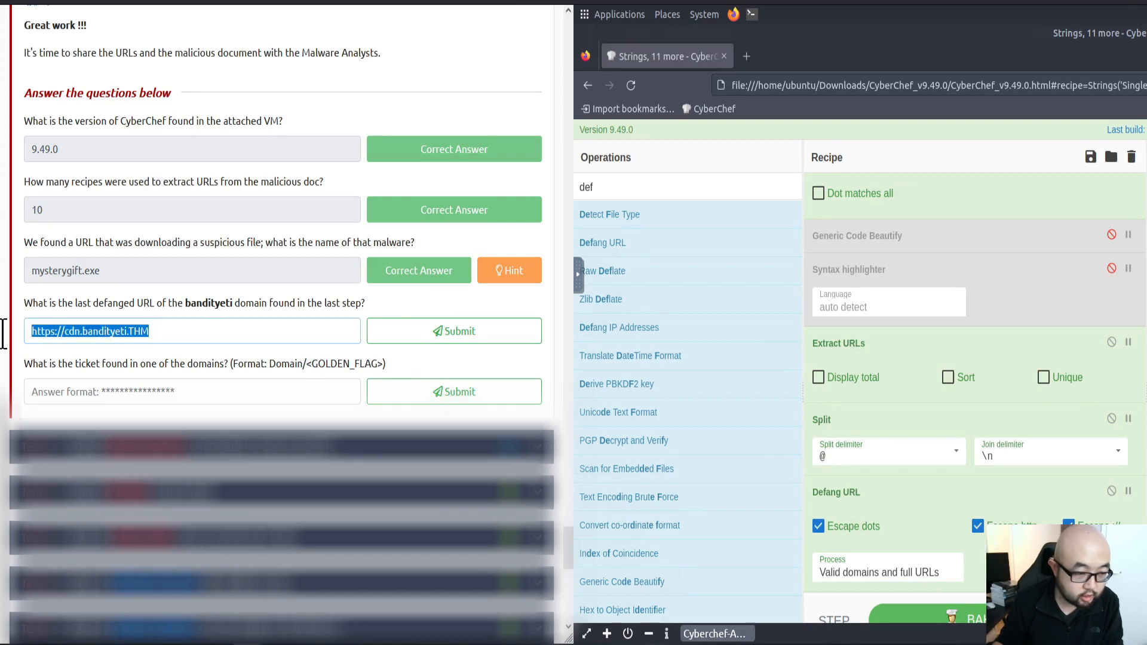
key(ctrl+v)
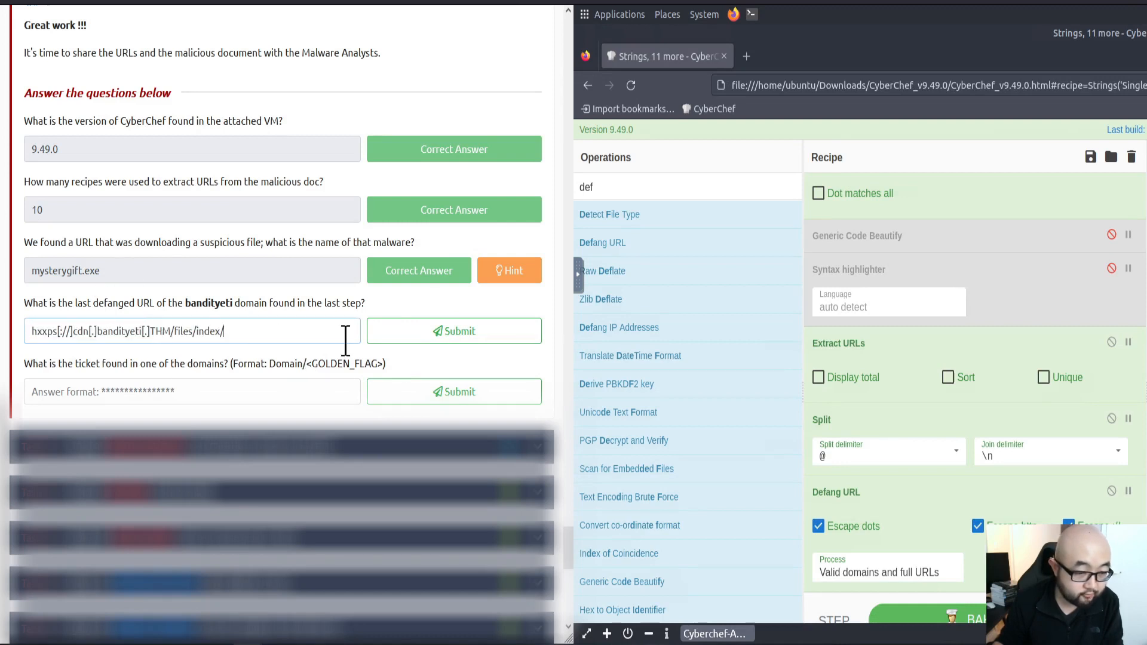
click(445, 335)
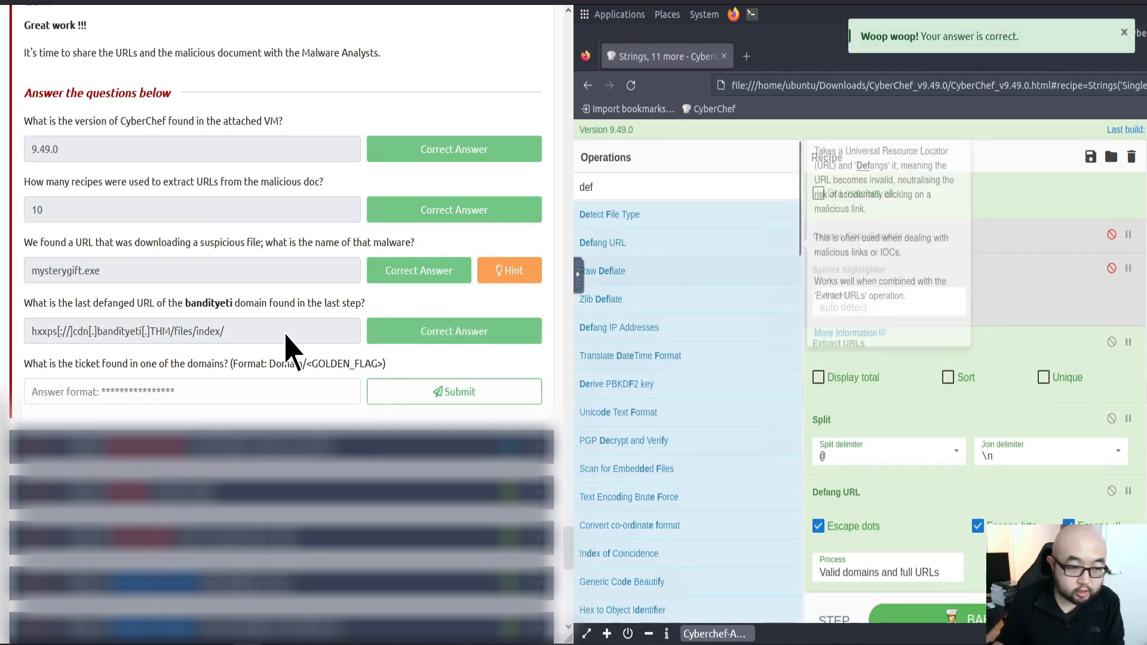
Step: Copy THM_MYSTERY_FLAG from the secretSanta URL in the output through the shared clipboard and return to the task questions
scroll(287, 353, down, 1)
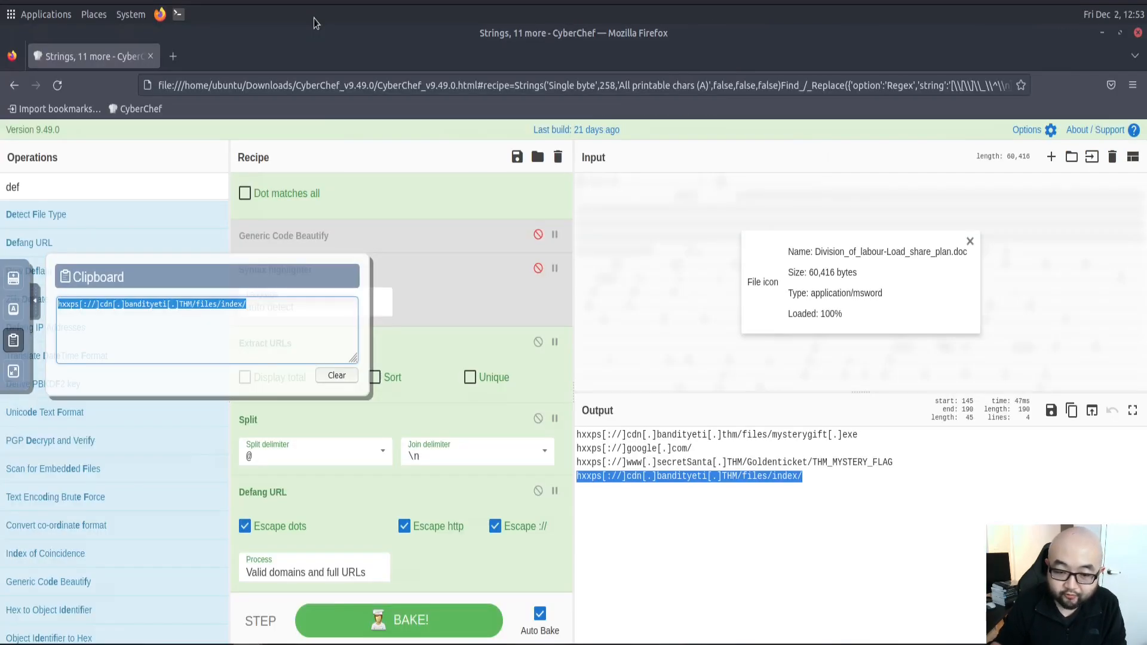
click(873, 523)
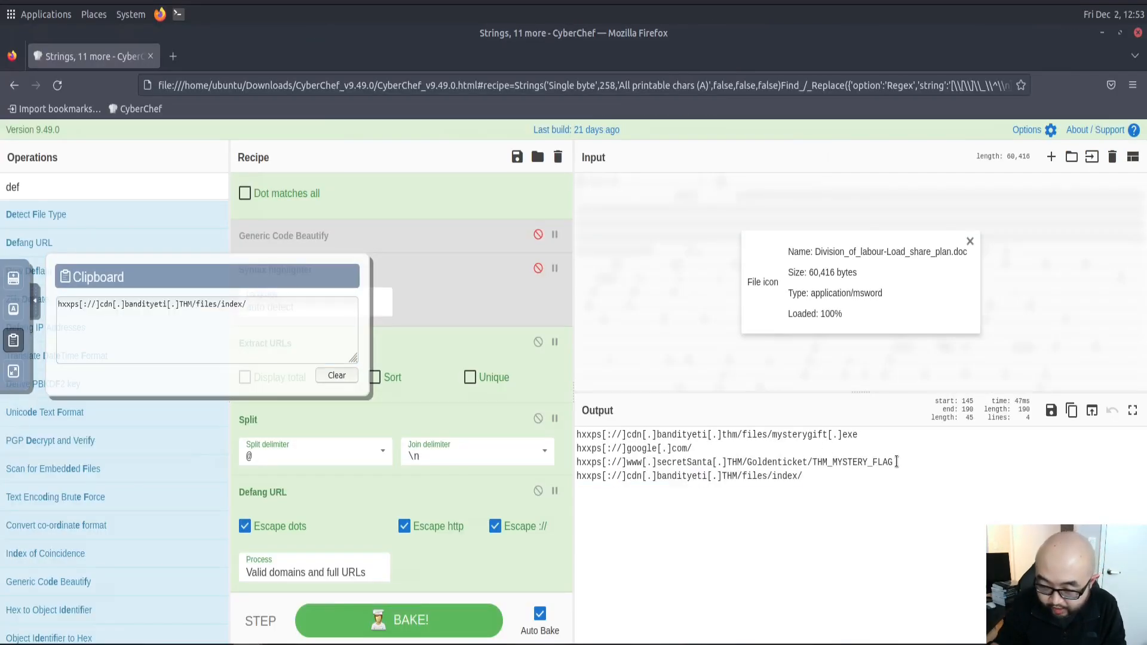
drag(844, 469, 814, 466)
key(ctrl+c)
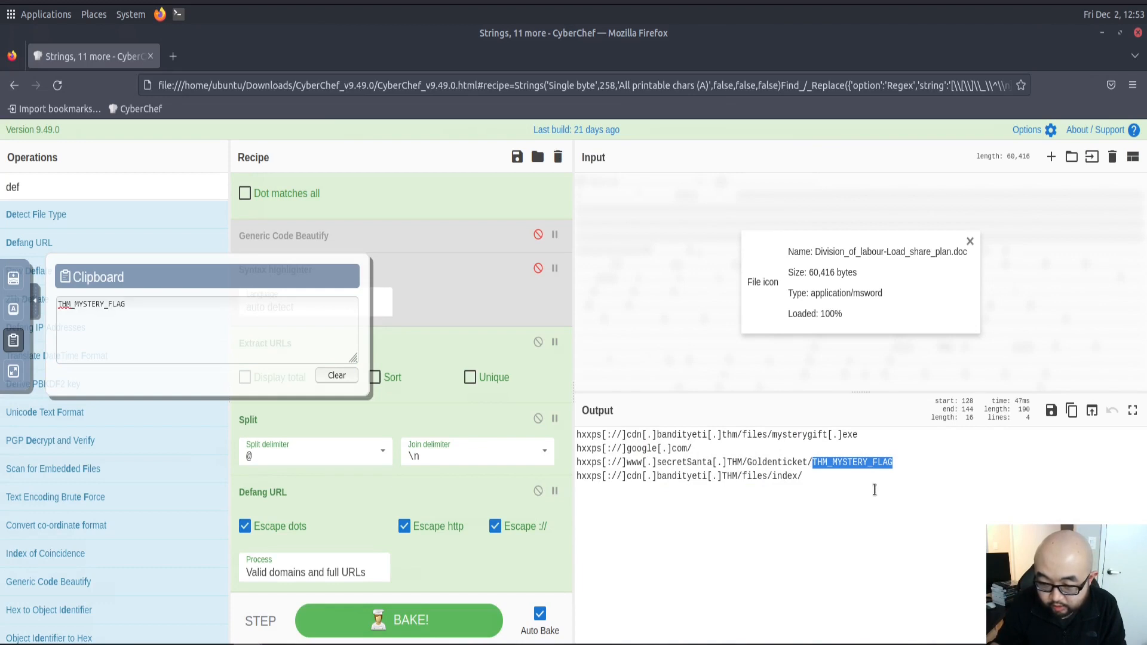
right_click(881, 463)
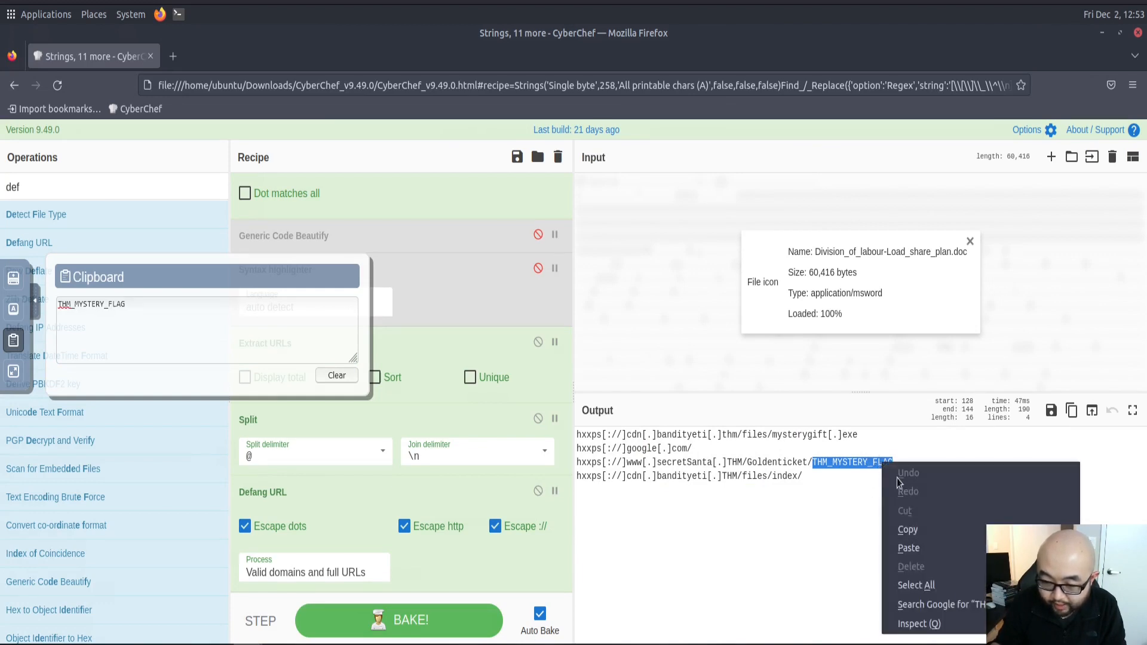
click(908, 529)
triple_click(179, 328)
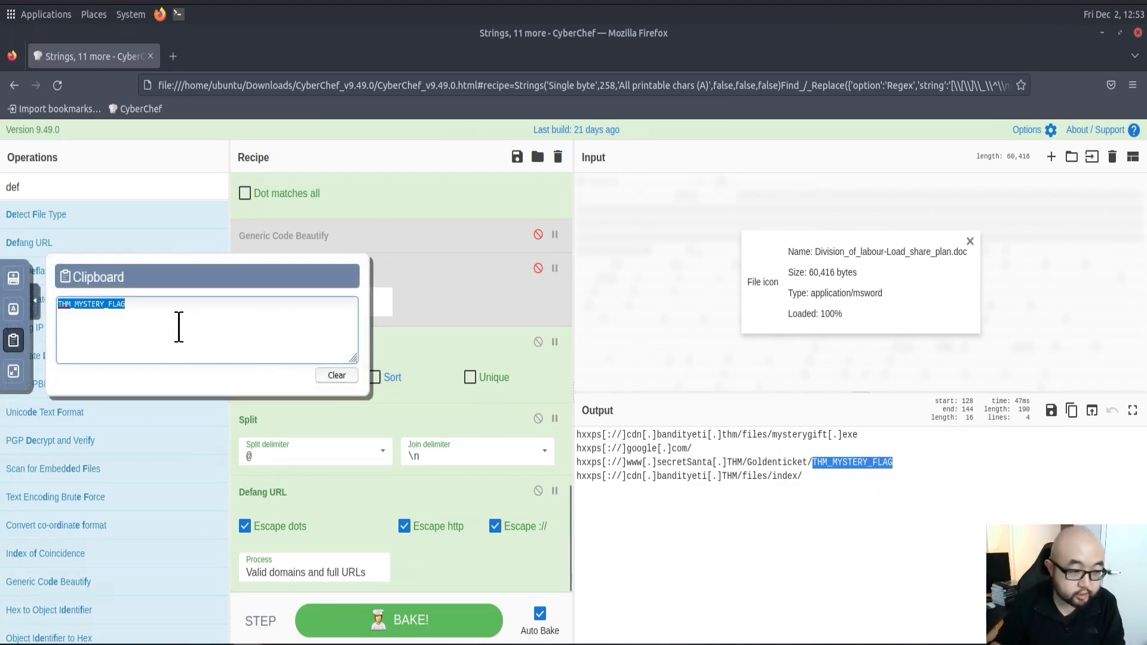
click(524, 13)
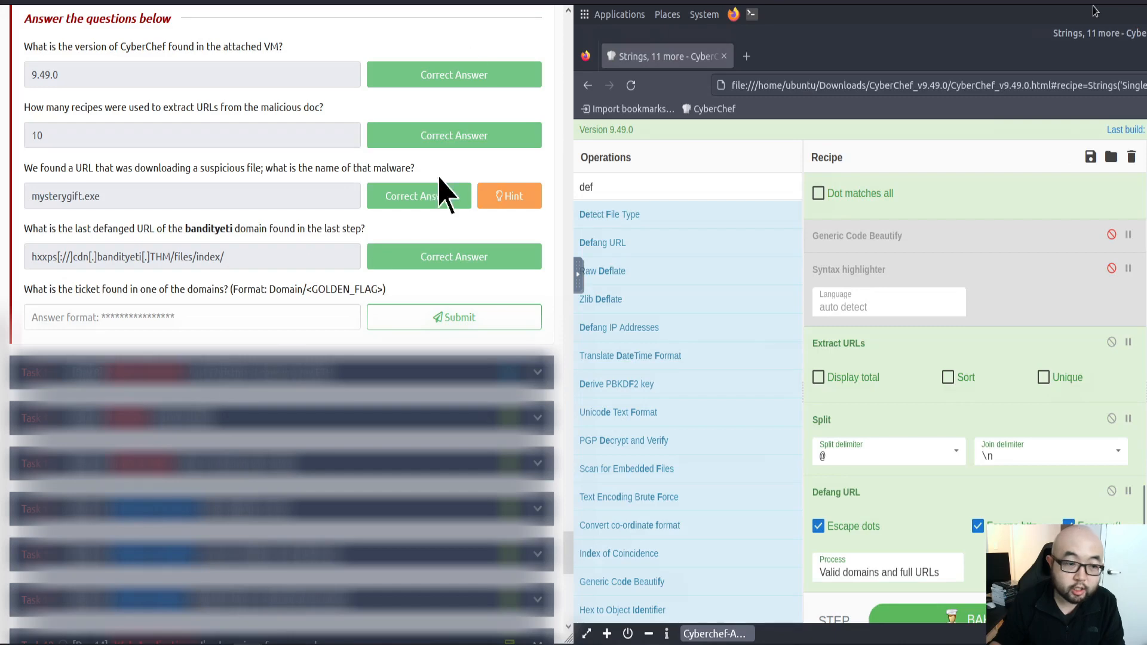
Step: Paste THM_MYSTERY_FLAG as the answer to the ticket question and submit it
click(202, 317)
key(ctrl+v)
click(459, 321)
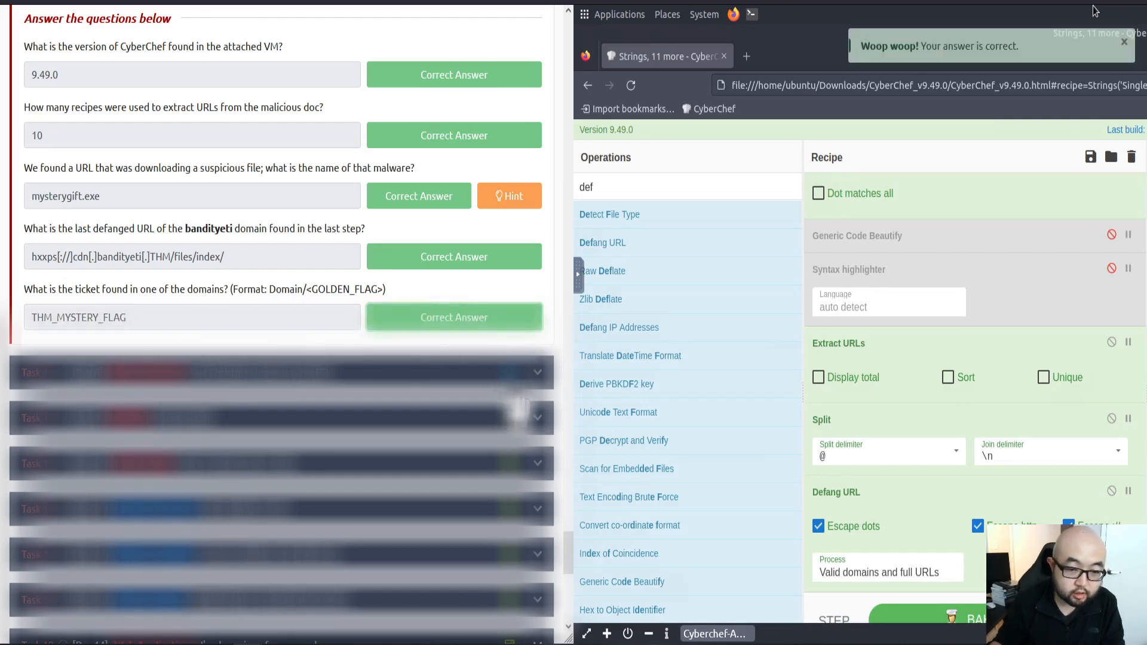
scroll(361, 283, up, 3)
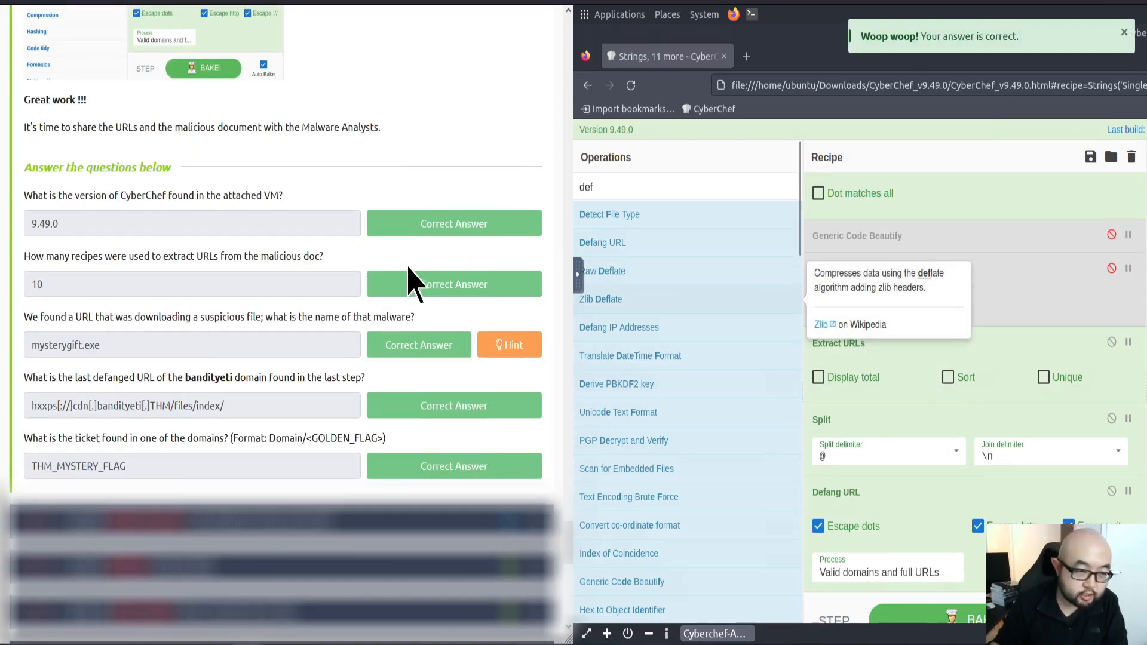
scroll(416, 283, up, 3)
scroll(454, 283, down, 3)
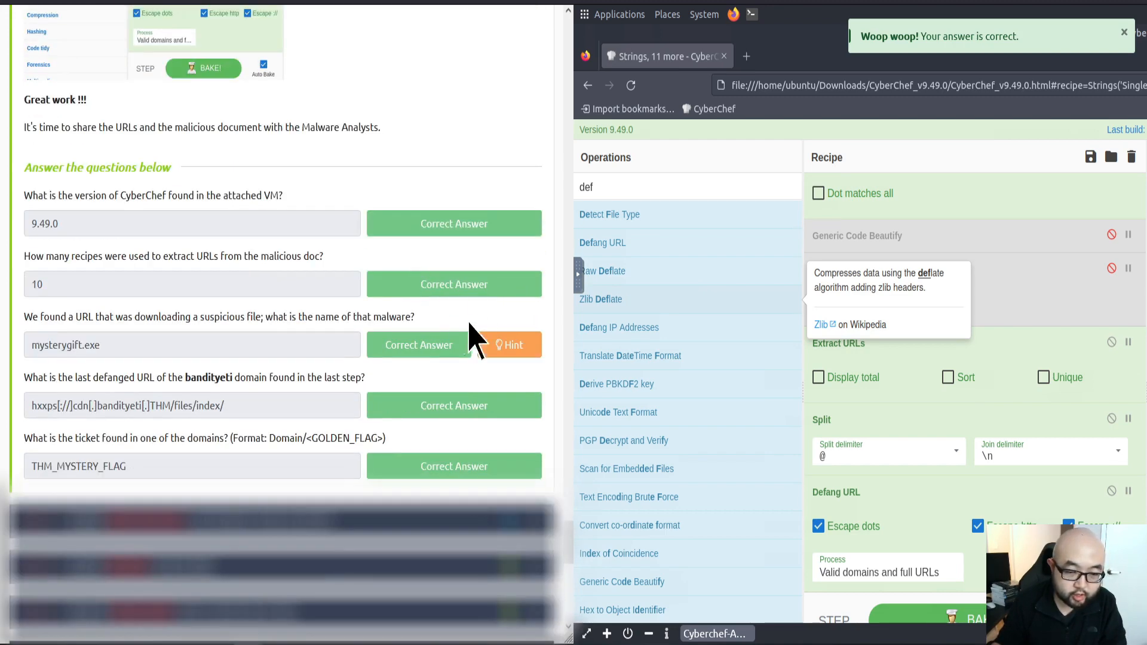
scroll(303, 354, up, 3)
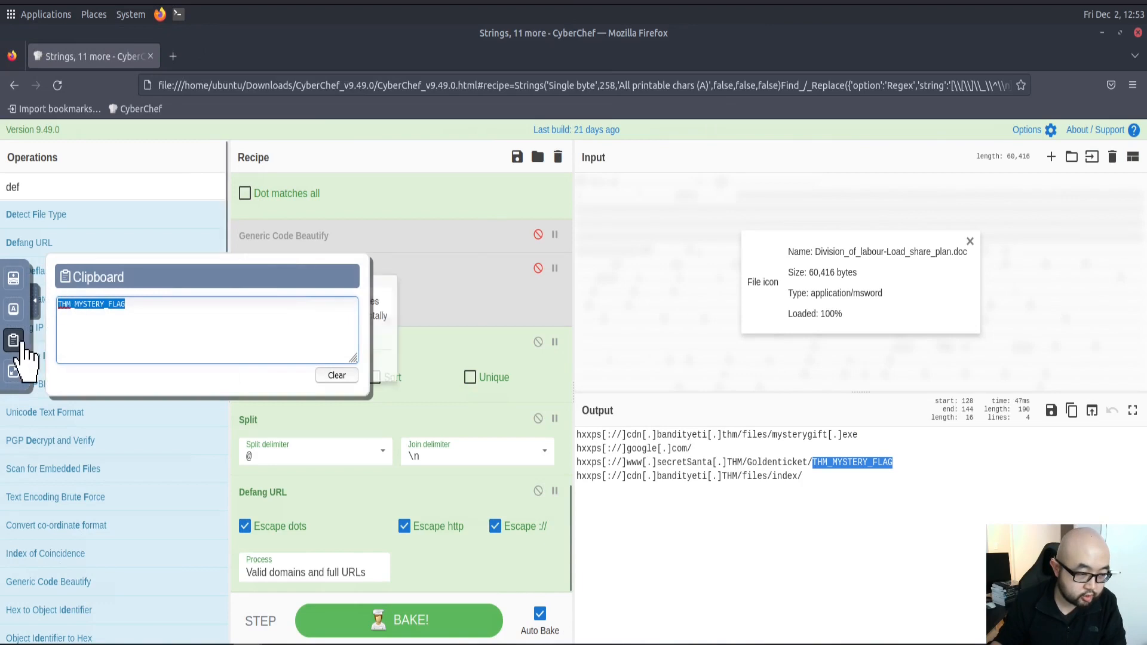
Step: Close the virtual machine's shared clipboard panel and return to the CyberChef browser window
click(13, 341)
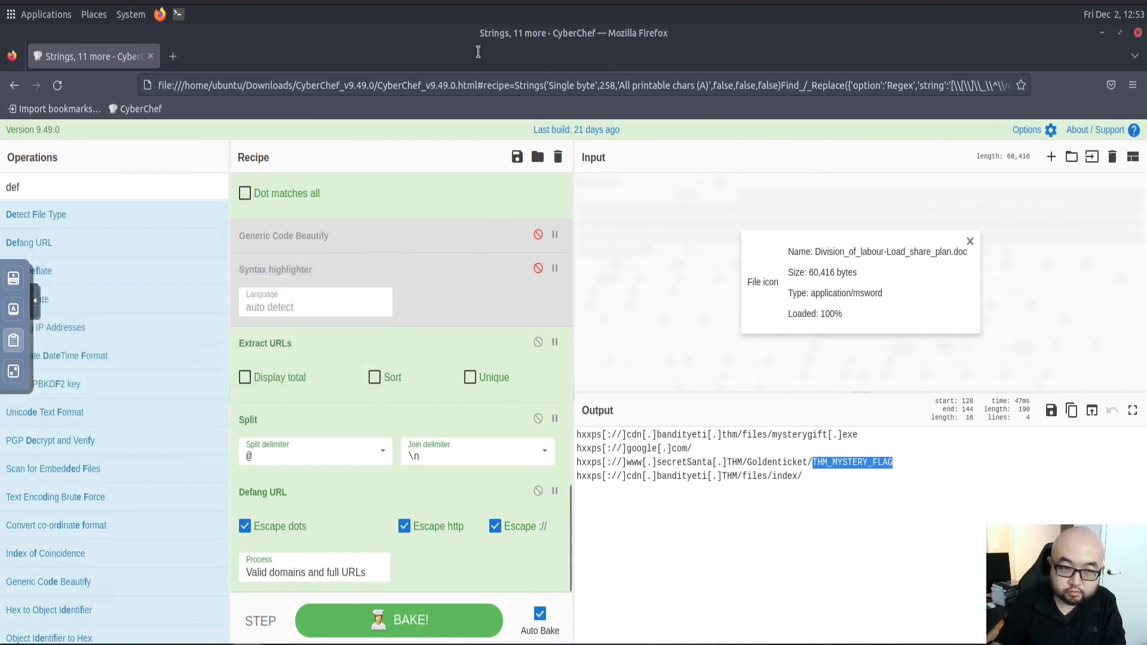
click(1101, 34)
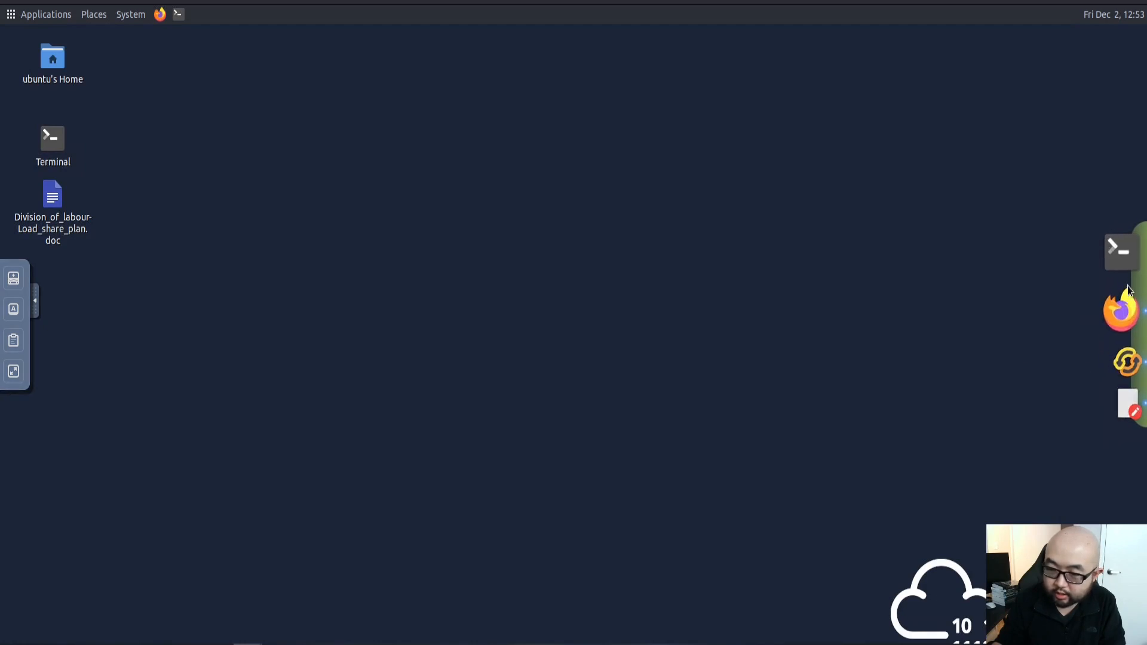
click(1128, 306)
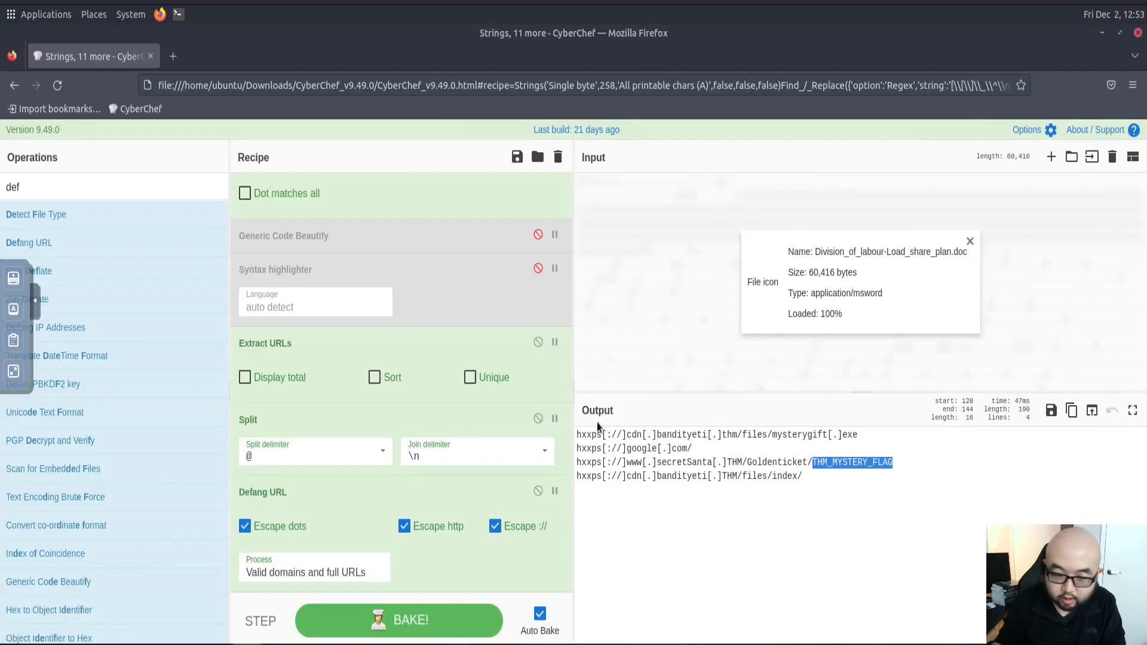
Step: Disable the Defang URL, Extract URLs and Split operations in the recipe
click(539, 491)
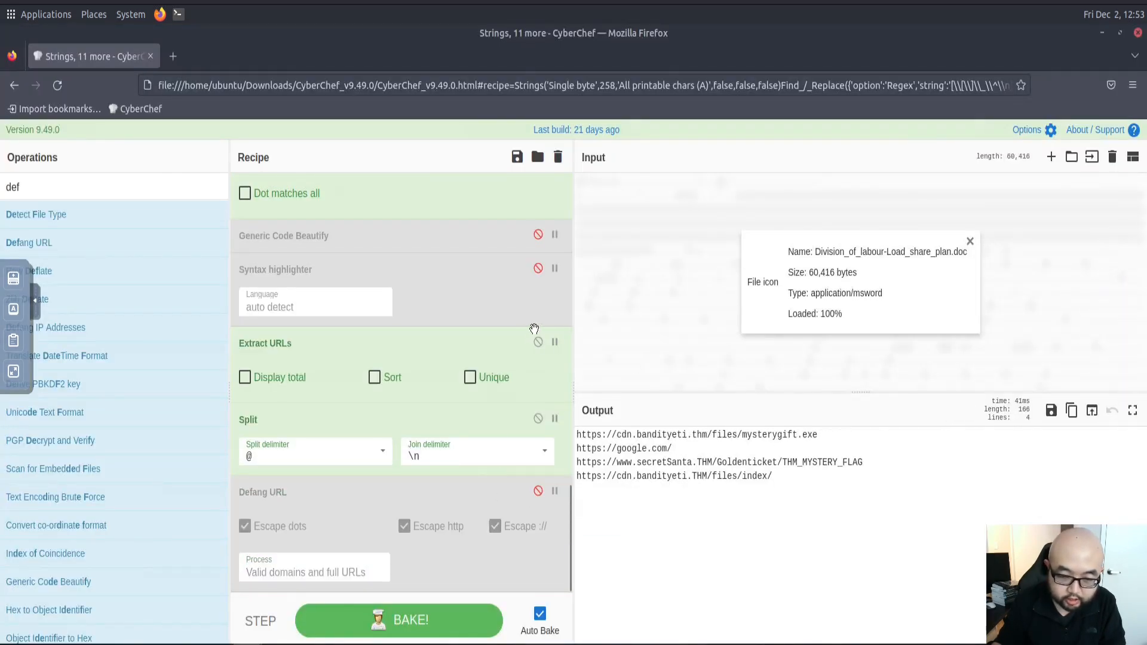
click(540, 344)
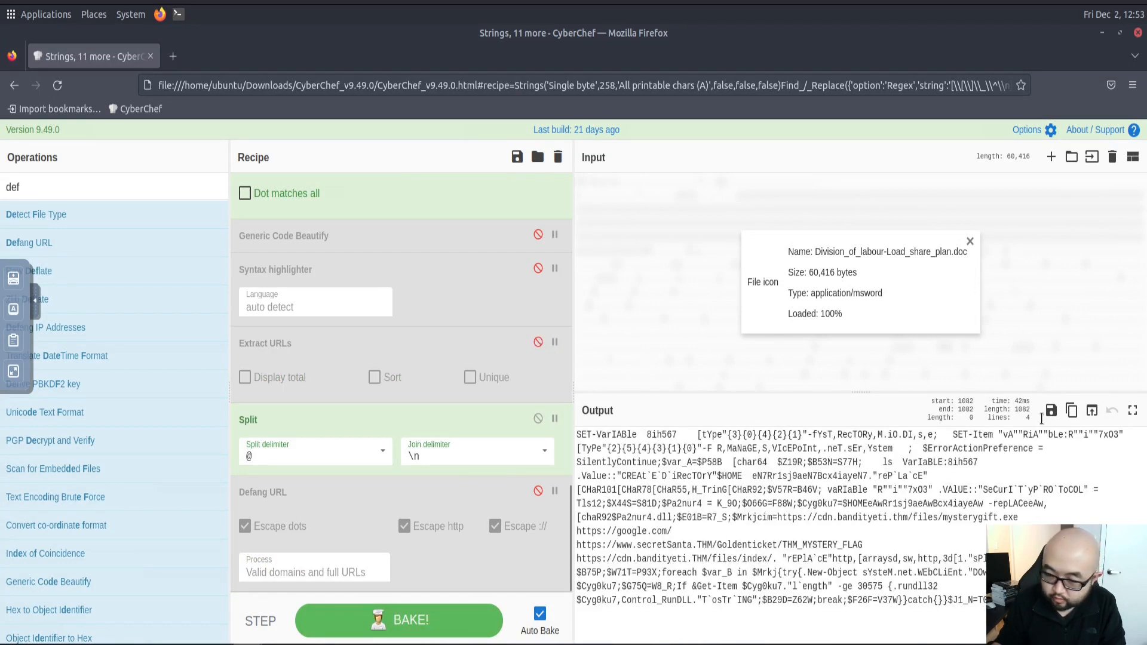
scroll(375, 410, up, 2)
scroll(375, 410, down, 2)
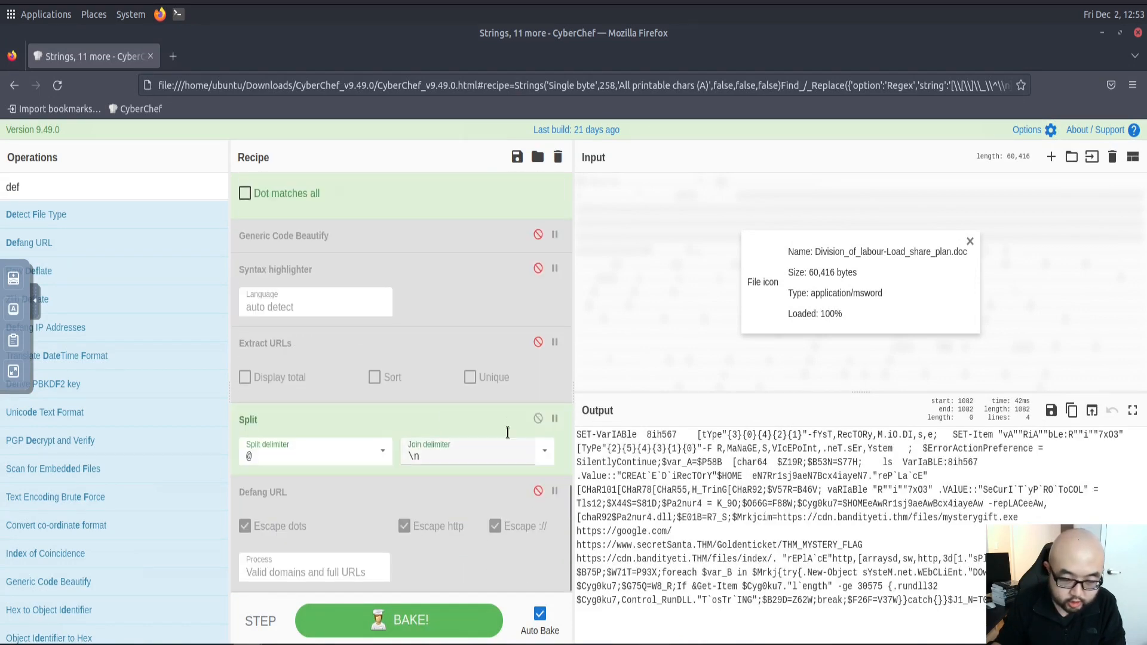
click(540, 419)
scroll(452, 392, up, 4)
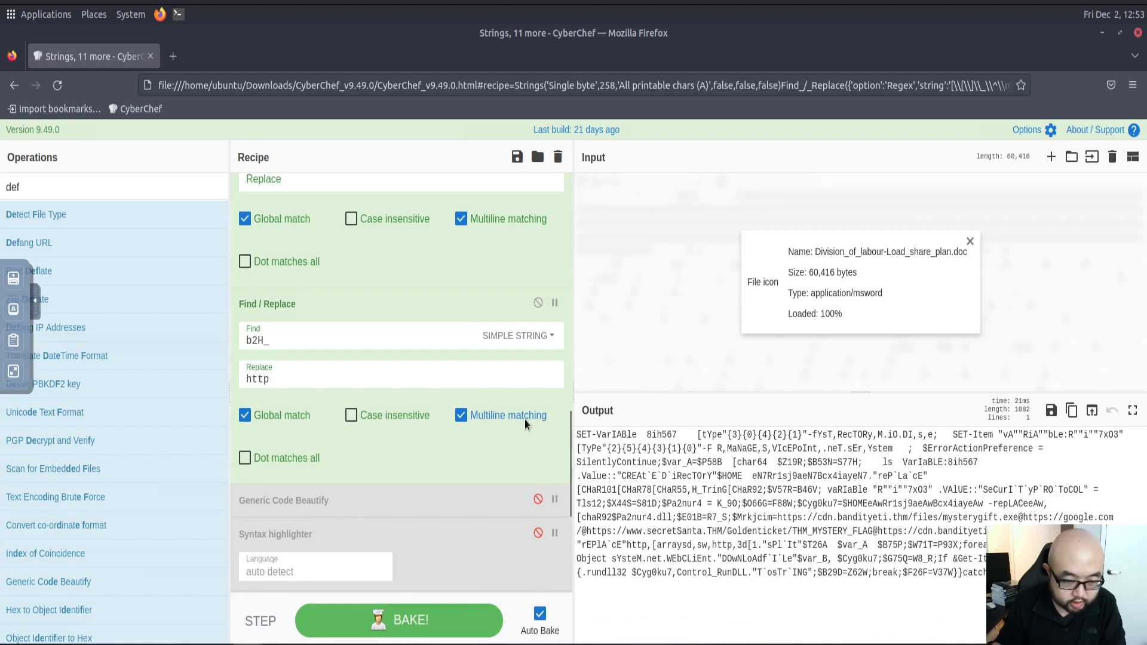
scroll(519, 449, down, 5)
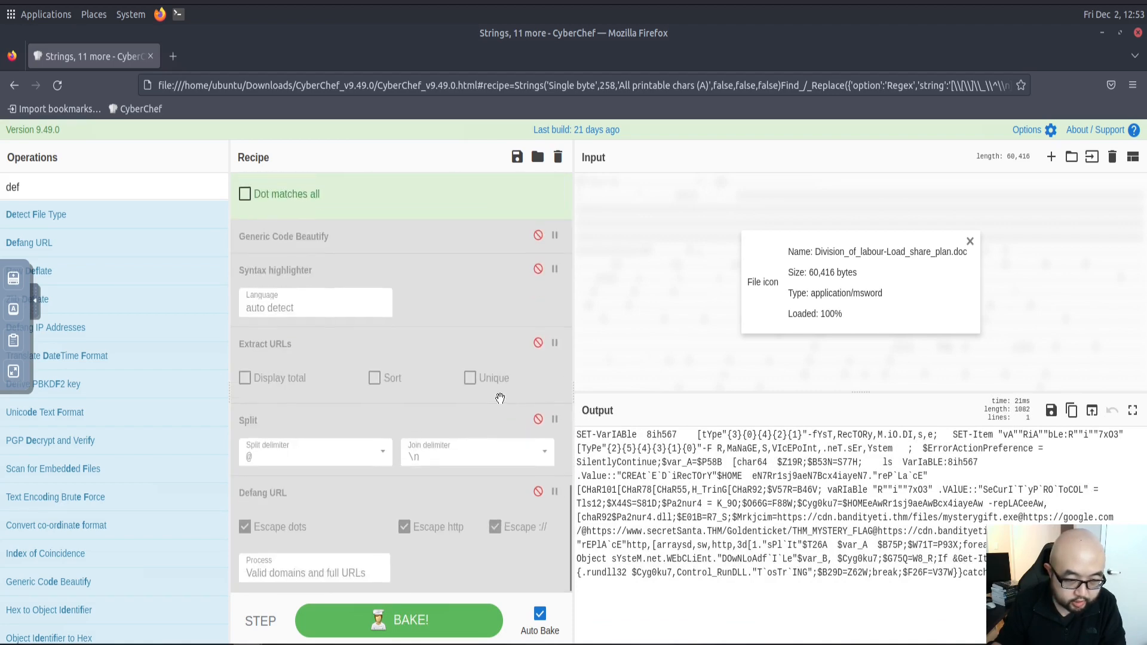
scroll(523, 291, up, 5)
scroll(498, 436, down, 4)
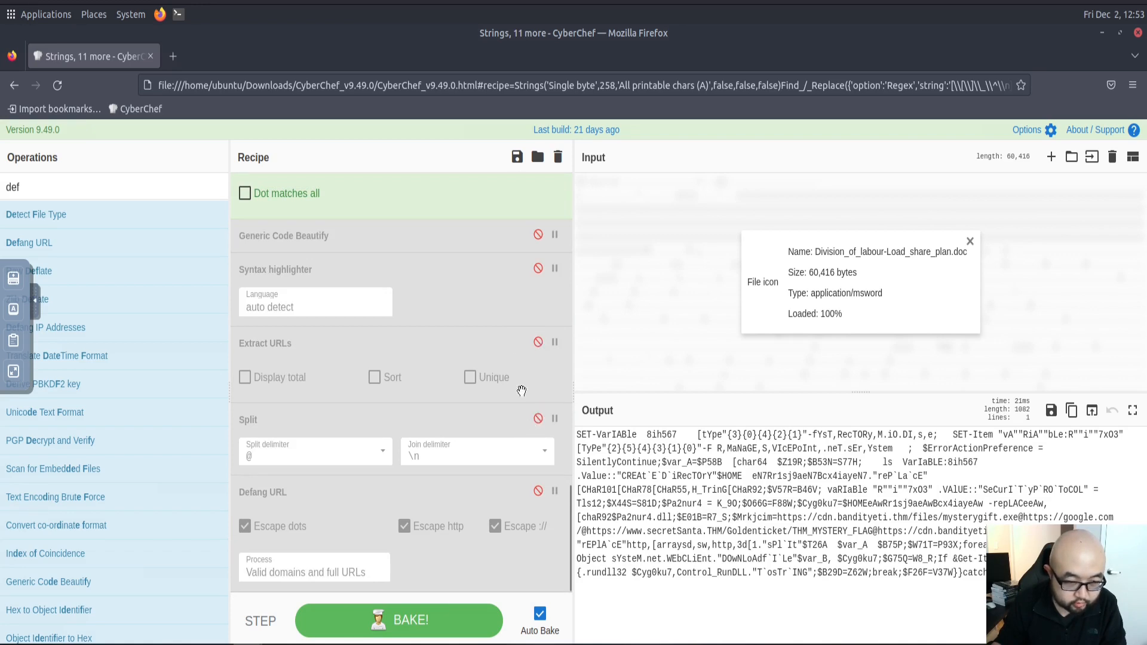
Step: Enable Generic Code Beautify and Syntax highlighter in the recipe and maximise the output to examine the script
click(538, 236)
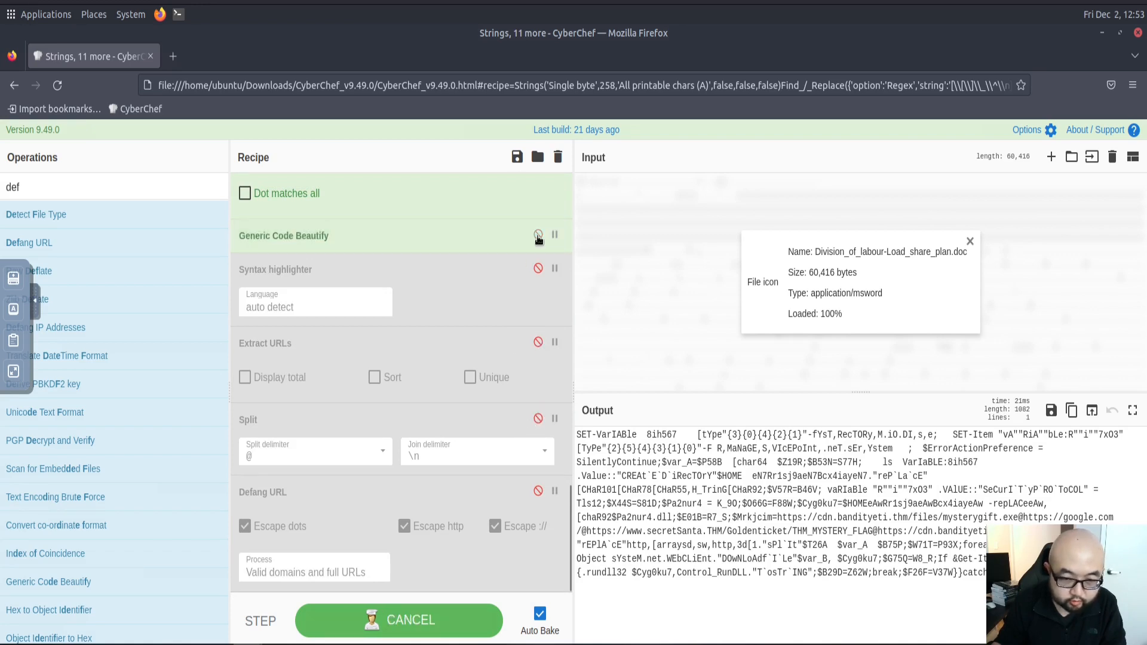
click(538, 269)
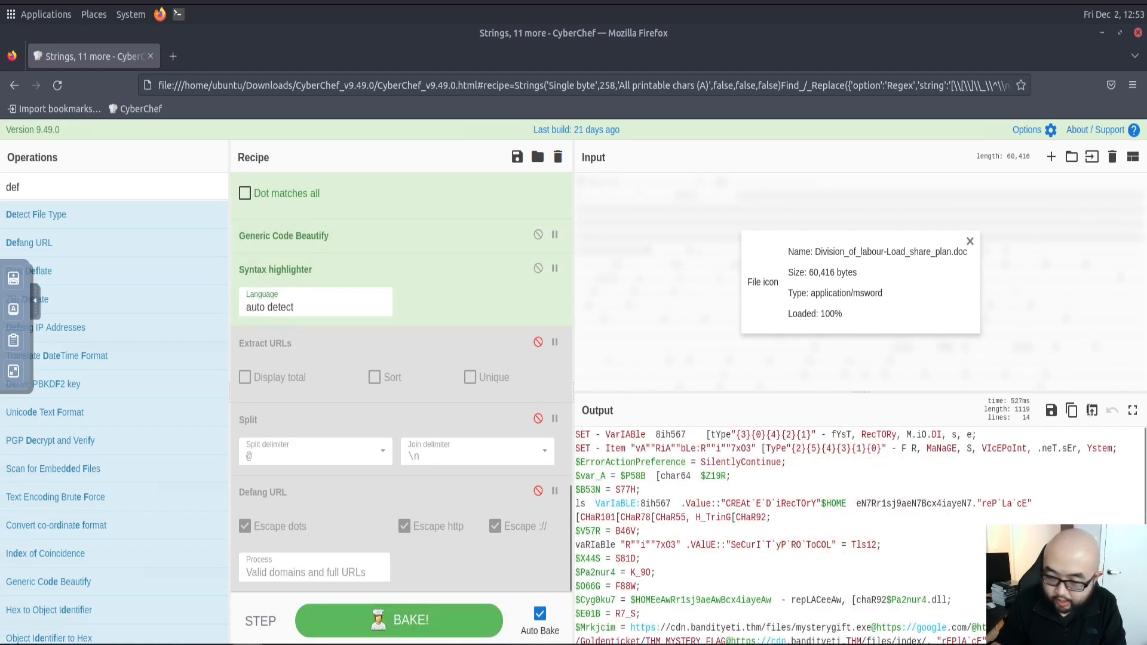
click(1133, 411)
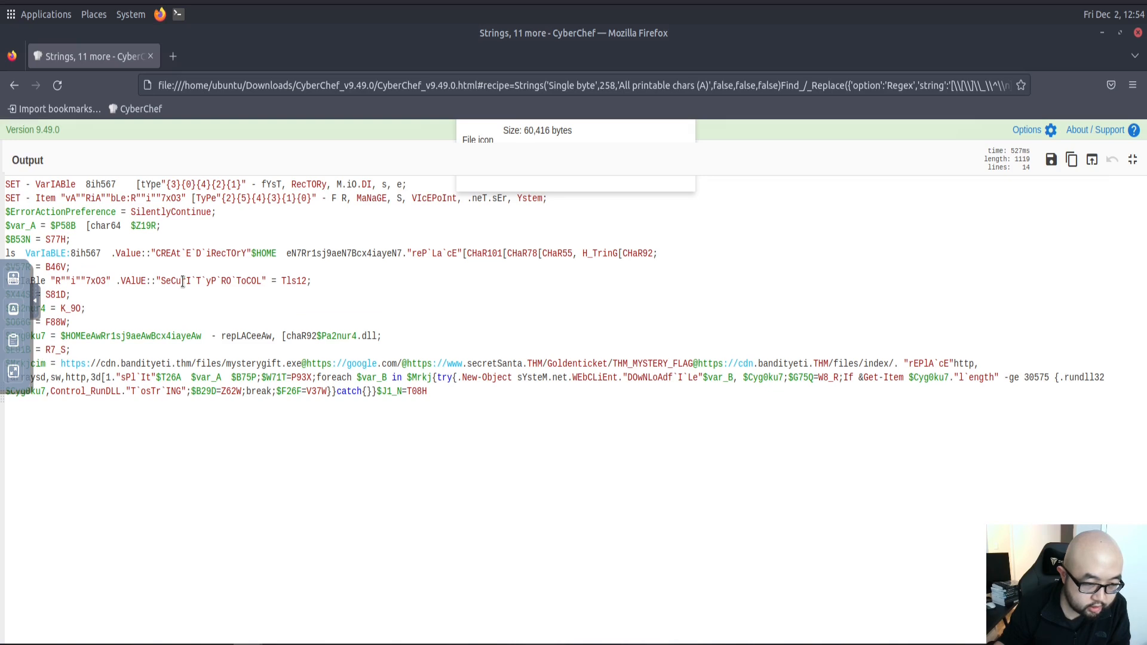
click(203, 252)
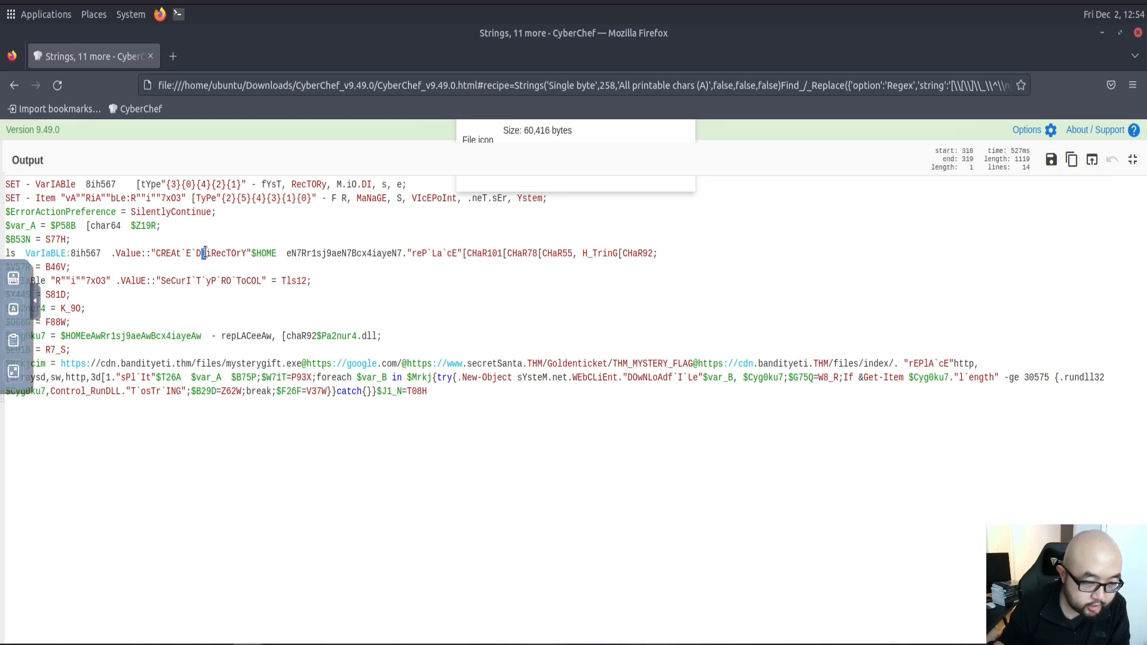
Step: Add an escaped backtick to the Find / Replace regex so it reads ['+)(\]\`], and maximise the output
right_click(205, 253)
click(231, 264)
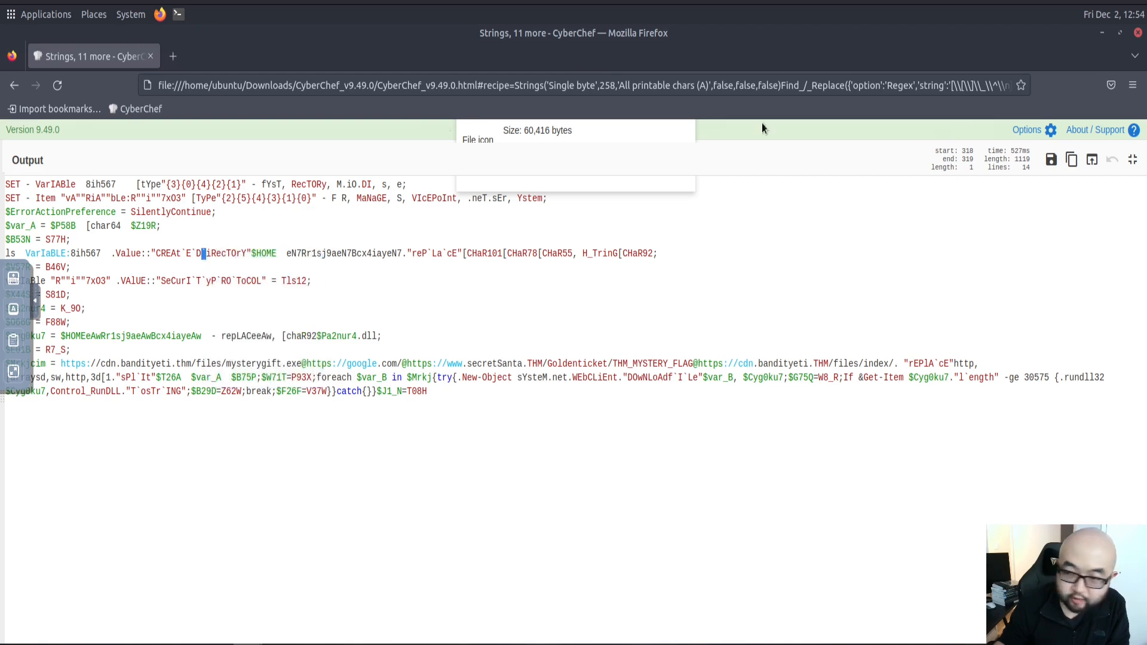
click(1133, 161)
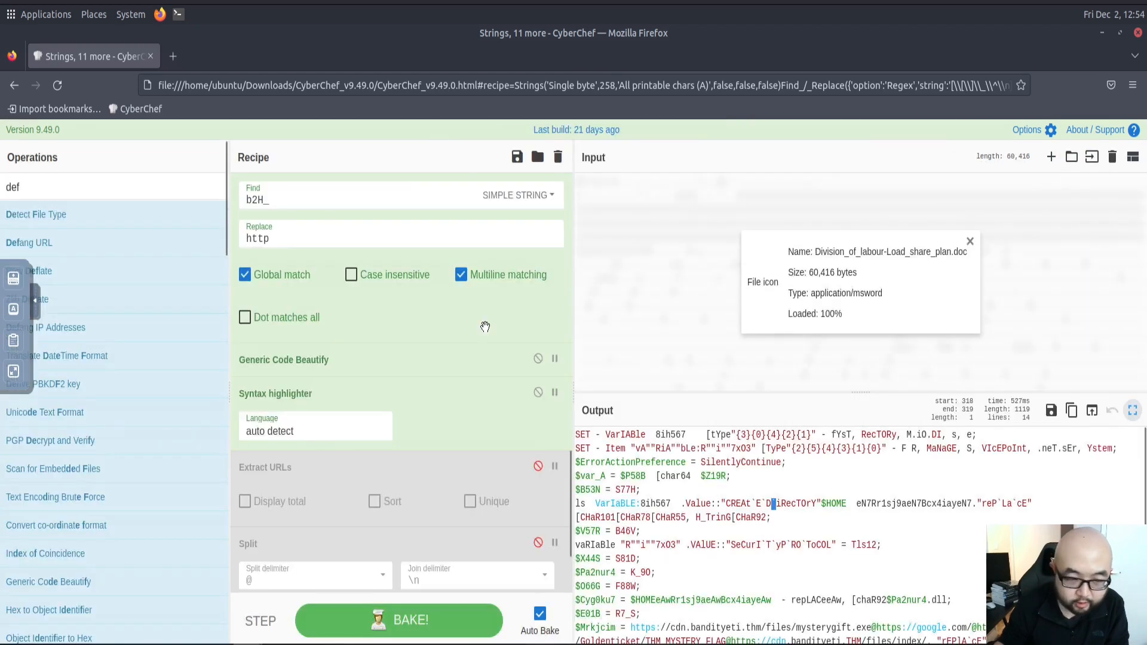
scroll(325, 351, up, 10)
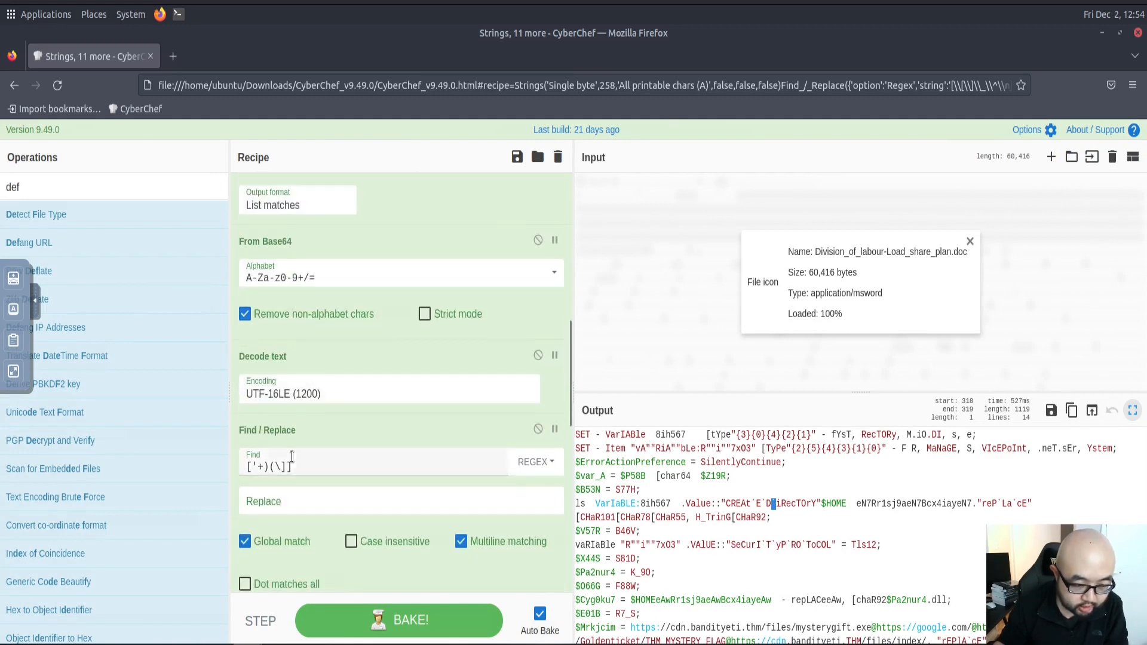
click(323, 469)
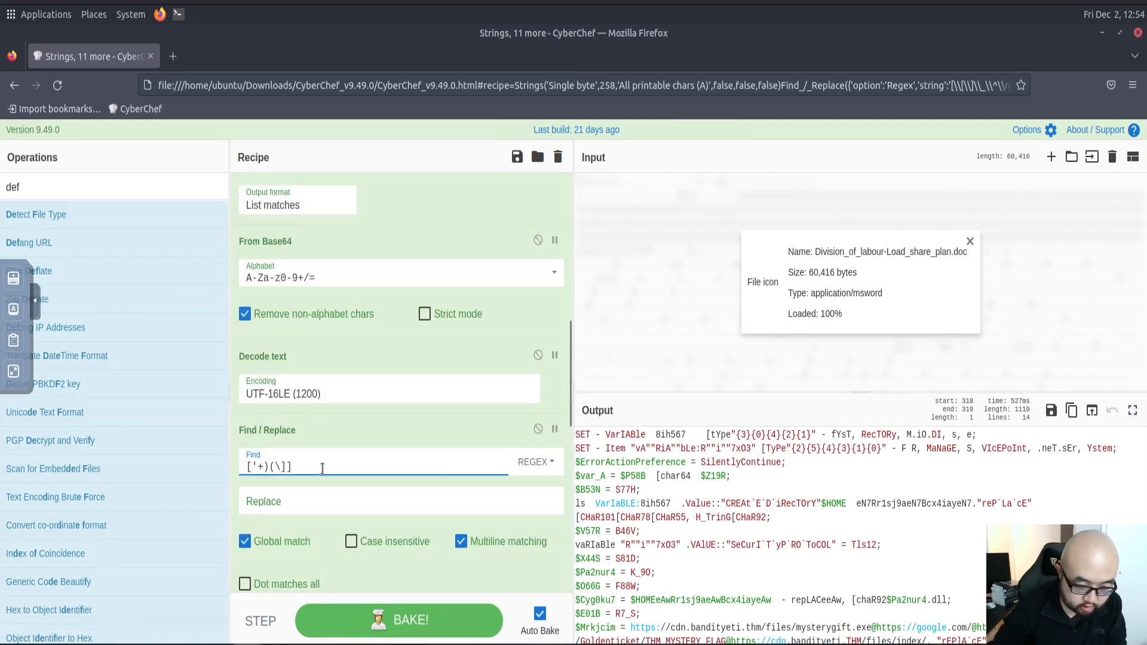
text(\`)
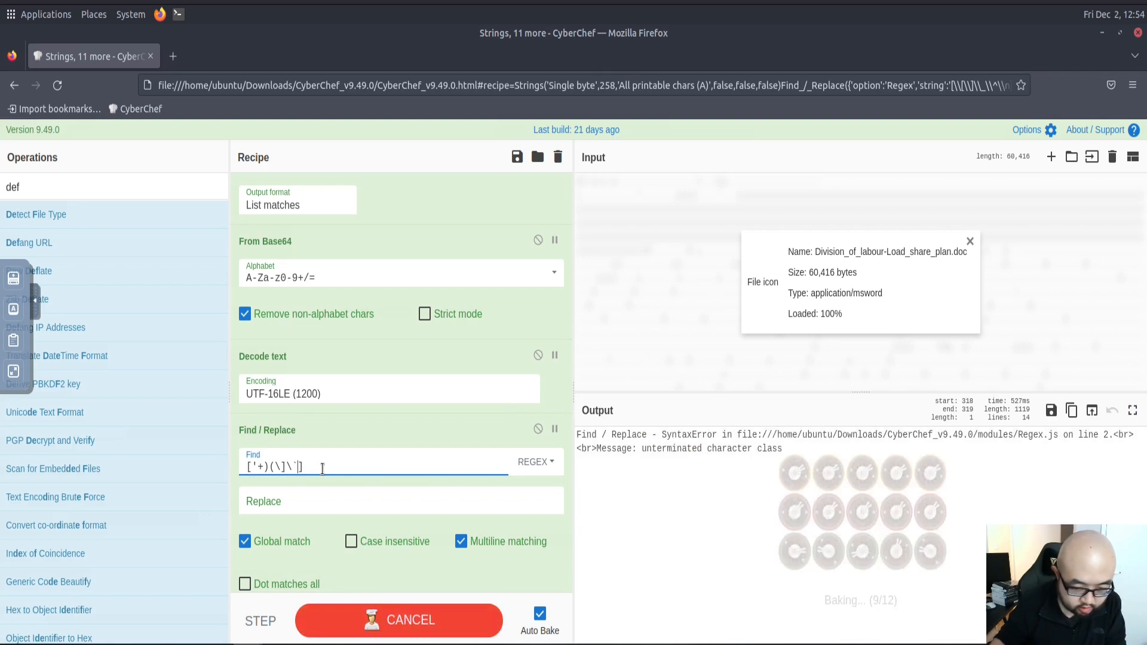
scroll(946, 489, down, 1)
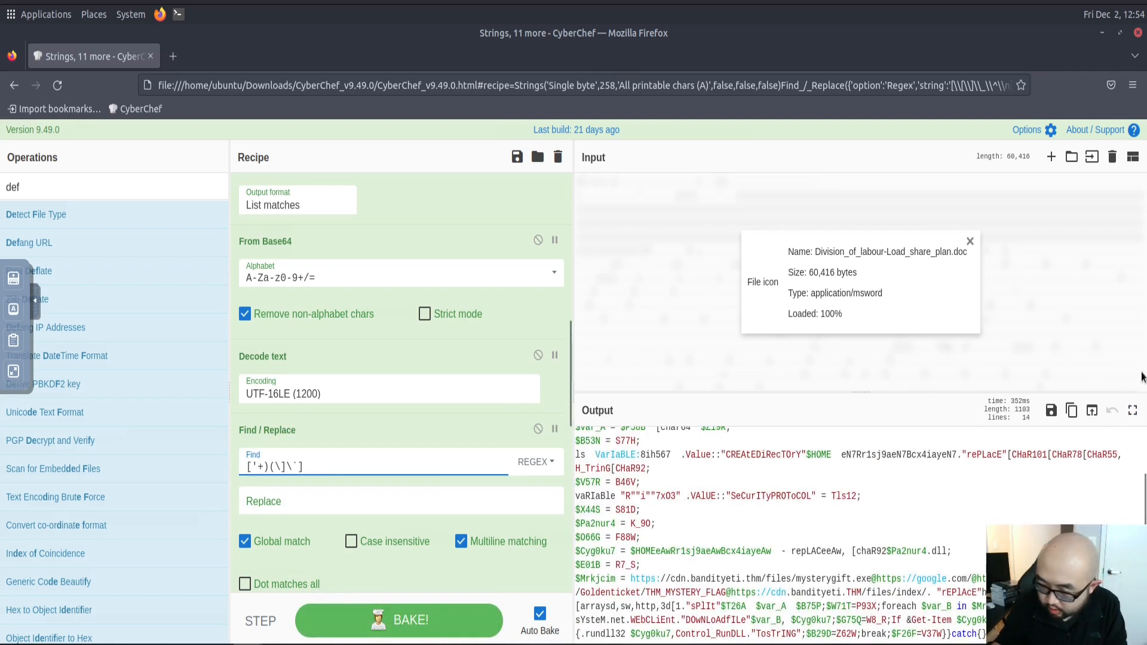
click(1133, 411)
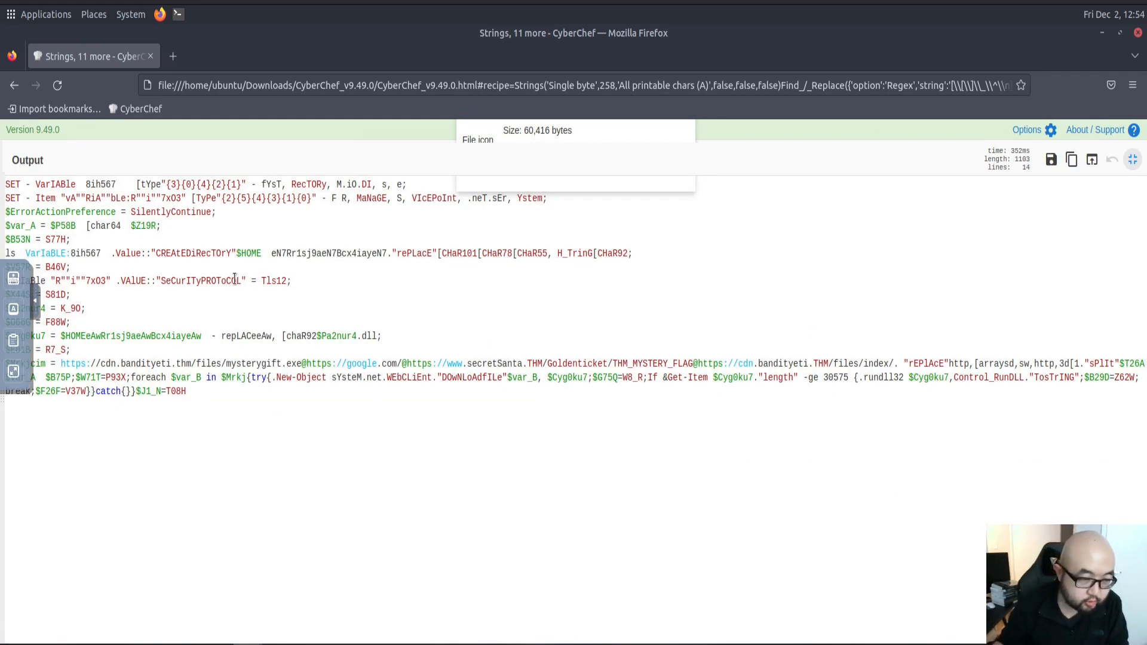
Step: Examine the SecurityProtocol text, the replace call, the CHaR101 code and the eN7 marker in the decoded script
drag(240, 280, 161, 280)
right_click(161, 280)
shift+click(152, 296)
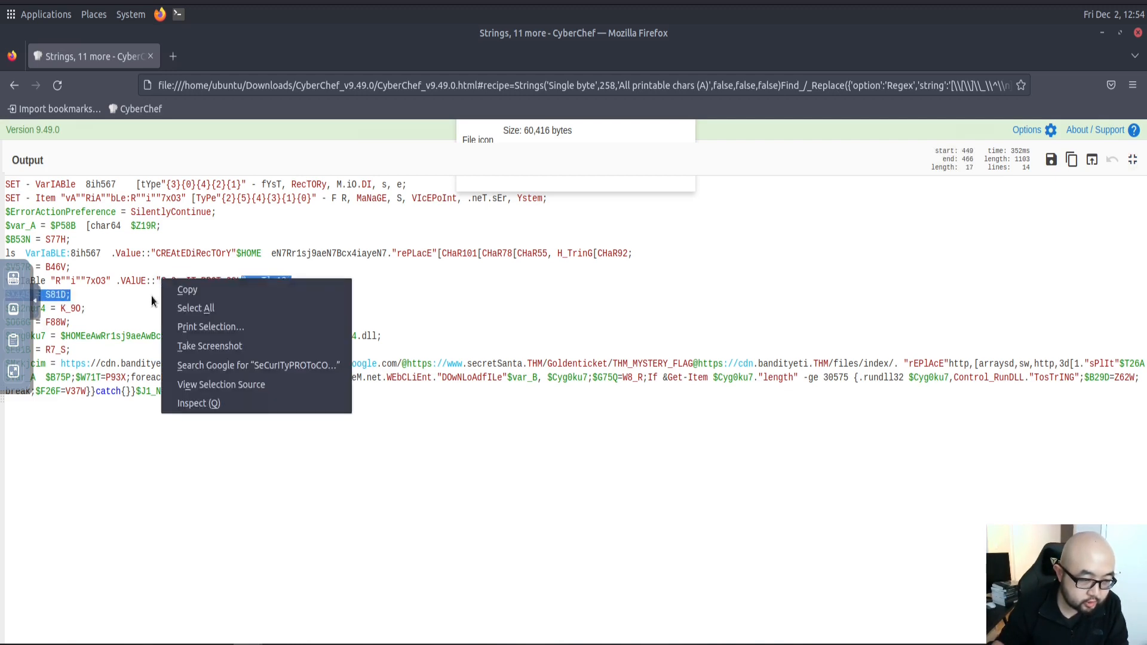
click(277, 287)
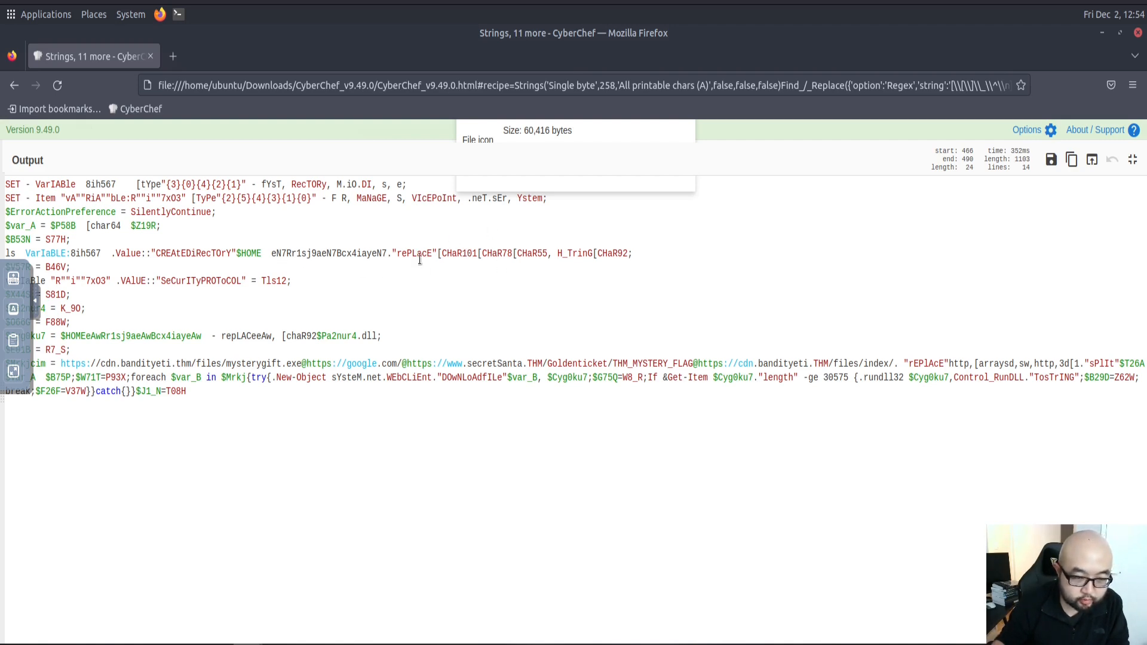
drag(433, 253, 392, 254)
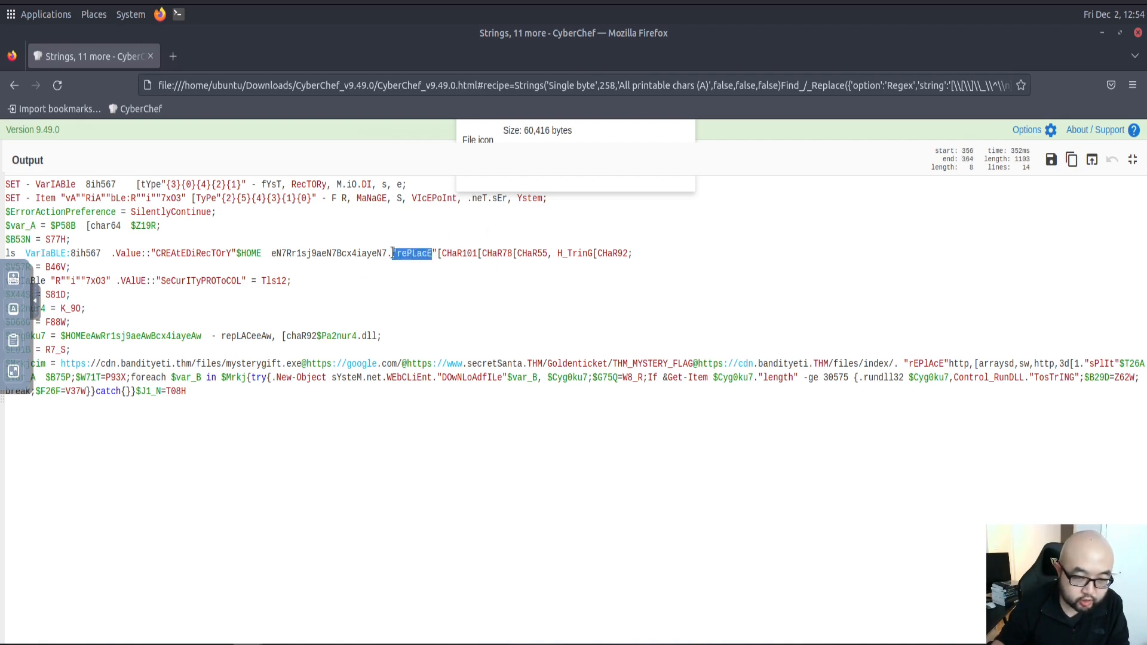
drag(478, 253, 441, 251)
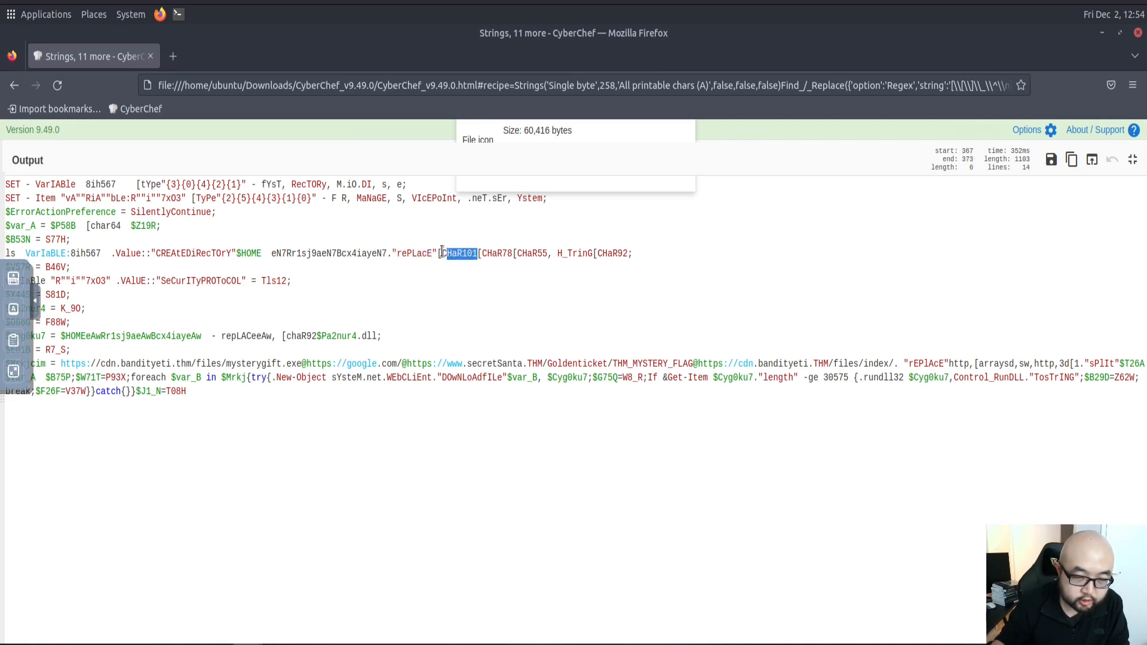
click(528, 275)
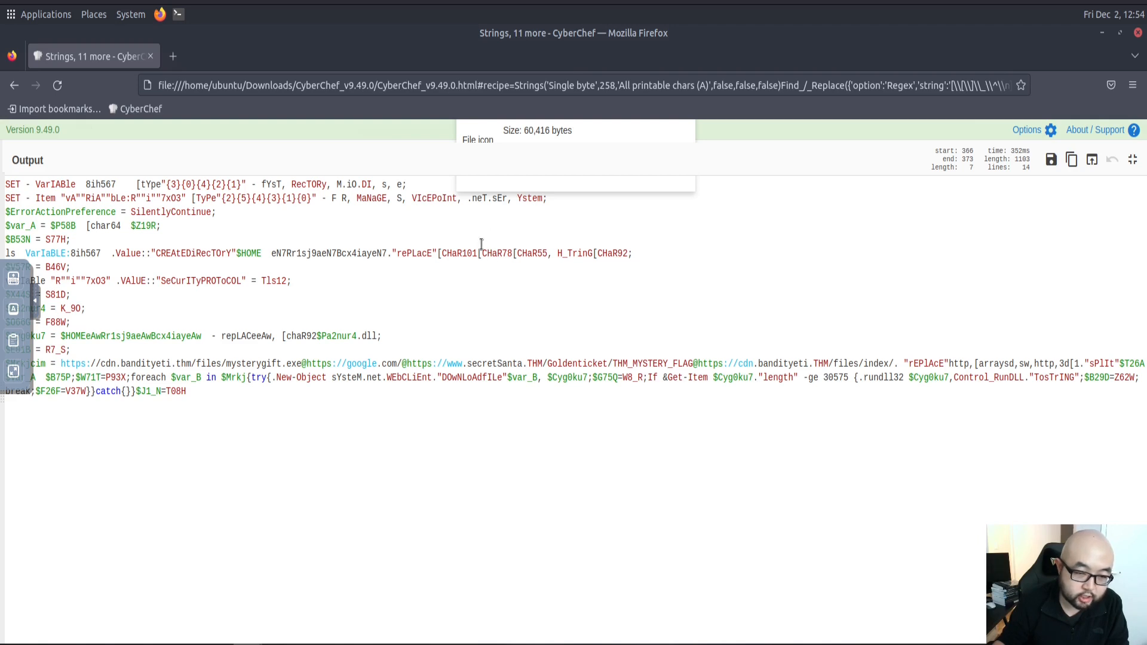
click(272, 253)
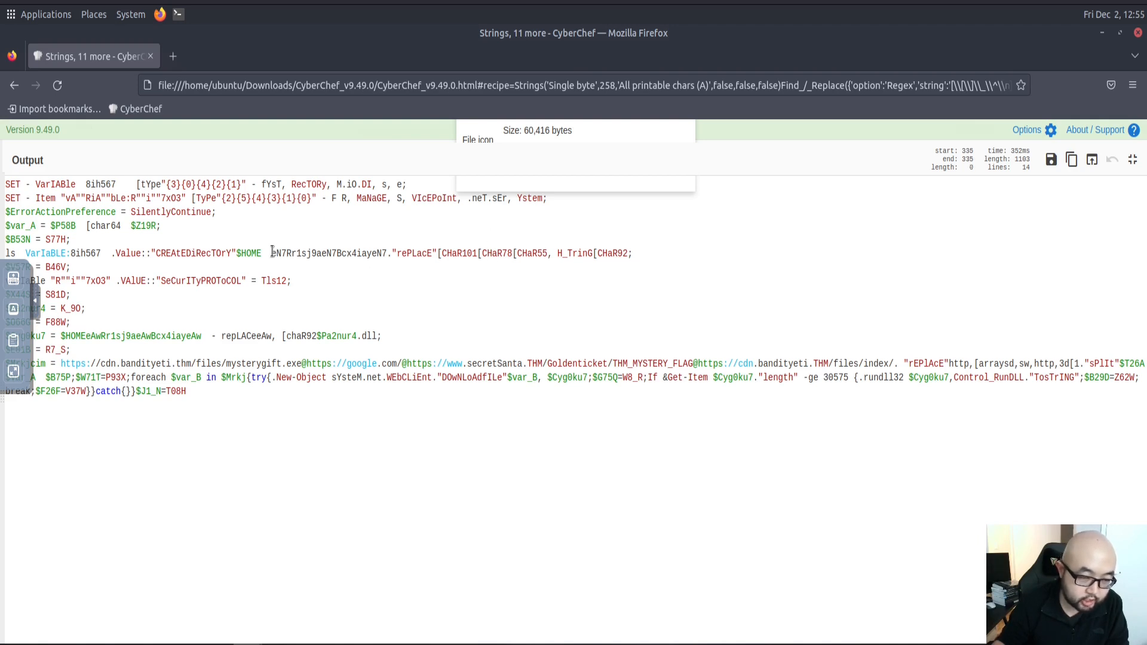
drag(272, 252, 282, 254)
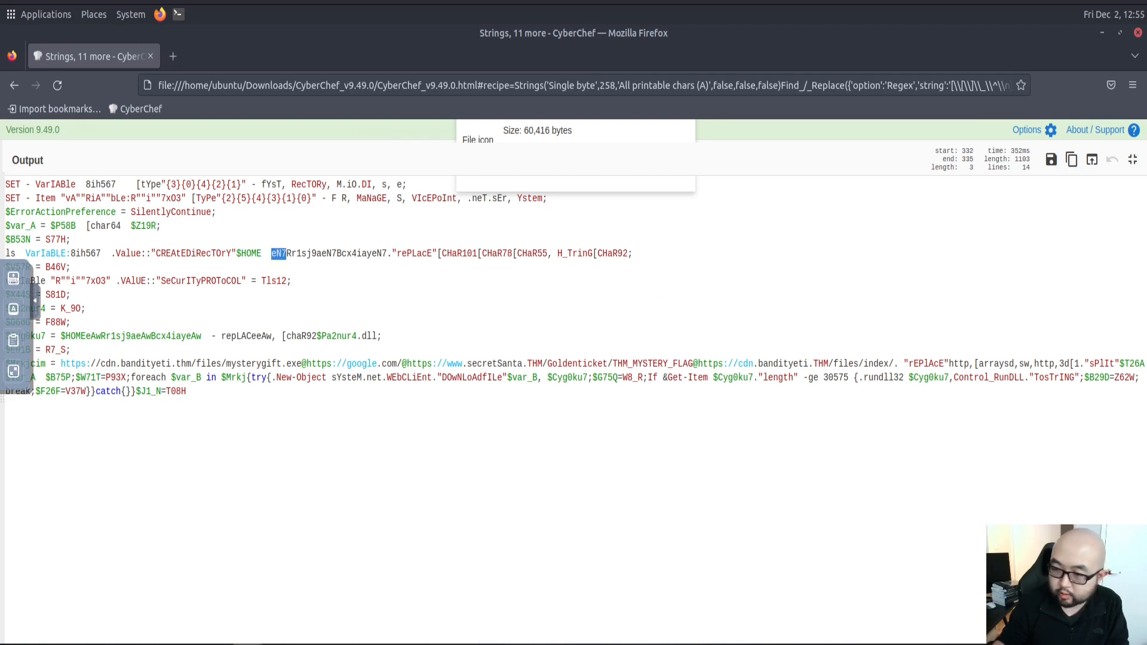
Step: Copy eN7Rr1sj9aeN7Bcx4iayeN7 from the CreateDirectory line into line 4 of the unsaved Pluma document, leaving a blank line above
click(1129, 393)
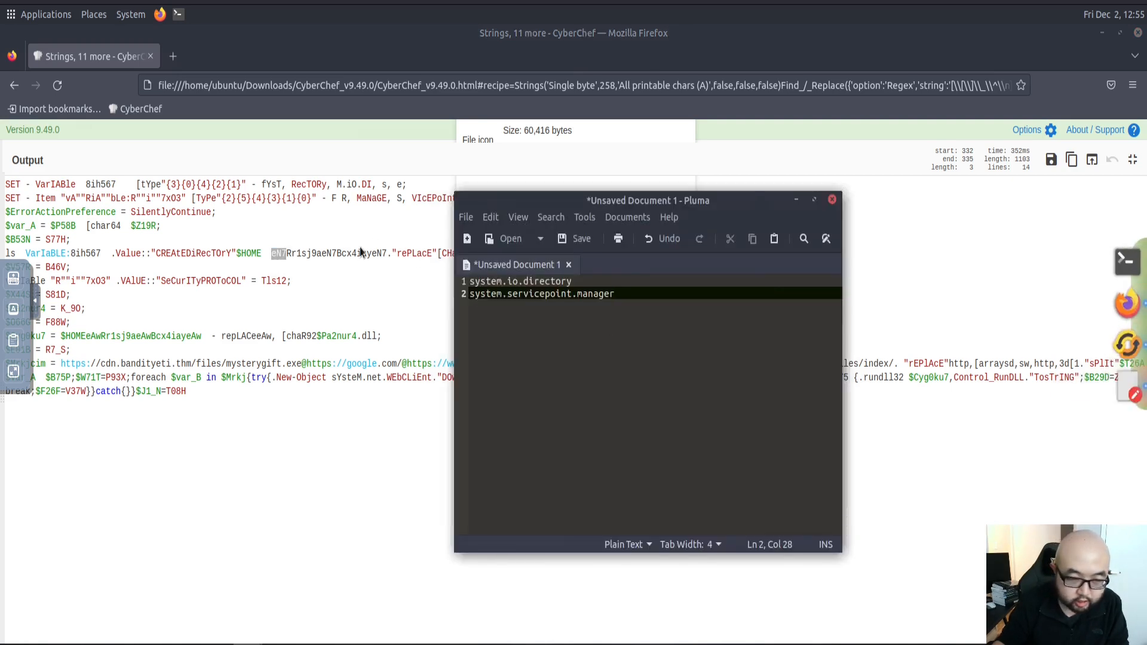
click(360, 252)
drag(387, 253, 272, 252)
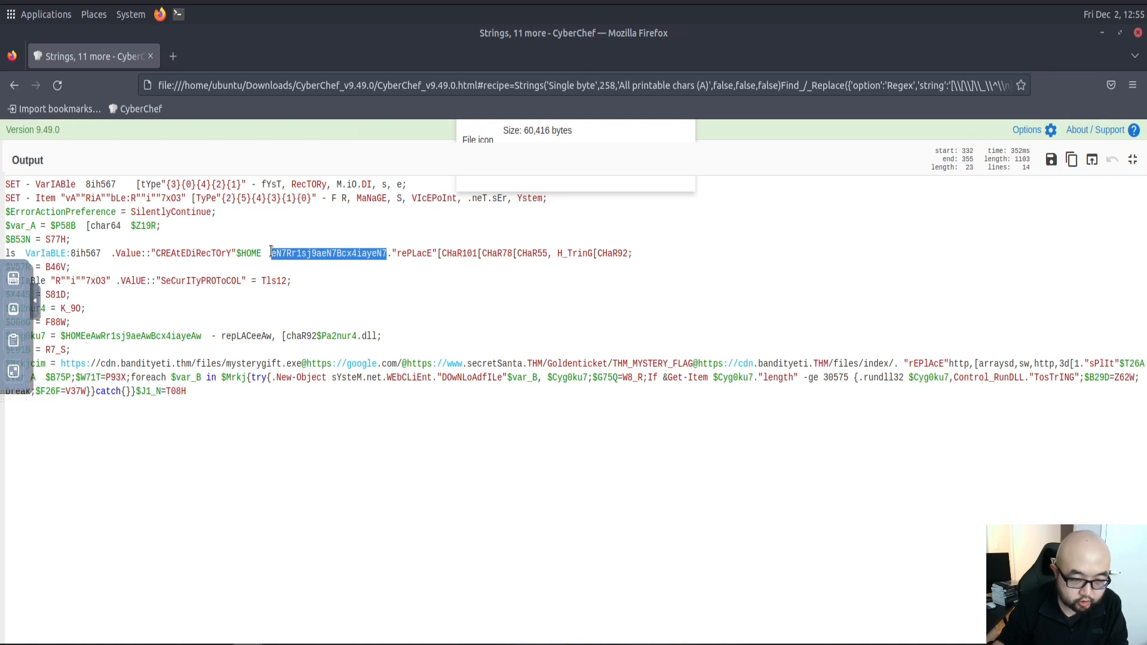
mouse_move(1142, 365)
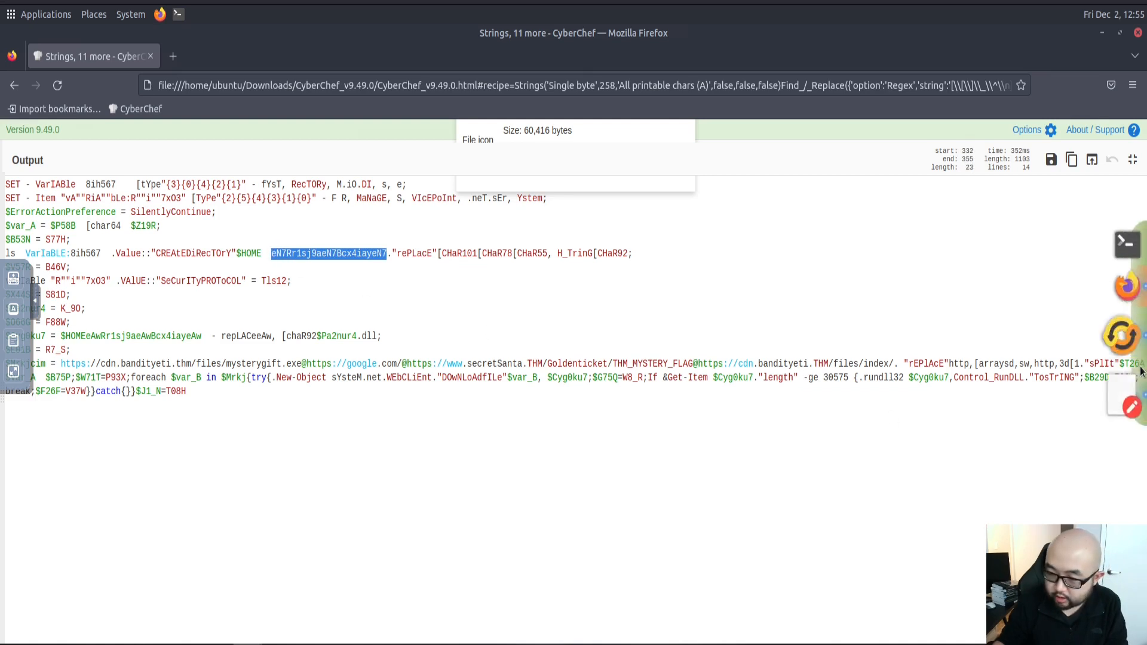
click(1126, 396)
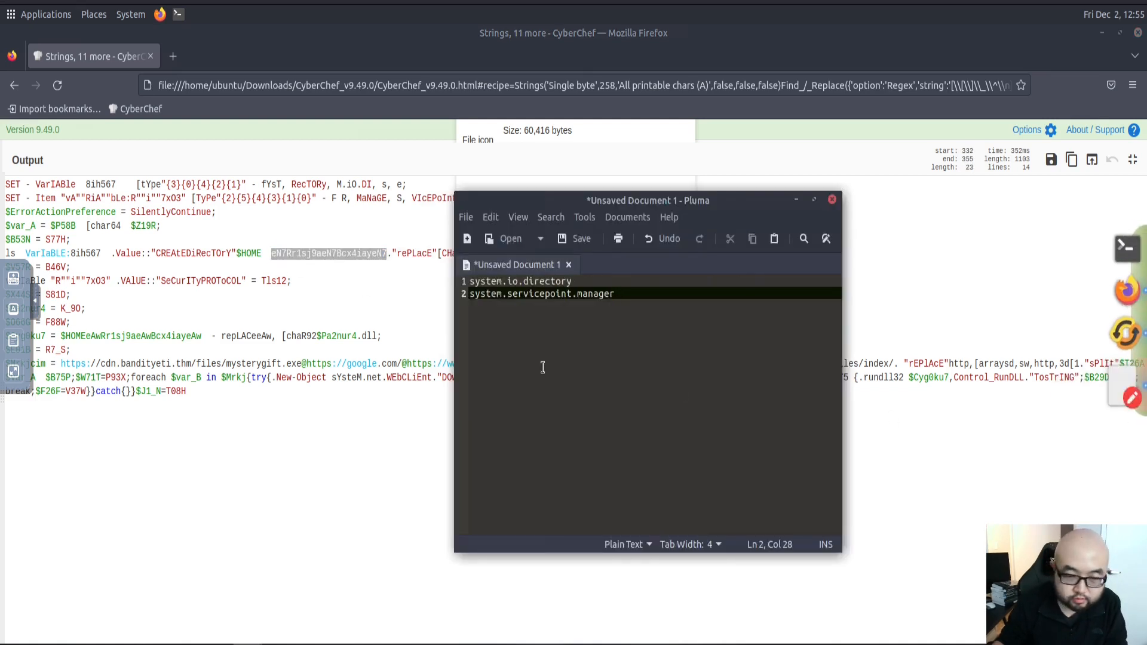
key(Return)
key(Return)
key(ctrl+v)
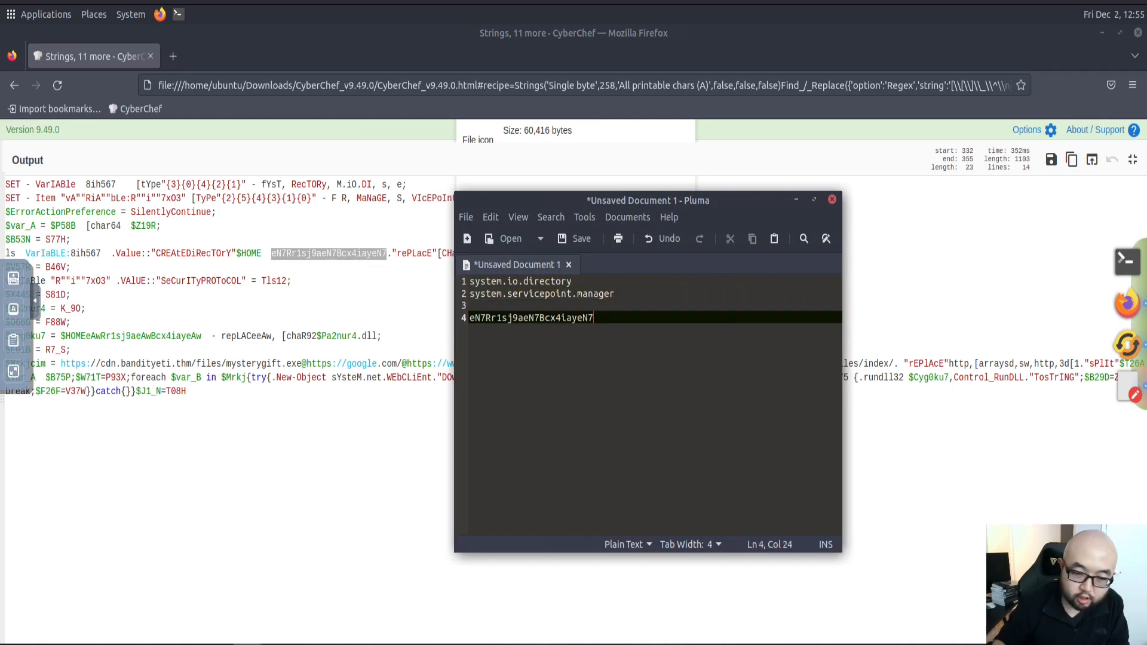
Step: Replace the leading eN7R of the pasted string with a backslash and move the Pluma window clear of the CreateDirectory line
drag(490, 319, 472, 320)
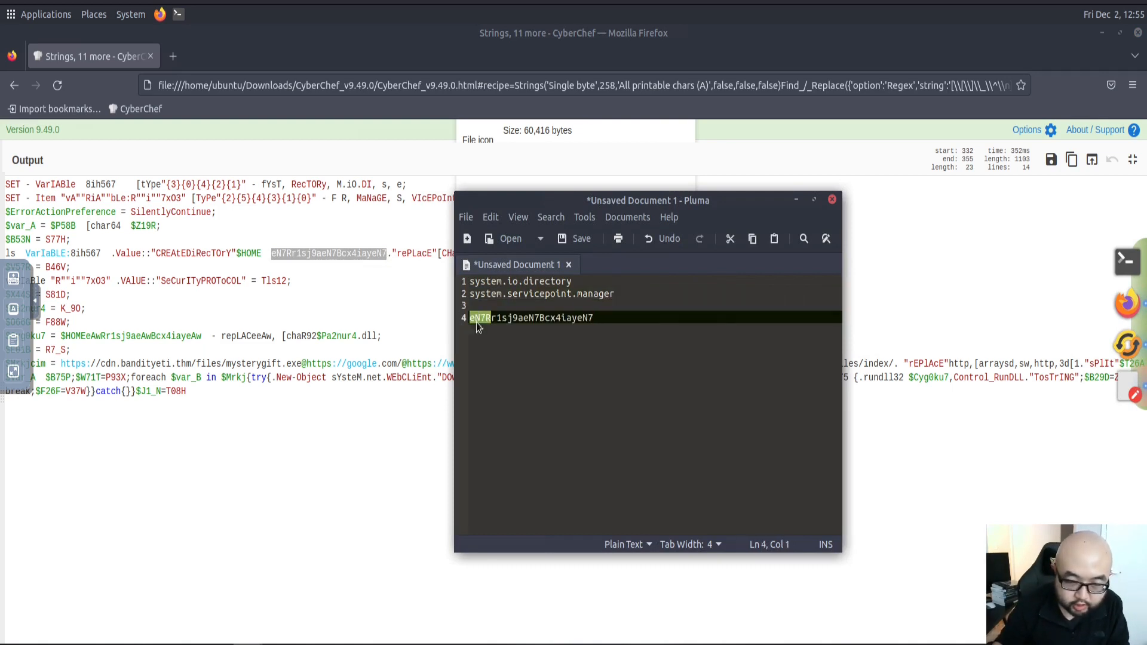
text(/)
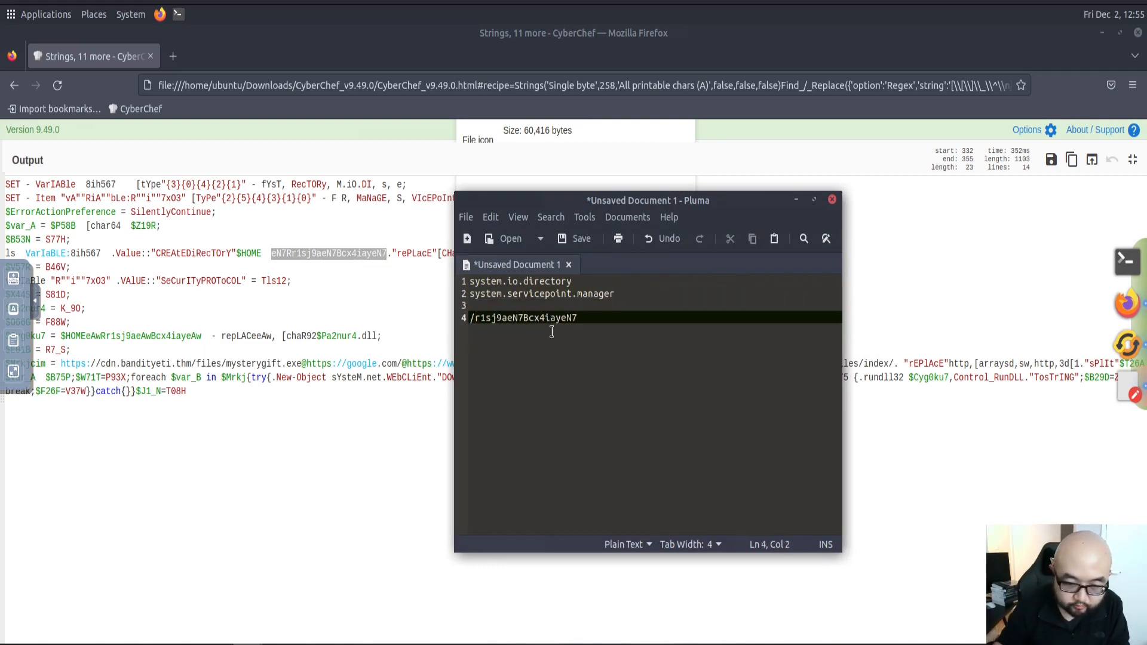
key(BackSpace)
text(\)
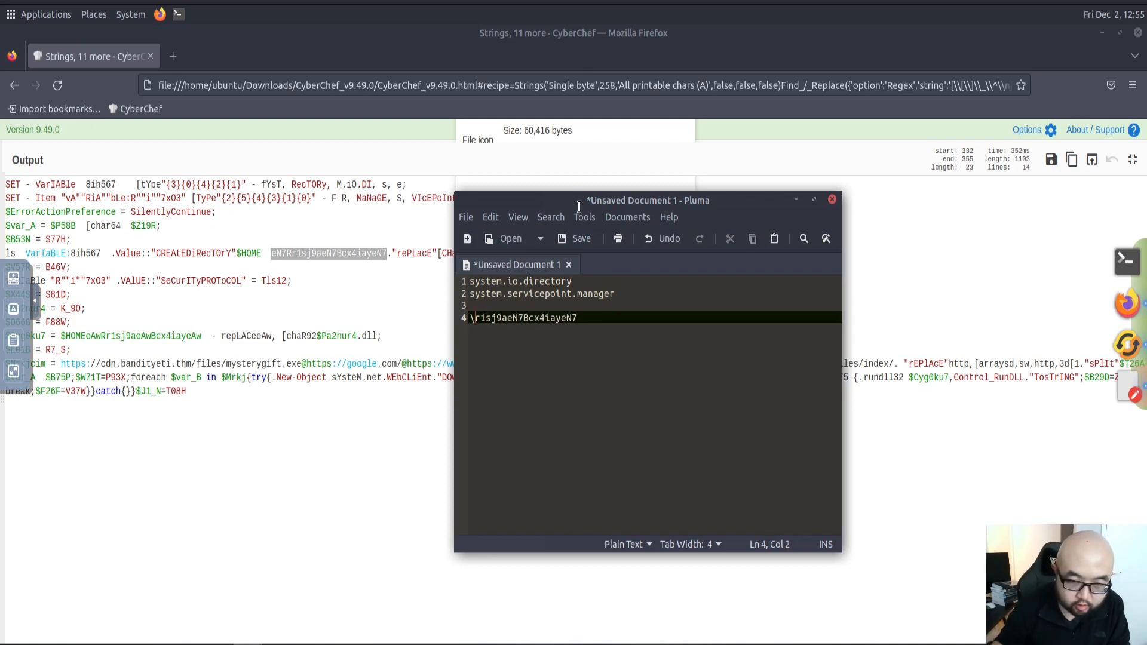
drag(603, 200, 628, 324)
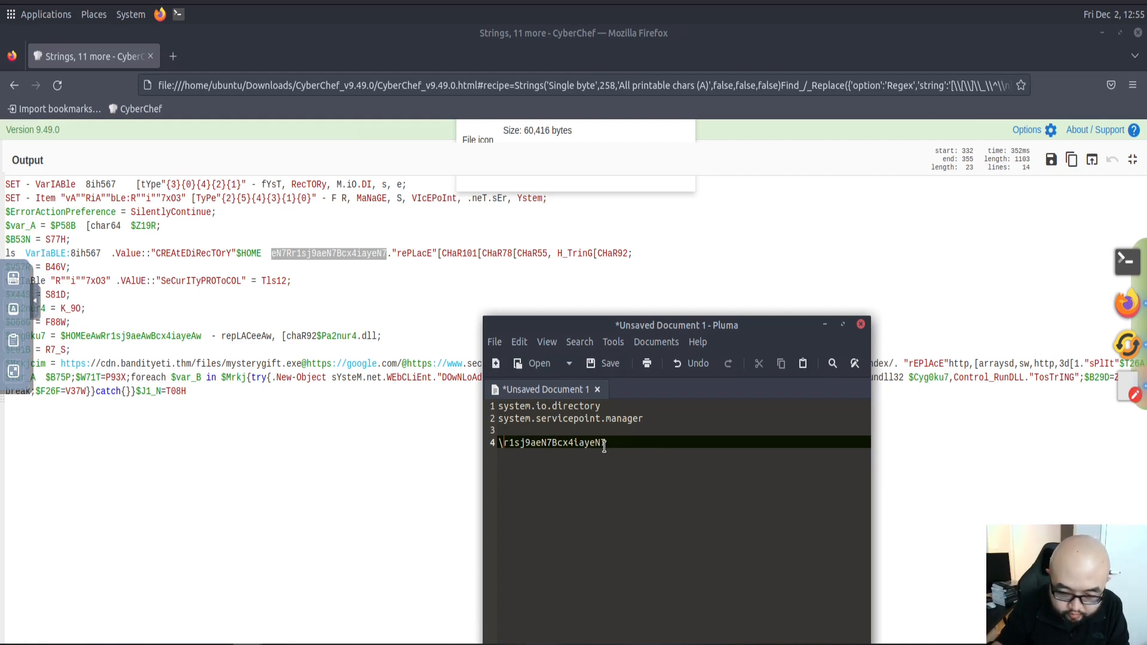
Step: Replace the trailing and middle eN7 markers with backslashes so the path reads \r1sj9a\Bcx4iay\
key(BackSpace)
key(BackSpace)
key(BackSpace)
text(\)
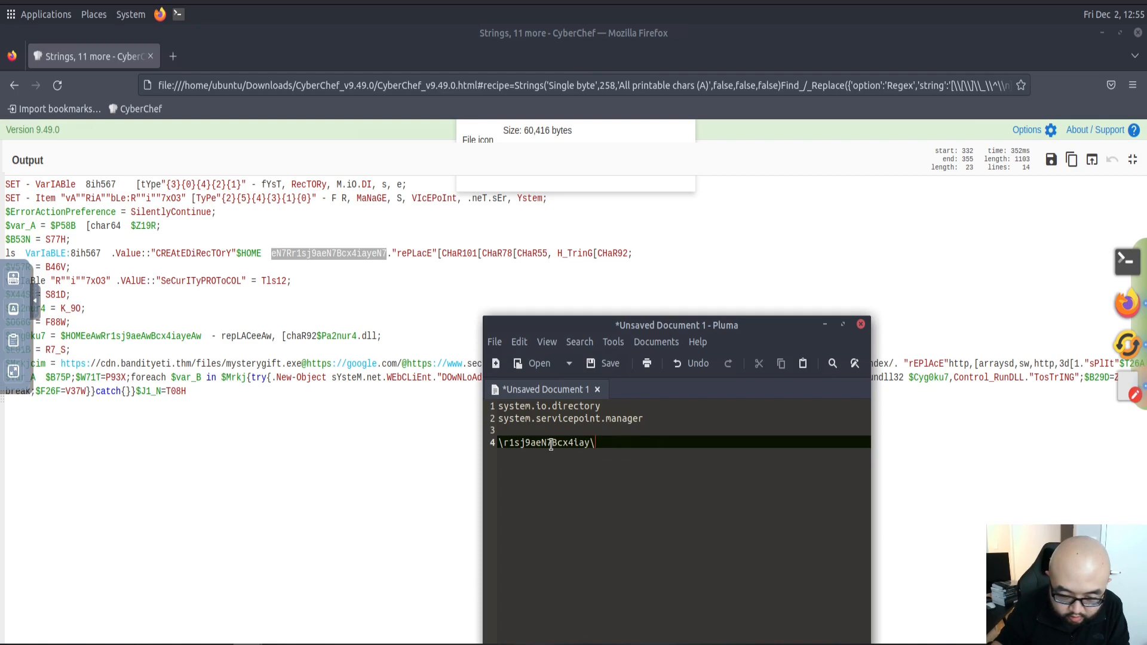
drag(555, 445, 538, 446)
text(\)
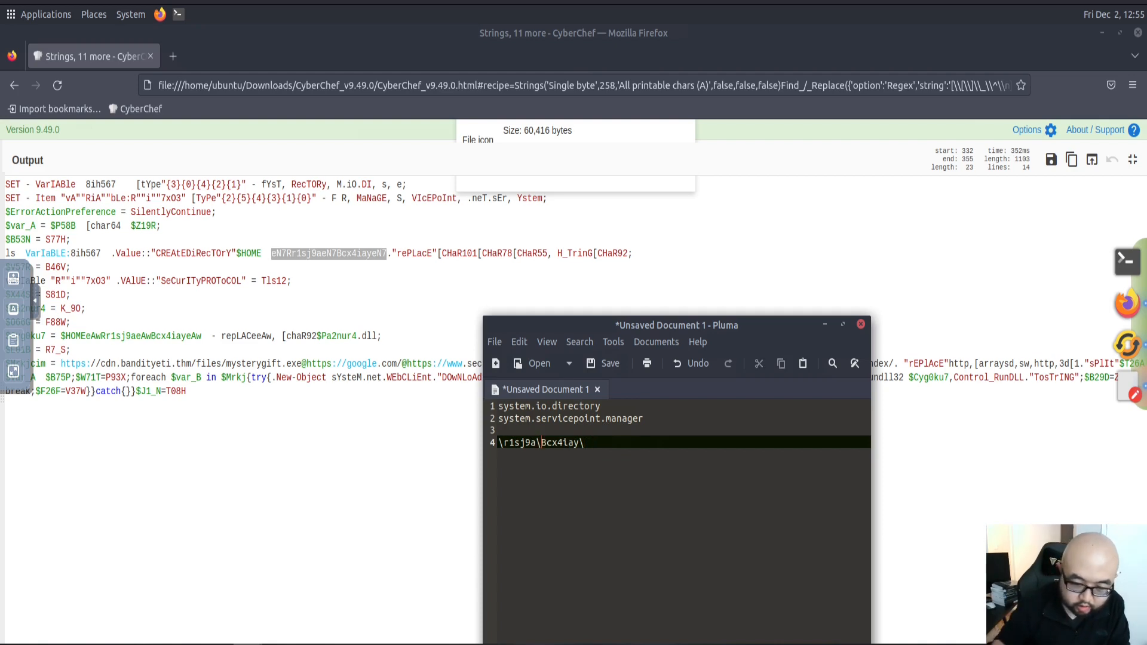
triple_click(507, 443)
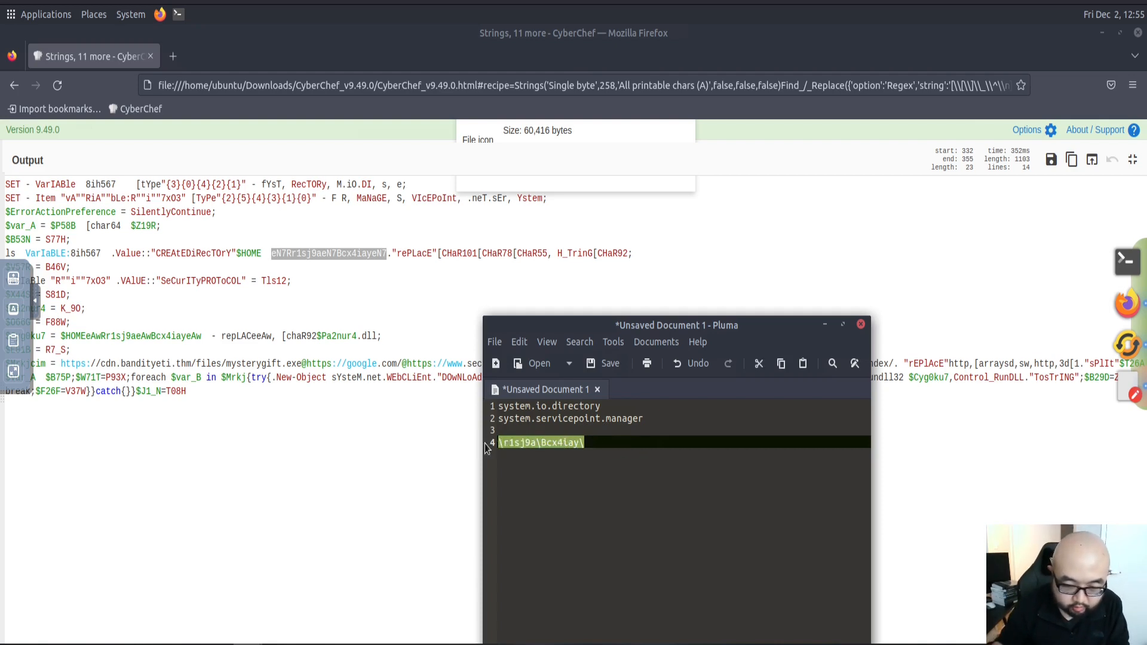
Step: Copy $HOME from the script in front of the path in the notes, joined with a plus sign, and move the notes window aside
click(257, 251)
drag(267, 253, 236, 254)
key(ctrl+c)
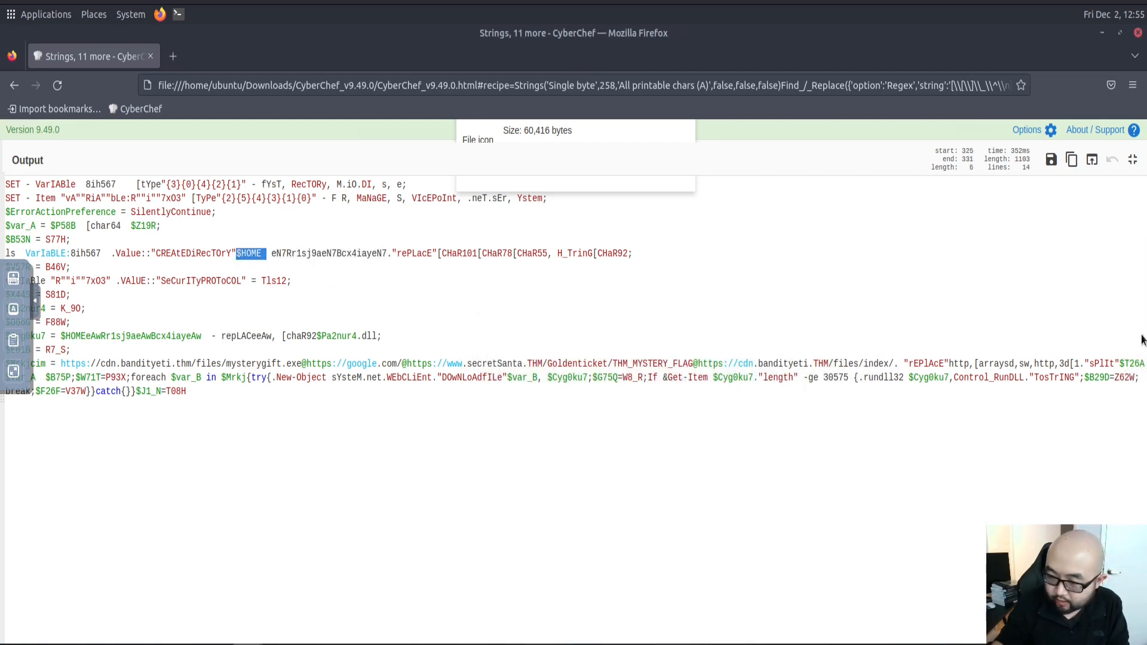
click(1134, 395)
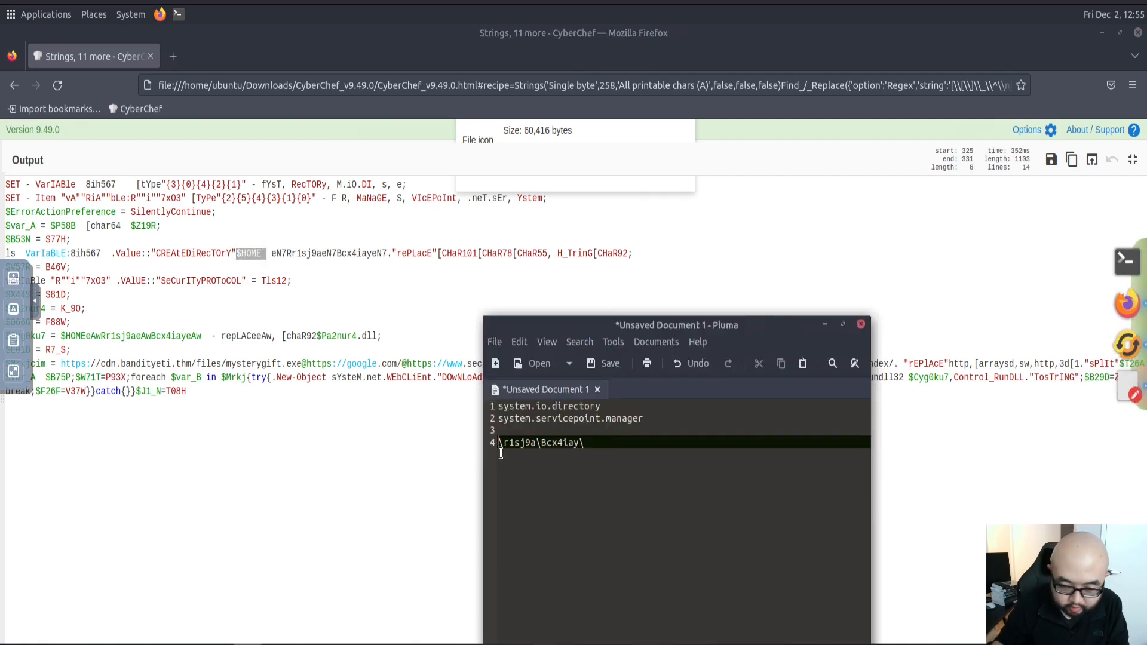
key(ctrl+v)
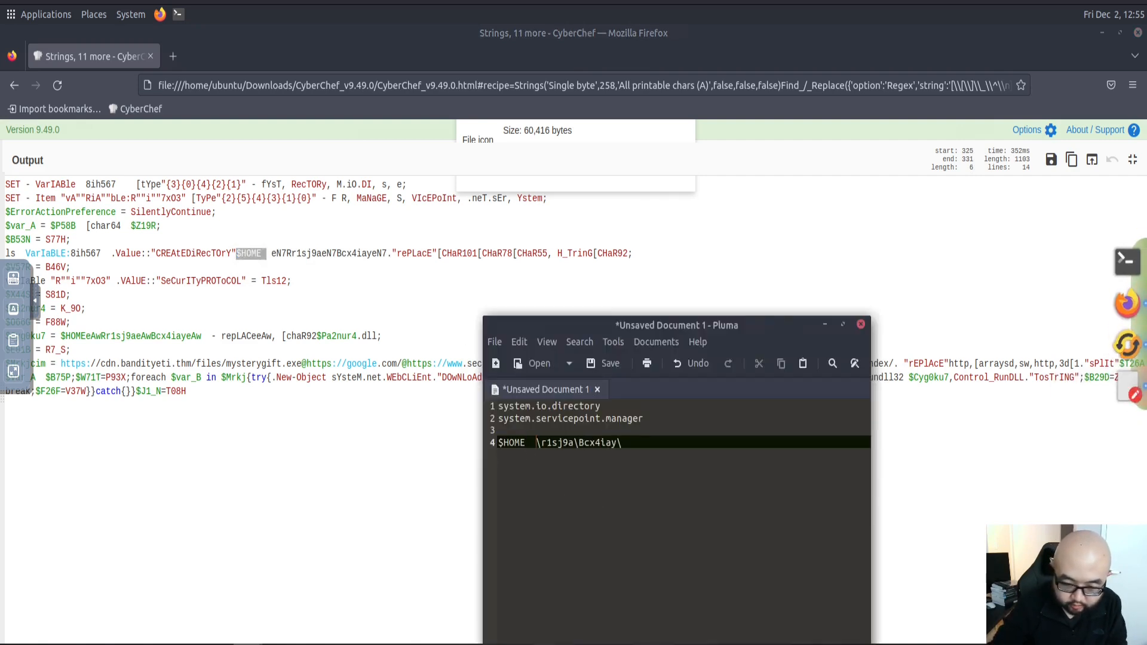
text(+)
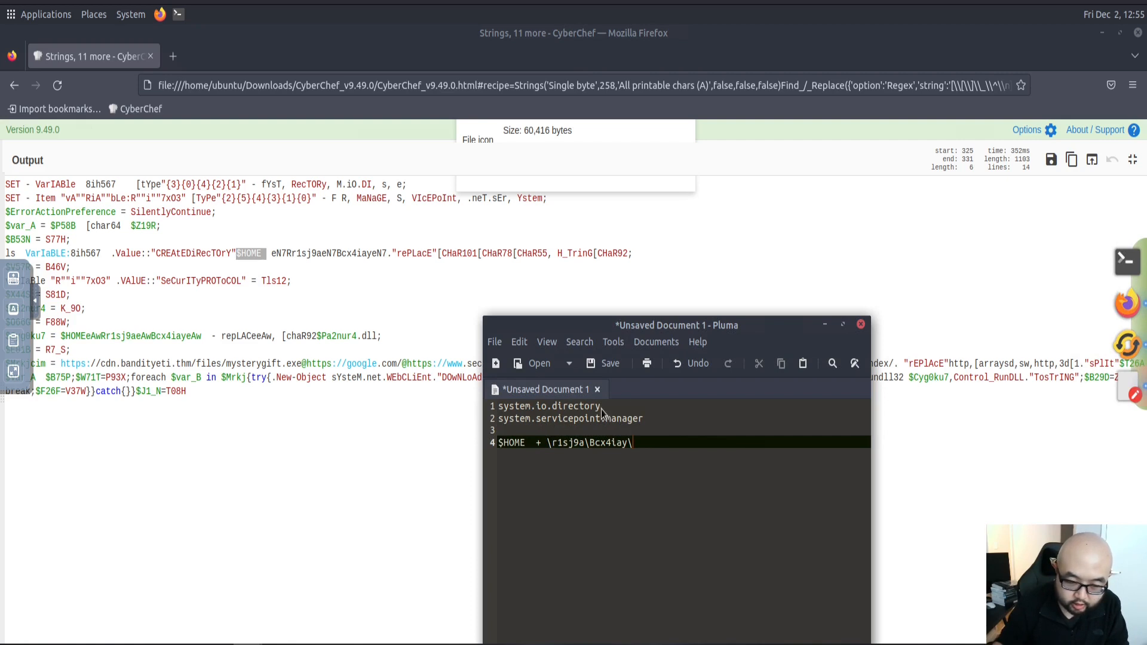
drag(644, 325, 728, 277)
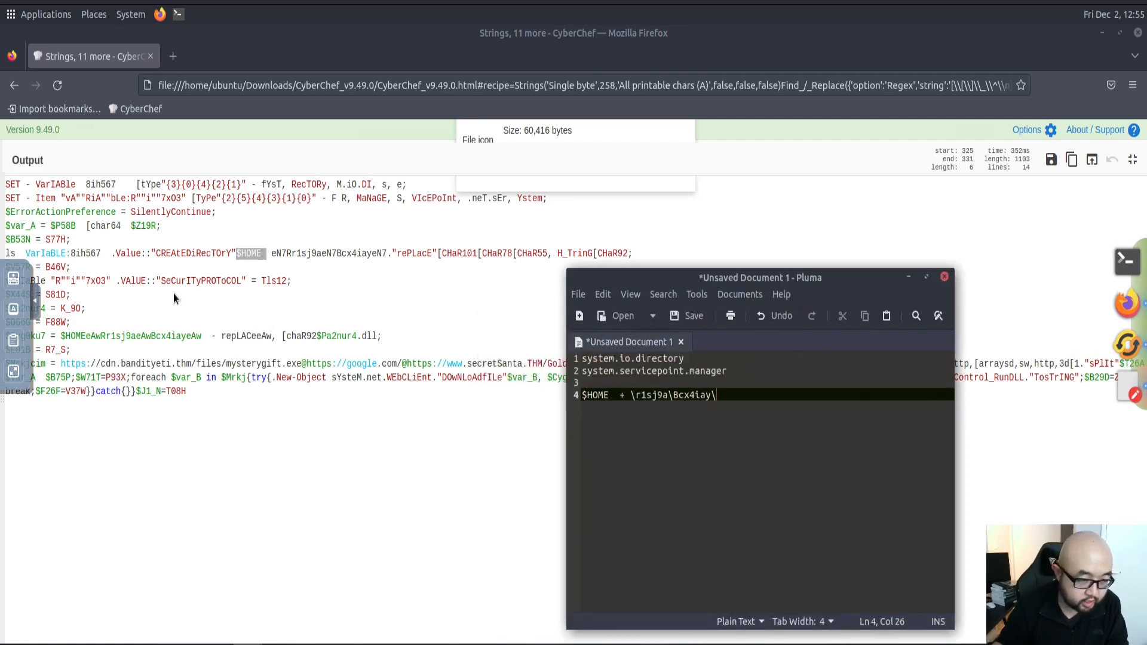
Step: Copy eAwRr1sj9aeAwBcx4iayeAw from the script's .dll path line into line 6 of the notes, leaving a blank line above
click(210, 352)
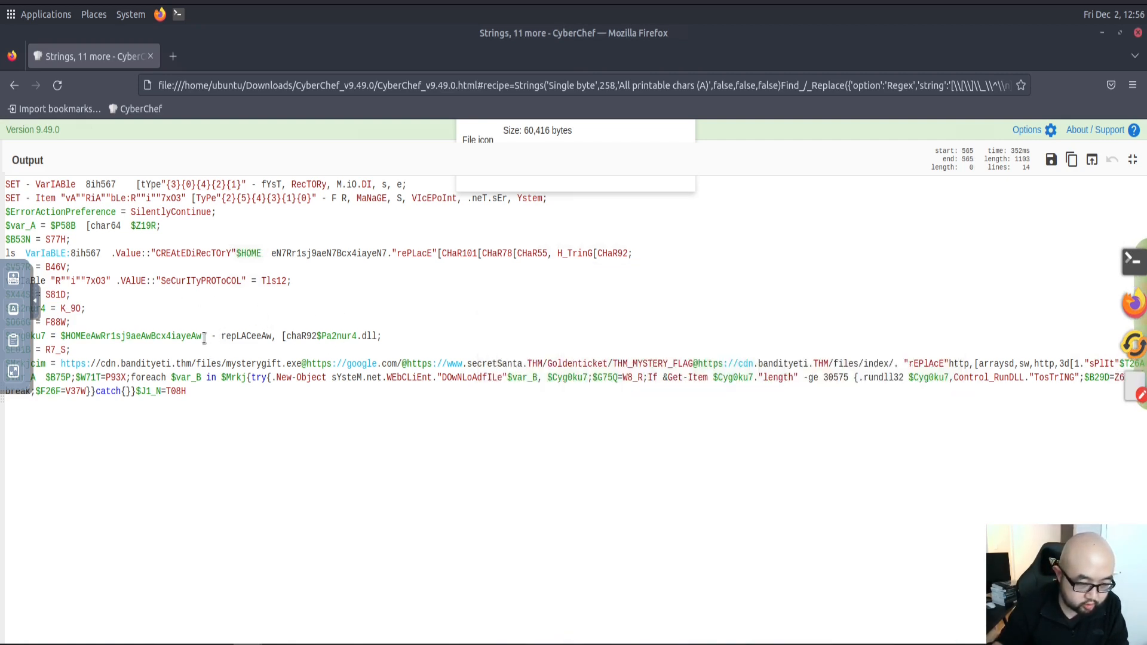
drag(201, 336, 87, 336)
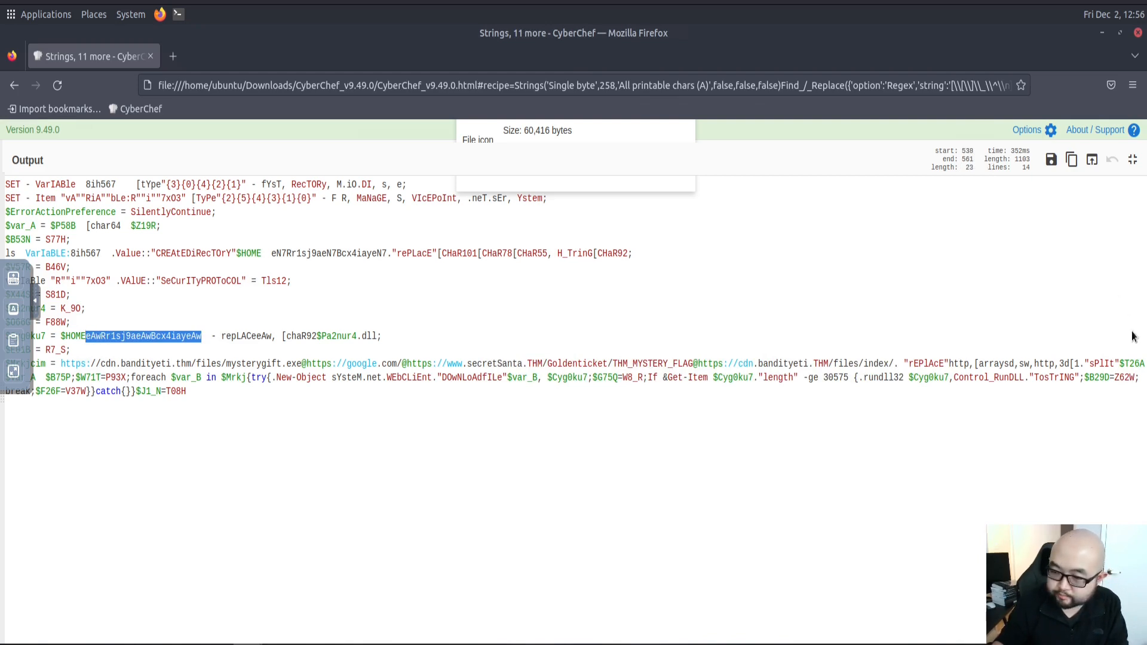
mouse_move(1146, 371)
click(1131, 394)
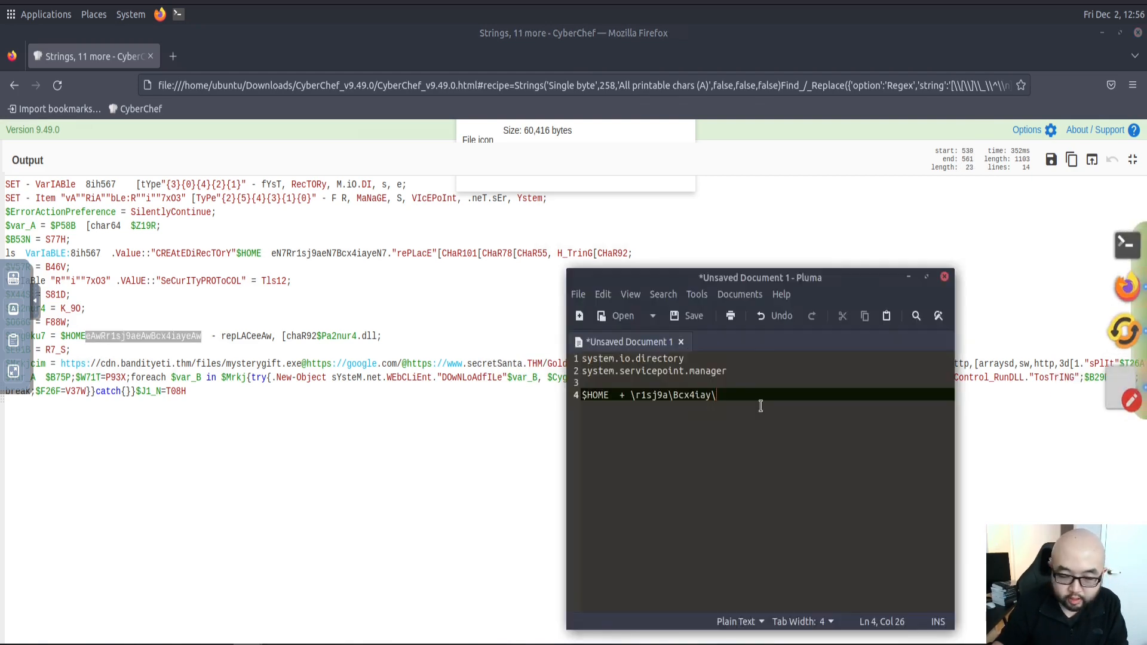
key(Return)
key(Return)
text(eAwRr1sj9aeAwBcx4iayeAw)
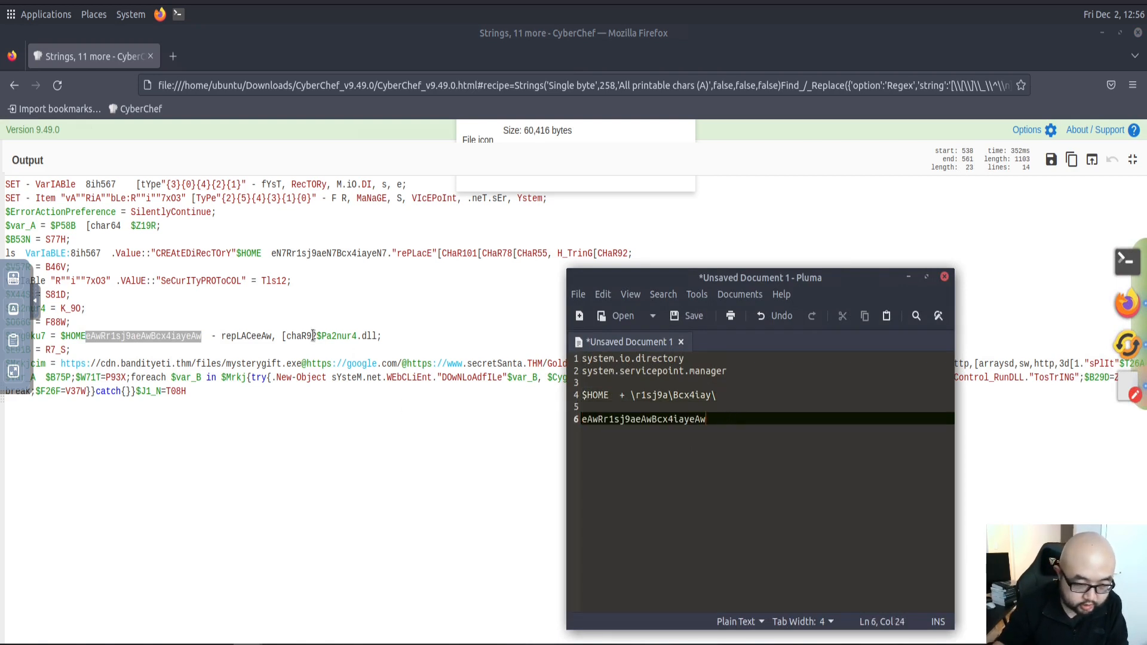
Step: Select and copy the eAw marker in the replace call of the script's .dll path line, and return to the Pluma notes
click(290, 336)
click(277, 336)
drag(272, 336, 256, 336)
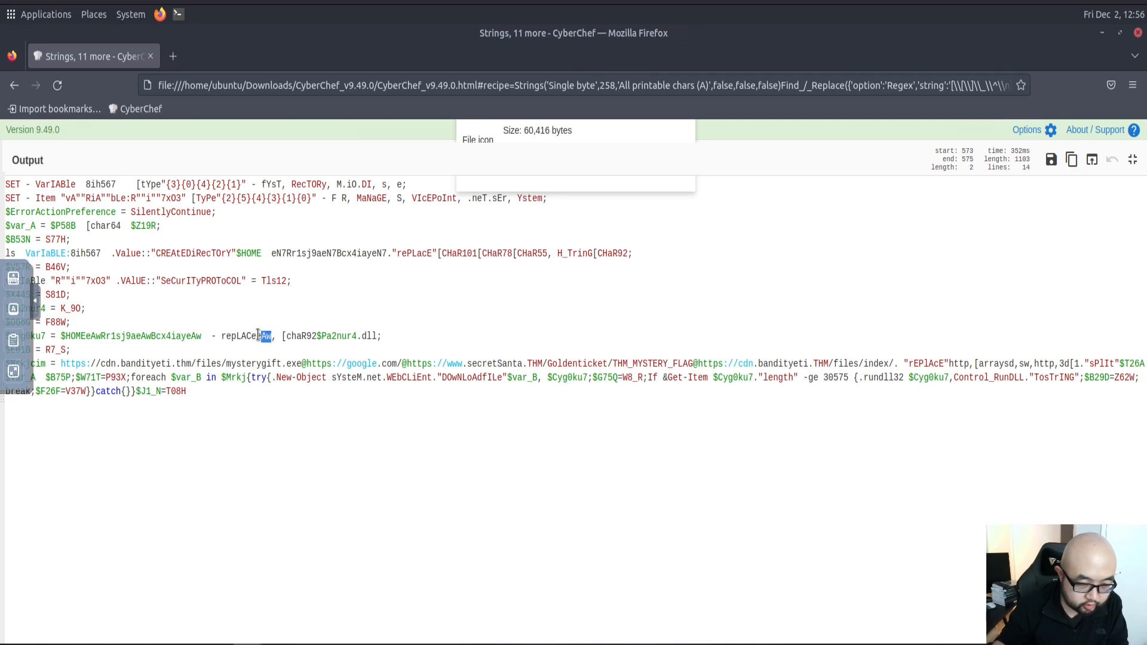
right_click(262, 336)
click(280, 346)
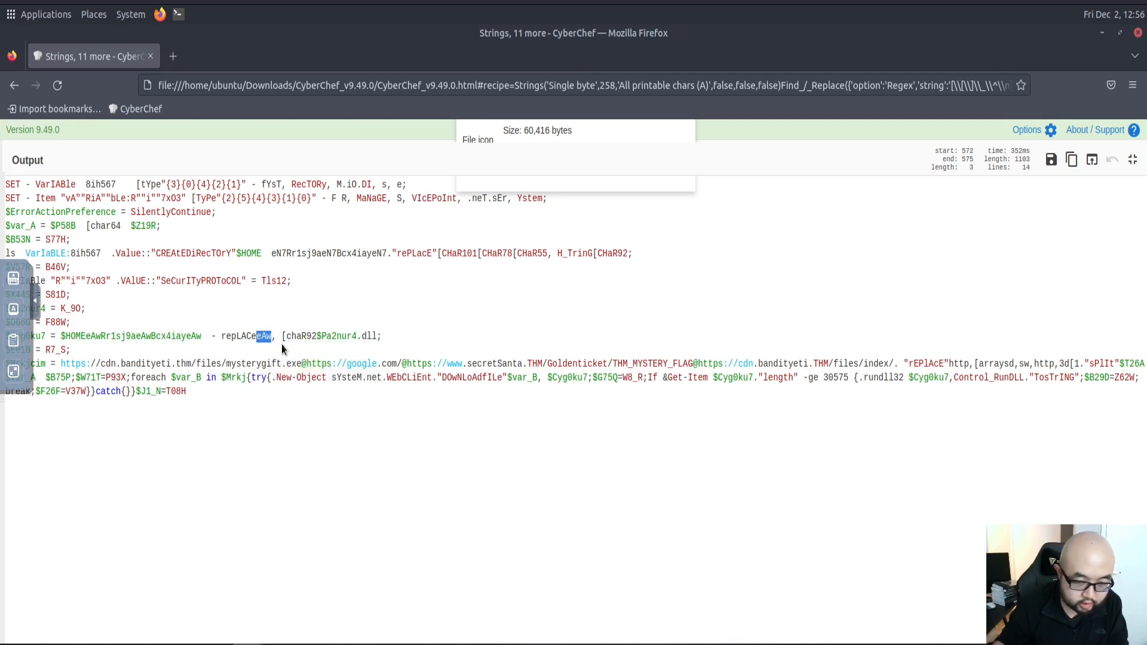
click(1132, 392)
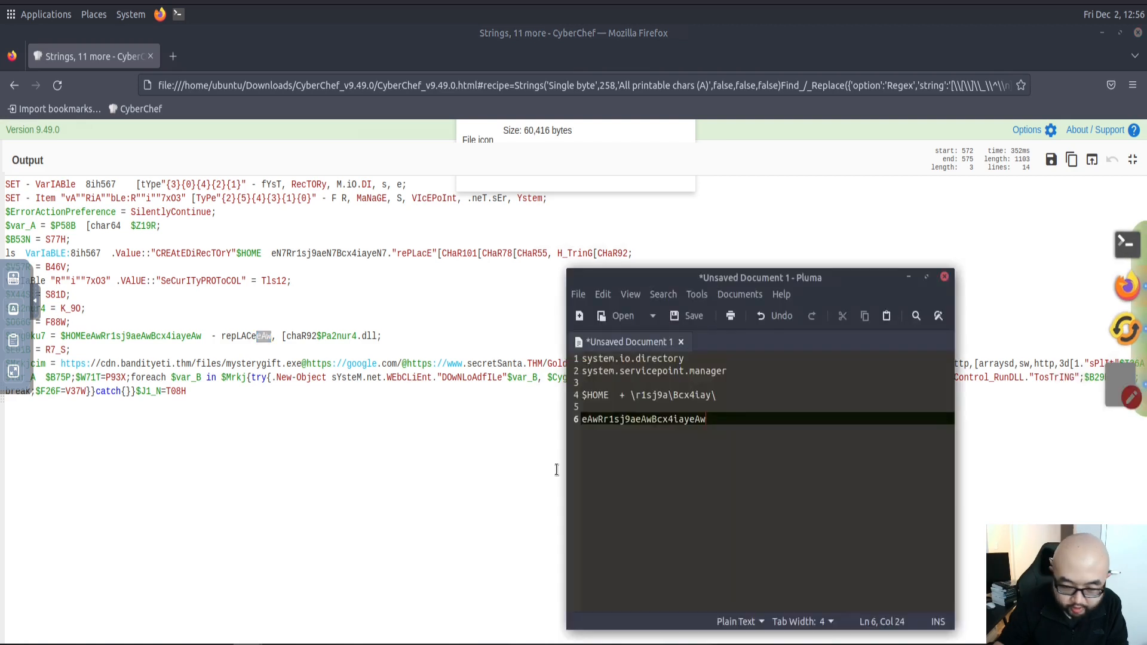
Step: Replace the three eAw markers in line 6 of the notes with backslashes so the path reads \Rr1sj9a\Bcx4iay\
drag(598, 419, 626, 420)
text(\)
text(\)
key(End)
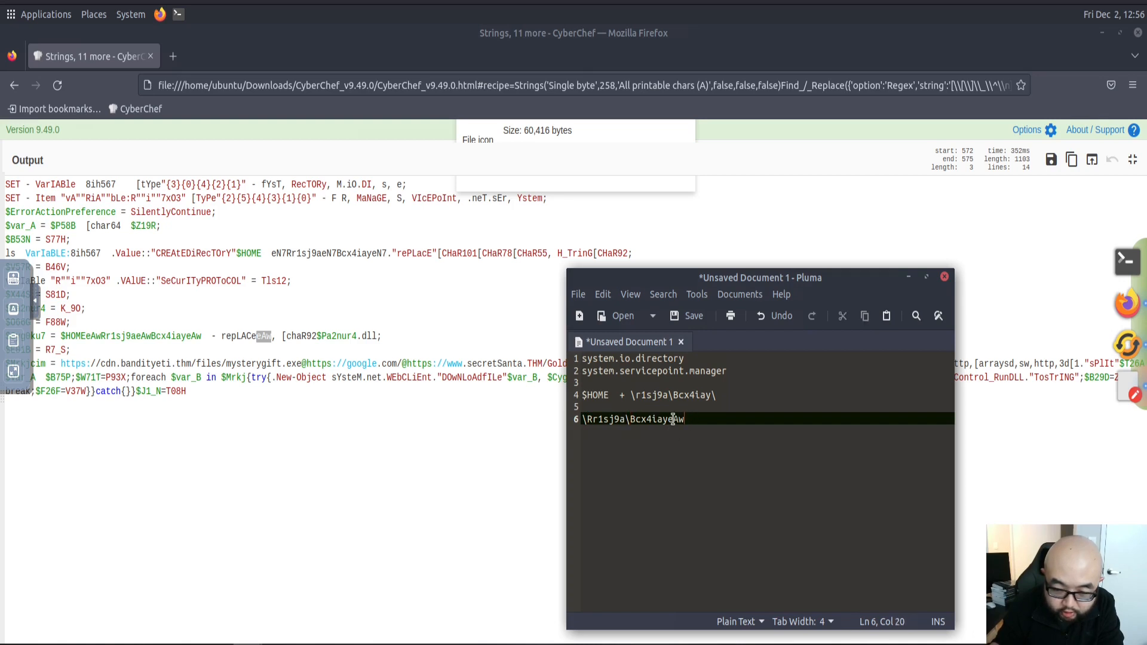
key(shift+Left)
key(shift+Left)
key(shift+Left)
text(\)
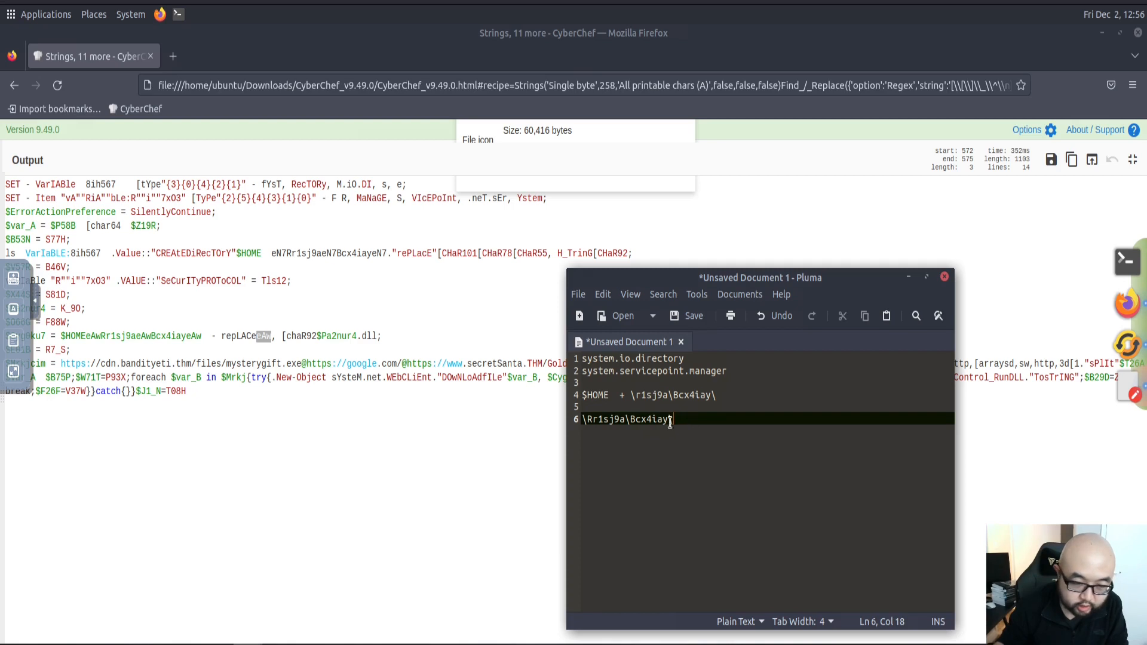
Step: Copy the value K_9O of $Pa2nur4 from the script to the end of the path in line 6 of the notes and add .dll
click(355, 336)
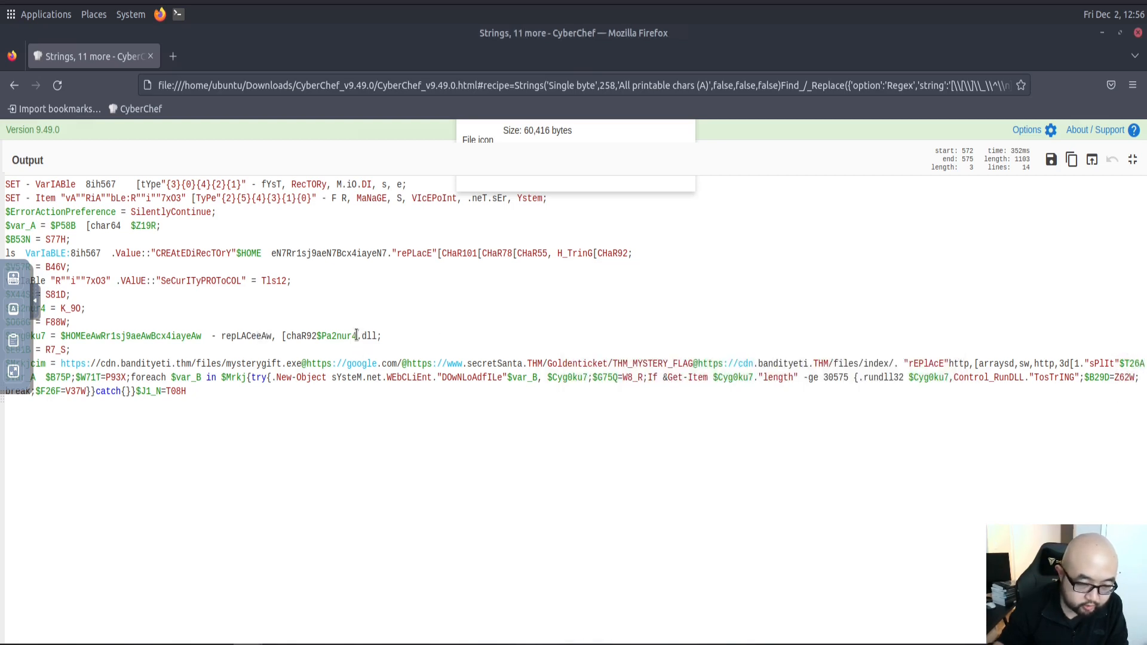
double_click(338, 336)
drag(379, 336, 363, 335)
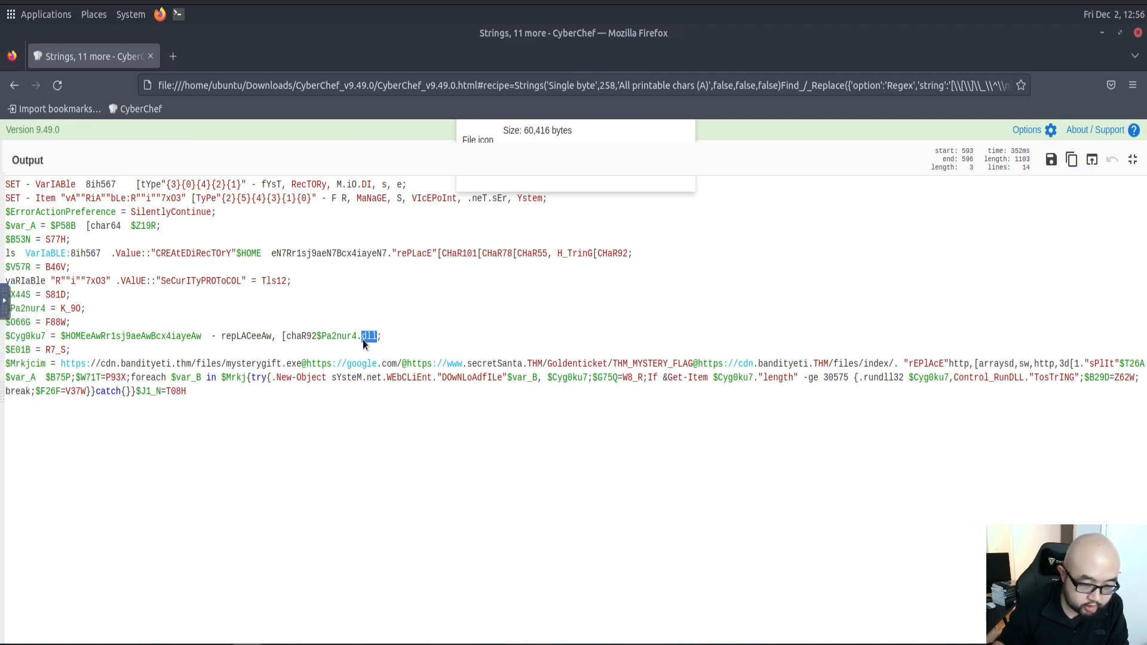
mouse_move(80, 308)
mouse_down()
mouse_move(70, 295)
mouse_move(62, 306)
mouse_up()
click(80, 313)
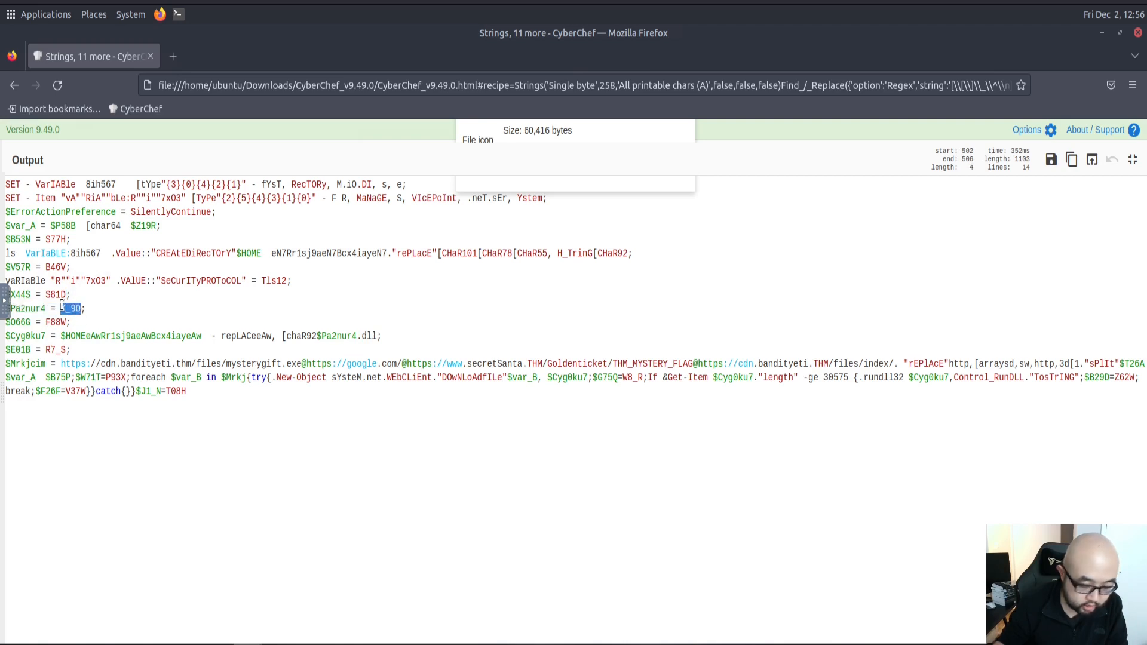
mouse_move(1146, 319)
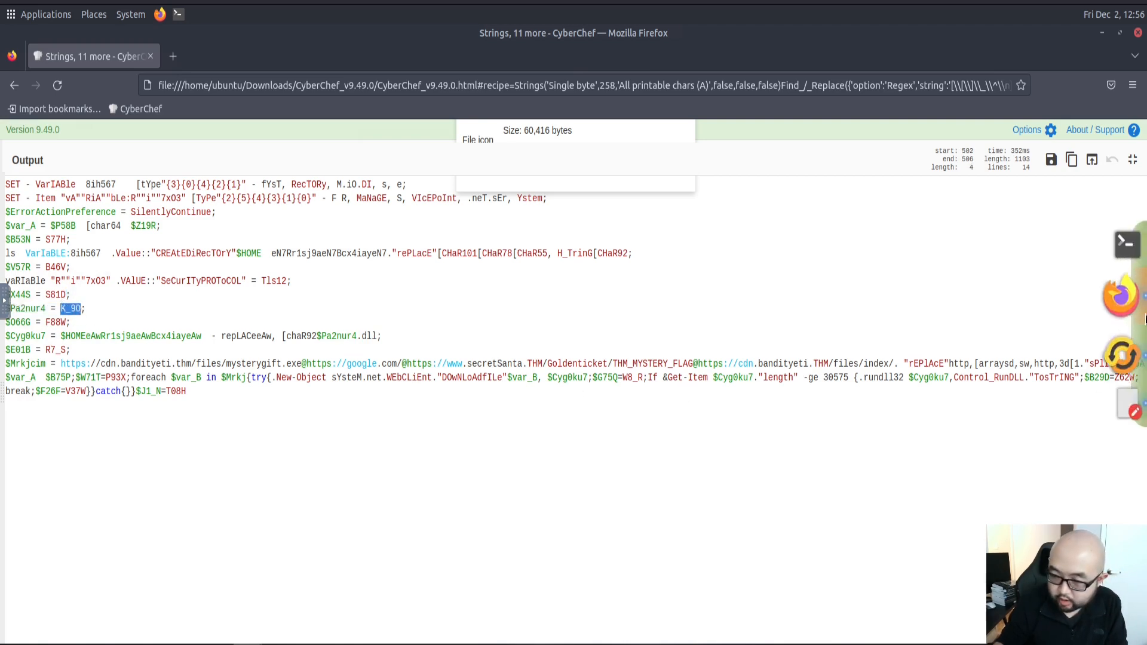
click(1128, 402)
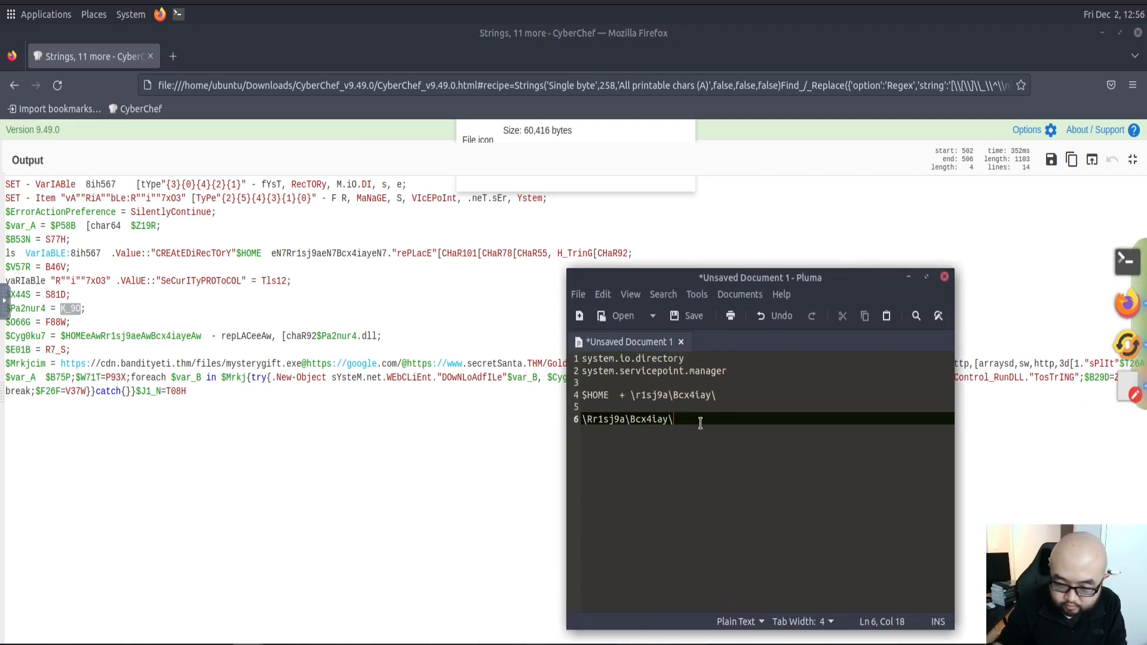
key(ctrl+v)
text(.dll)
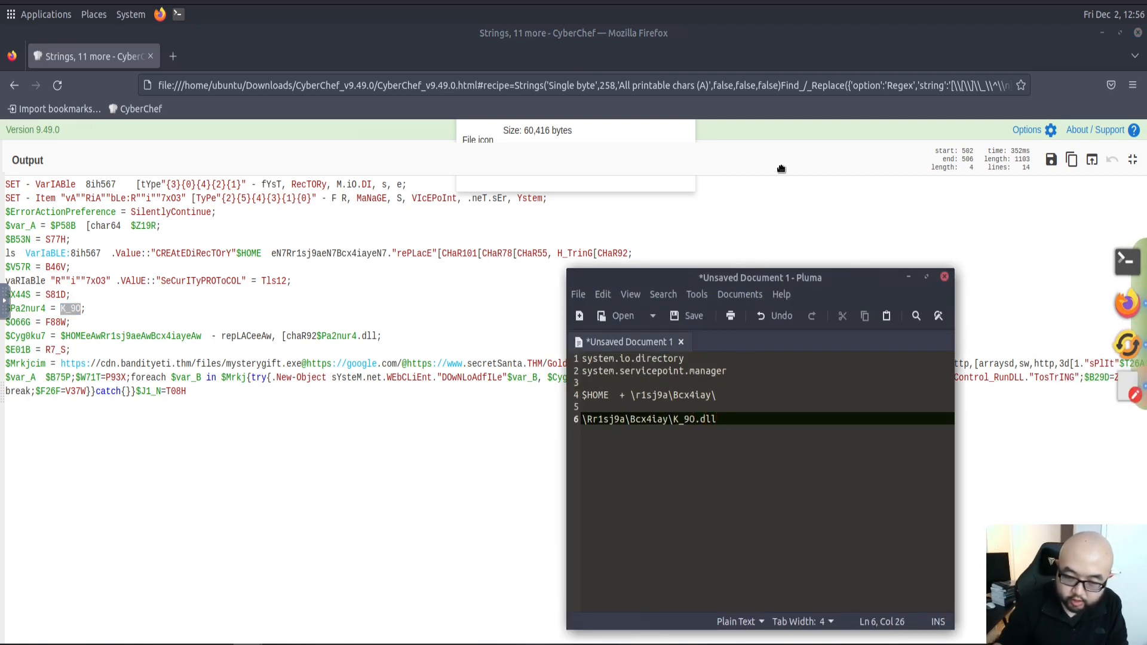
Step: Move the Pluma window higher over the script and check the K_9O.dll file name at the end of line 6
drag(782, 169, 781, 169)
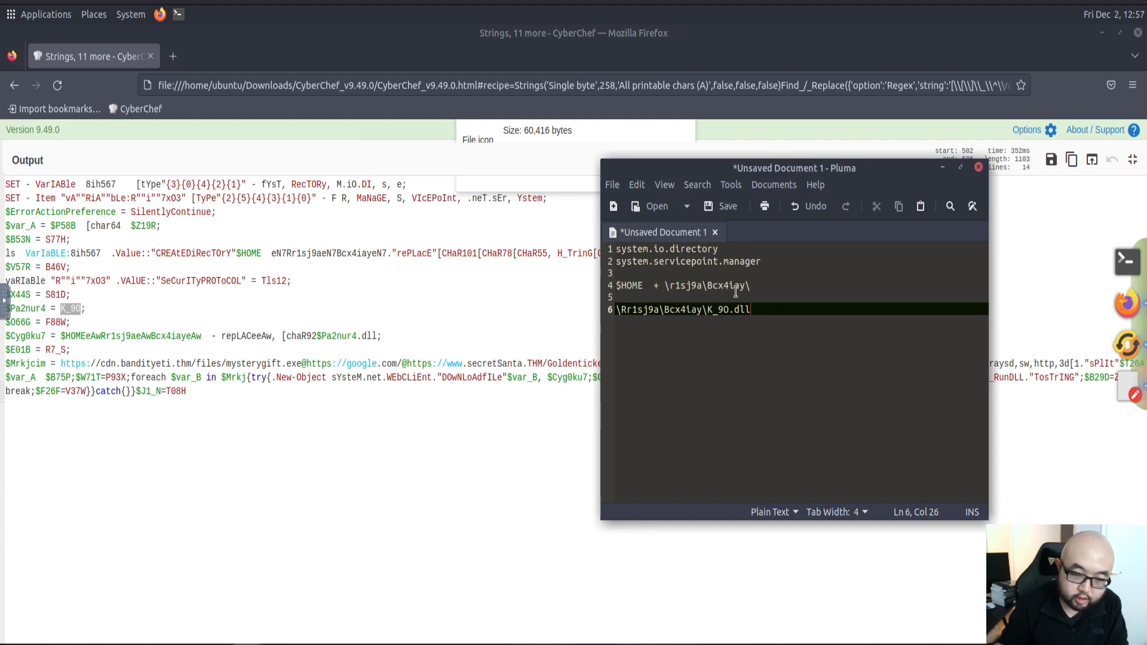
drag(785, 305, 708, 306)
click(761, 322)
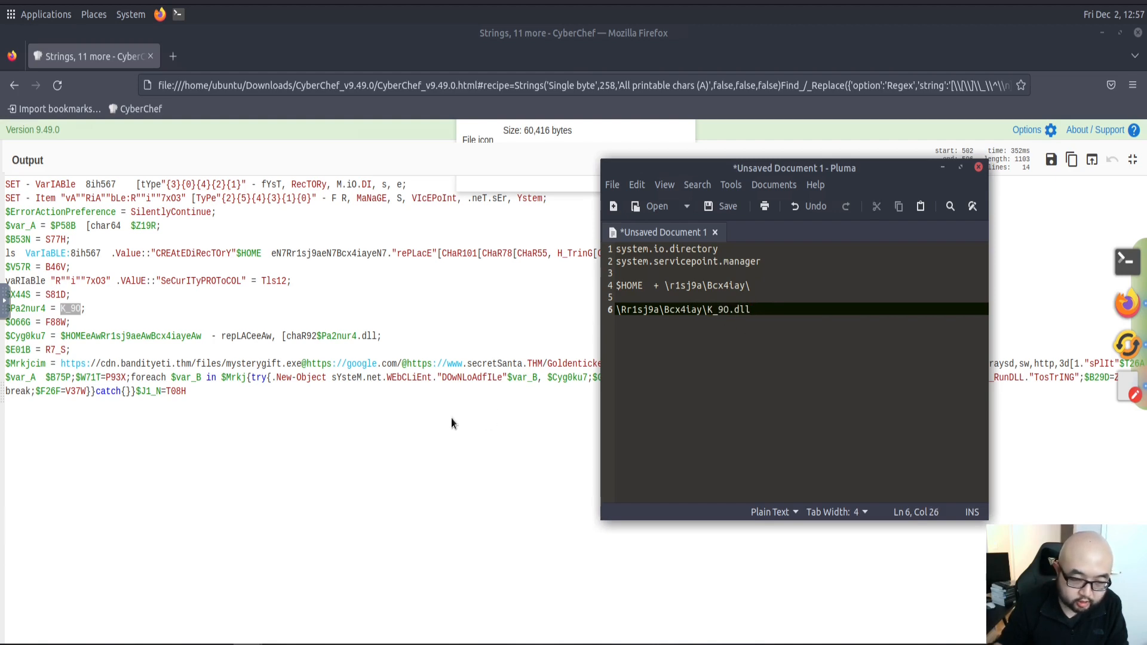
Step: Return to the CyberChef output and examine the "length" -ge 30575 condition on $Cyg0ku7 before the rundll32 call
click(457, 400)
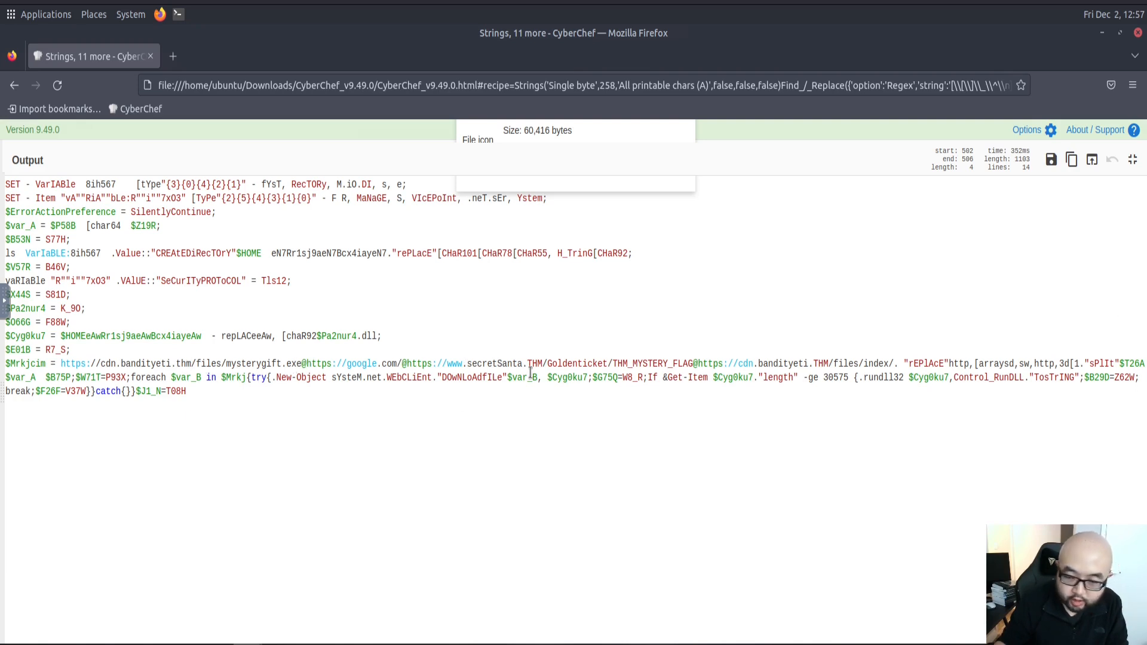
click(828, 369)
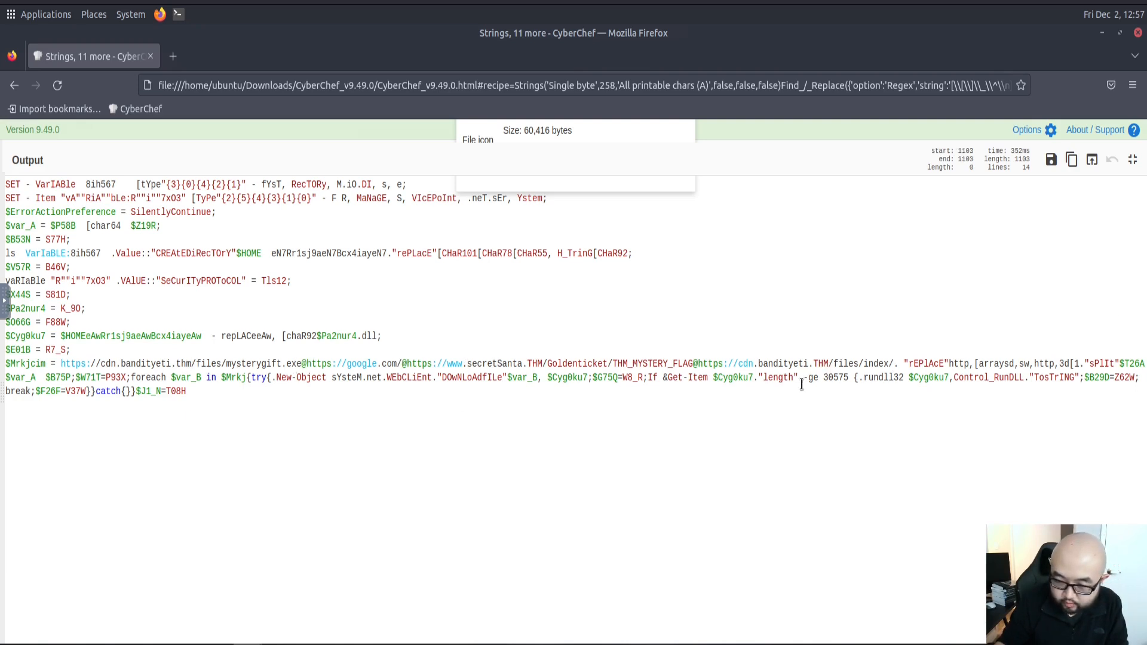
drag(817, 380, 764, 378)
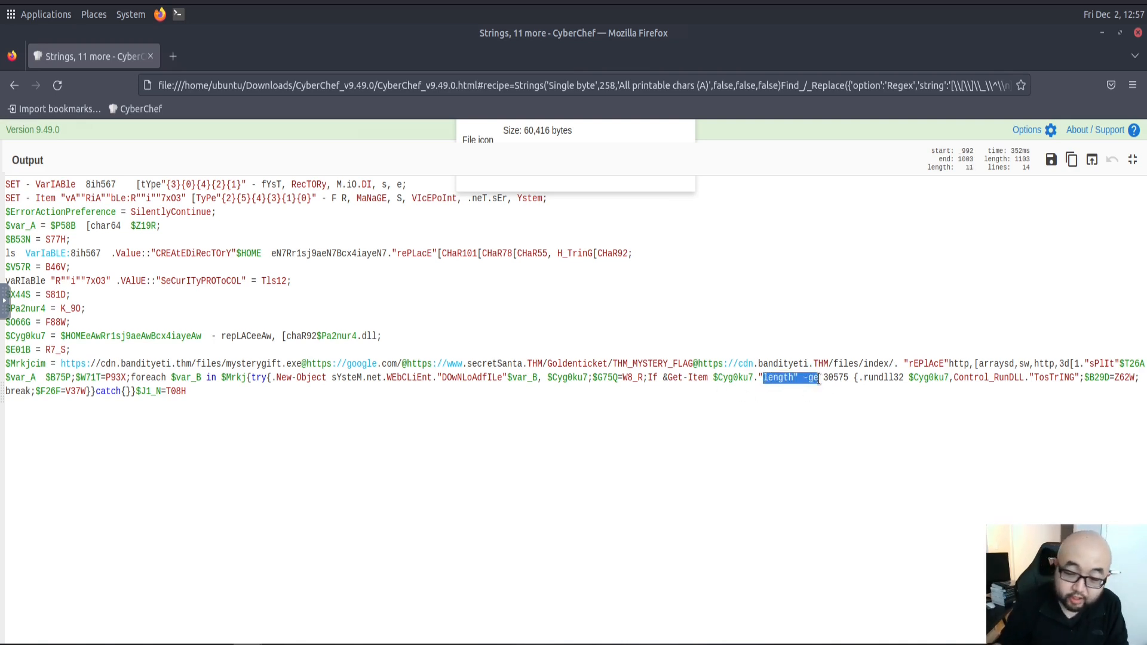
click(841, 377)
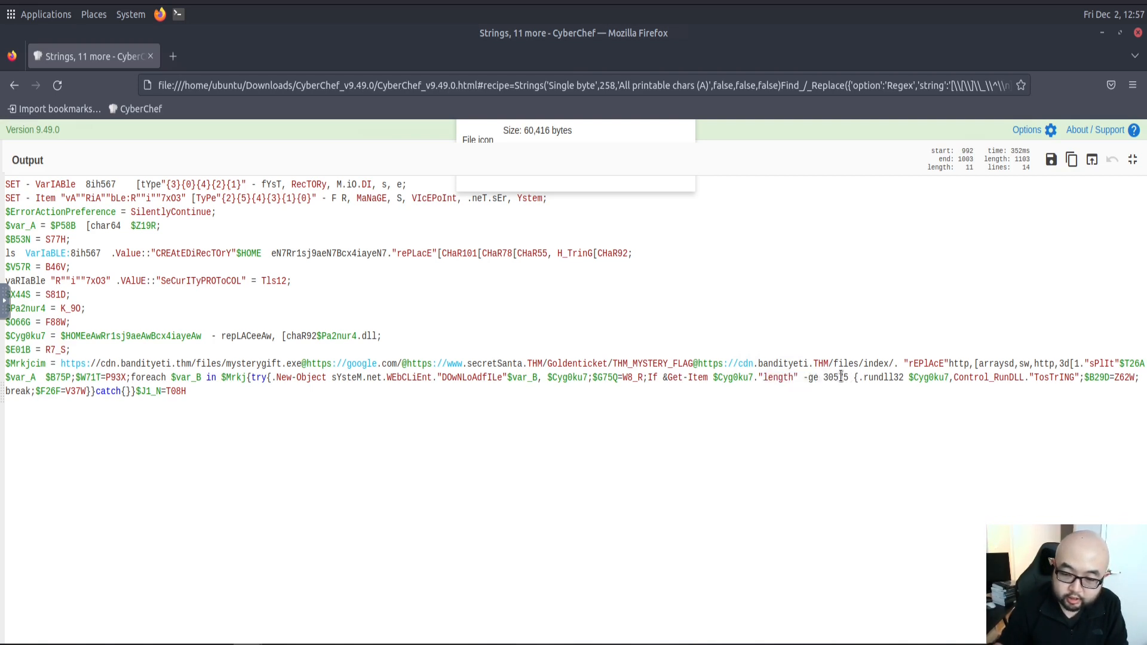